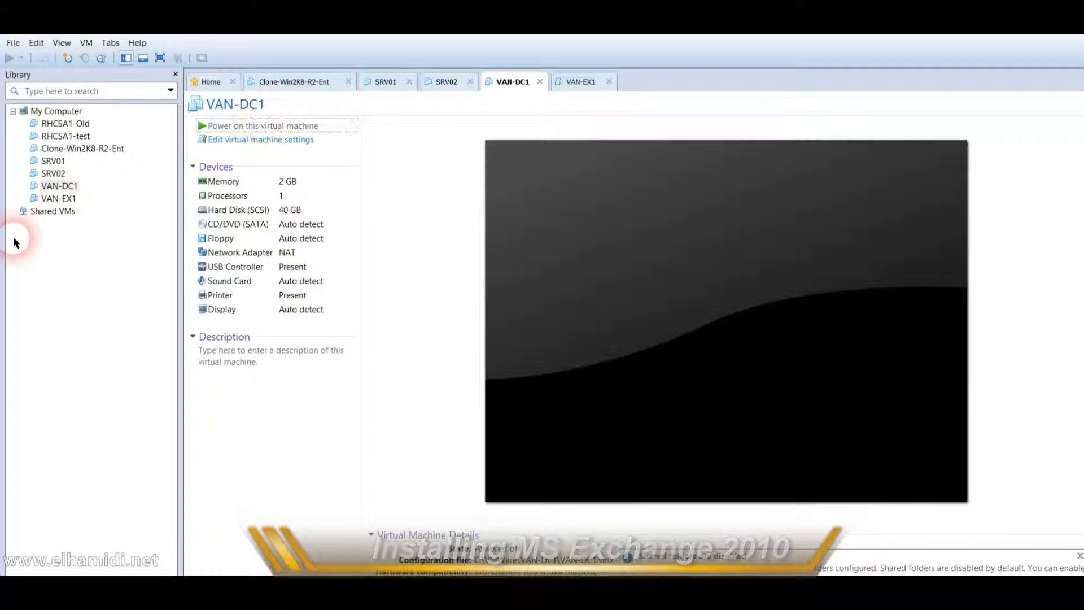
Power on VAN-DC1 and VAN-EX1, then return to VAN-DC1's boot screen.
{"action": "left_click", "coordinate": [73, 191]}
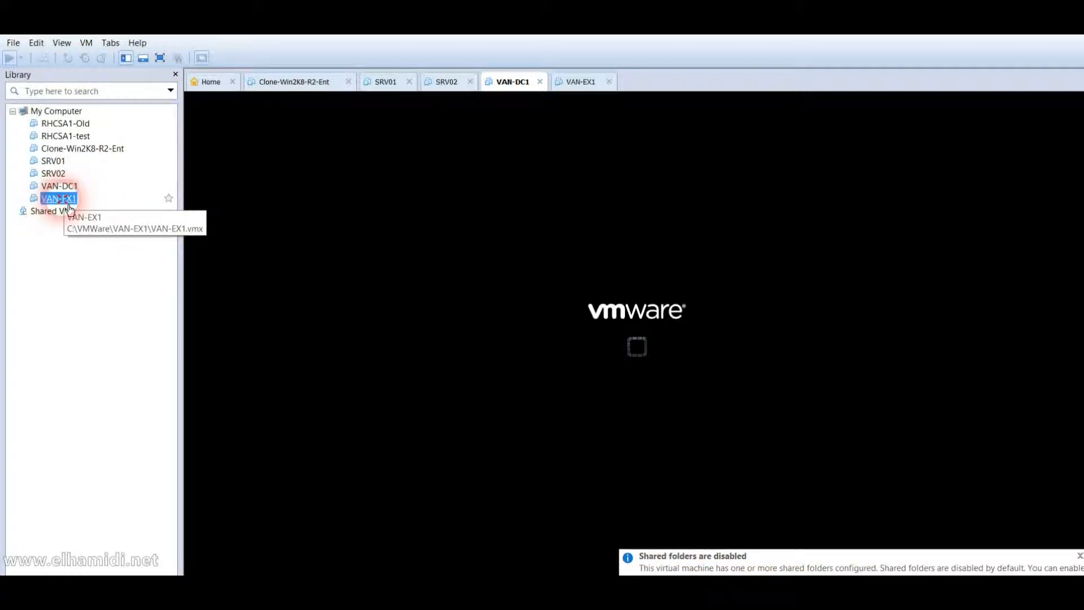
{"action": "left_click", "coordinate": [67, 201]}
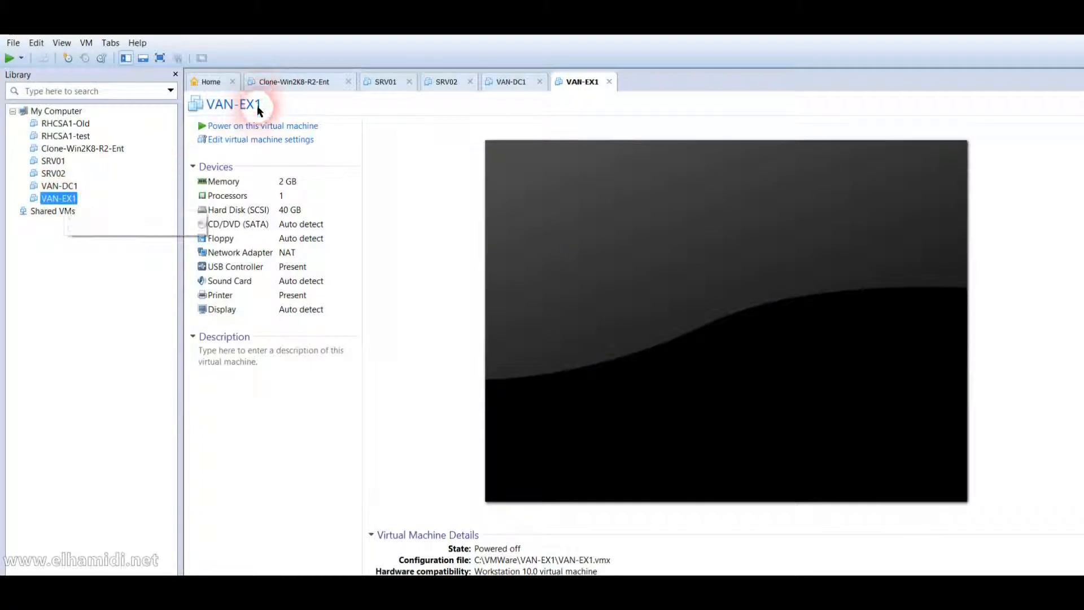
{"action": "left_click", "coordinate": [260, 128]}
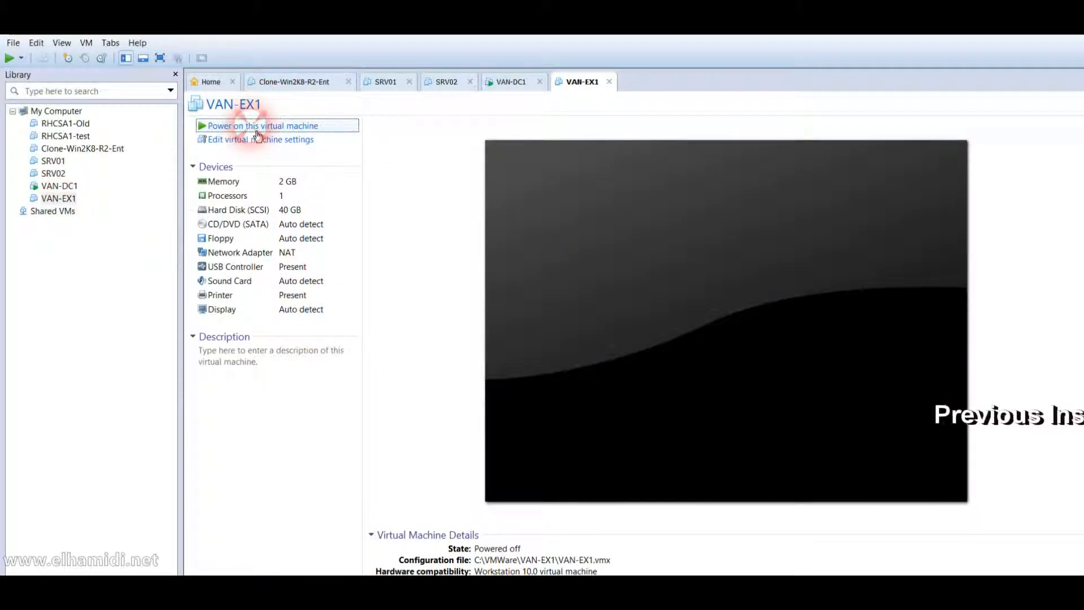
{"action": "left_click", "coordinate": [60, 186]}
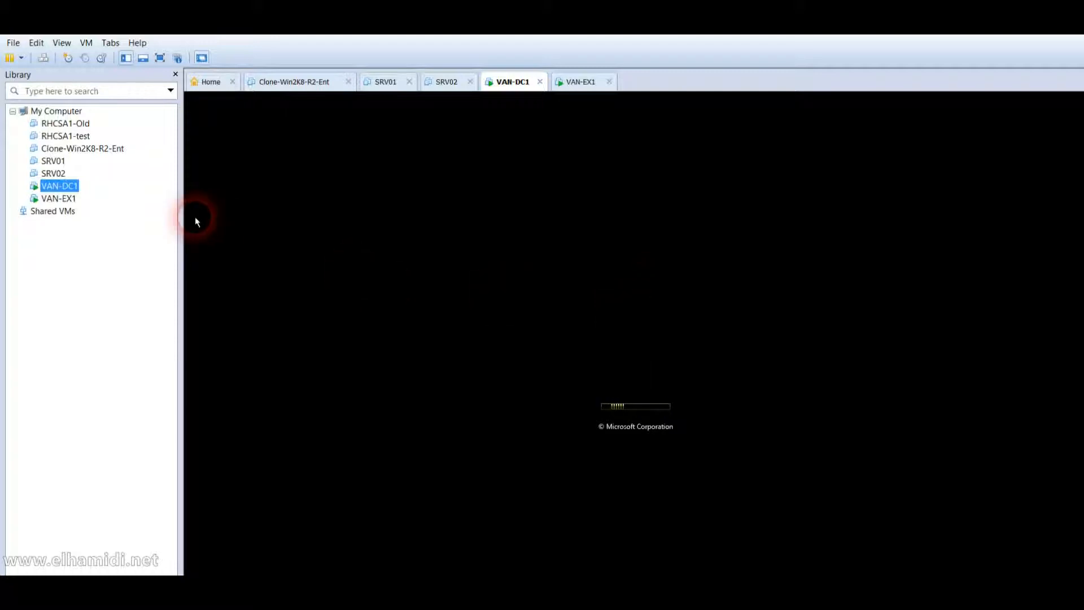
{"action": "left_click", "coordinate": [75, 208]}
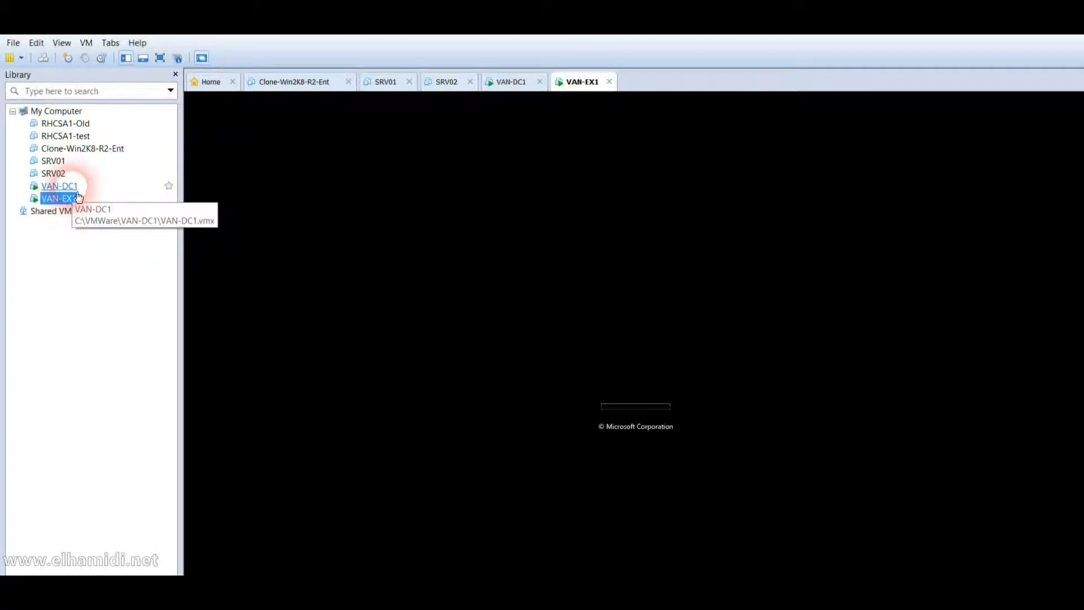
{"action": "left_click", "coordinate": [77, 191]}
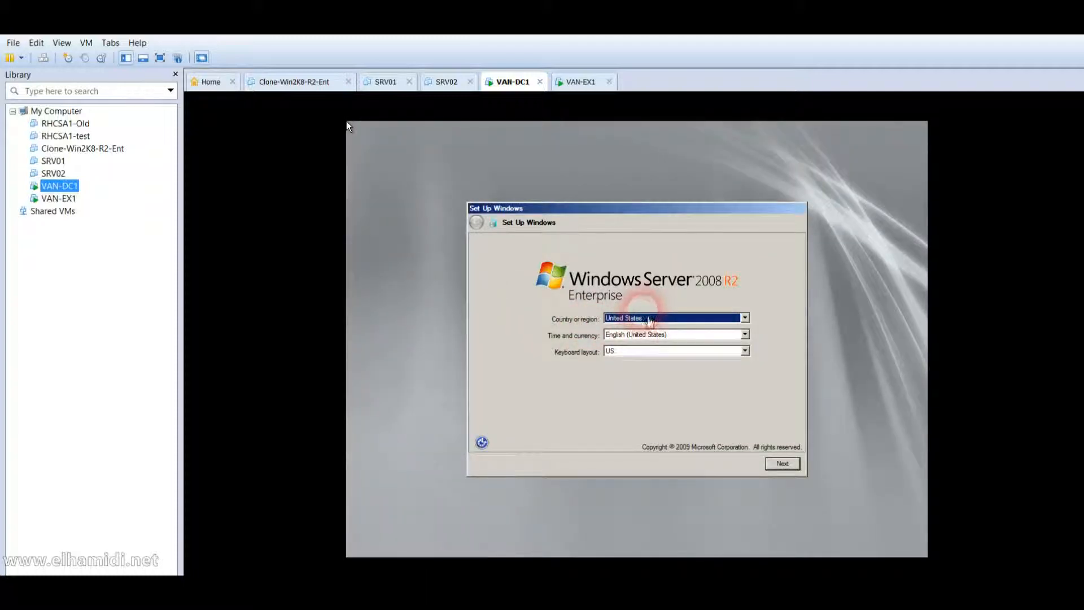
Set VAN-DC1's country or region to Canada in Set Up Windows.
{"action": "left_click", "coordinate": [647, 325]}
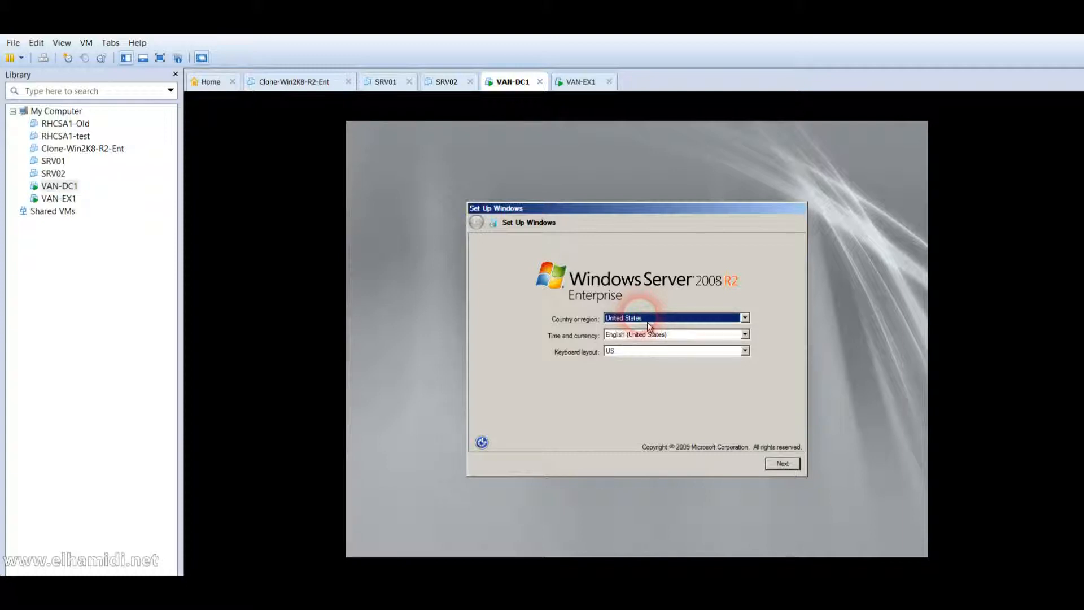
{"action": "left_click", "coordinate": [647, 321]}
{"action": "key", "text": "c"}
{"action": "key", "text": "Down"}
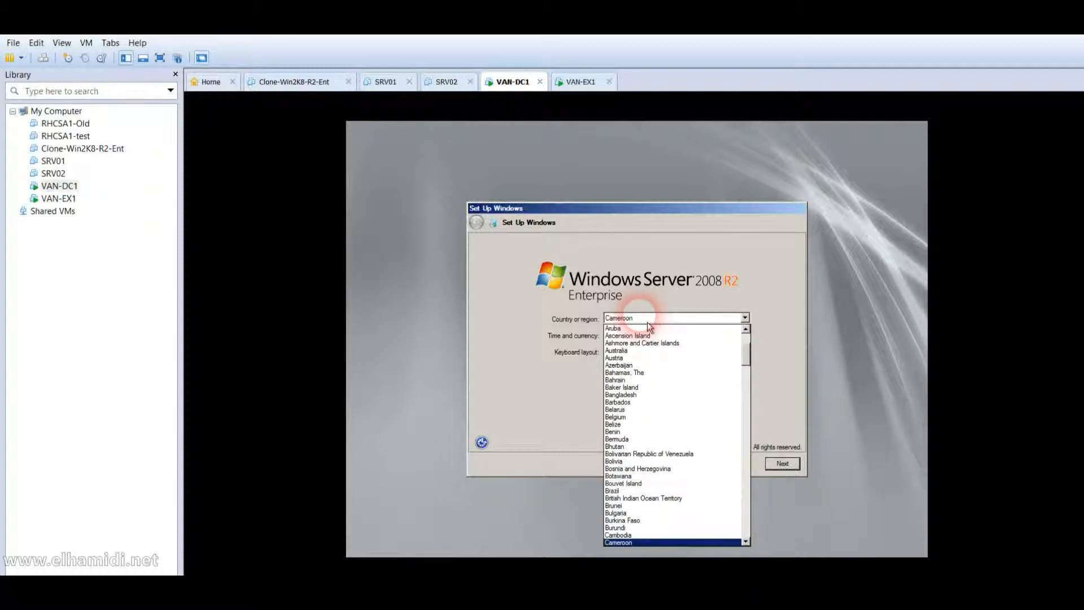
{"action": "key", "text": "Down"}
{"action": "key", "text": "Return"}
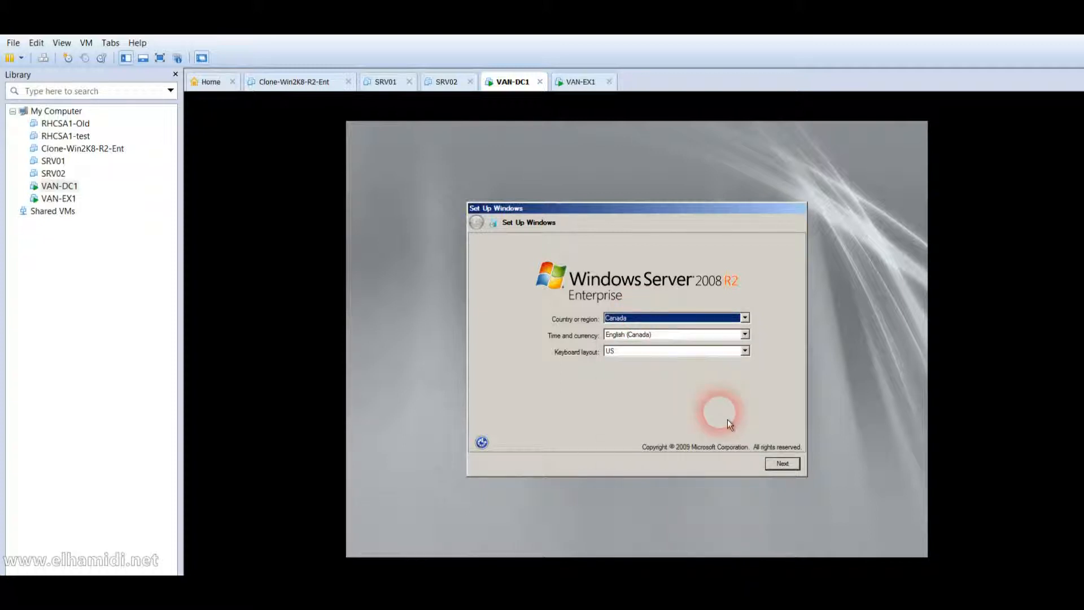
Accept the license terms, start VAN-DC1's setup, and switch to VAN-EX1.
{"action": "left_click", "coordinate": [793, 470]}
{"action": "left_click", "coordinate": [556, 425]}
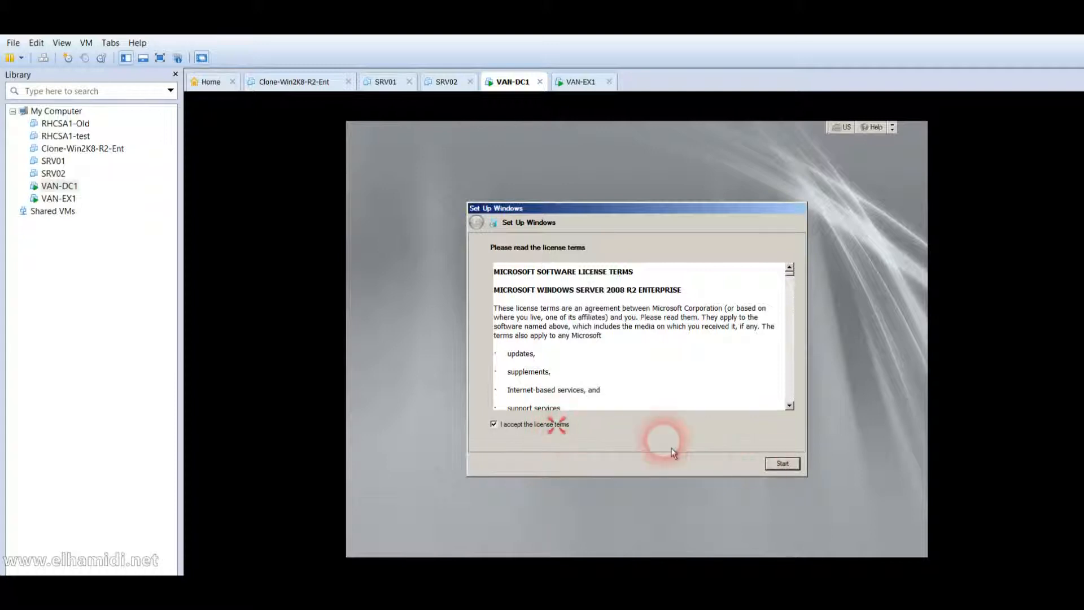
{"action": "left_click", "coordinate": [783, 469]}
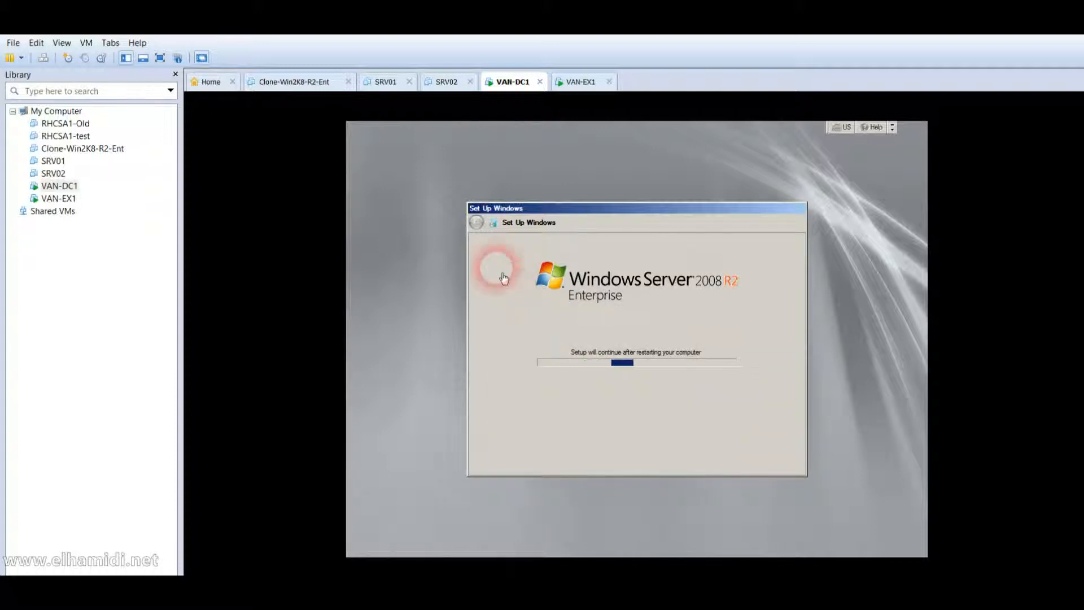
{"action": "left_click", "coordinate": [51, 198]}
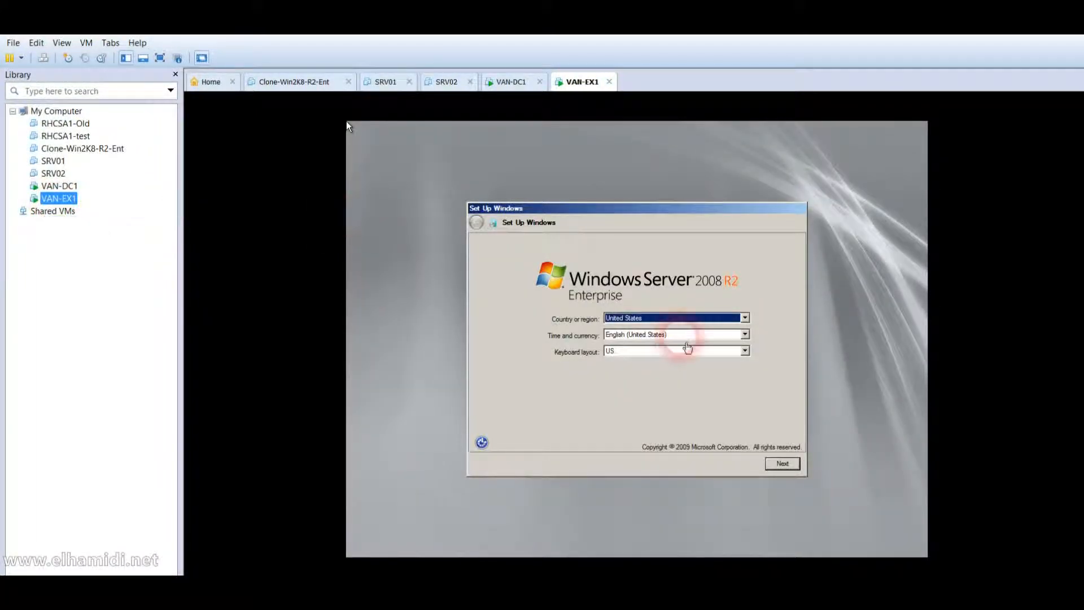
Choose Canada as VAN-EX1's country or region and continue.
{"action": "left_click", "coordinate": [347, 120]}
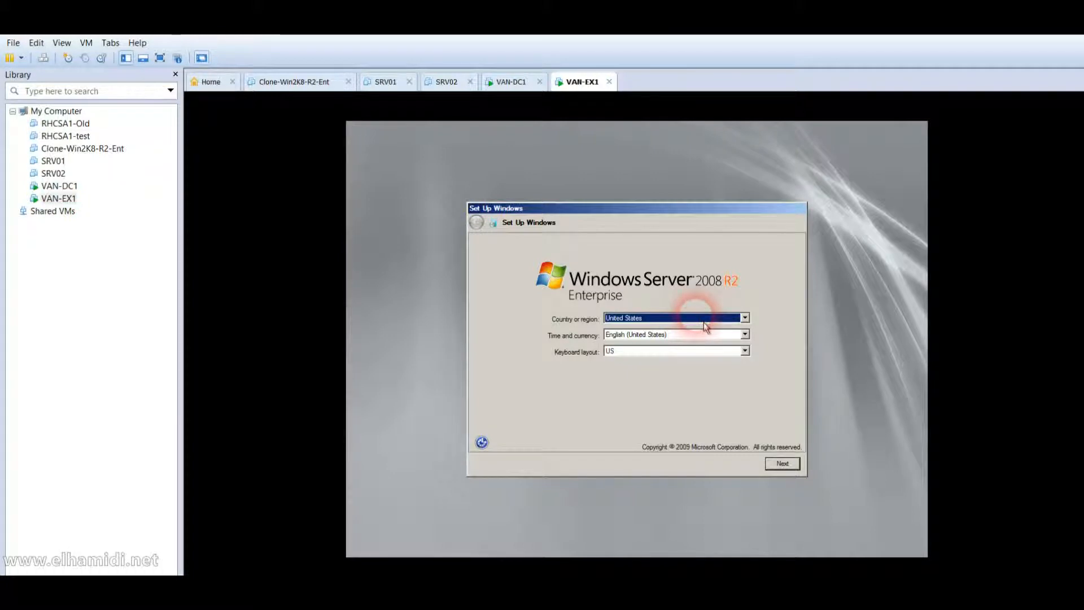
{"action": "left_click", "coordinate": [706, 320]}
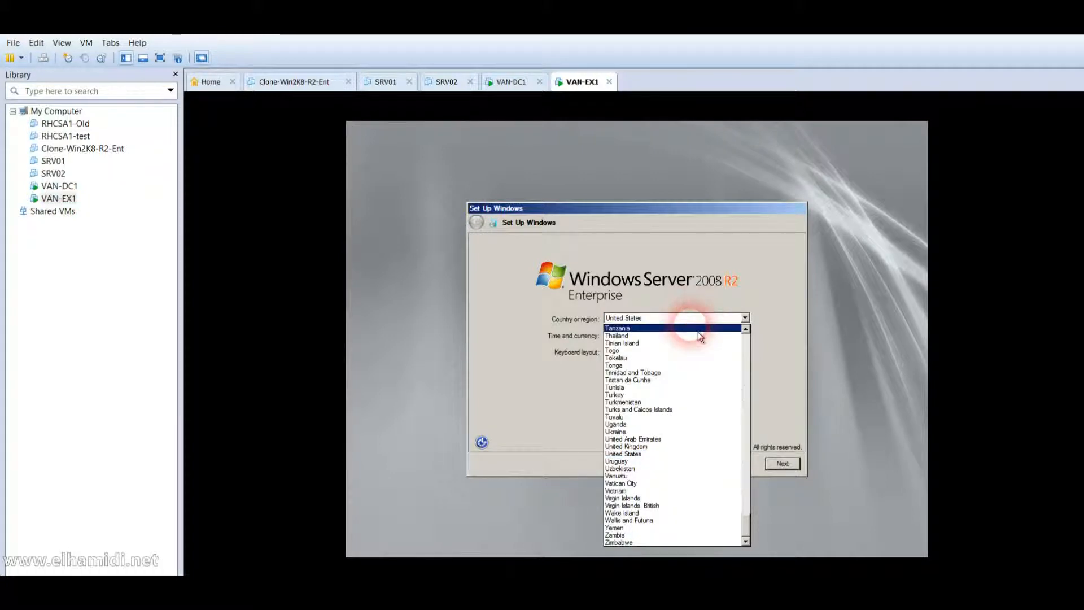
{"action": "key", "text": "c"}
{"action": "key", "text": "c"}
{"action": "key", "text": "c"}
{"action": "key", "text": "Return"}
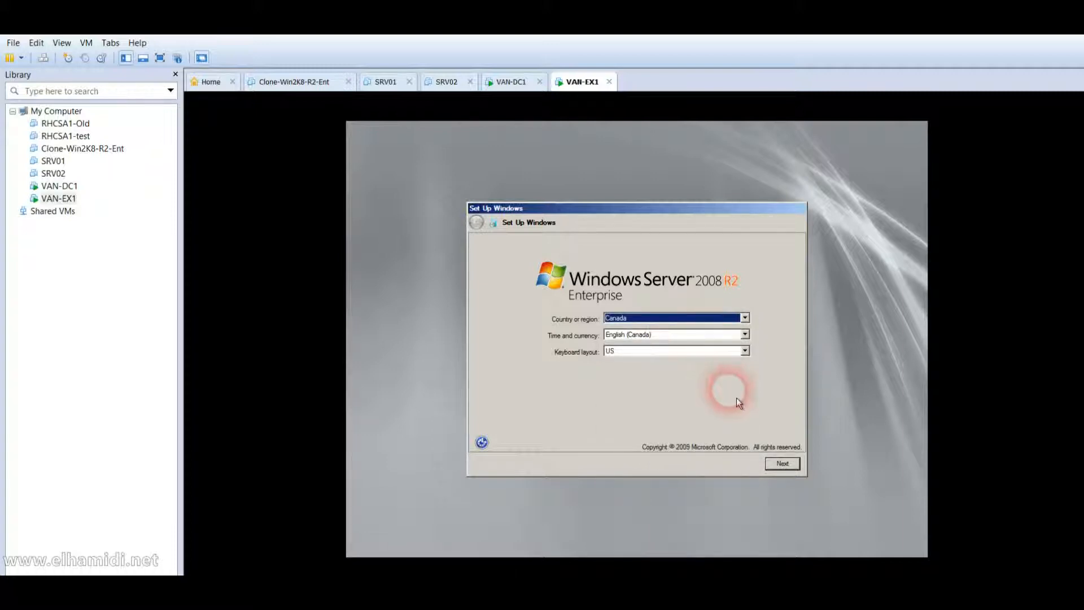
{"action": "left_click", "coordinate": [783, 469]}
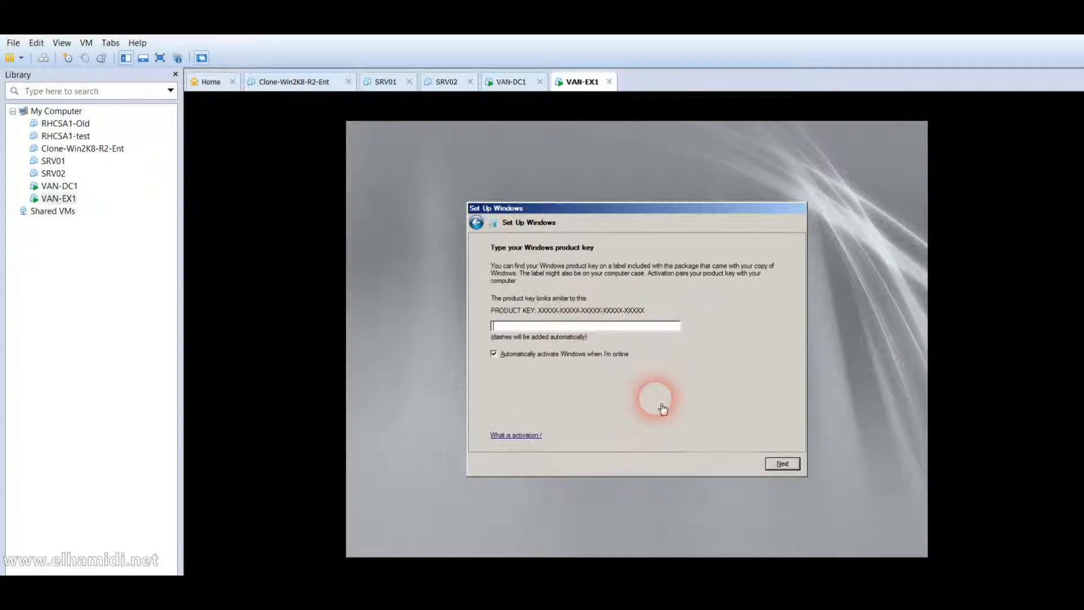
Skip the product key, accept the license terms, and start VAN-EX1's setup.
{"action": "left_click", "coordinate": [782, 464]}
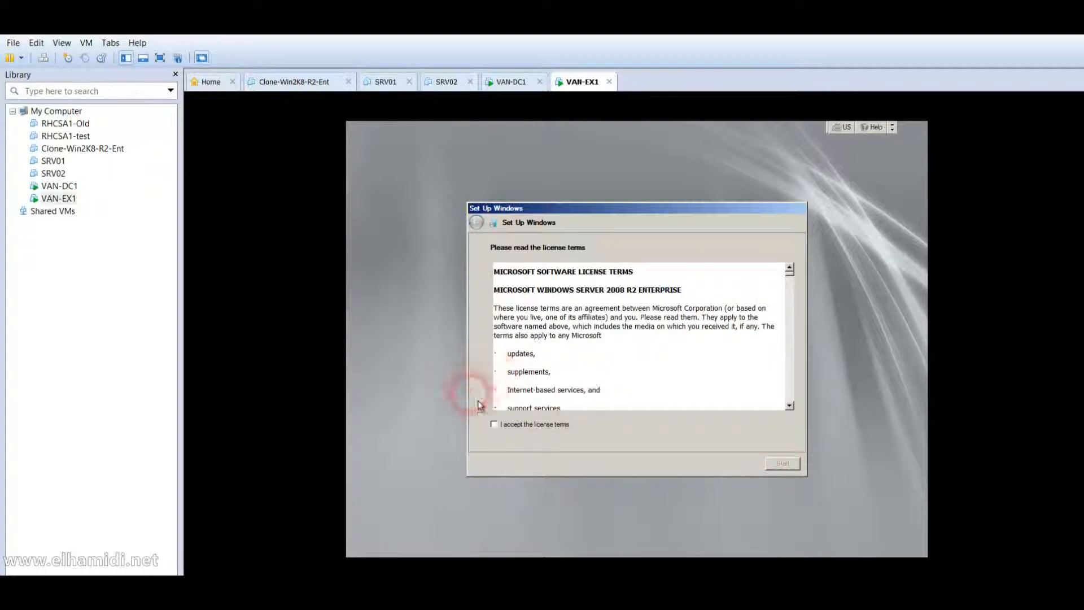
{"action": "left_click", "coordinate": [518, 431]}
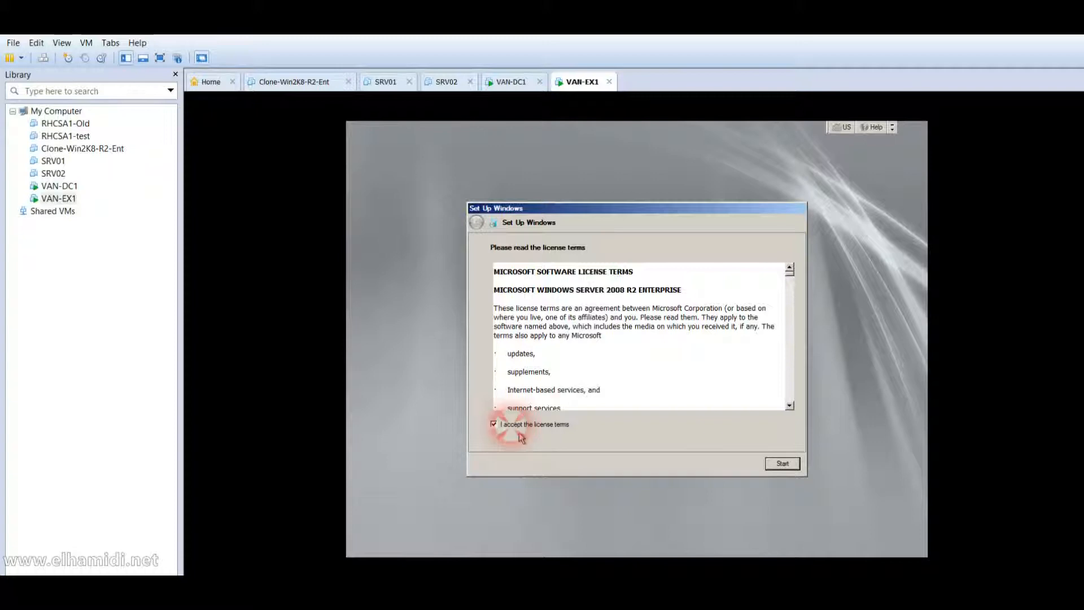
{"action": "left_click", "coordinate": [782, 472]}
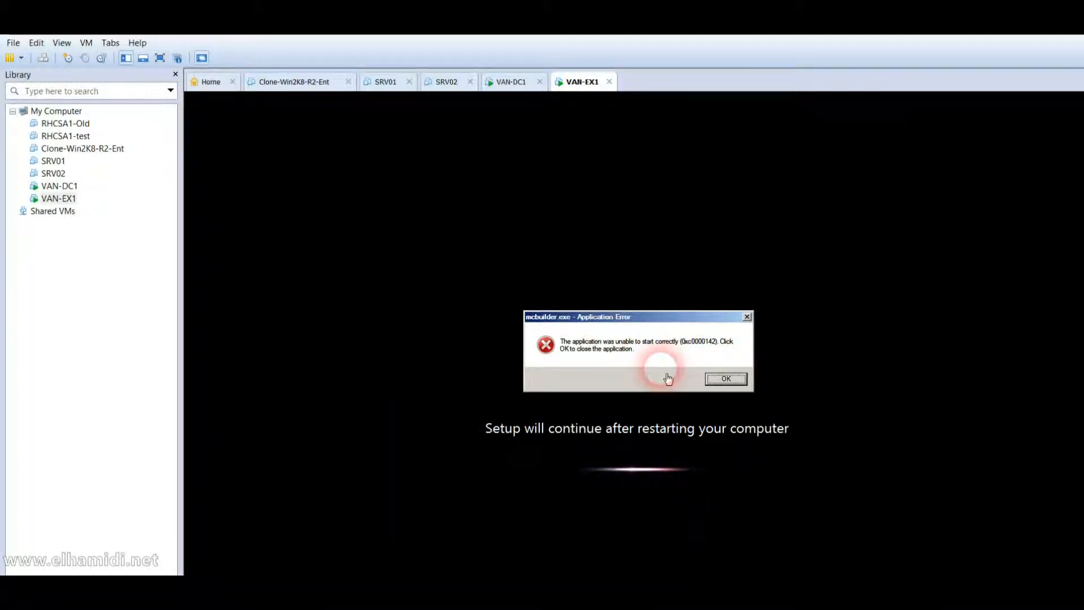
Dismiss the mcbuilder.exe error and bring up VAN-DC1's Windows logon screen.
{"action": "left_click", "coordinate": [711, 382]}
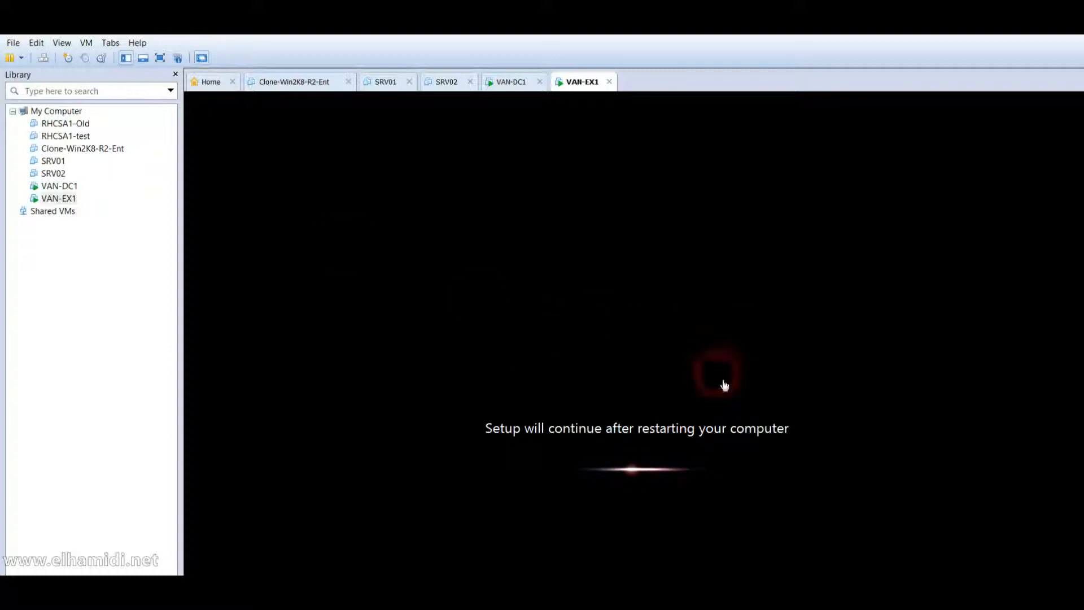
{"action": "left_click", "coordinate": [71, 191]}
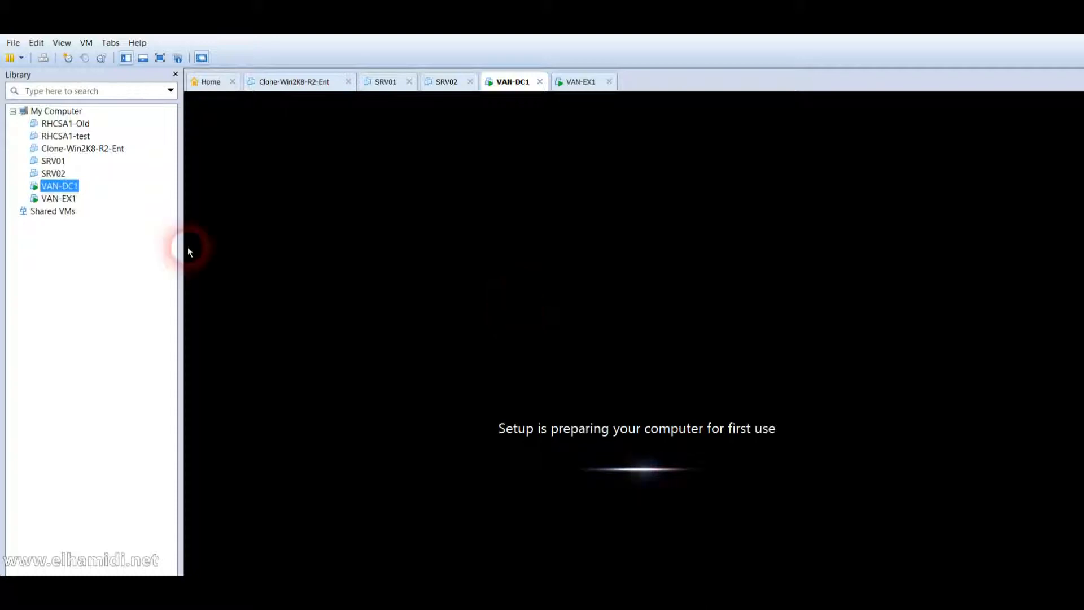
{"action": "left_click", "coordinate": [68, 201]}
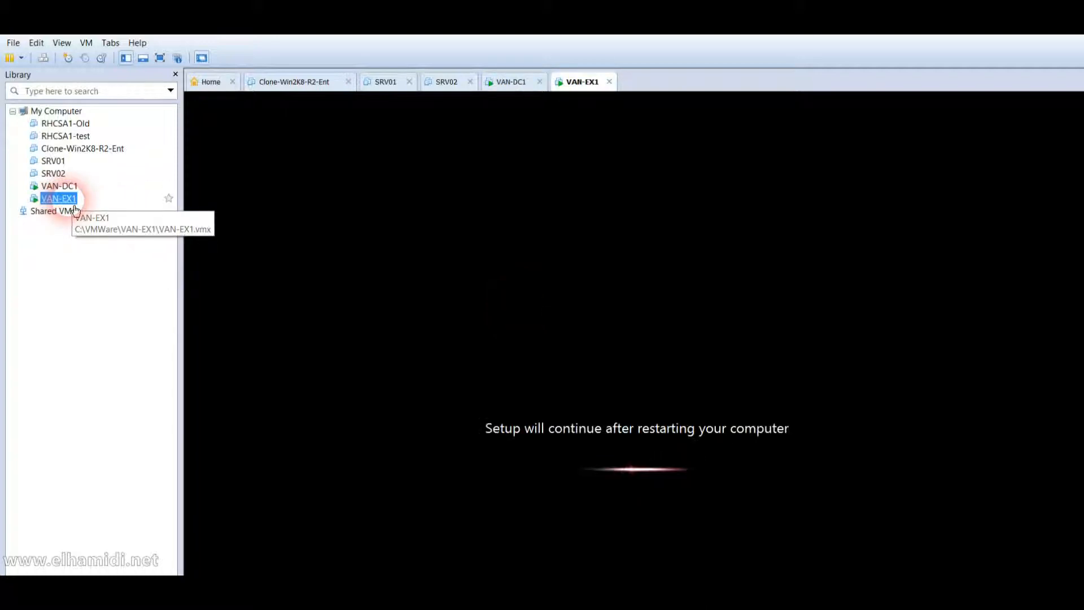
{"action": "left_click", "coordinate": [74, 190]}
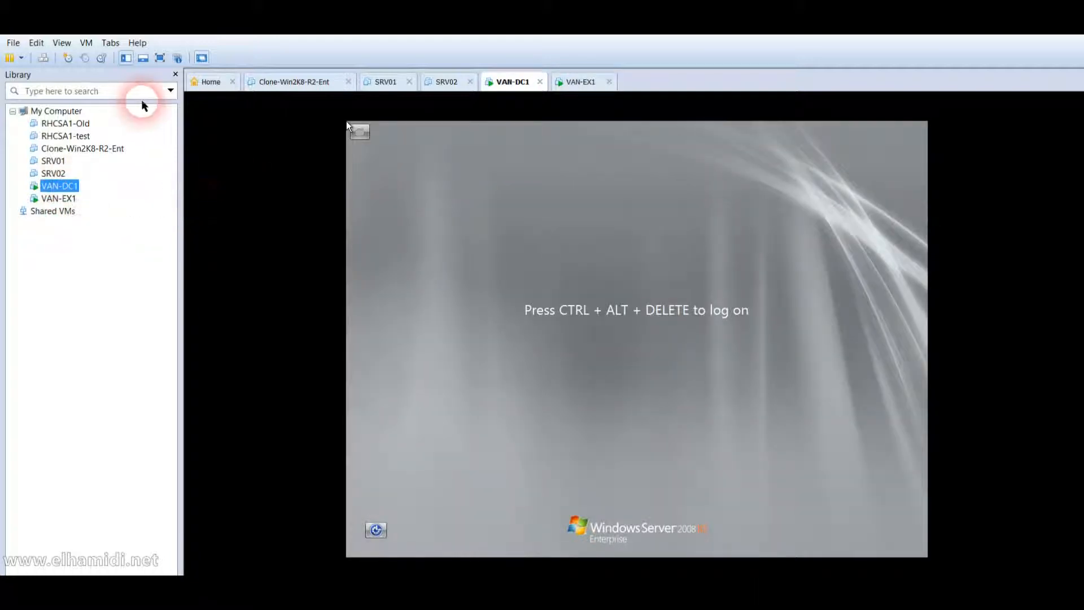
Log on to VAN-DC1 as Administrator with a new password, then switch to VAN-EX1.
{"action": "left_click", "coordinate": [43, 59]}
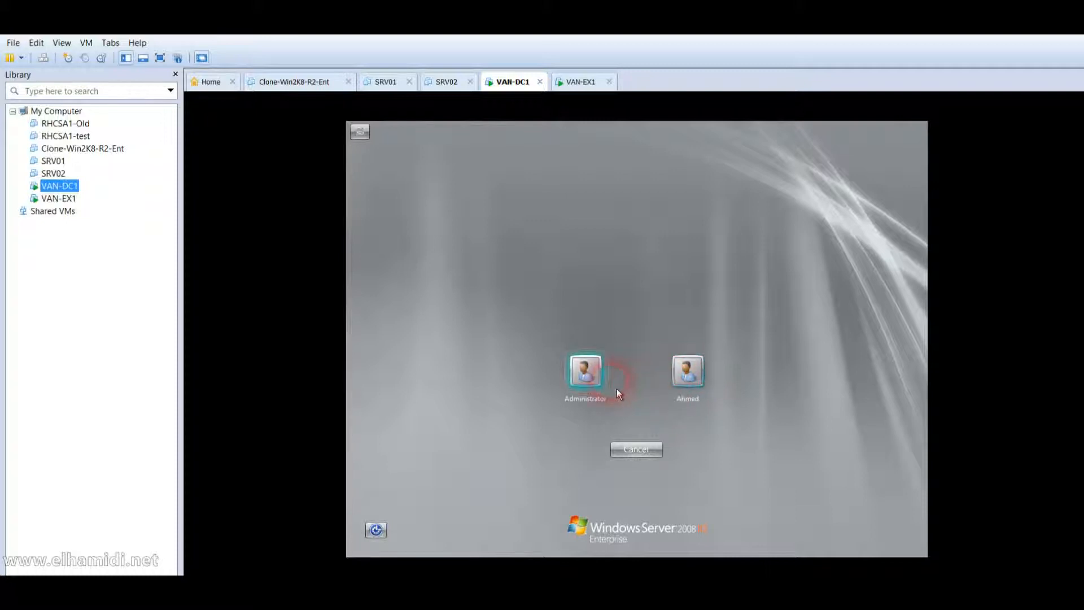
{"action": "left_click", "coordinate": [608, 388]}
{"action": "key", "text": "Return"}
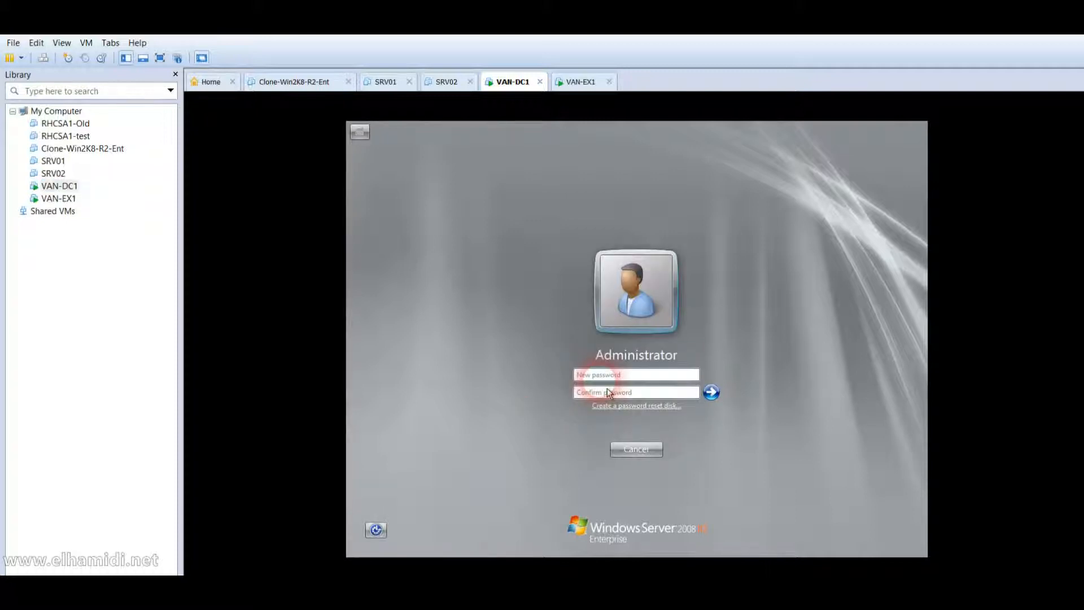
{"action": "type", "text": "••••••"}
{"action": "key", "text": "Tab"}
{"action": "type", "text": "••••"}
{"action": "key", "text": "Return"}
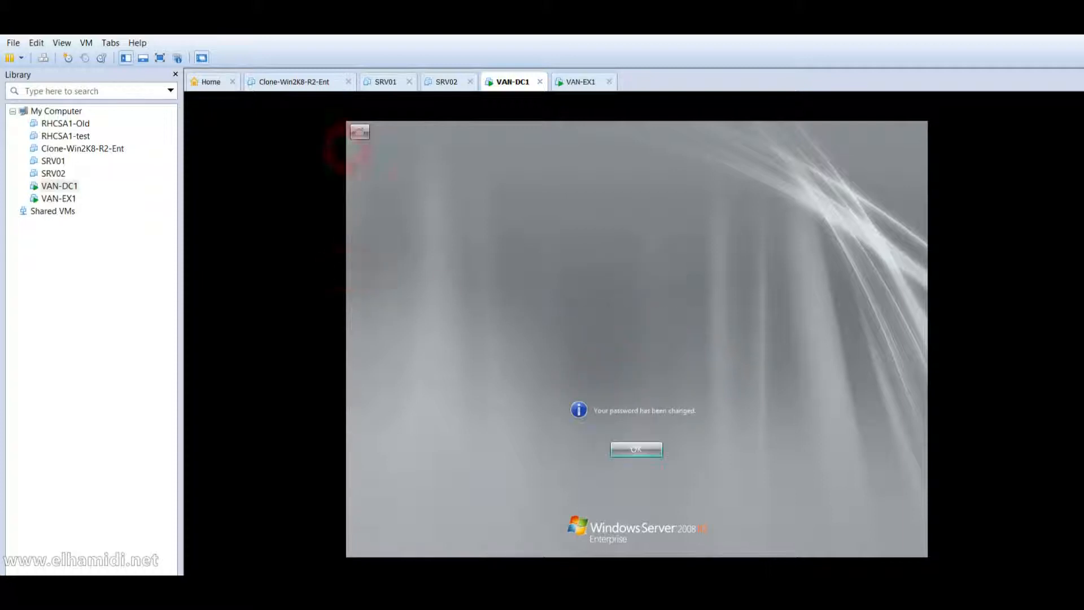
{"action": "key", "text": "Return"}
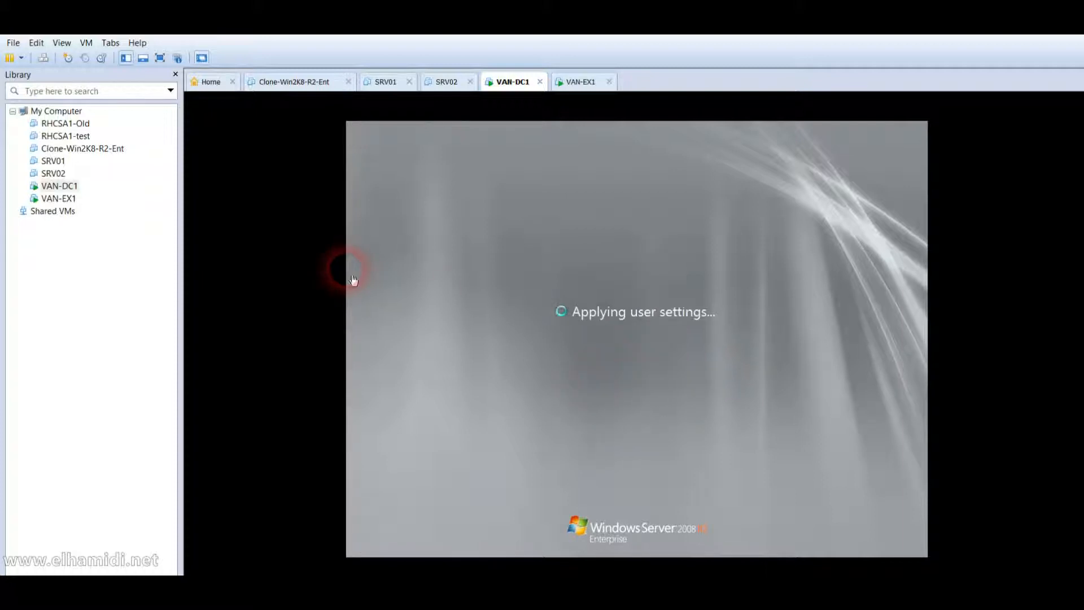
{"action": "key", "text": "ctrl+alt"}
{"action": "left_click", "coordinate": [67, 198]}
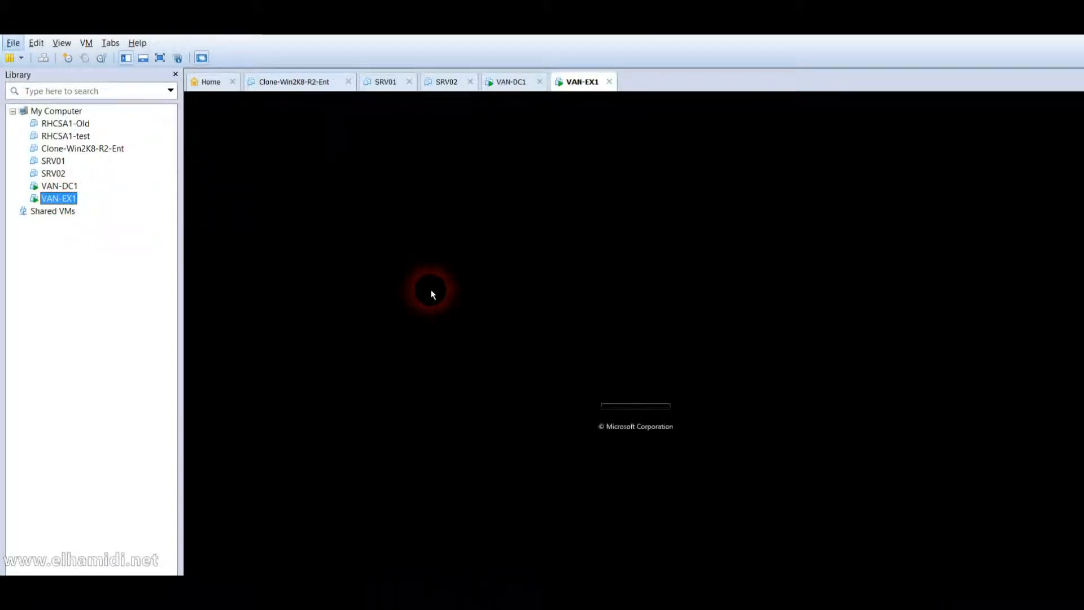
Switch to VAN-DC1's console showing the Initial Configuration Tasks window.
{"action": "left_click", "coordinate": [549, 309]}
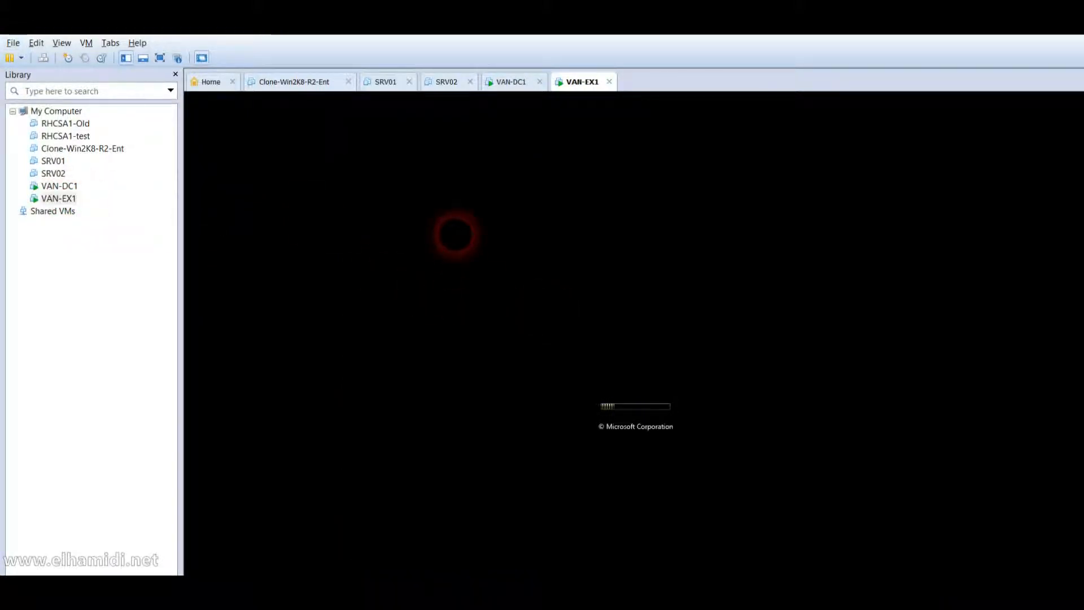
{"action": "left_click", "coordinate": [65, 187]}
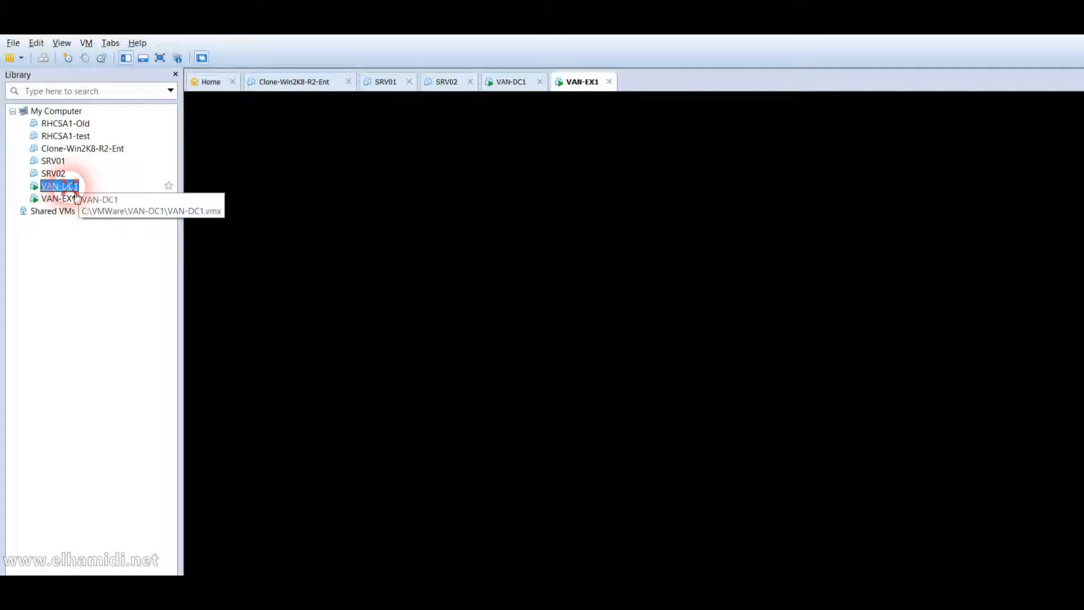
{"action": "left_click", "coordinate": [495, 259]}
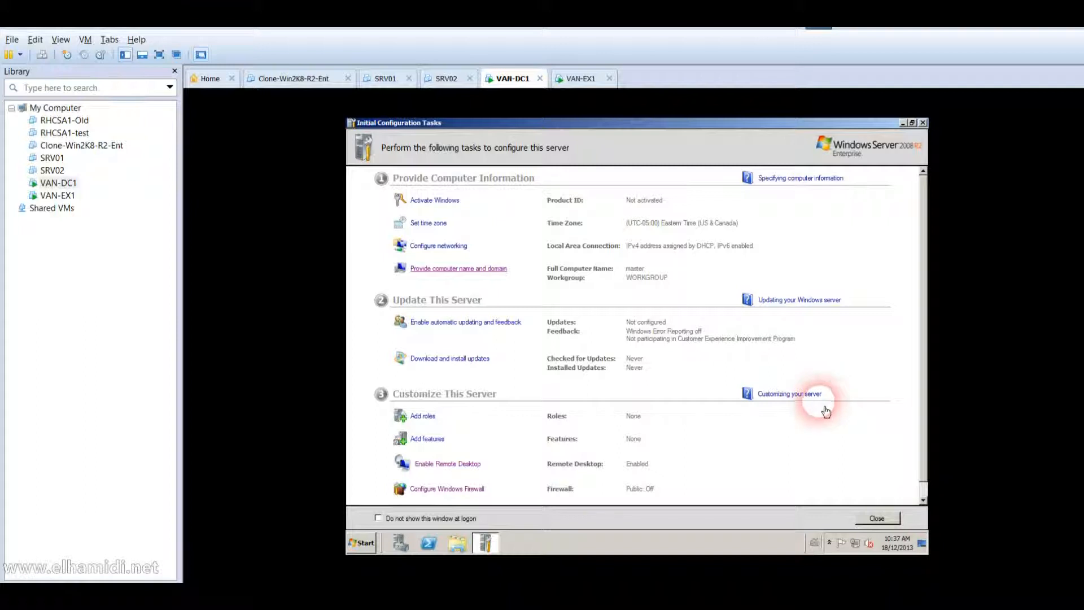
Rename the computer from master to VAN-DC1 and choose Restart Later.
{"action": "left_click", "coordinate": [509, 270]}
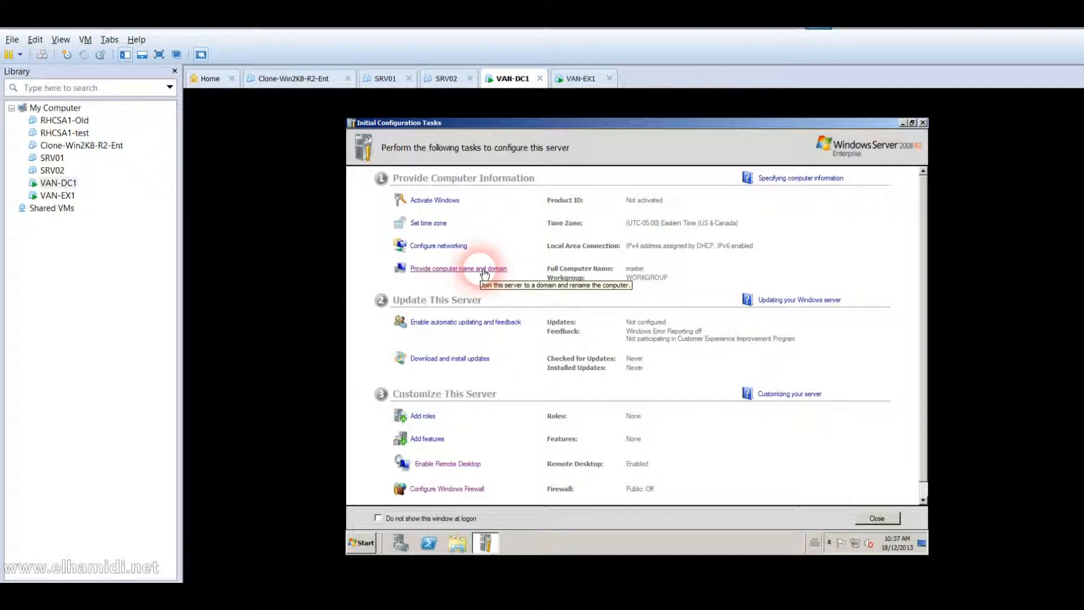
{"action": "left_click", "coordinate": [484, 274]}
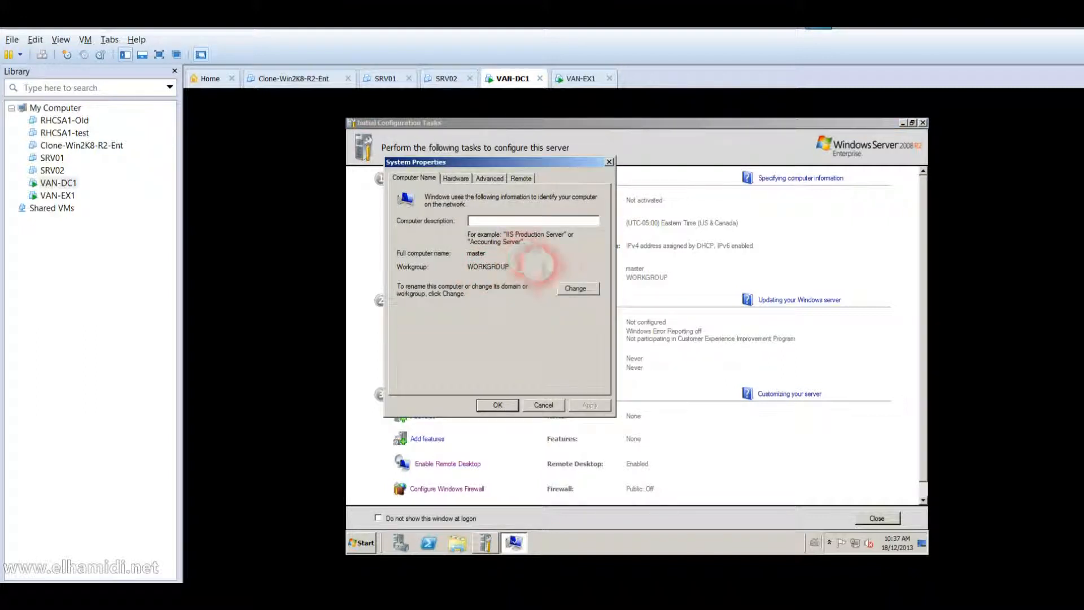
{"action": "left_click", "coordinate": [576, 288]}
{"action": "left_click_drag", "start_coordinate": [489, 249], "coordinate": [362, 269]}
{"action": "type", "text": "VA"}
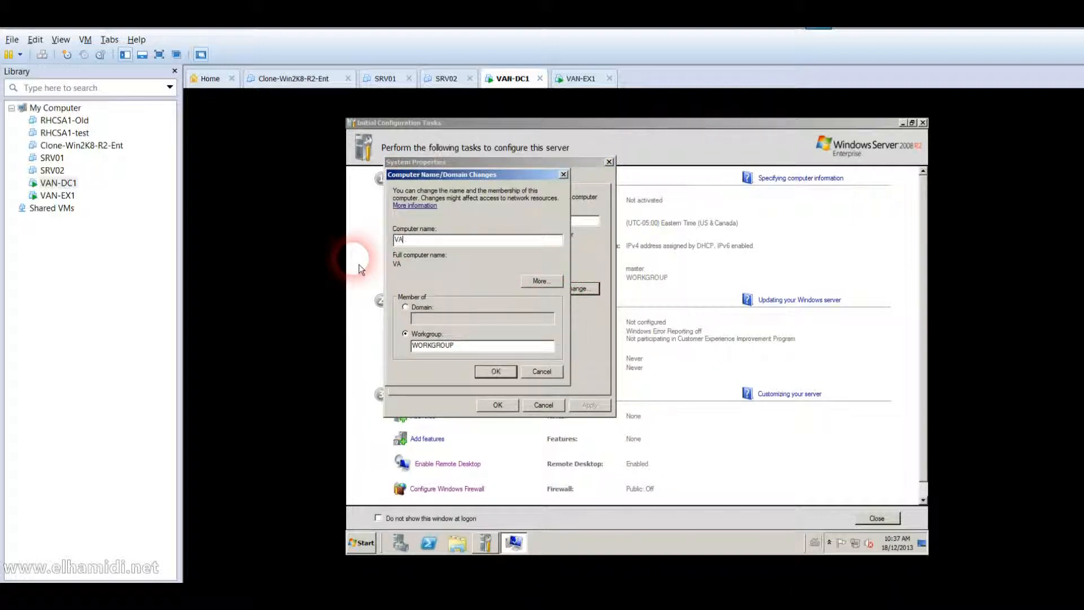
{"action": "type", "text": "N-DC1"}
{"action": "left_click", "coordinate": [494, 372]}
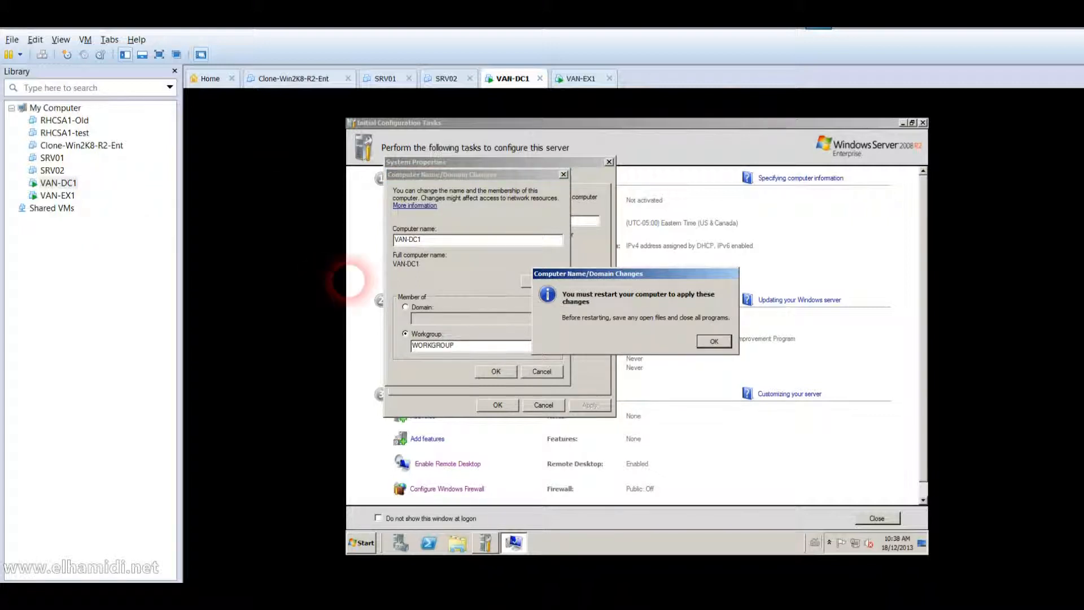
{"action": "left_click", "coordinate": [725, 342]}
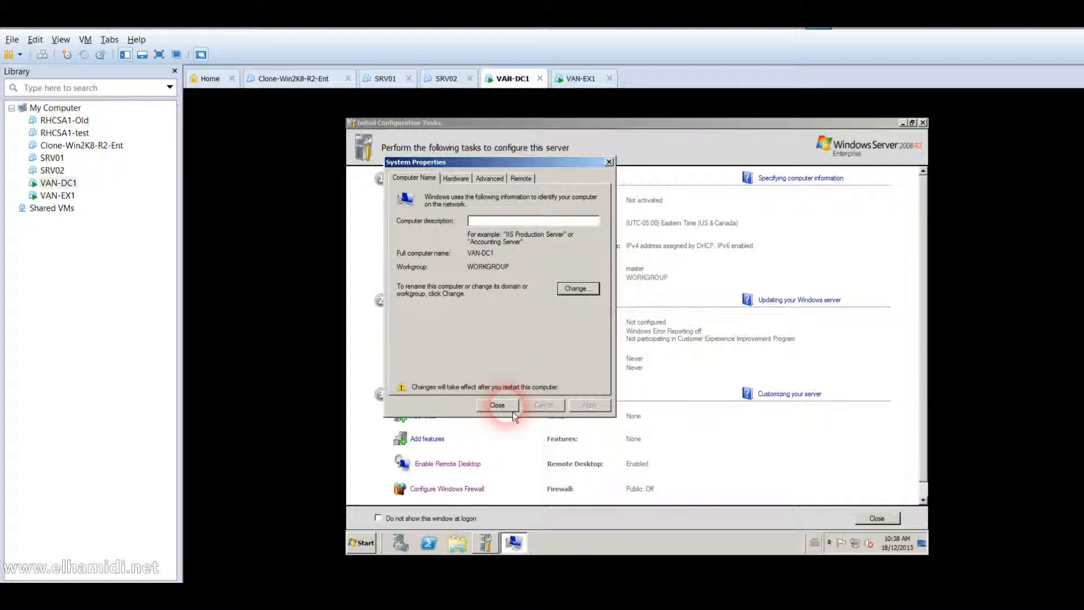
{"action": "left_click", "coordinate": [497, 405]}
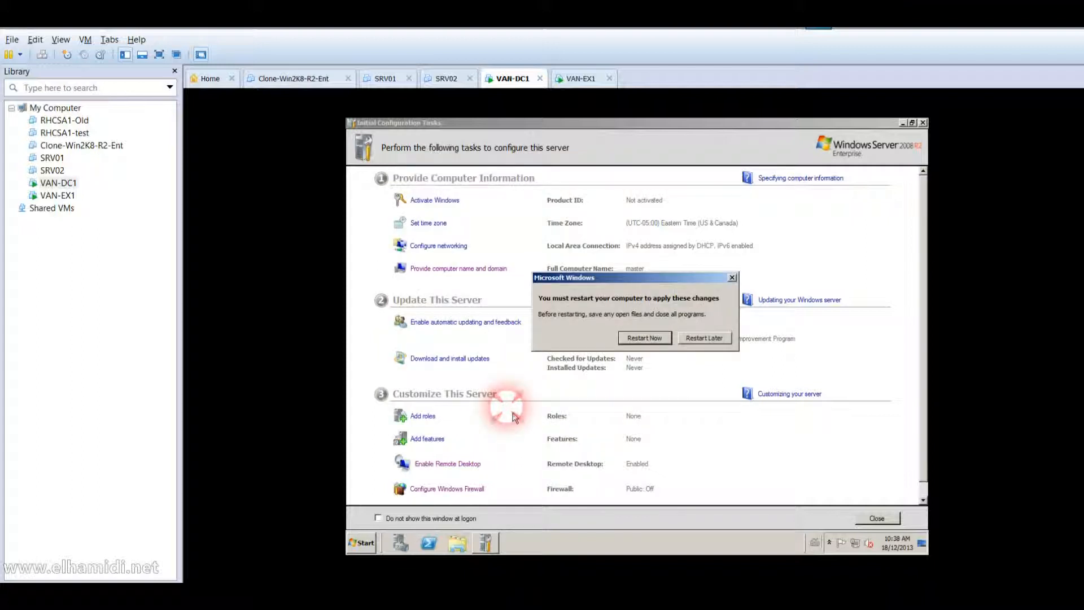
{"action": "left_click", "coordinate": [707, 339]}
{"action": "left_click", "coordinate": [429, 246]}
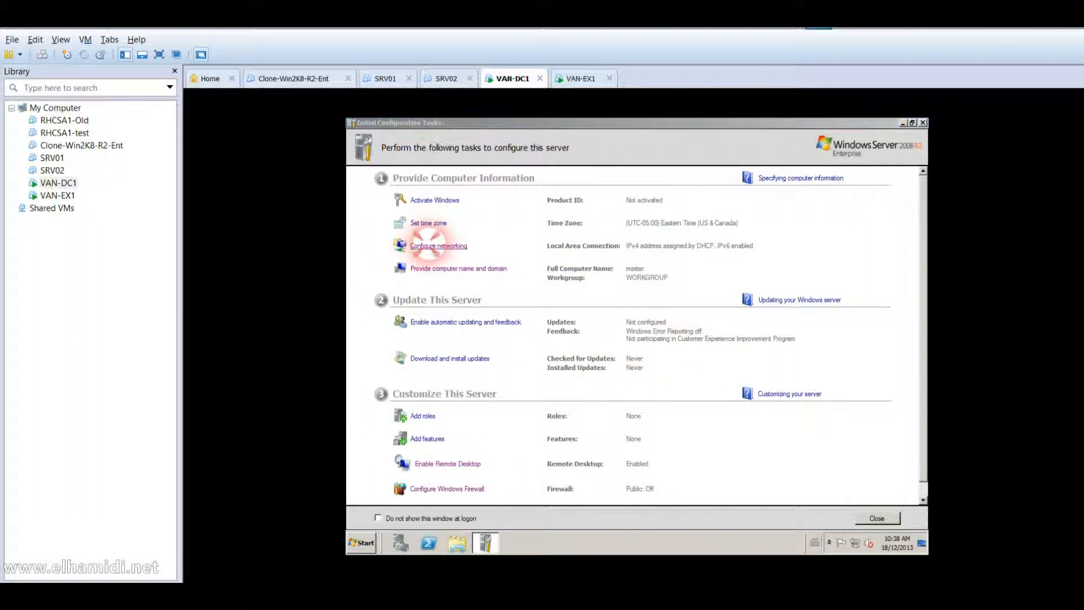
Disable IPv6 on VAN-DC1's Local Area Connection.
{"action": "left_click", "coordinate": [584, 286]}
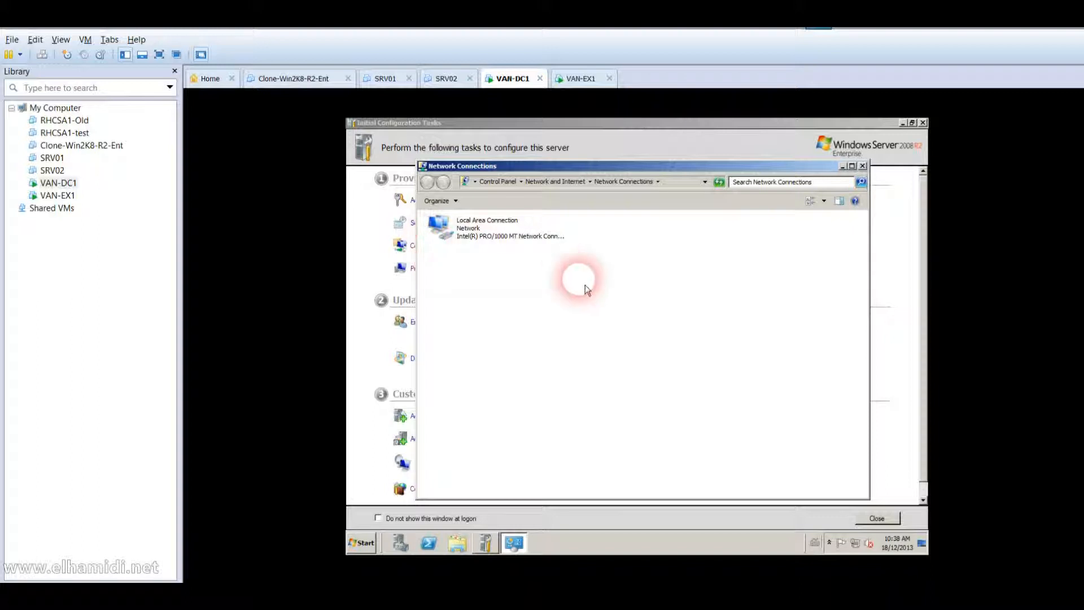
{"action": "right_click", "coordinate": [492, 233]}
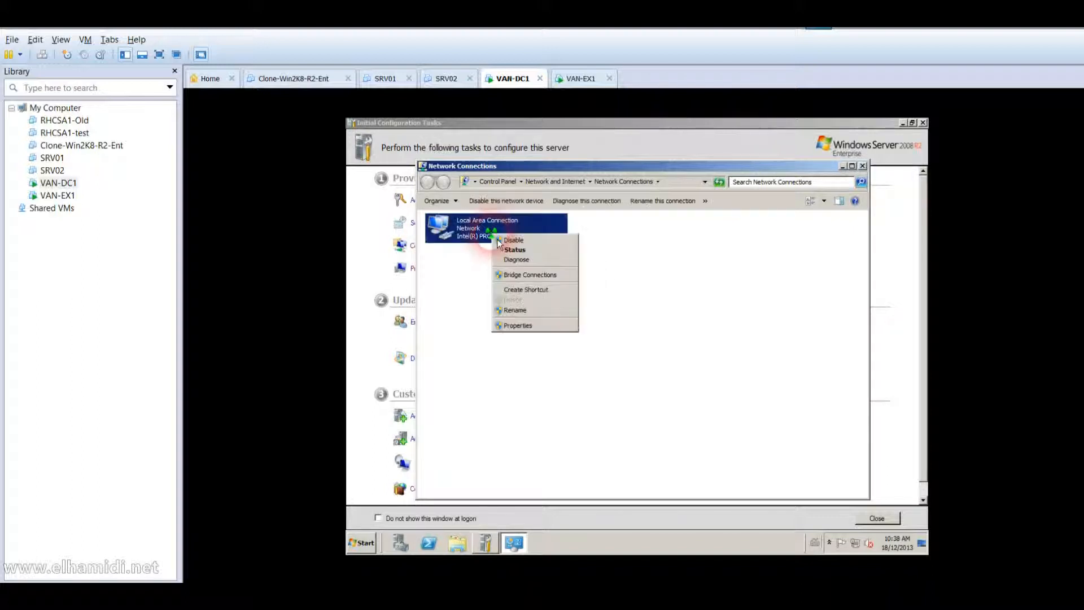
{"action": "left_click", "coordinate": [525, 326]}
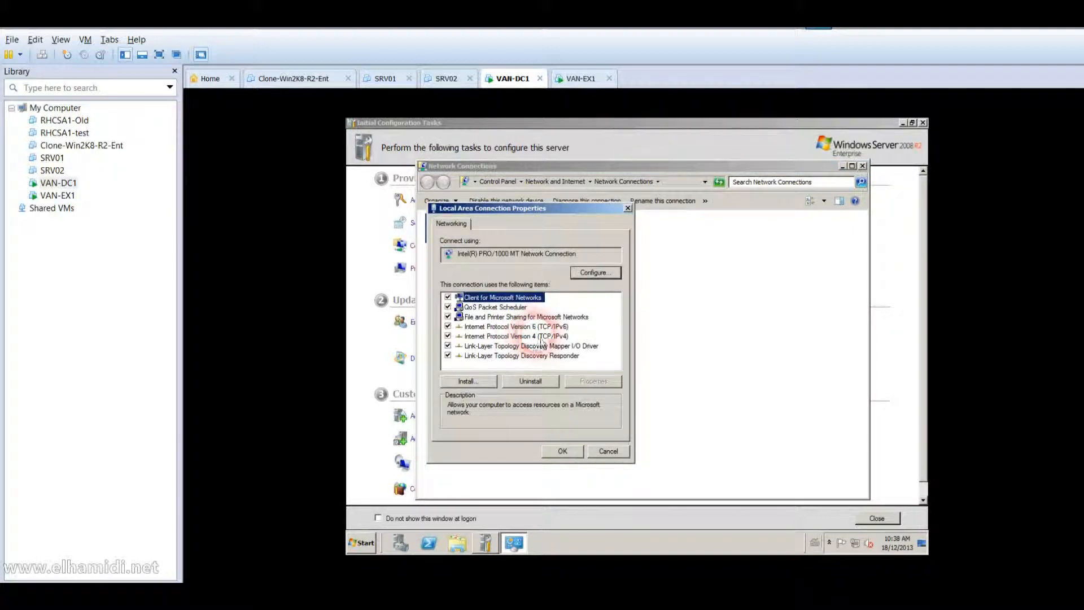
{"action": "left_click", "coordinate": [448, 326]}
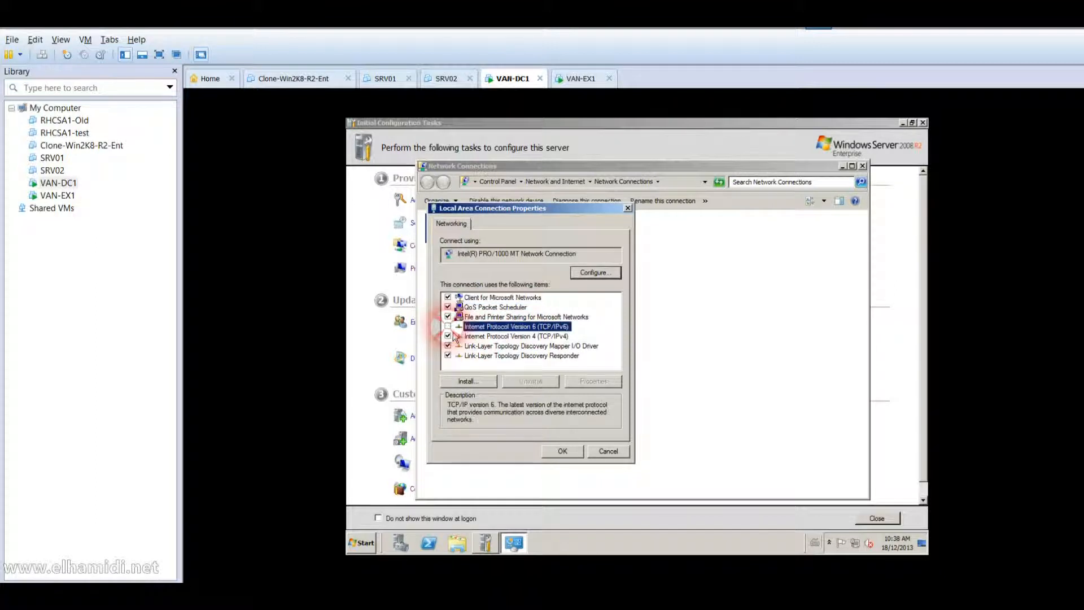
Set static IPv4 10.10.0.10, mask 255.0.0.0, DNS 10.10.0.10, and apply.
{"action": "double_click", "coordinate": [484, 336]}
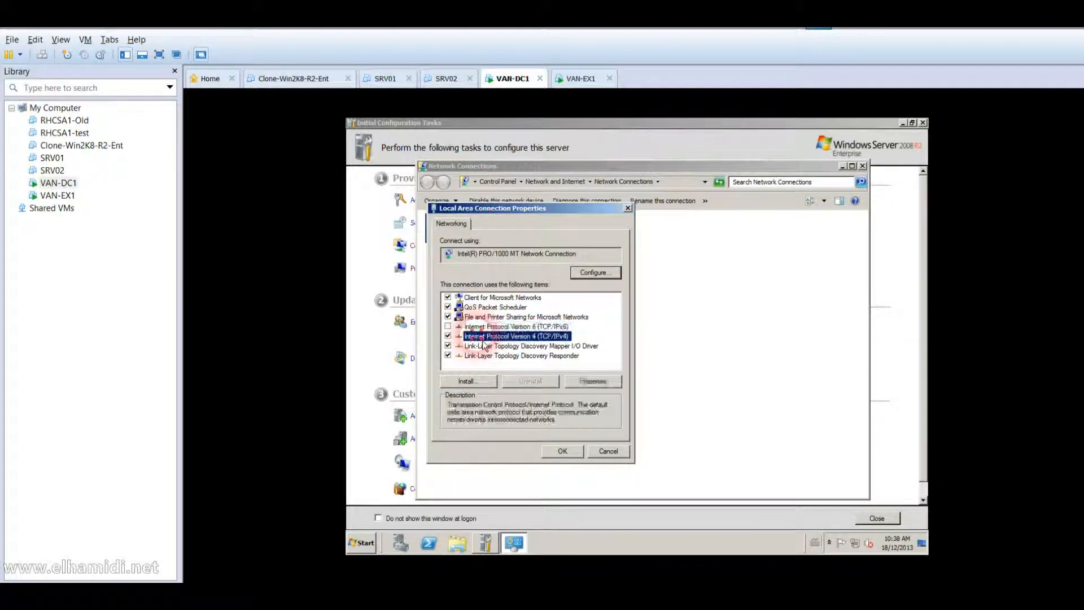
{"action": "left_click", "coordinate": [499, 326]}
{"action": "left_click", "coordinate": [576, 340]}
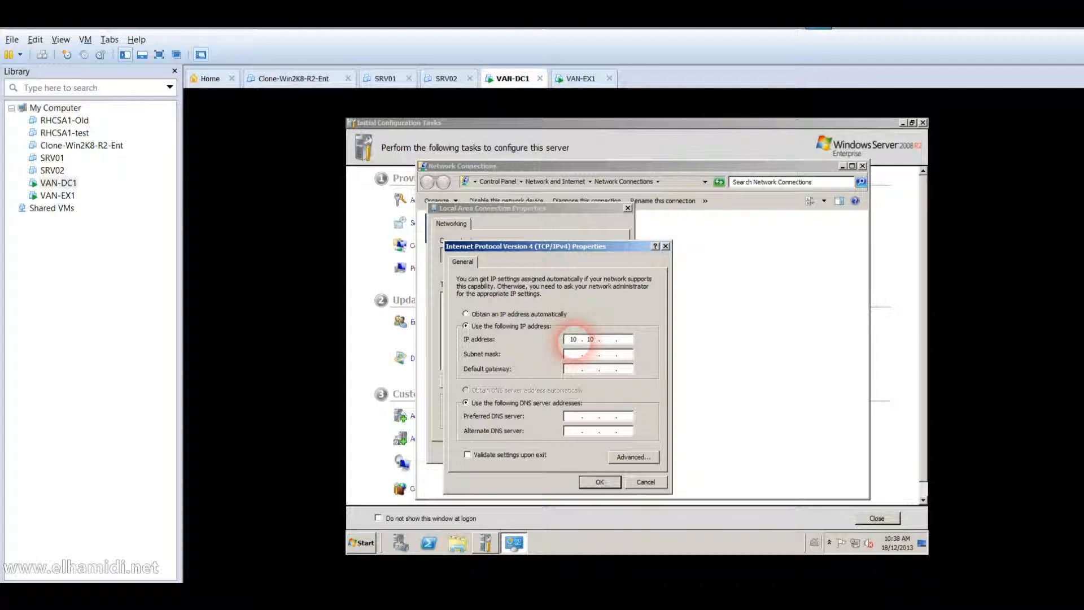
{"action": "type", "text": "10"}
{"action": "key", "text": "Tab"}
{"action": "key", "text": "Tab"}
{"action": "key", "text": "Tab"}
{"action": "key", "text": "Tab"}
{"action": "type", "text": "10.10.0.10"}
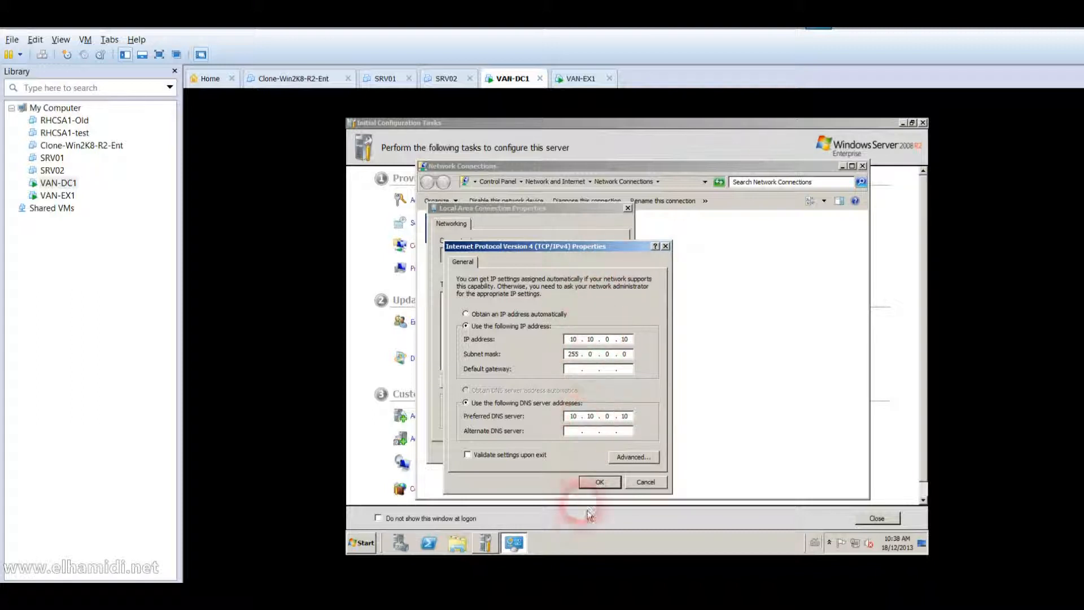
{"action": "left_click", "coordinate": [601, 487]}
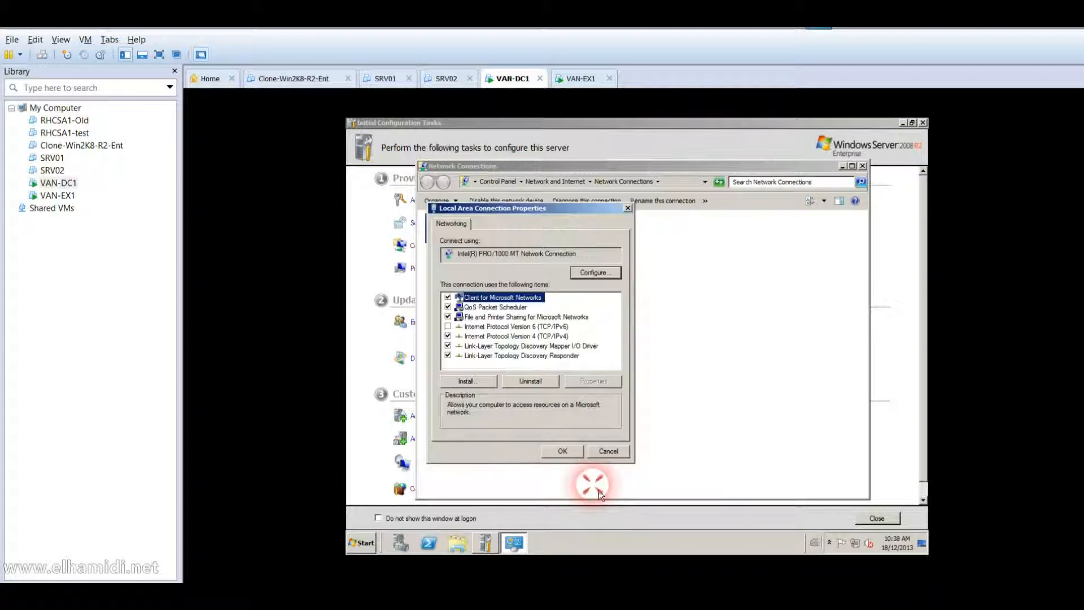
{"action": "left_click", "coordinate": [562, 450]}
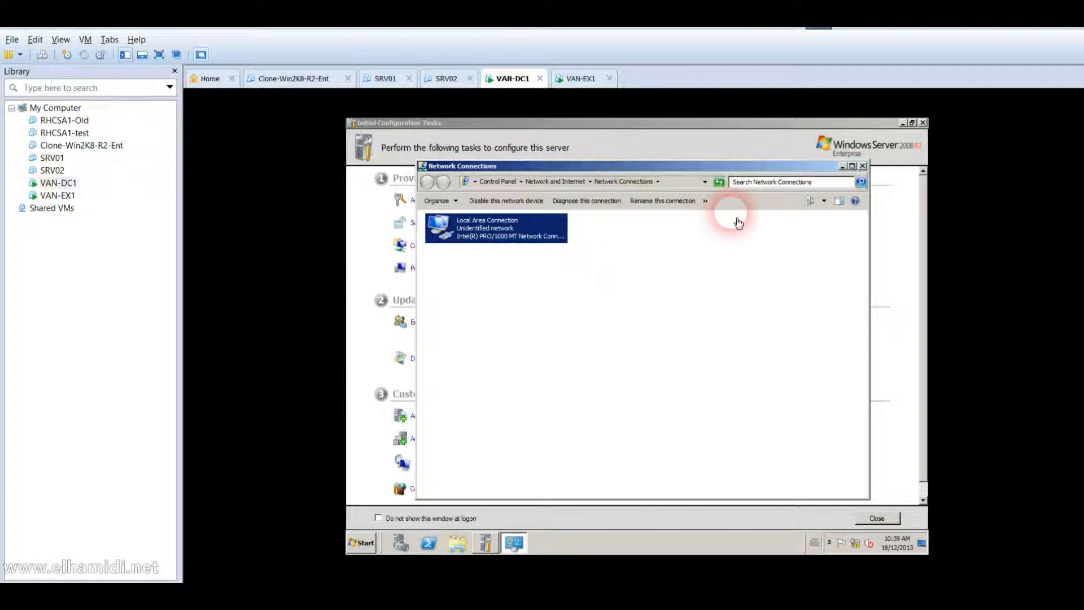
Log on to VAN-EX1 as Administrator with a new password, then return to VAN-DC1.
{"action": "left_click", "coordinate": [57, 195]}
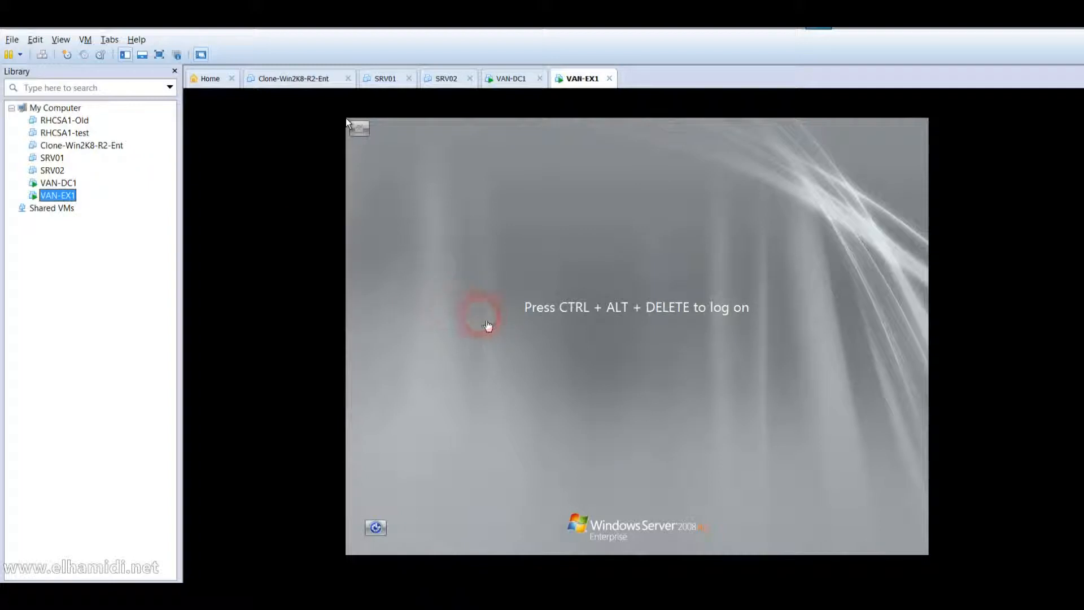
{"action": "left_click", "coordinate": [42, 54]}
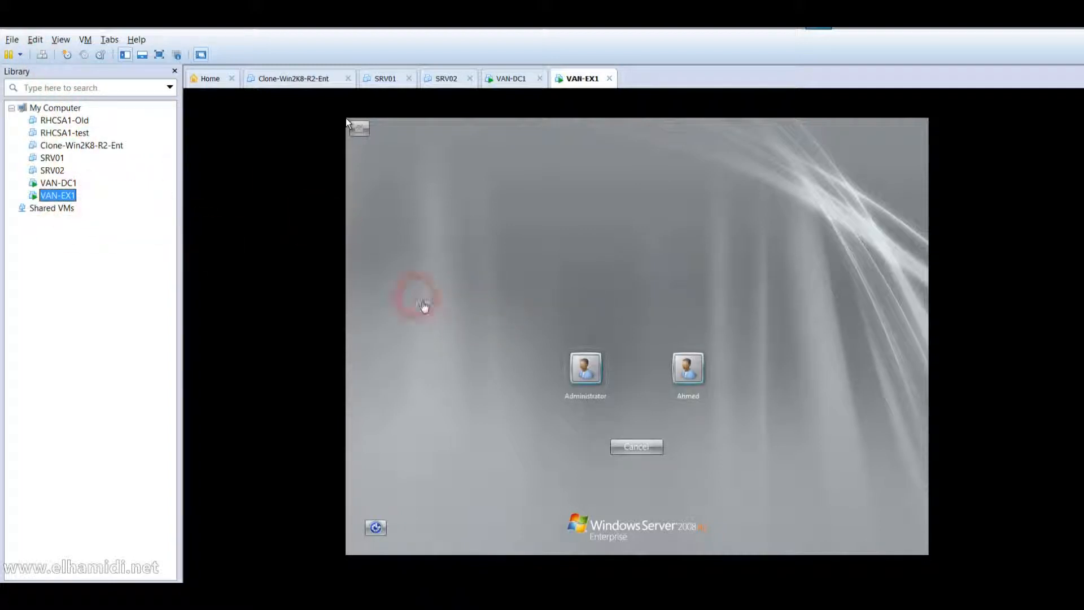
{"action": "left_click", "coordinate": [582, 379]}
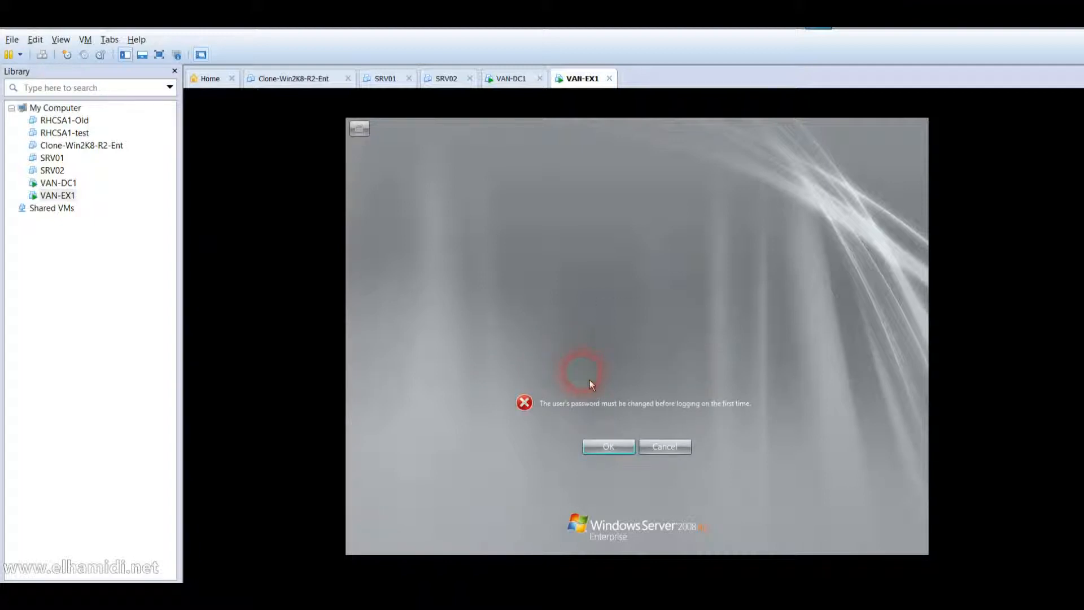
{"action": "key", "text": "Return"}
{"action": "type", "text": "Pa$$w0rd"}
{"action": "key", "text": "Tab"}
{"action": "type", "text": "Pa$$"}
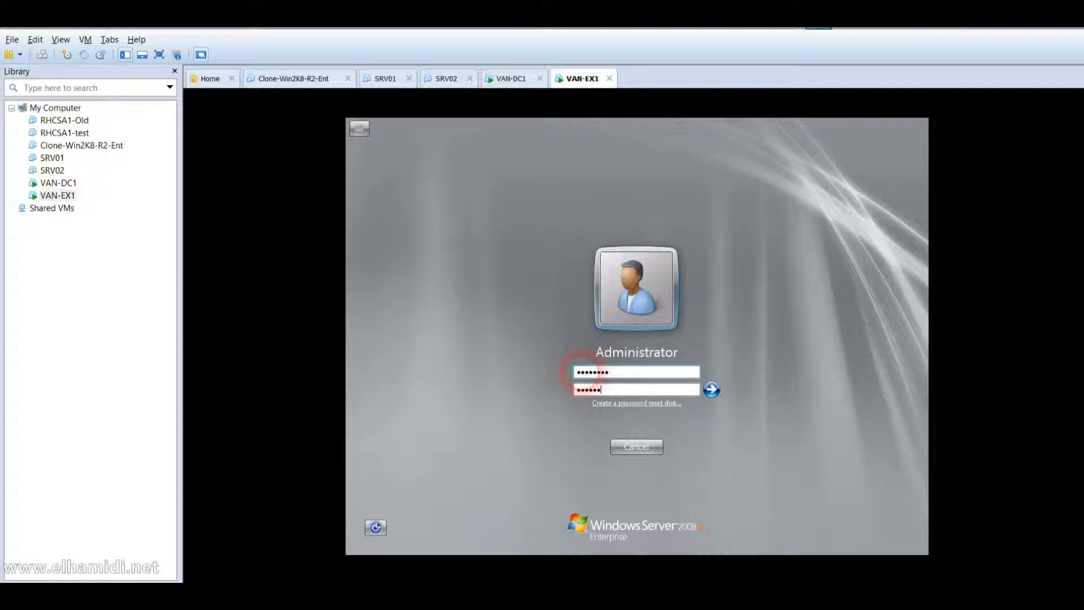
{"action": "key", "text": "BackSpace"}
{"action": "key", "text": "BackSpace"}
{"action": "key", "text": "BackSpace"}
{"action": "key", "text": "BackSpace"}
{"action": "key", "text": "BackSpace"}
{"action": "key", "text": "BackSpace"}
{"action": "key", "text": "BackSpace"}
{"action": "type", "text": "Pa$$w0rd"}
{"action": "key", "text": "Return"}
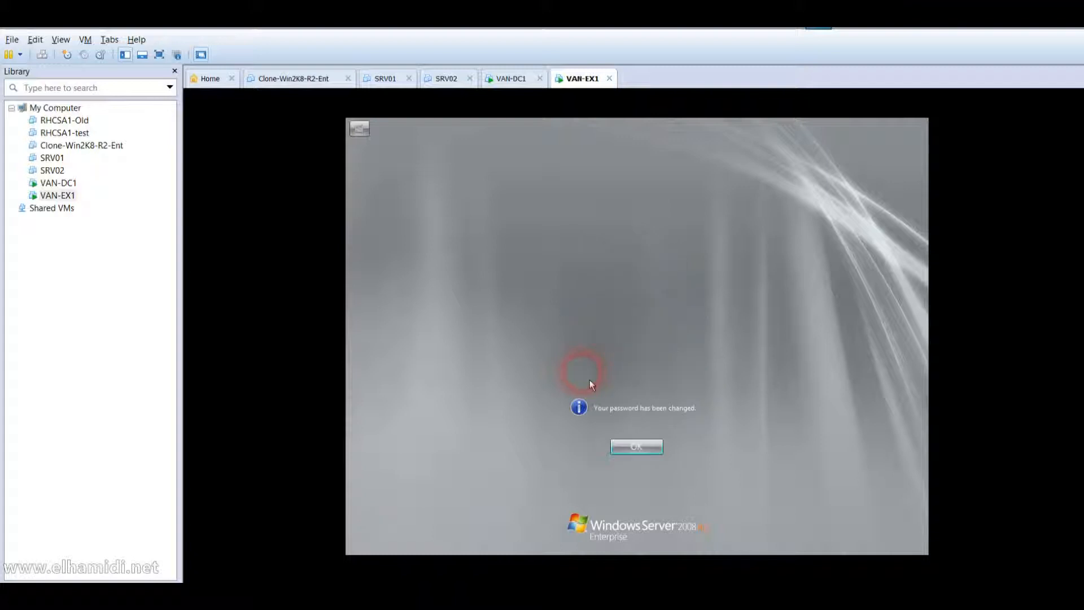
{"action": "key", "text": "Return"}
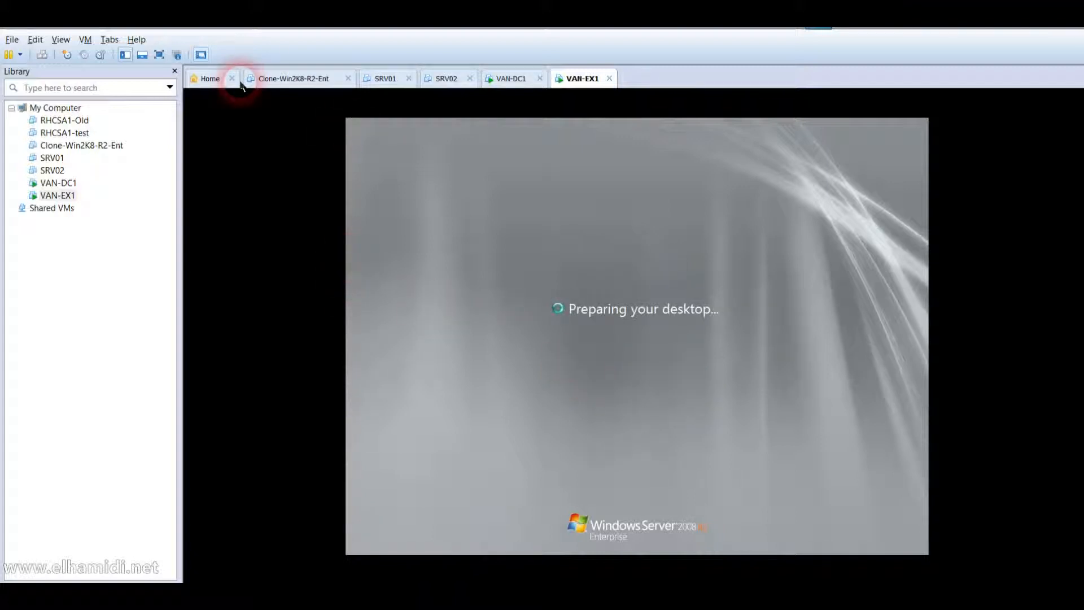
{"action": "left_click", "coordinate": [61, 184]}
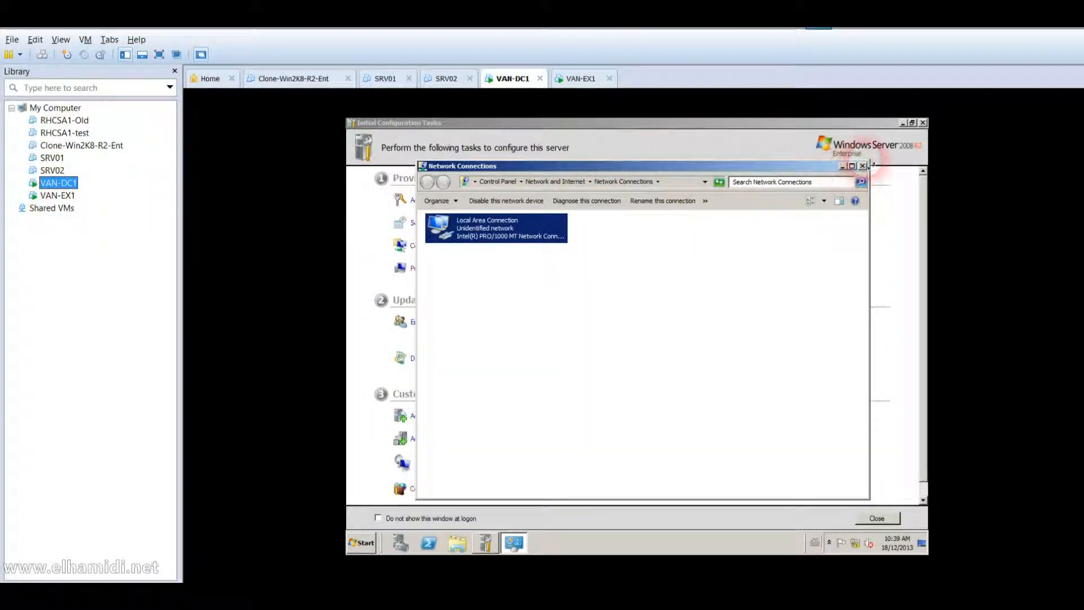
Close Network Connections and shut down VAN-DC1 with reason Hardware: Installation (Planned).
{"action": "left_click", "coordinate": [863, 167]}
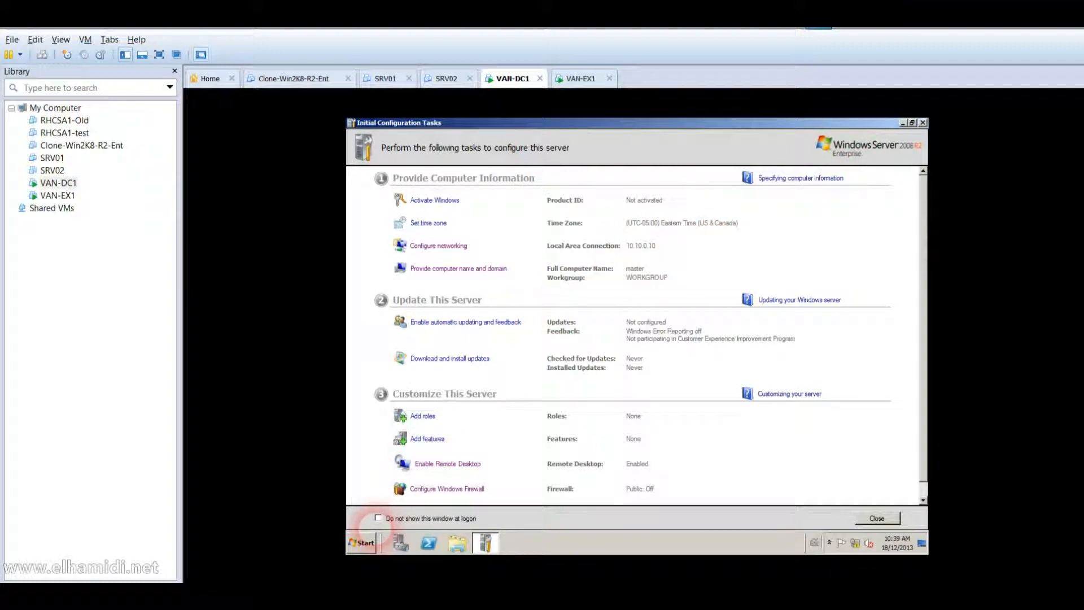
{"action": "left_click", "coordinate": [364, 542]}
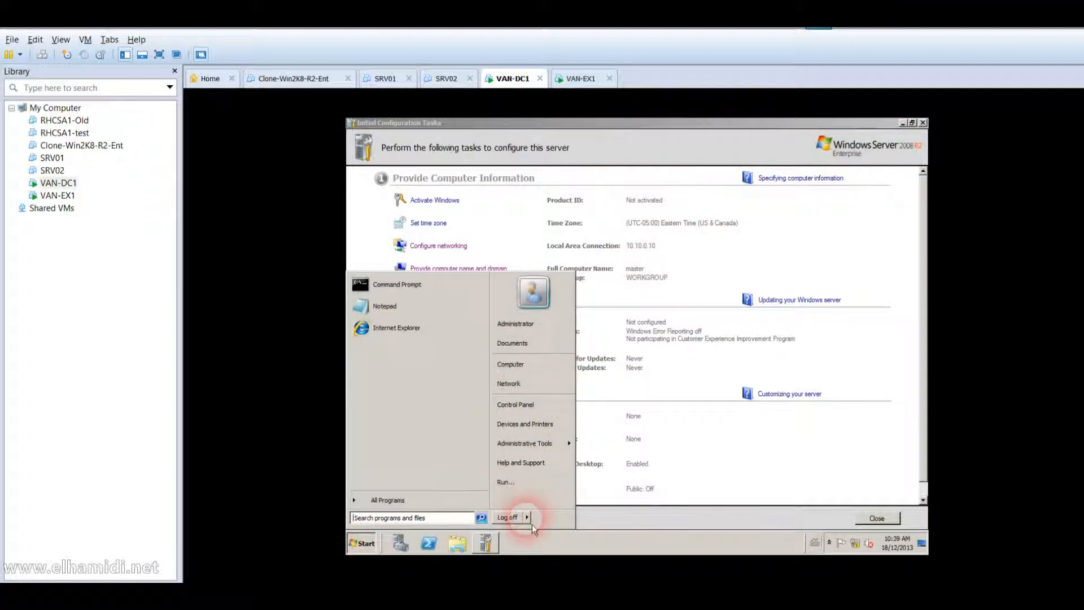
{"action": "mouse_move", "coordinate": [528, 517]}
{"action": "left_click", "coordinate": [556, 518]}
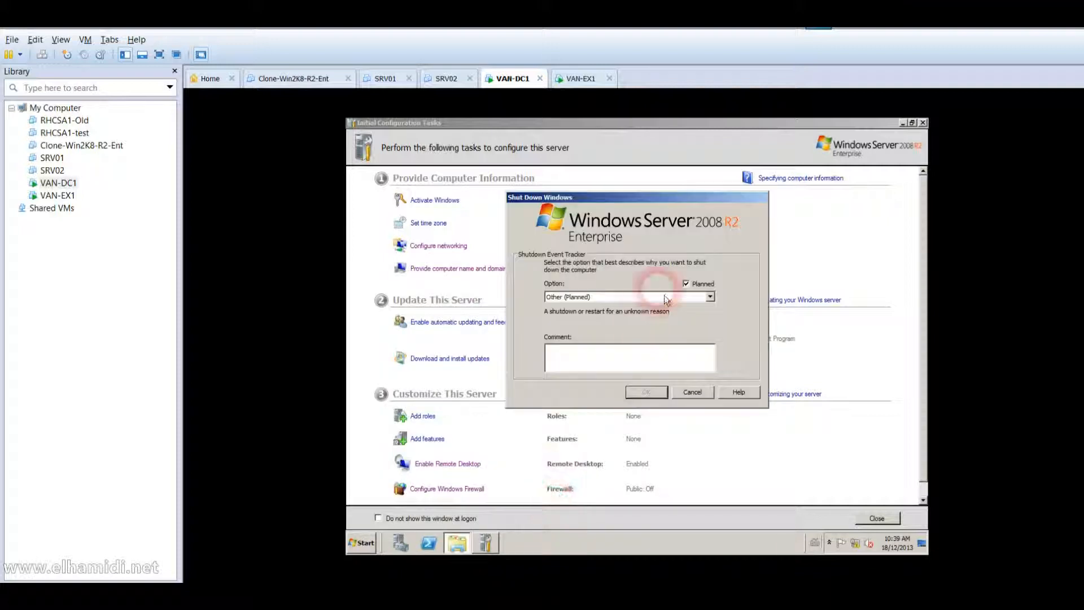
{"action": "left_click", "coordinate": [662, 296]}
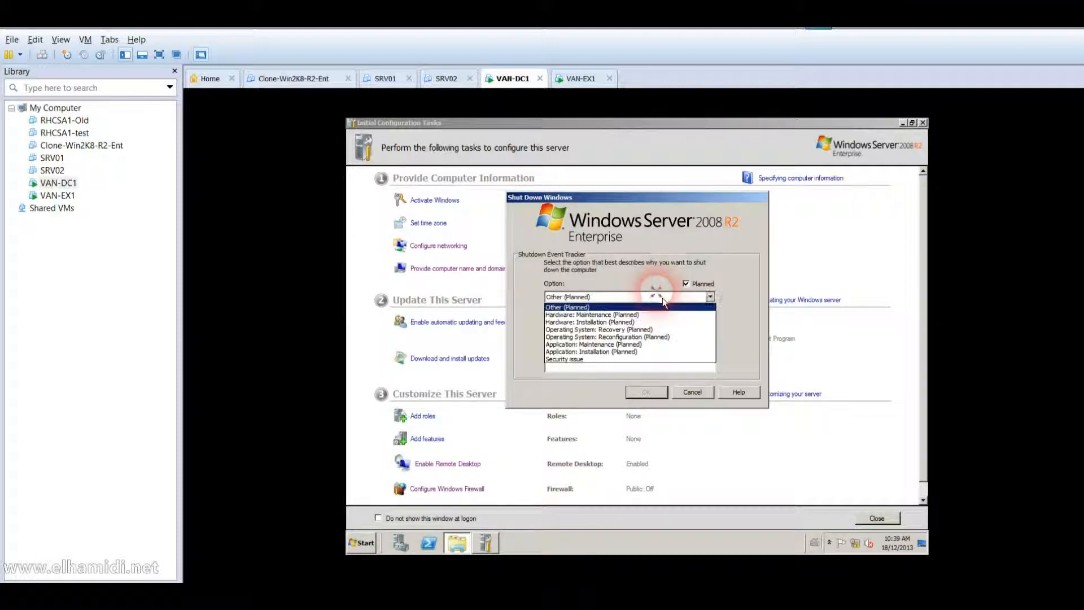
{"action": "left_click", "coordinate": [637, 329]}
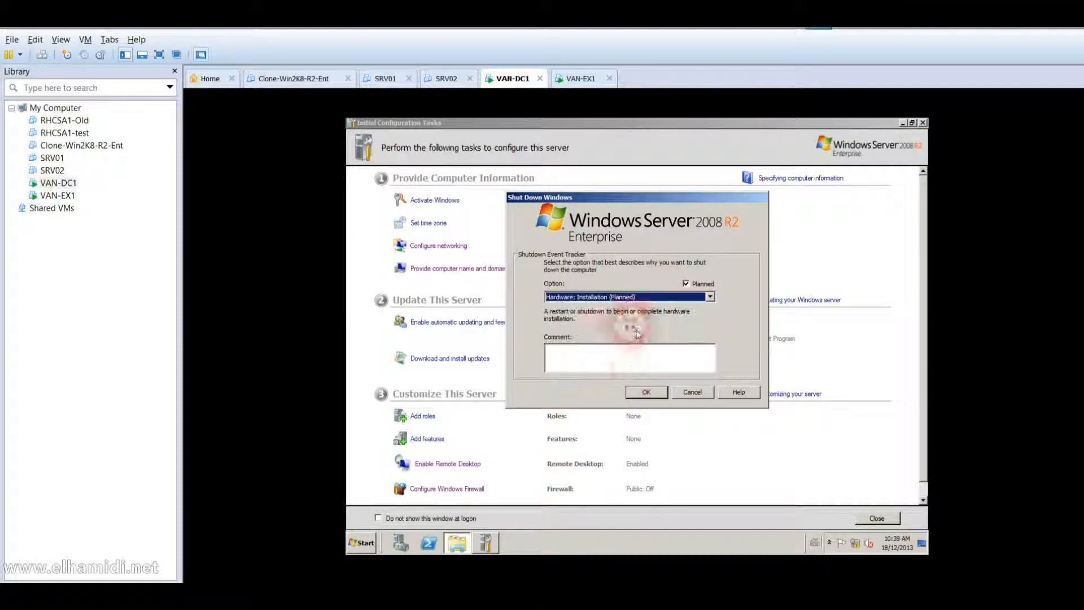
{"action": "left_click", "coordinate": [645, 394]}
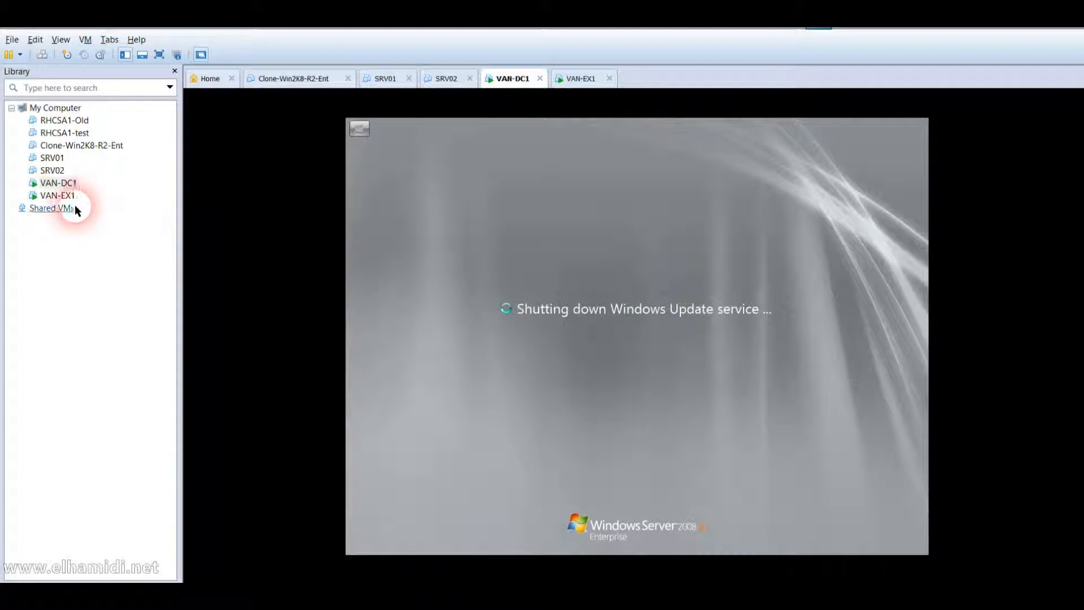
On VAN-EX1, open the Local Area Connection properties from Configure networking.
{"action": "left_click", "coordinate": [61, 196]}
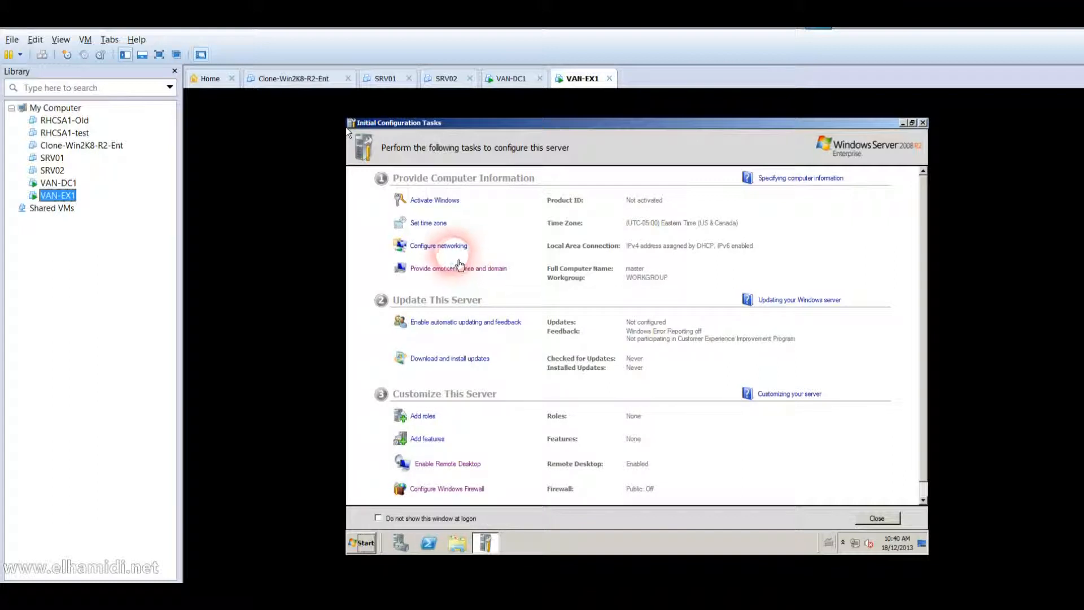
{"action": "left_click", "coordinate": [454, 252]}
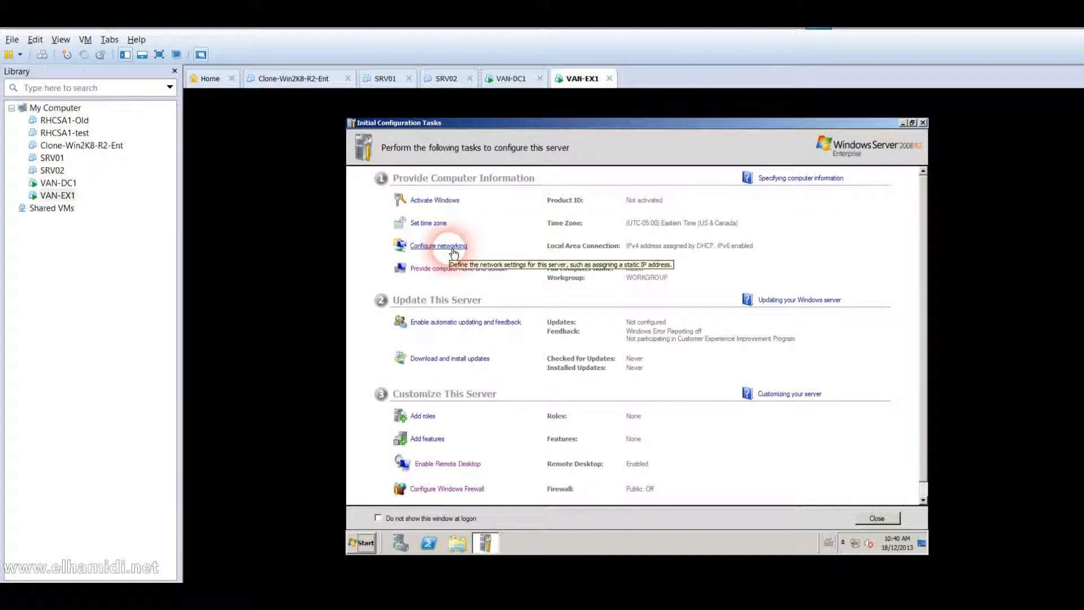
{"action": "left_click", "coordinate": [454, 252]}
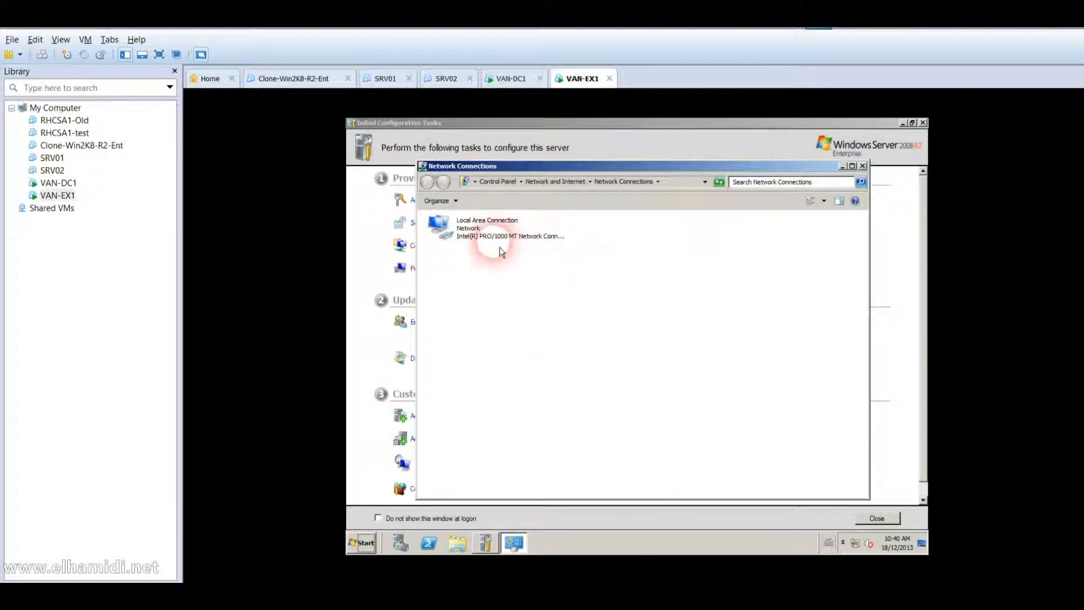
{"action": "left_click", "coordinate": [487, 241]}
{"action": "right_click", "coordinate": [486, 236]}
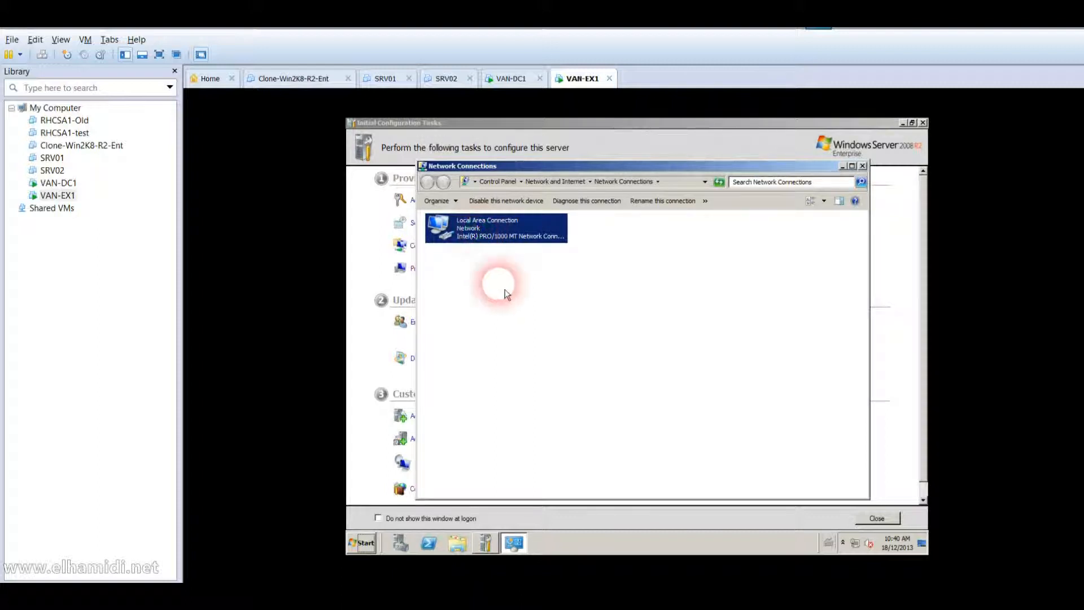
{"action": "left_click", "coordinate": [506, 326]}
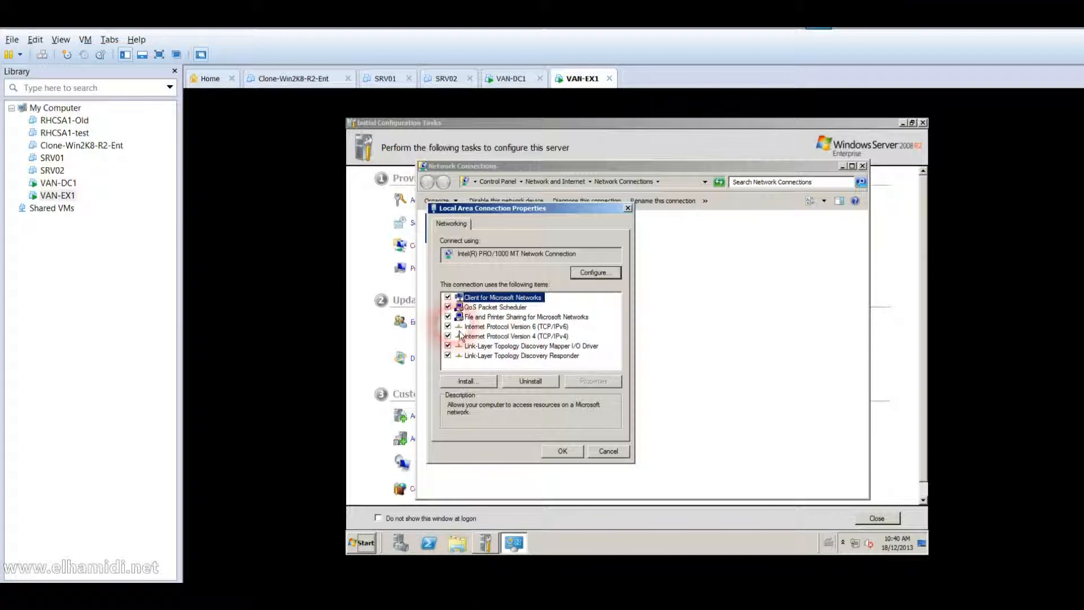
Disable IPv6 and set static IPv4 10.10.0.21, mask 255.0.0.0, DNS 10.10.0.10.
{"action": "left_click", "coordinate": [447, 326]}
{"action": "double_click", "coordinate": [503, 336]}
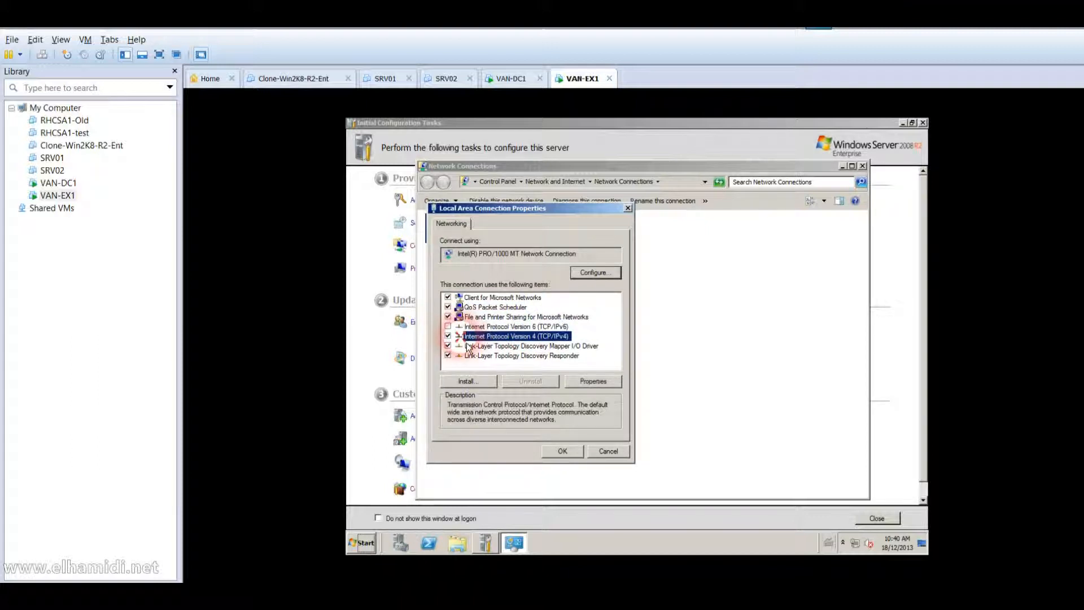
{"action": "left_click", "coordinate": [508, 327]}
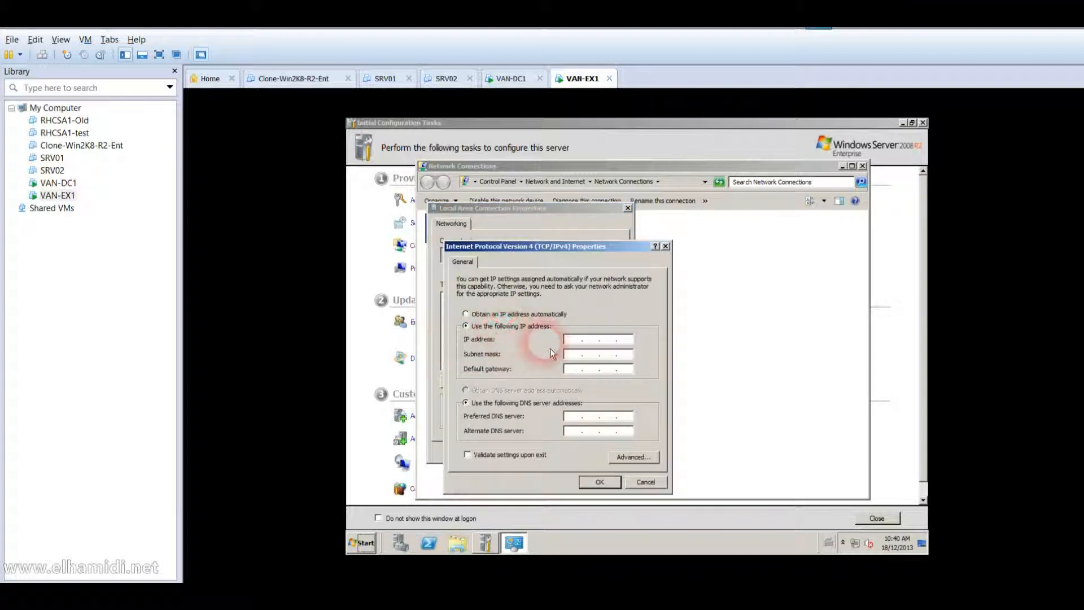
{"action": "left_click", "coordinate": [570, 340]}
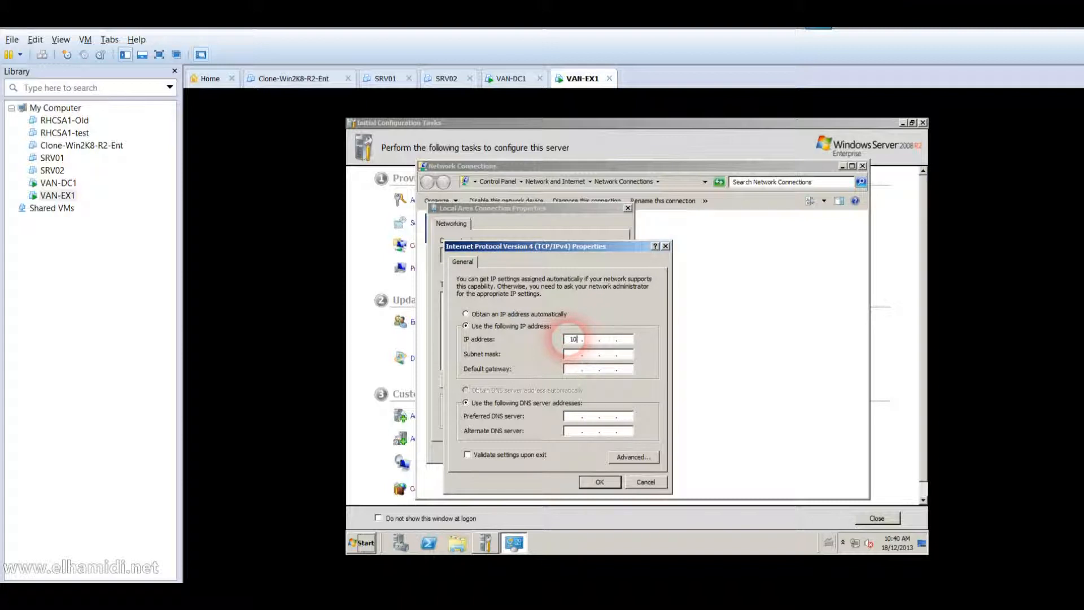
{"action": "type", "text": "10.10.0.21"}
{"action": "key", "text": "Tab"}
{"action": "key", "text": "Tab"}
{"action": "key", "text": "Tab"}
{"action": "key", "text": "Tab"}
{"action": "type", "text": "10 . 10 . 0 . 10"}
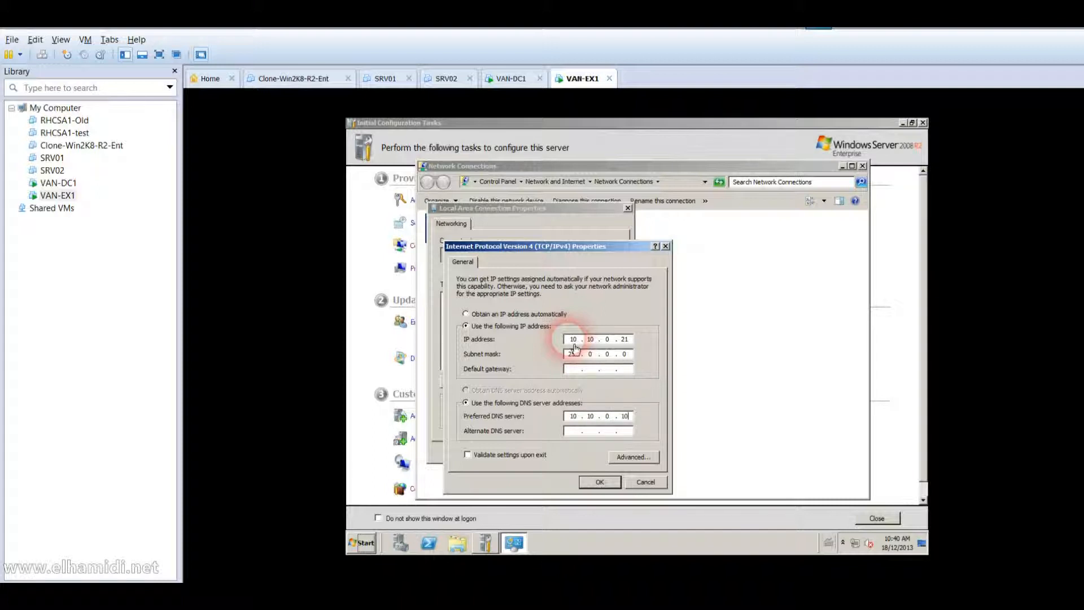
{"action": "left_click", "coordinate": [596, 483]}
{"action": "left_click", "coordinate": [561, 452]}
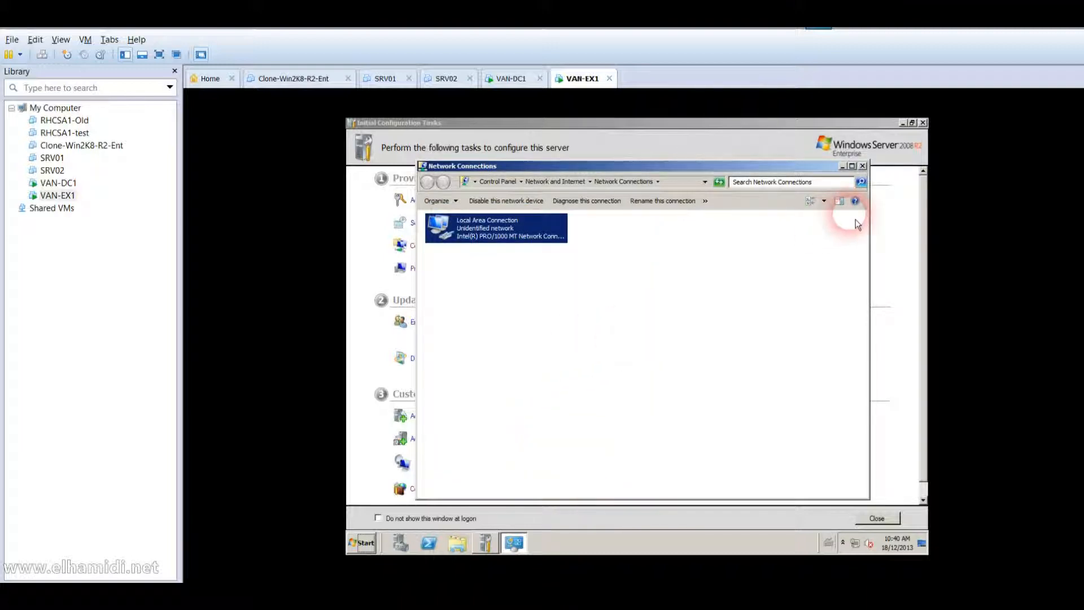
{"action": "left_click", "coordinate": [863, 165]}
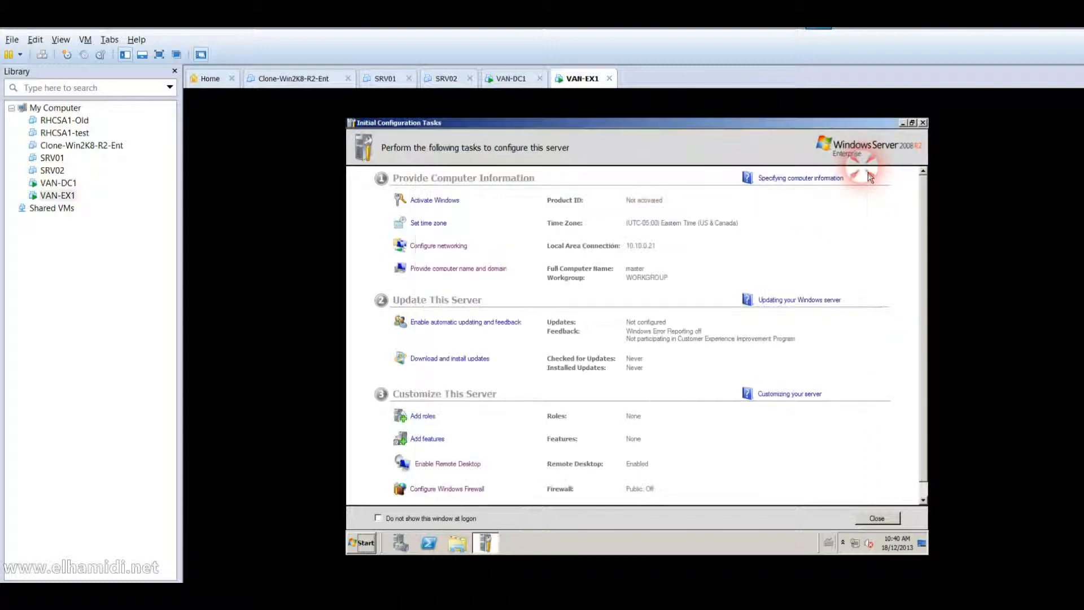
Change the computer name from master to VAN-EX1 and restart the guest now.
{"action": "left_click", "coordinate": [460, 270]}
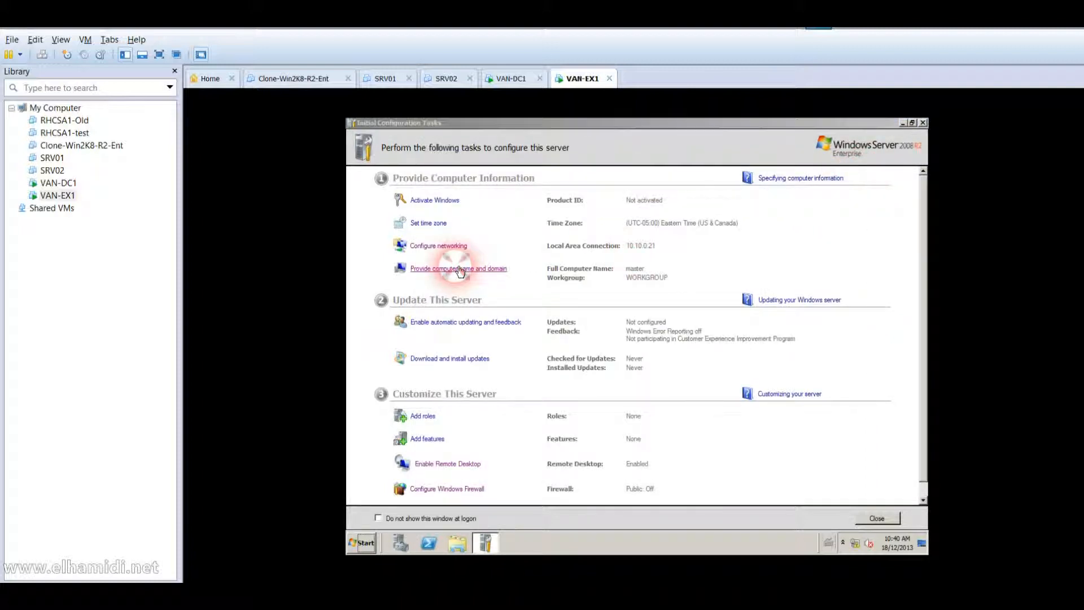
{"action": "left_click", "coordinate": [585, 289]}
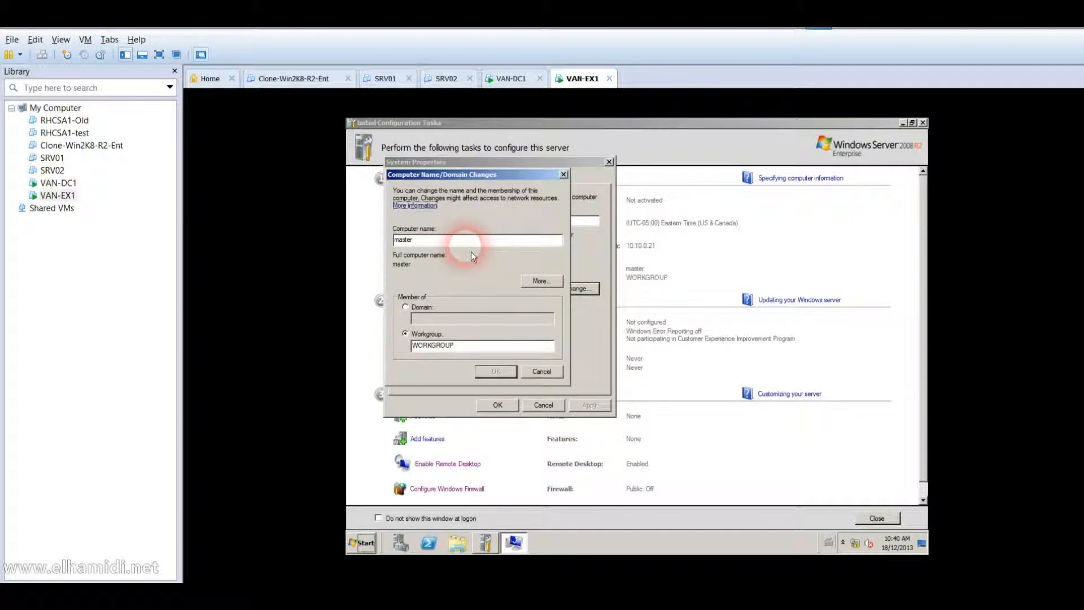
{"action": "double_click", "coordinate": [452, 240]}
{"action": "type", "text": "VAN-EX1"}
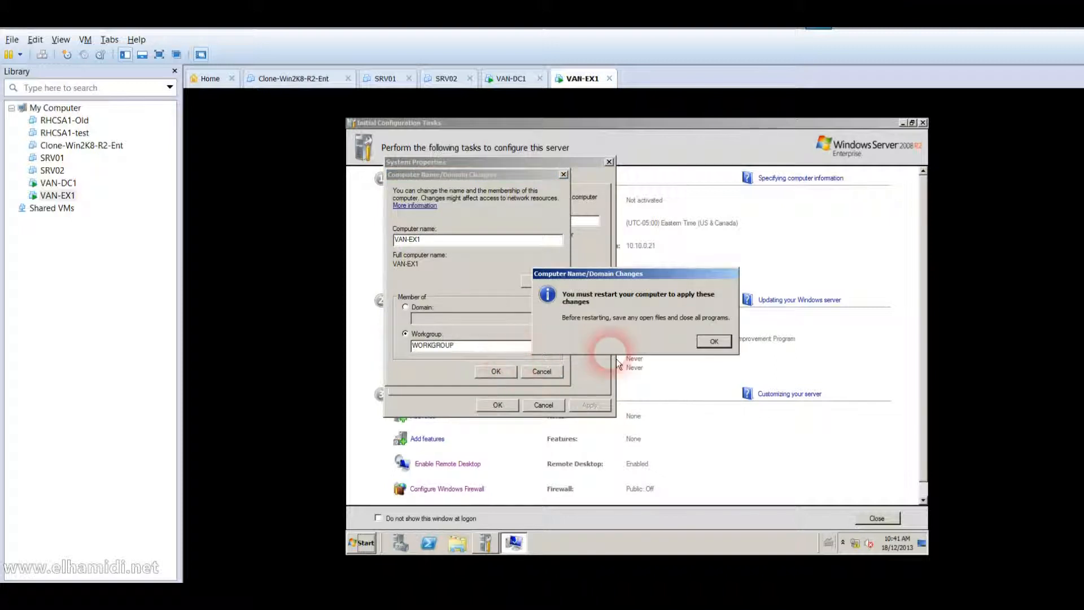
{"action": "left_click", "coordinate": [708, 350]}
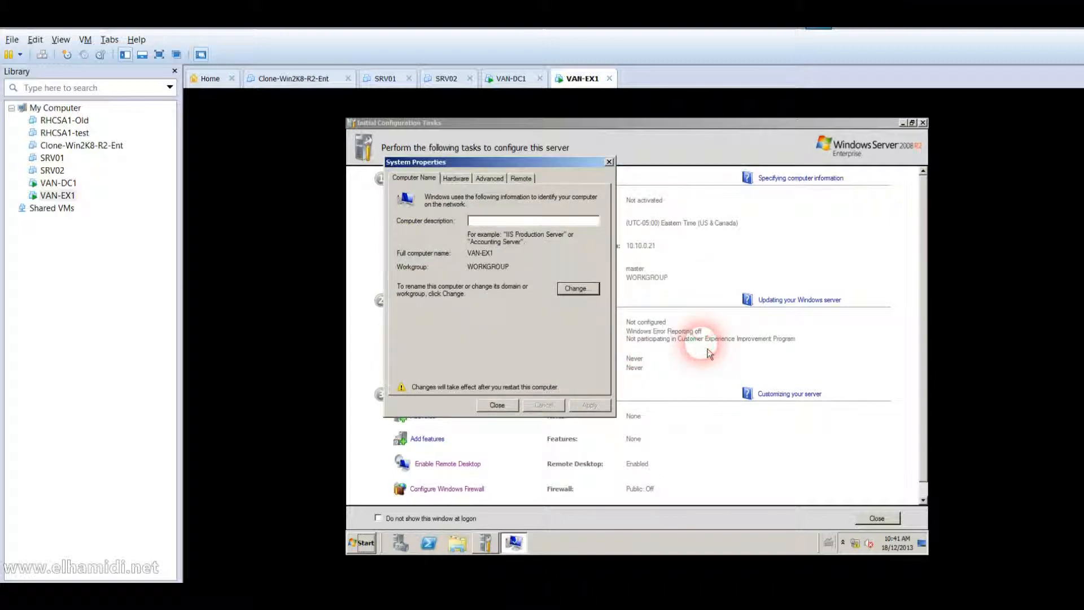
{"action": "left_click", "coordinate": [514, 404]}
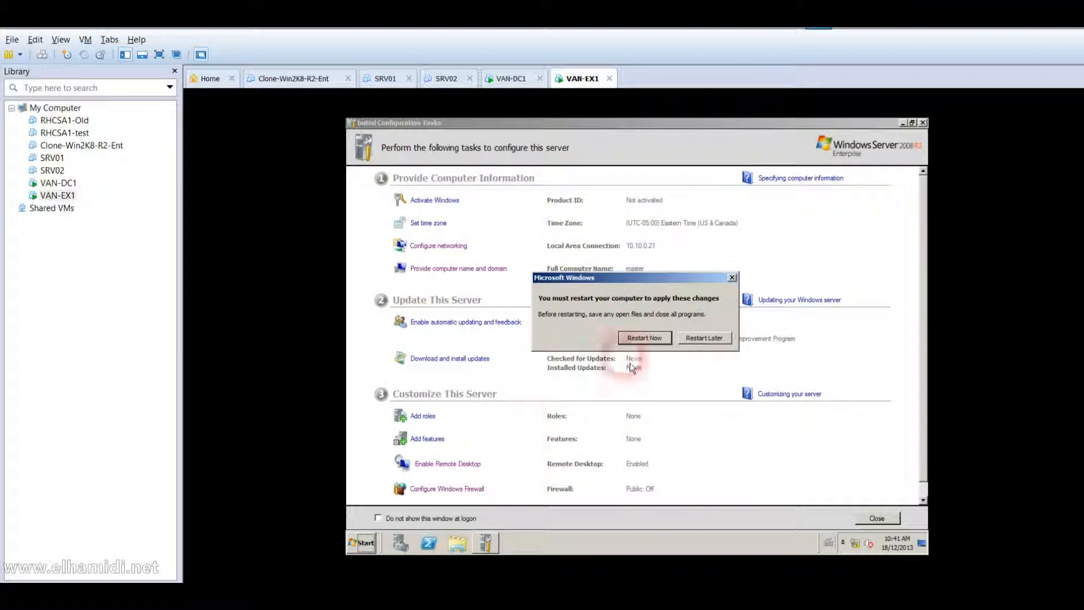
{"action": "left_click", "coordinate": [655, 341]}
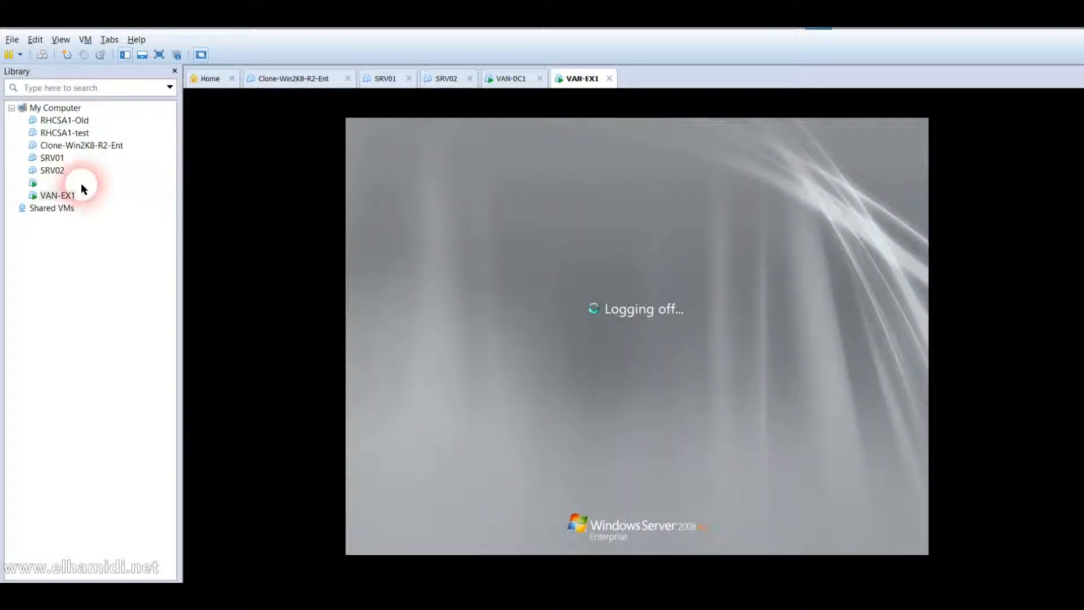
Send Ctrl+Alt+Del to VAN-DC1 and sign in as Administrator with the account password.
{"action": "left_click", "coordinate": [79, 183]}
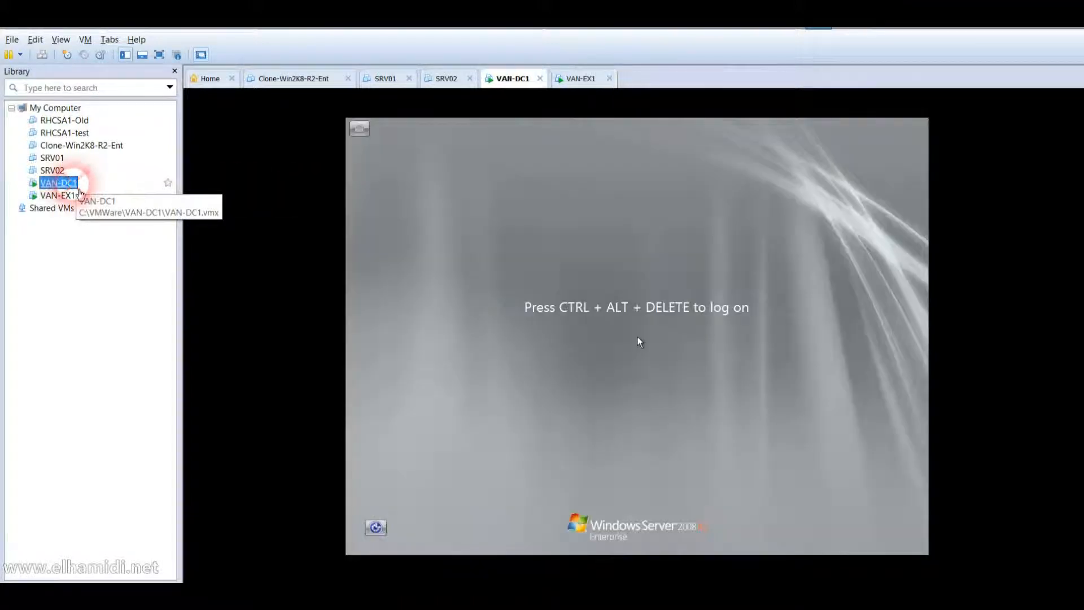
{"action": "left_click", "coordinate": [42, 54]}
{"action": "left_click", "coordinate": [598, 387]}
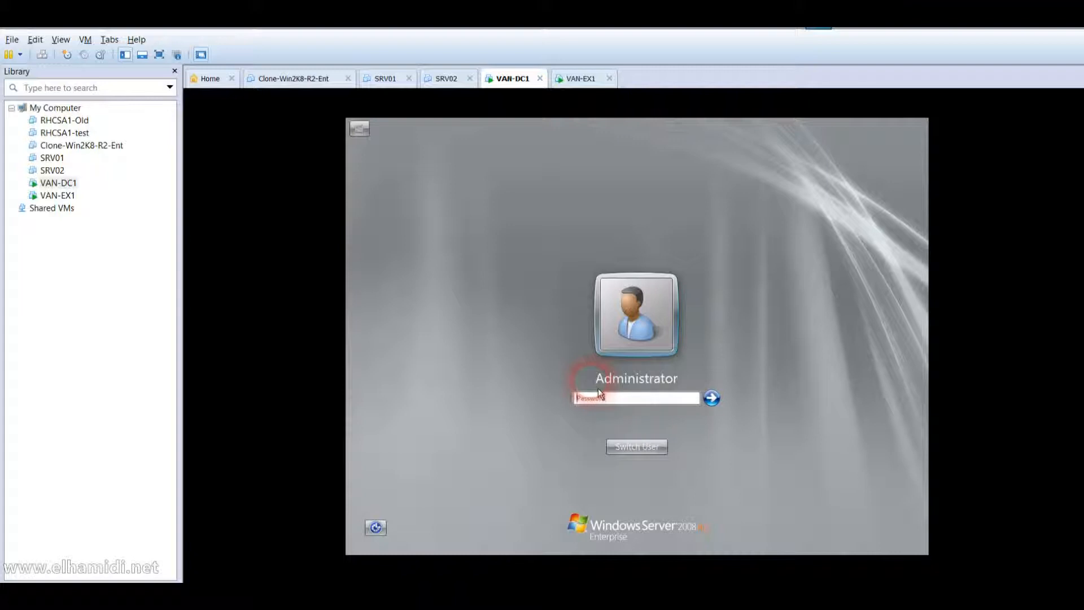
{"action": "type", "text": "••"}
{"action": "key", "text": "Return"}
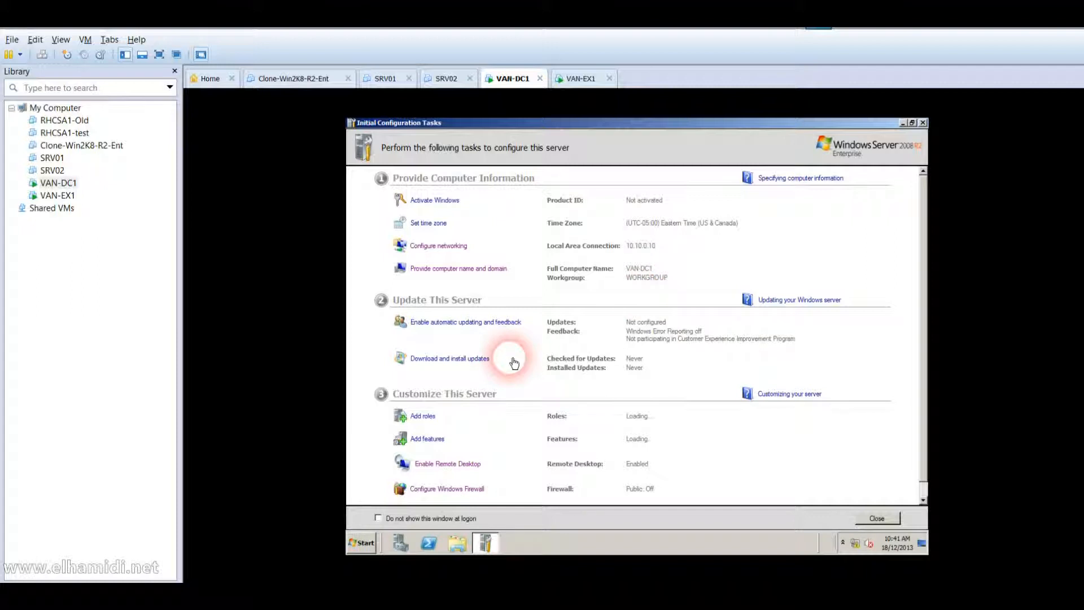
Run dcpromo from VAN-DC1's Start search, then switch to VAN-EX1.
{"action": "left_click", "coordinate": [361, 543]}
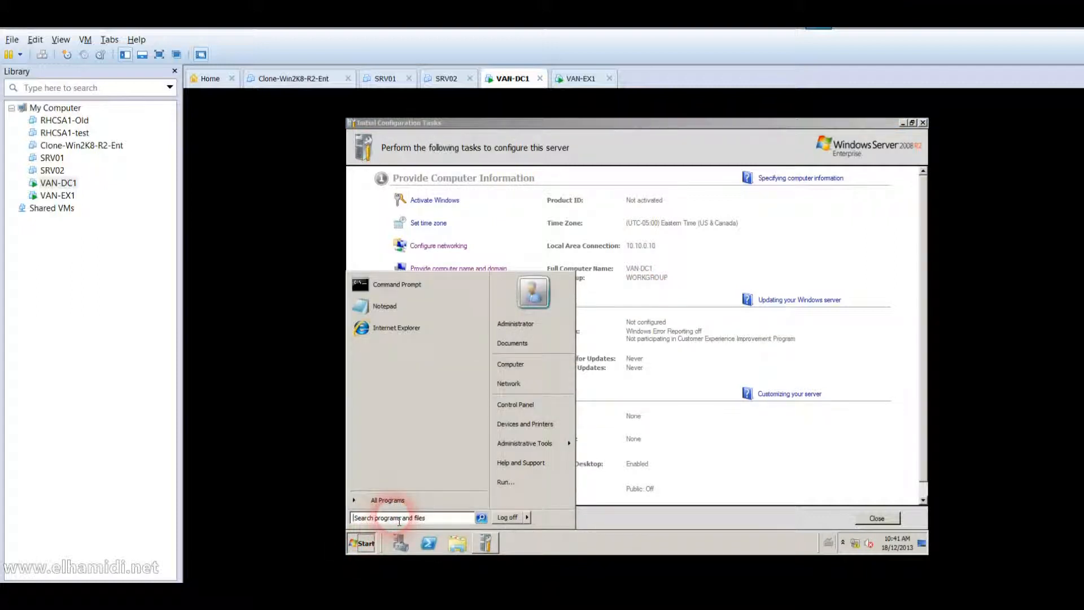
{"action": "type", "text": "dcpromo"}
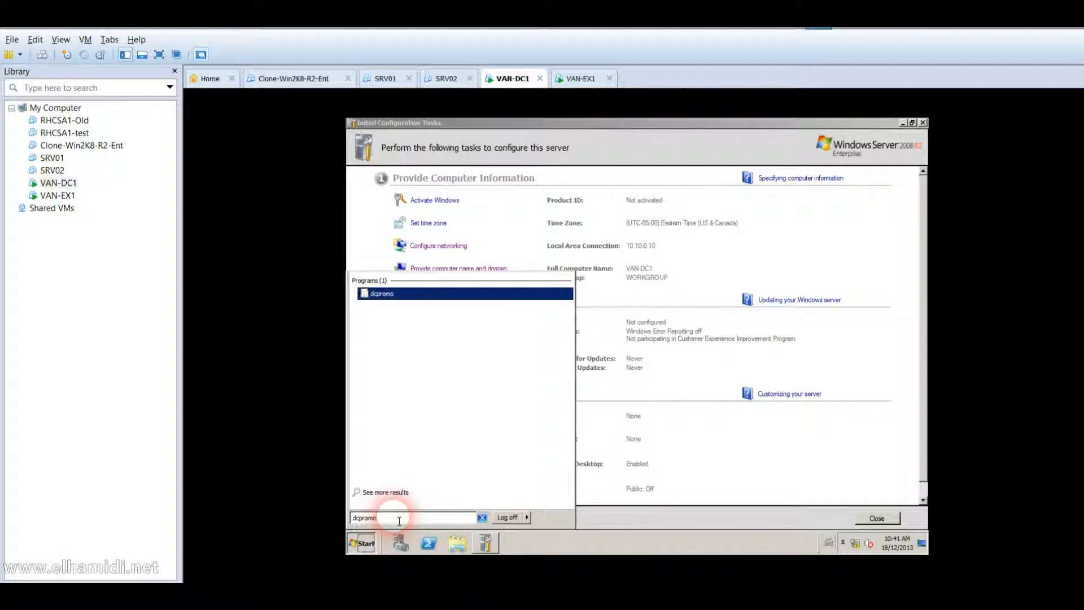
{"action": "key", "text": "Return"}
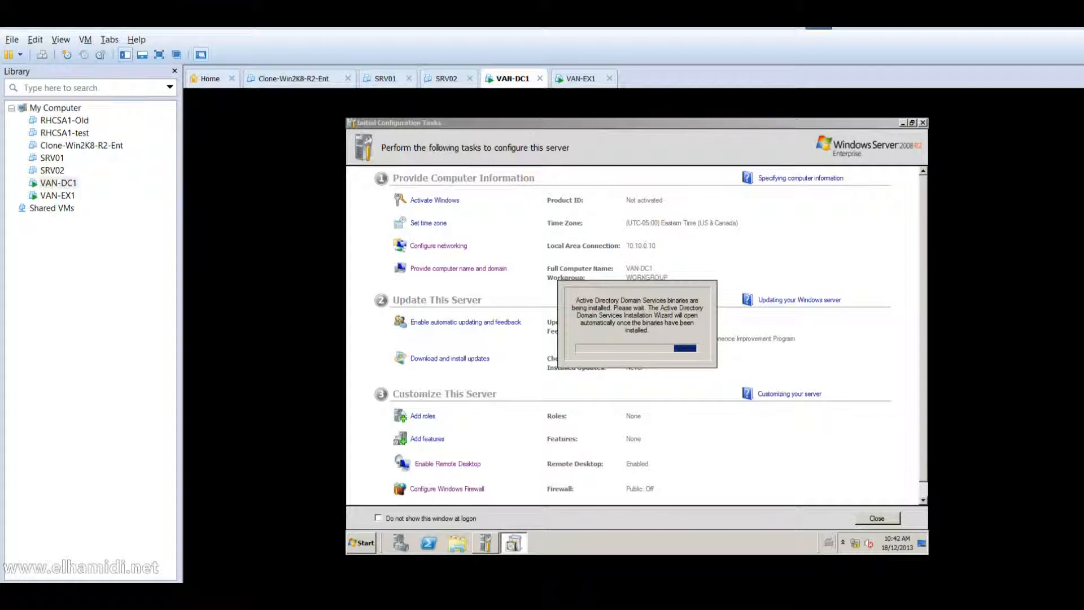
{"action": "left_click", "coordinate": [62, 195]}
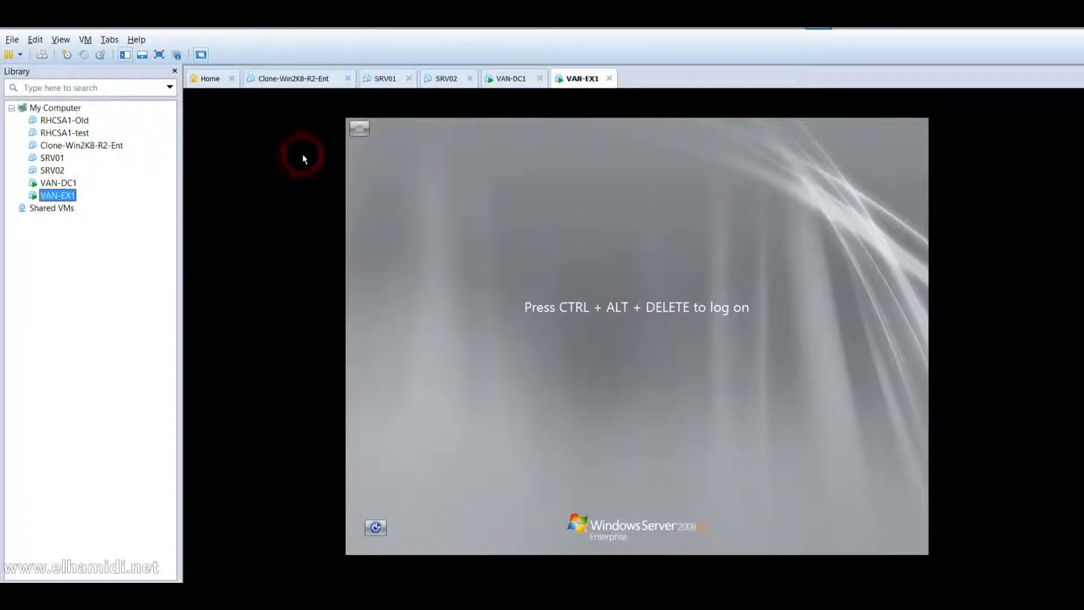
Log on to VAN-EX1 as Administrator.
{"action": "left_click", "coordinate": [44, 55]}
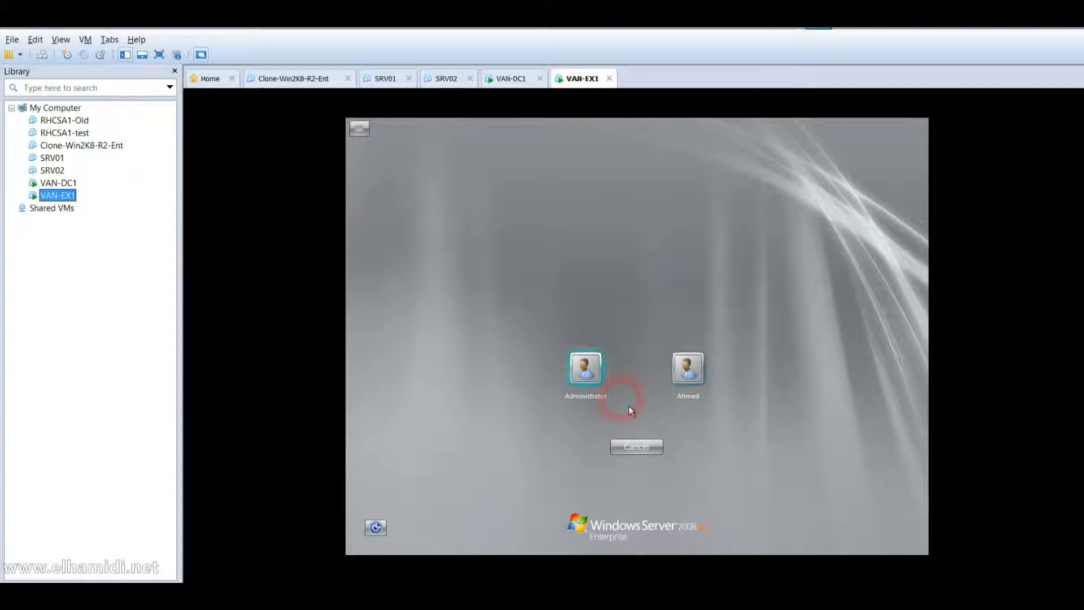
{"action": "left_click", "coordinate": [605, 393]}
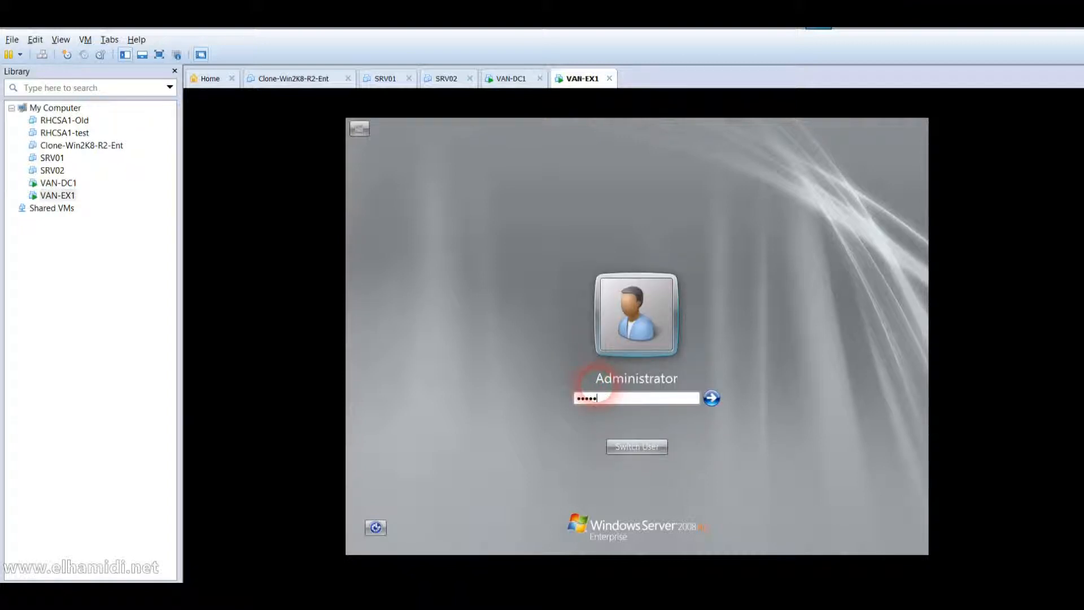
{"action": "key", "text": "Return"}
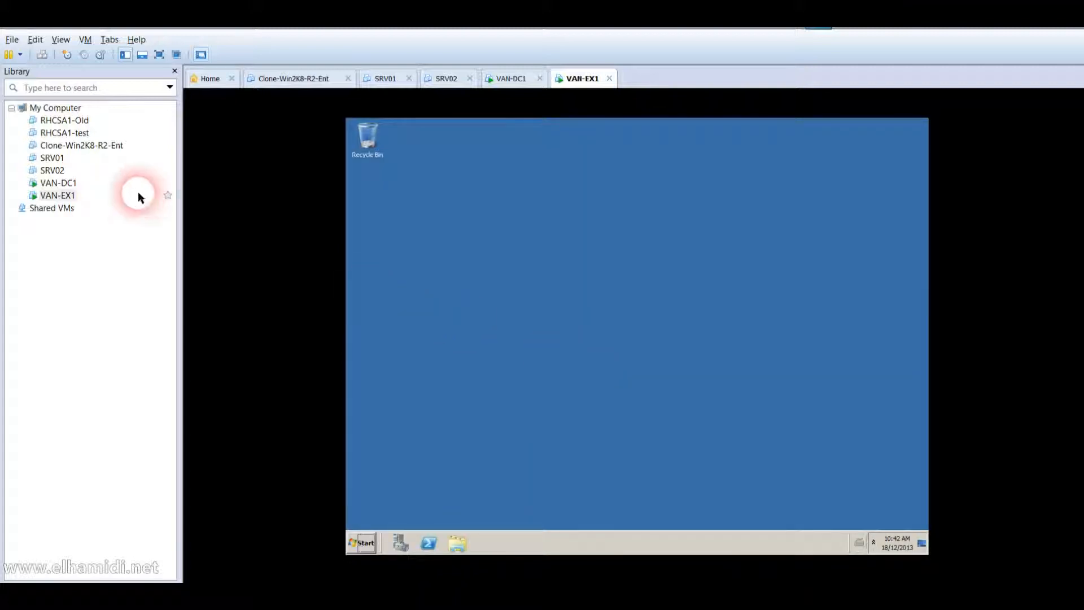
Open VAN-DC1's Virtual Machine Settings from the Library.
{"action": "left_click", "coordinate": [71, 185]}
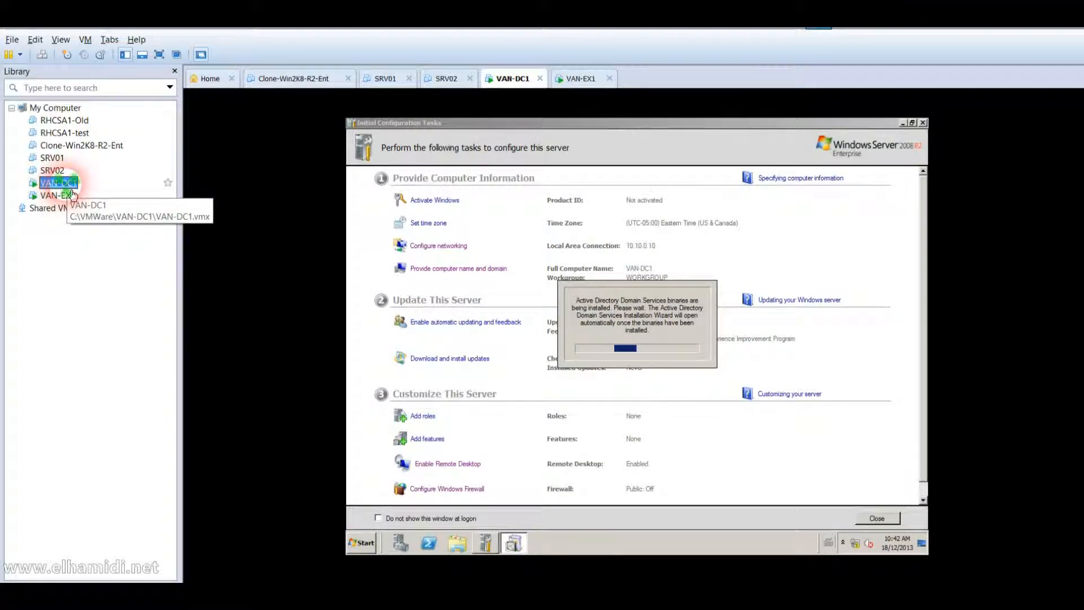
{"action": "right_click", "coordinate": [66, 184]}
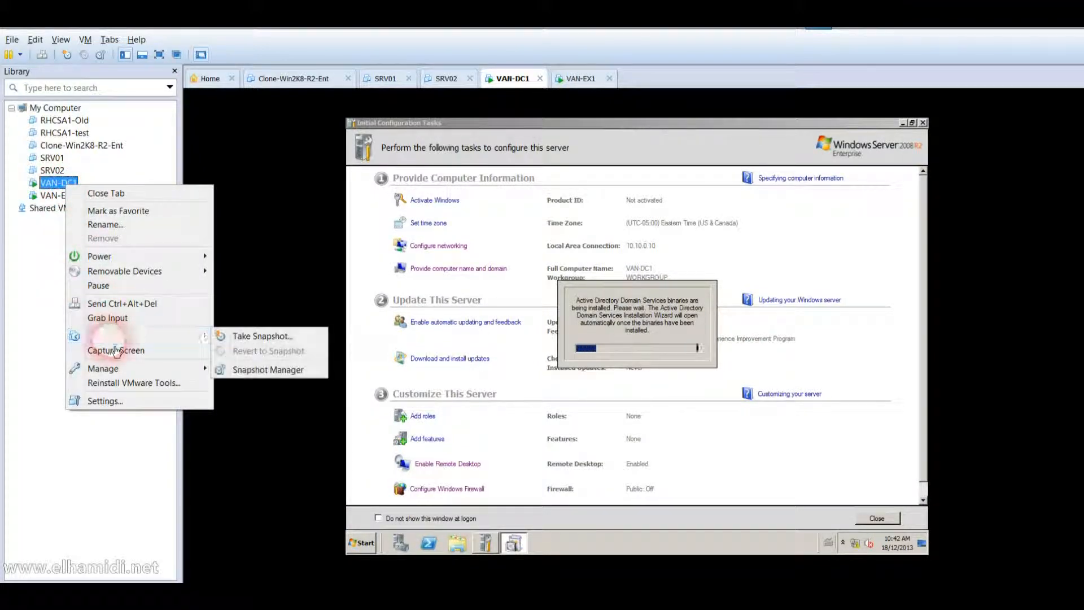
{"action": "left_click", "coordinate": [105, 400]}
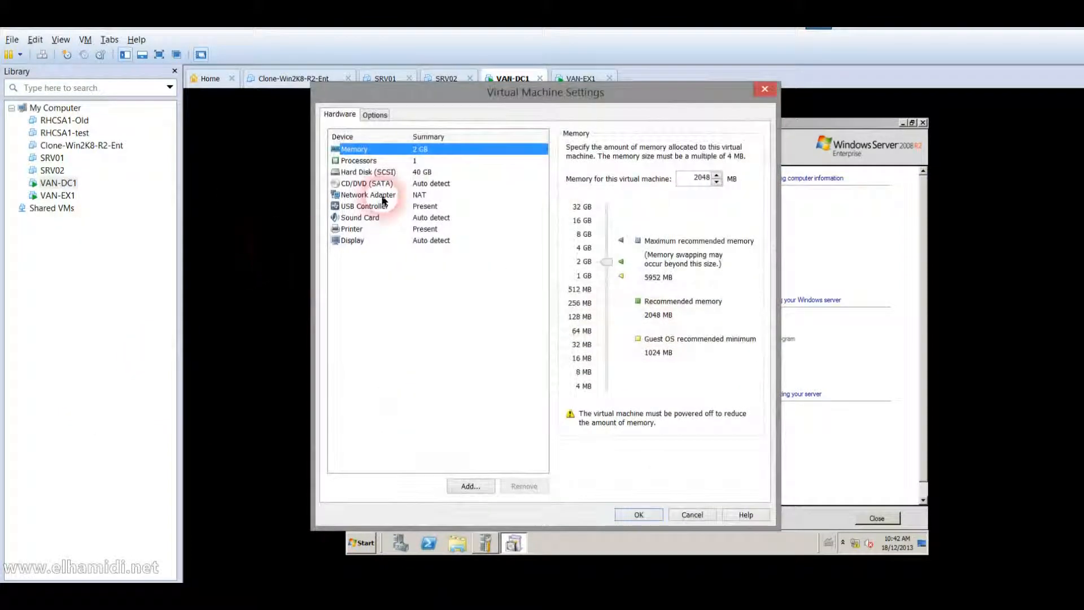
Set VAN-DC1's Shared Folders to Always enabled, then continue past the AD DS wizard welcome.
{"action": "left_click", "coordinate": [374, 115]}
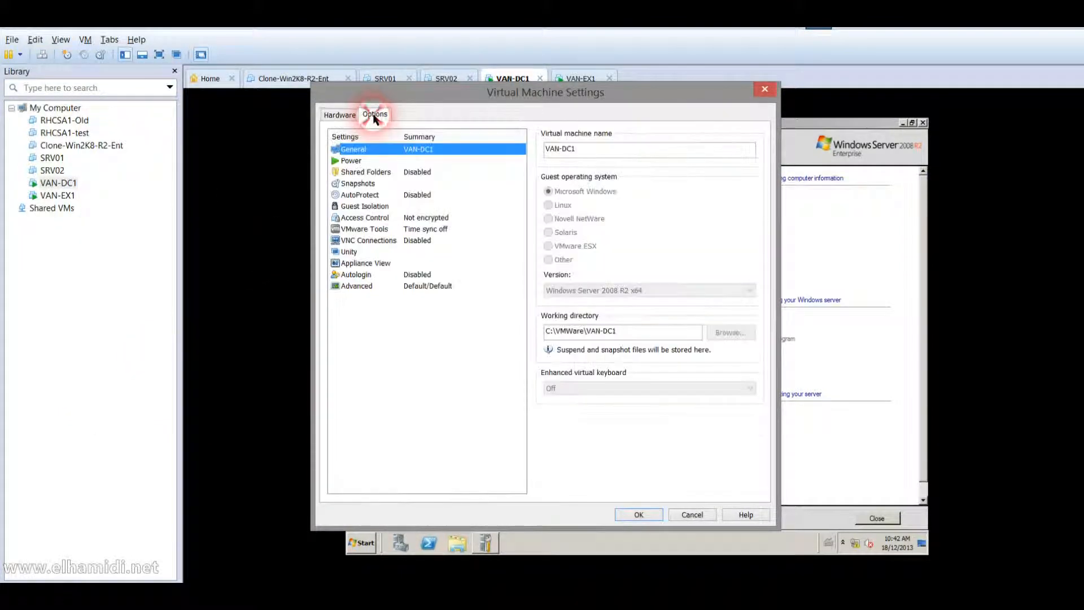
{"action": "left_click", "coordinate": [374, 172]}
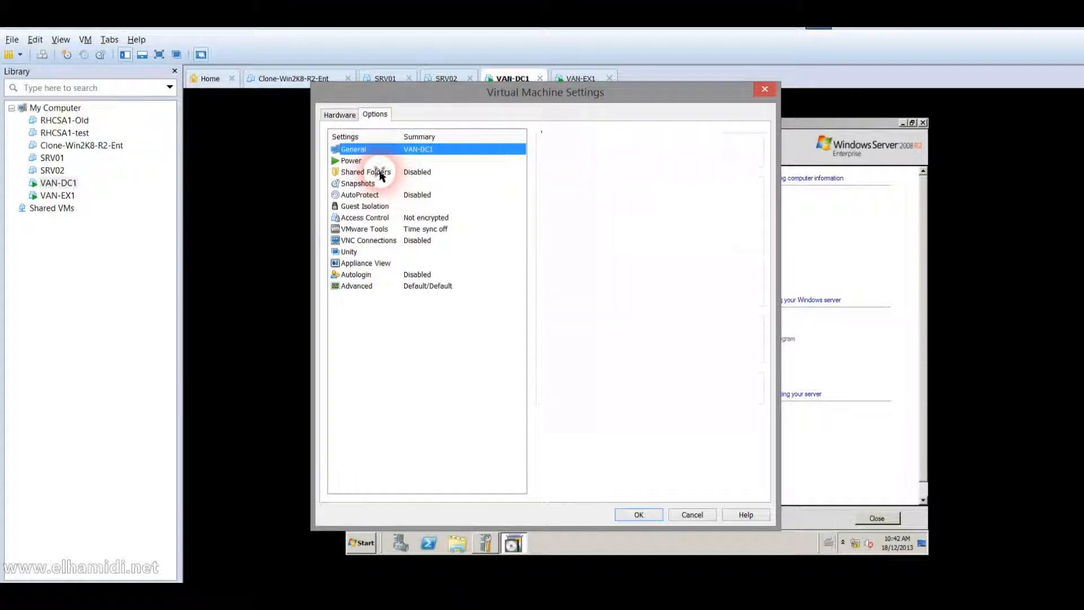
{"action": "left_click", "coordinate": [568, 202]}
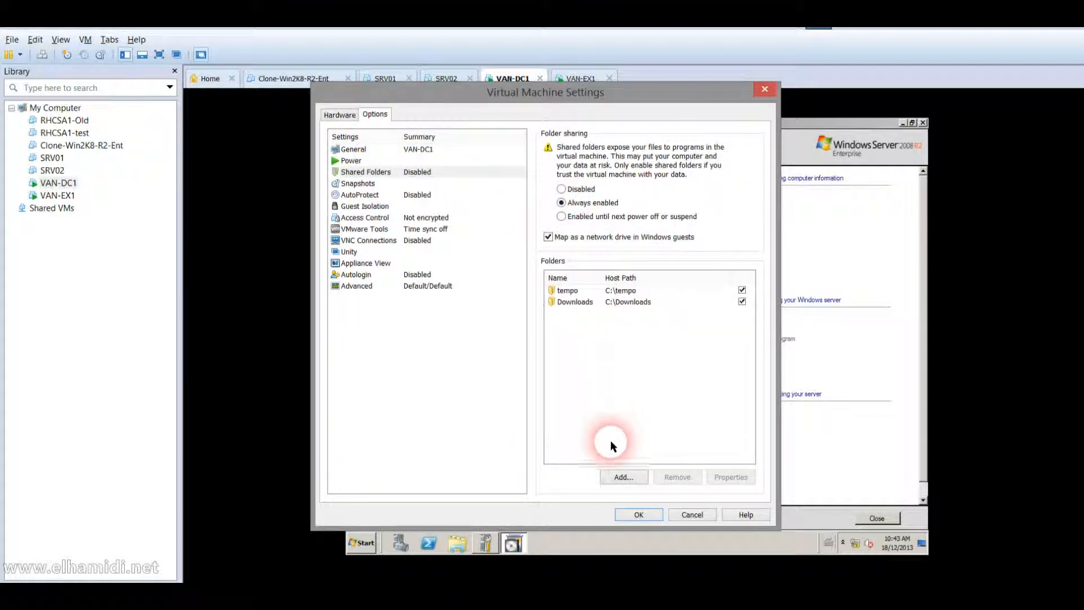
{"action": "left_click", "coordinate": [628, 509]}
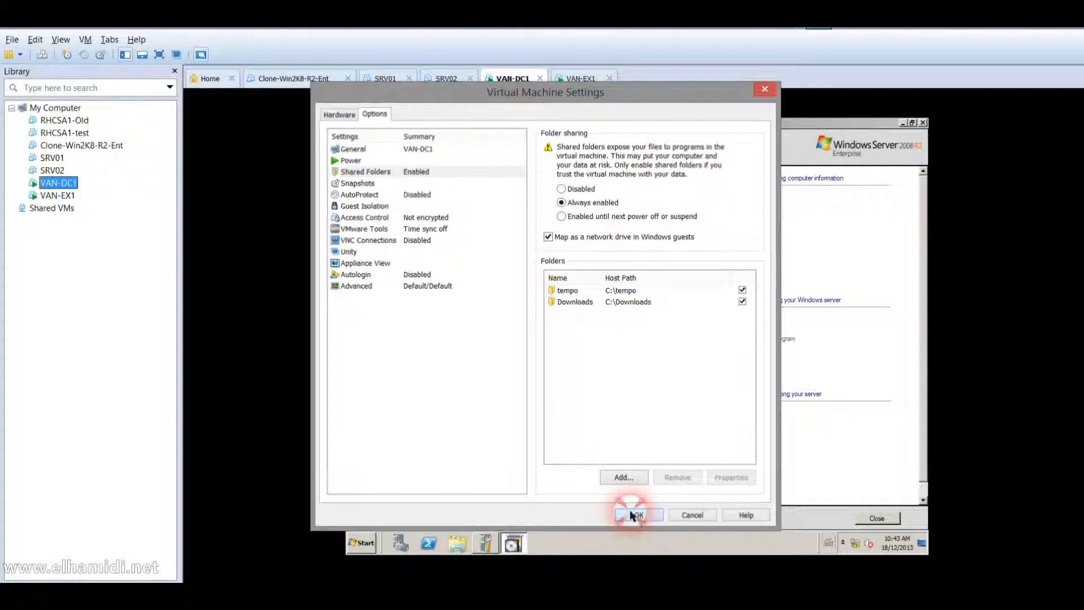
{"action": "left_click", "coordinate": [563, 383]}
Choose a new domain in a new forest with root domain Adatum.com.
{"action": "left_click", "coordinate": [562, 383]}
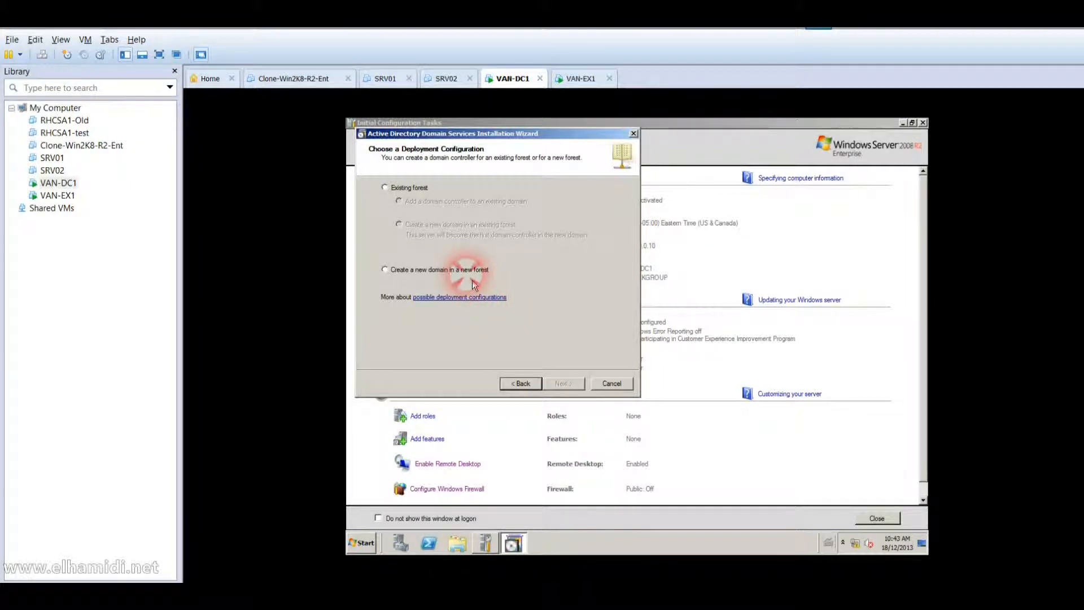
{"action": "left_click", "coordinate": [469, 276]}
{"action": "left_click", "coordinate": [556, 378]}
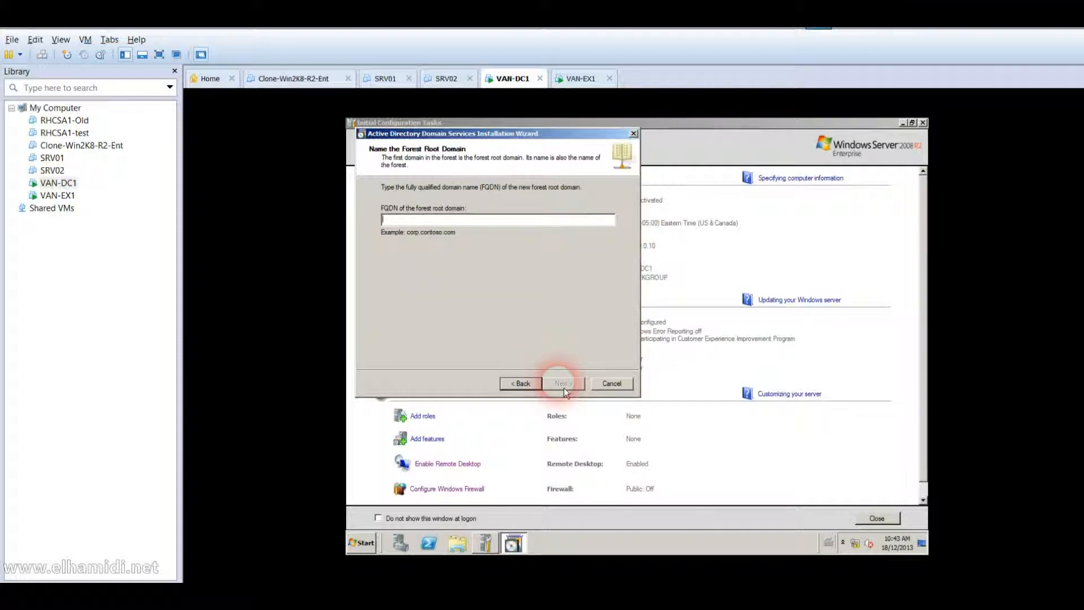
{"action": "type", "text": "Adatum.com"}
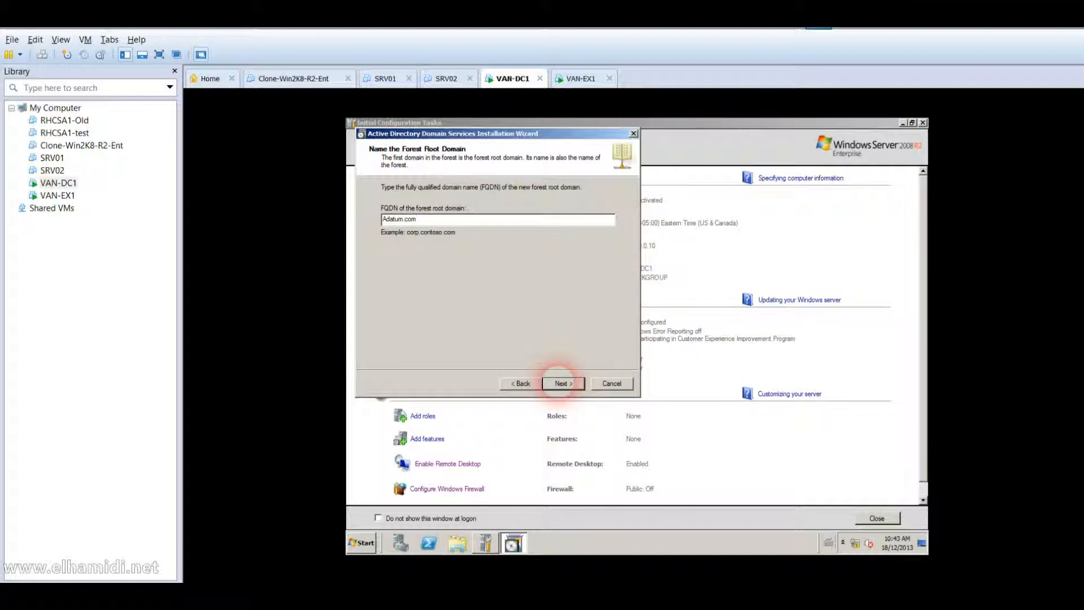
{"action": "left_click", "coordinate": [561, 384]}
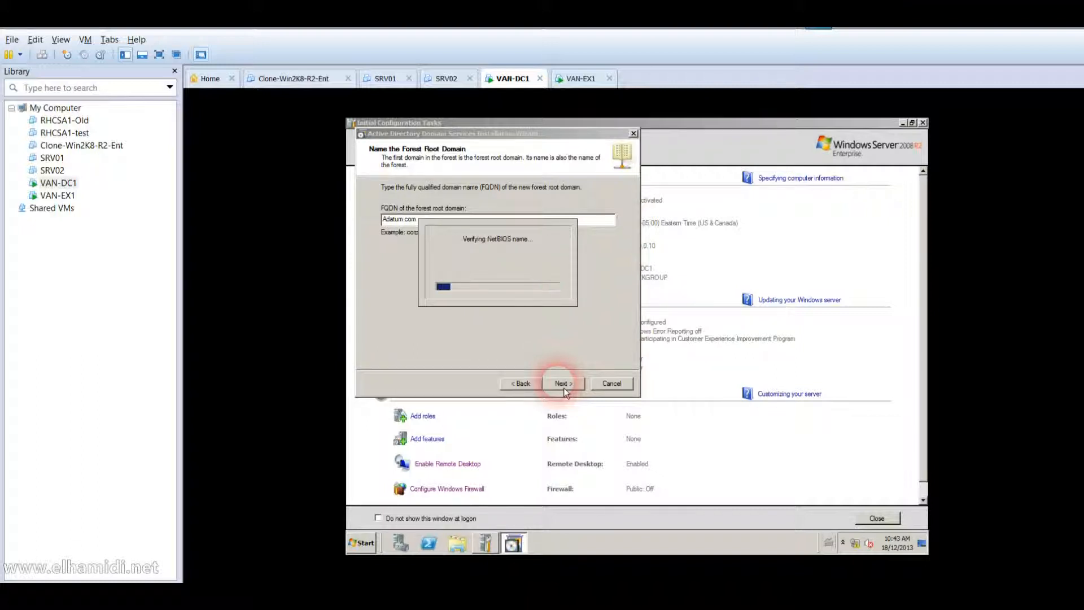
{"action": "left_click", "coordinate": [699, 141]}
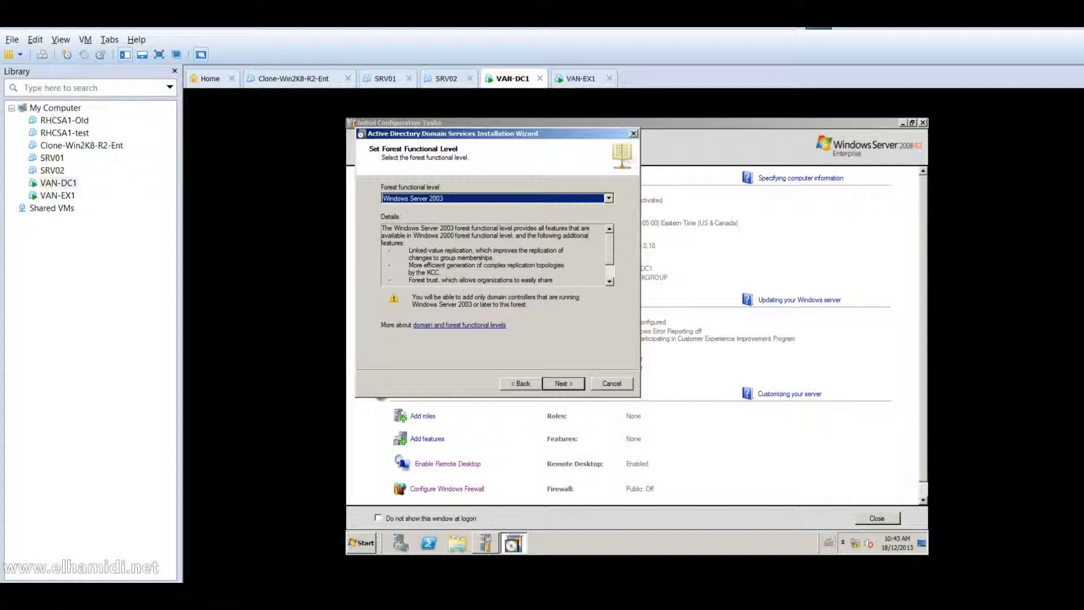
Set the forest functional level to Windows Server 2008 R2.
{"action": "left_click", "coordinate": [534, 200]}
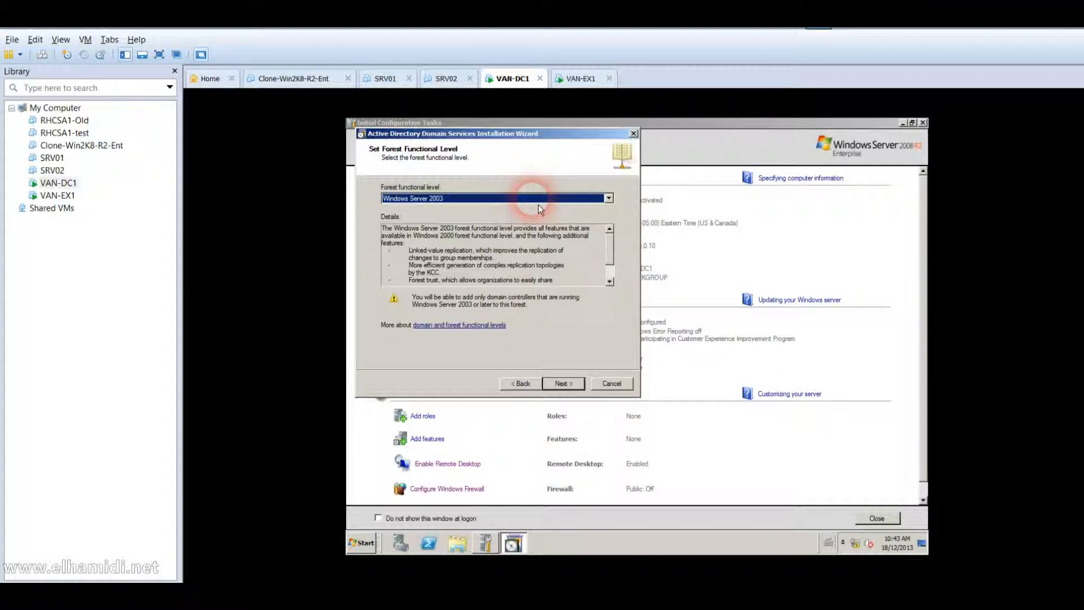
{"action": "left_click", "coordinate": [548, 203]}
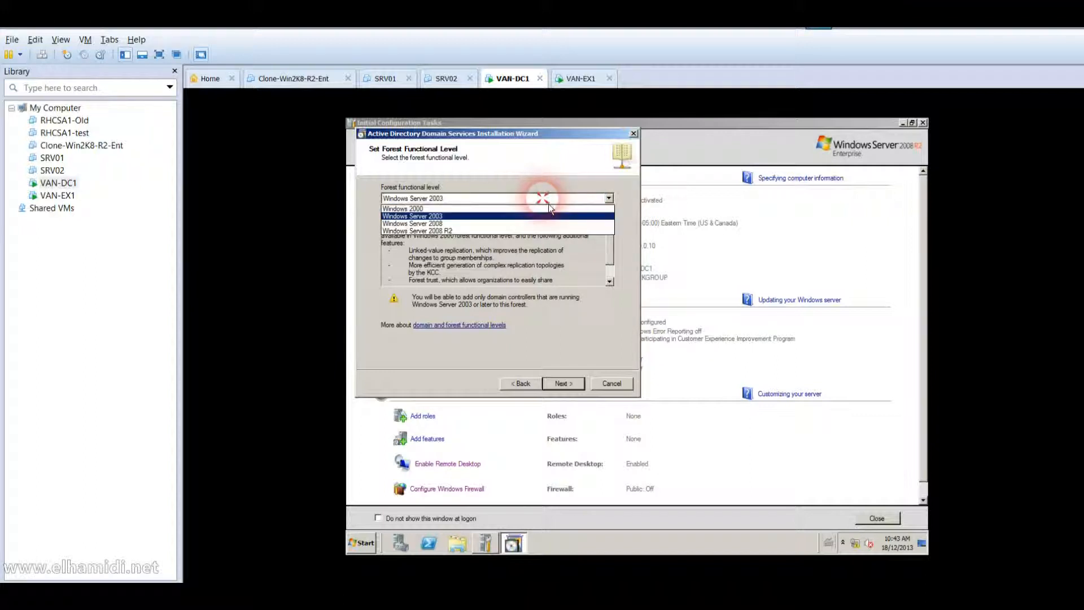
{"action": "left_click", "coordinate": [526, 231]}
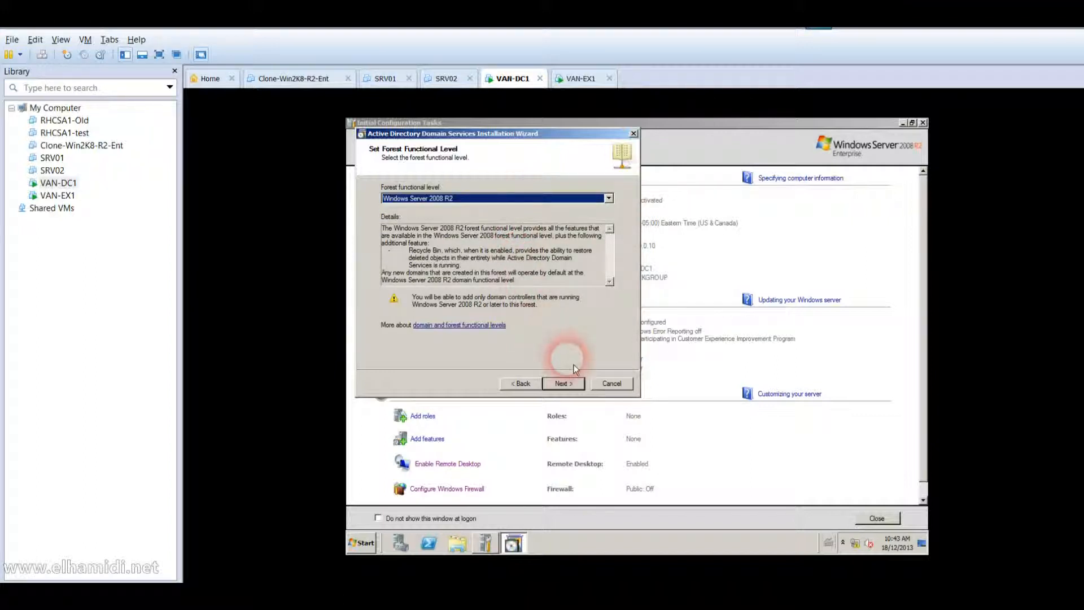
{"action": "left_click", "coordinate": [564, 383]}
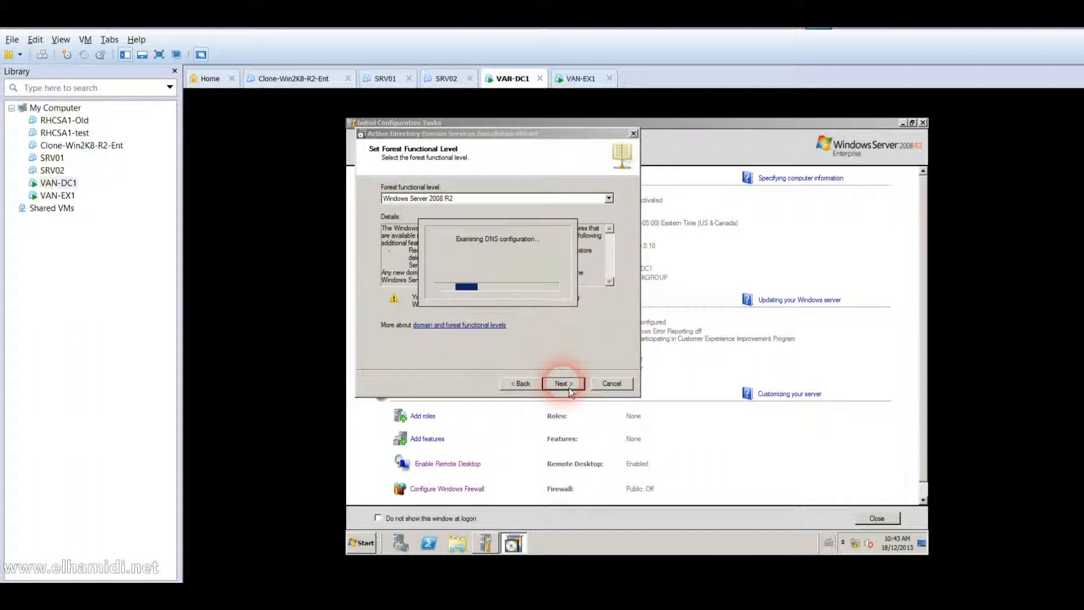
Keep the DNS server, accept default database locations, and enter the restore-mode password.
{"action": "left_click", "coordinate": [570, 389]}
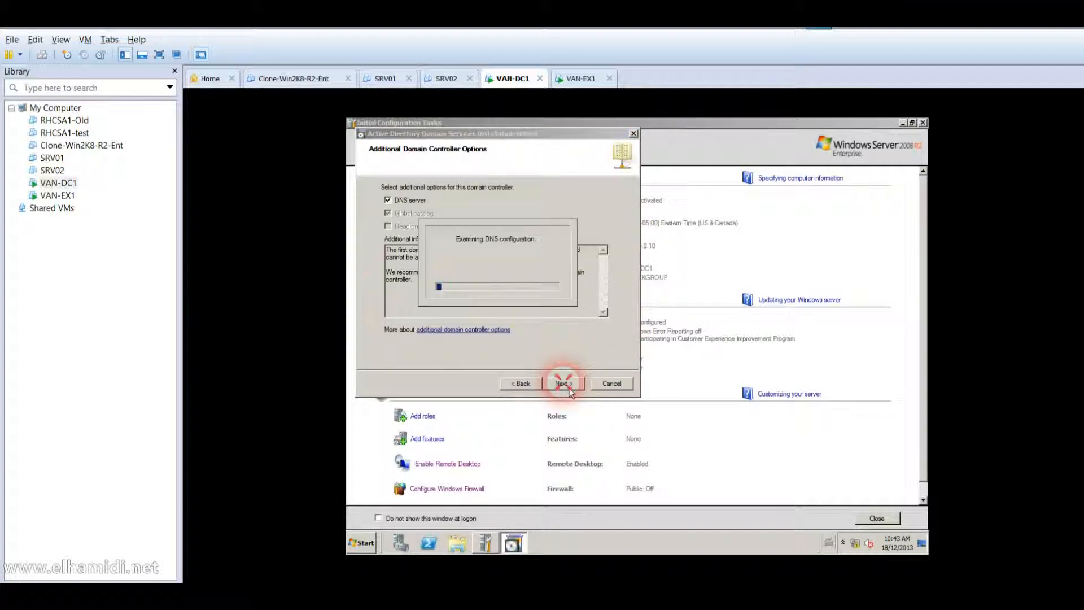
{"action": "left_click", "coordinate": [684, 388]}
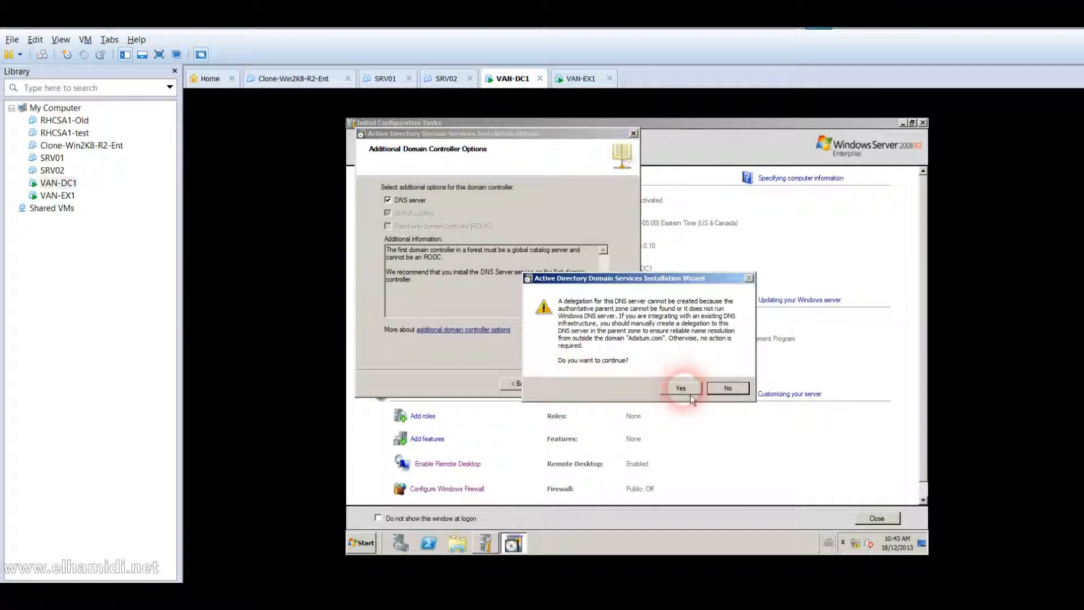
{"action": "left_click", "coordinate": [563, 389]}
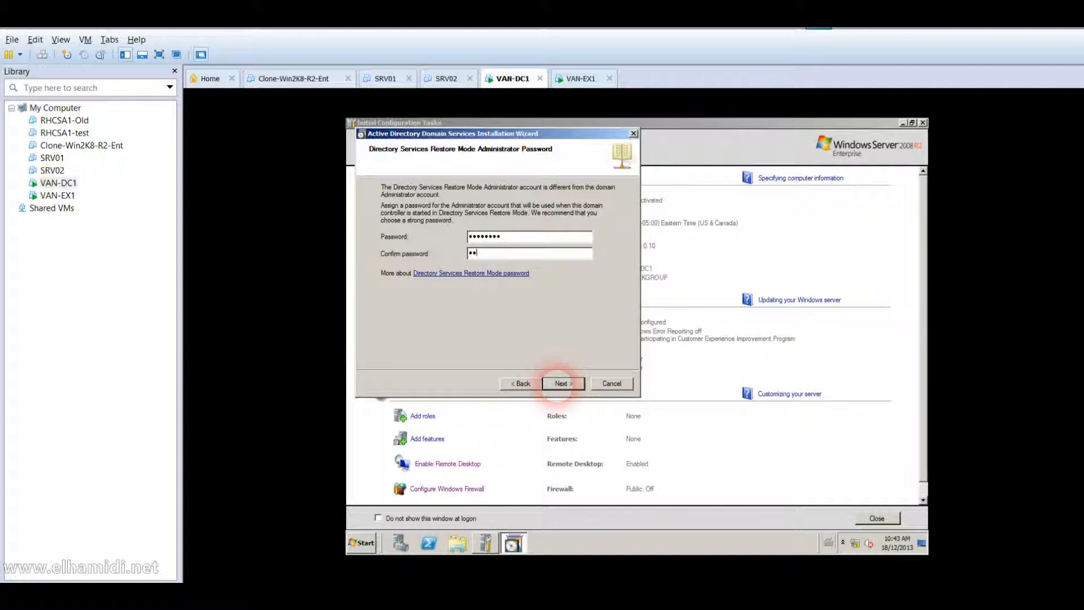
{"action": "type", "text": "d"}
{"action": "left_click", "coordinate": [562, 385]}
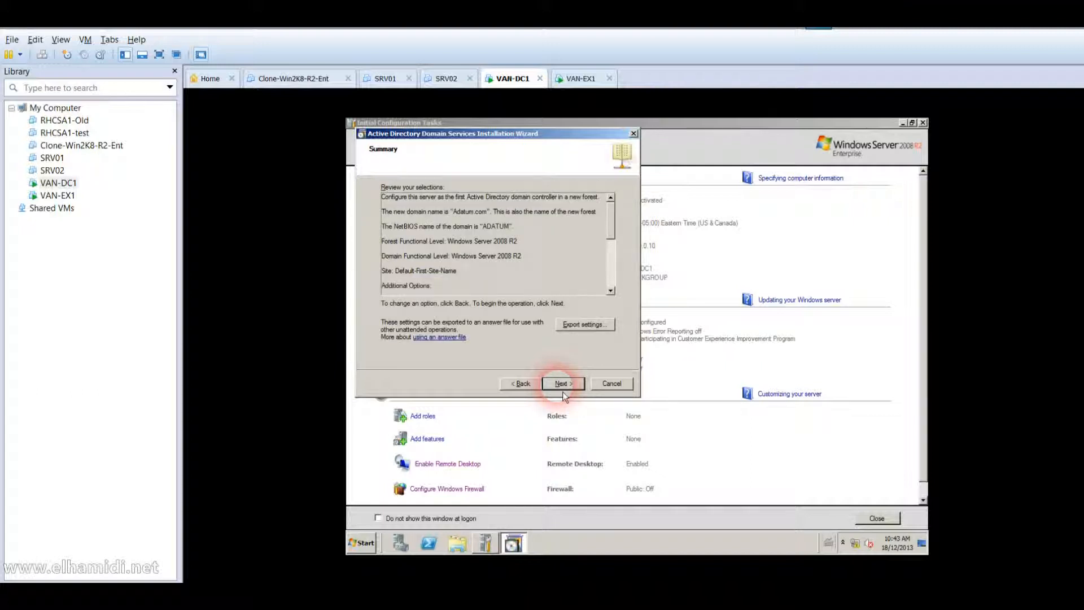
Begin the AD DS installation from the Adatum.com Summary page.
{"action": "left_click", "coordinate": [562, 390]}
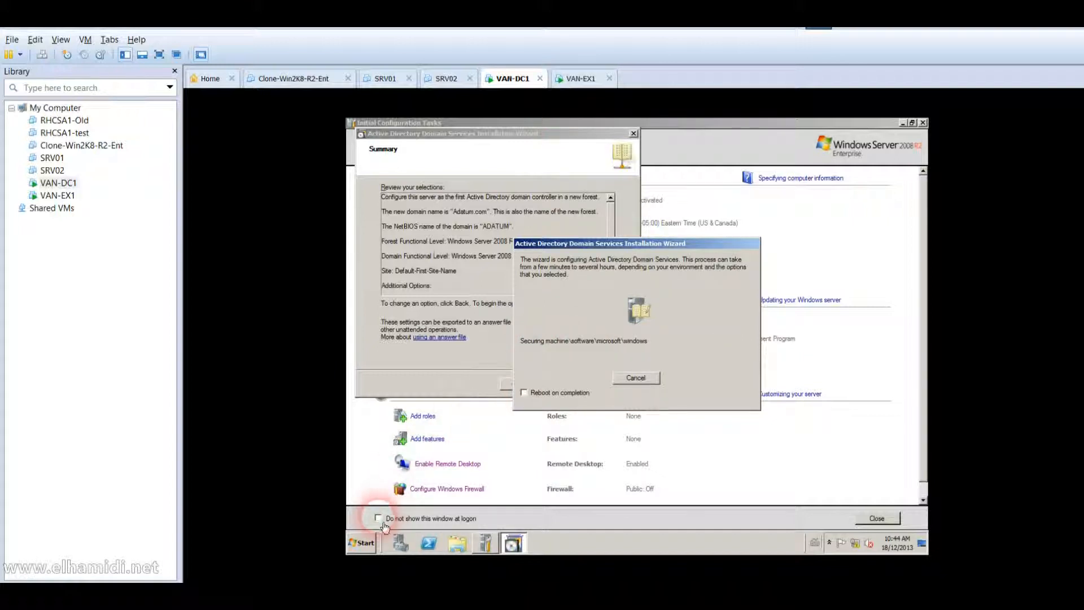
Run Exchange2010-SP3-x64 from Shared Folders (Z:)\tempo and finish the AD DS wizard.
{"action": "left_click", "coordinate": [365, 550]}
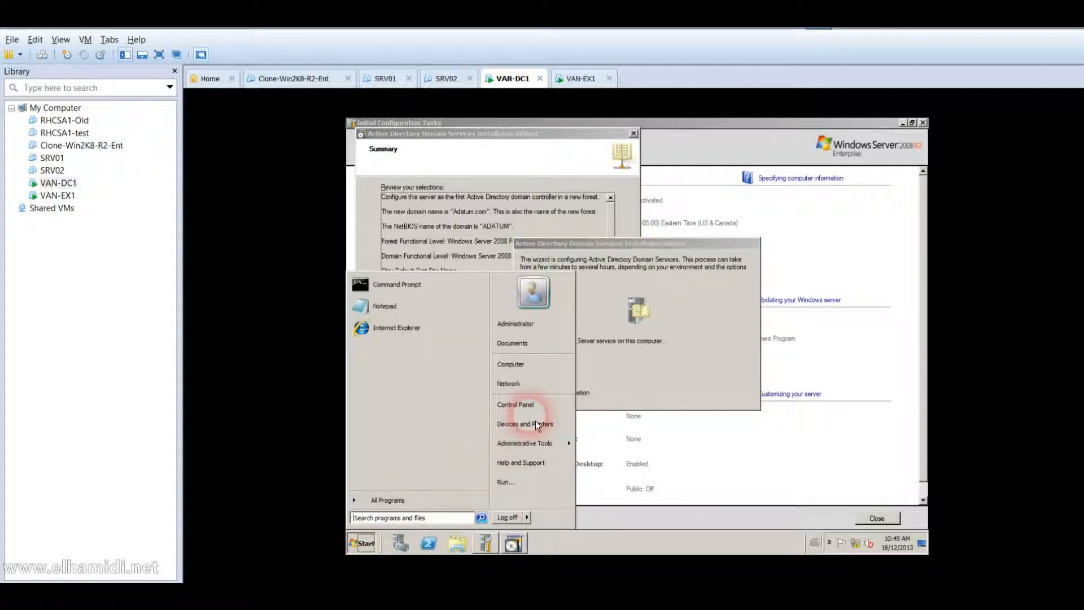
{"action": "left_click", "coordinate": [533, 365]}
{"action": "double_click", "coordinate": [551, 327]}
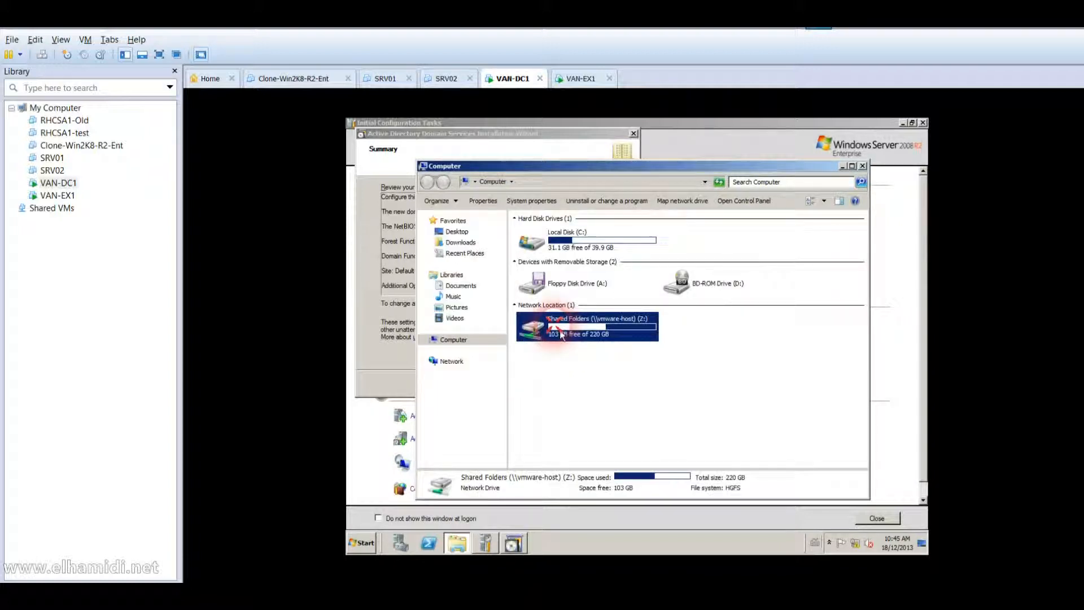
{"action": "double_click", "coordinate": [538, 251]}
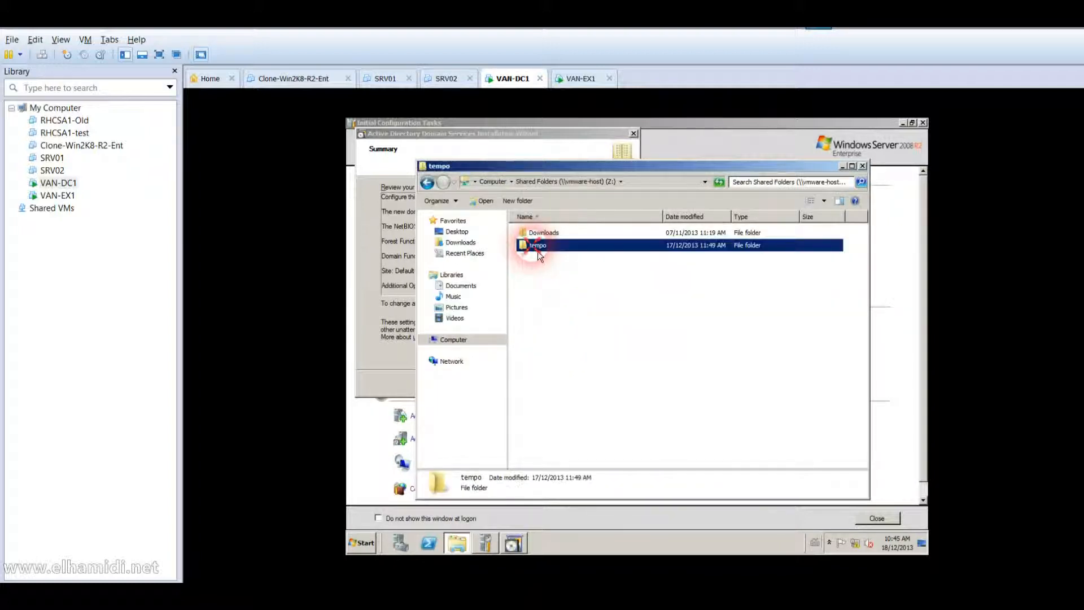
{"action": "left_click", "coordinate": [538, 251]}
{"action": "double_click", "coordinate": [537, 250]}
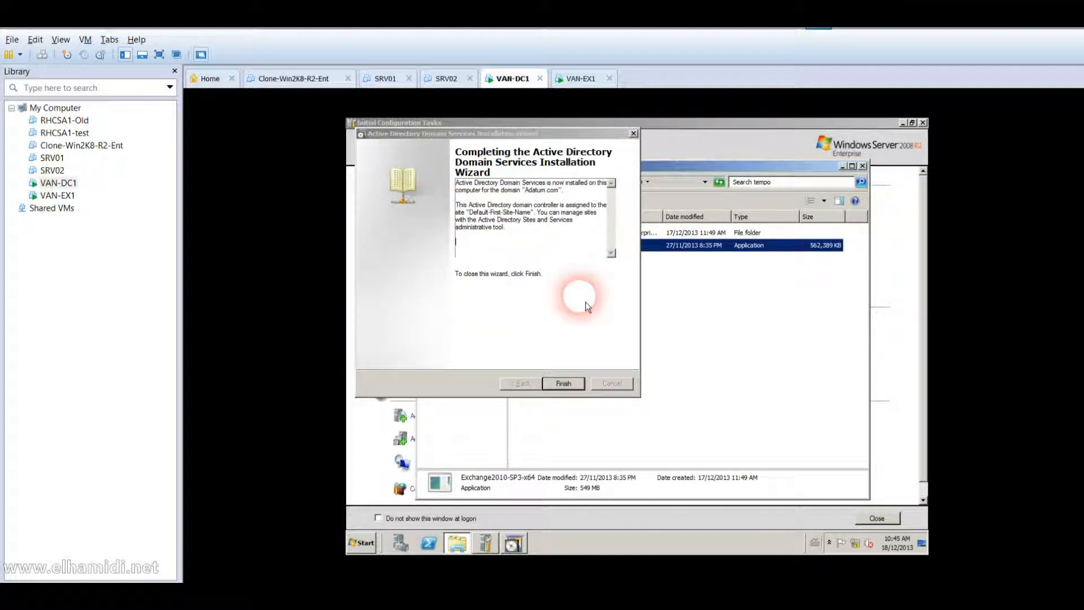
{"action": "left_click", "coordinate": [565, 384]}
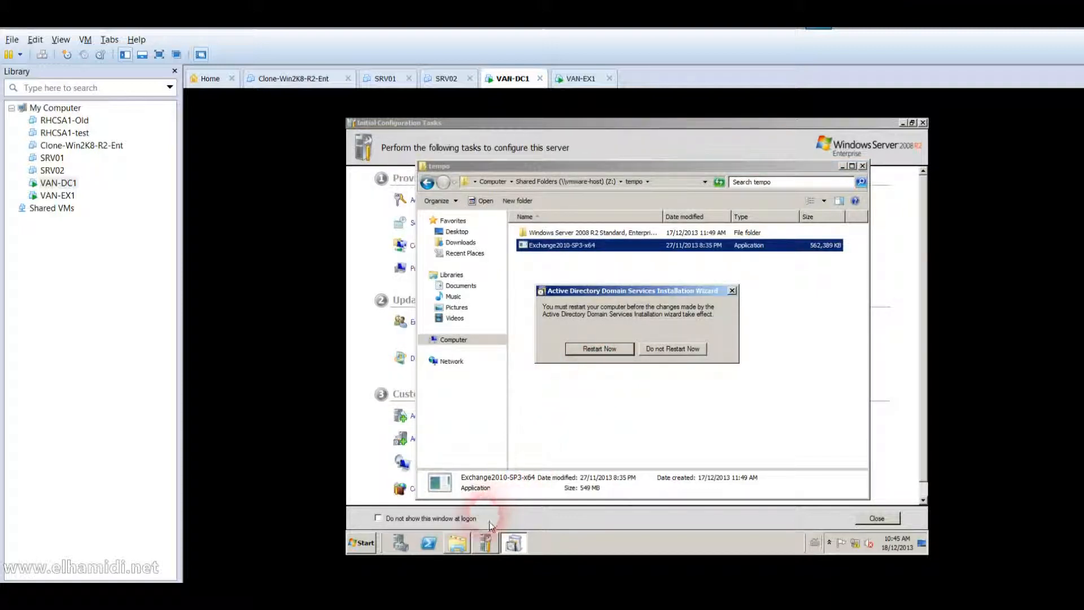
Restart VAN-DC1 from the AD DS installation prompt to complete domain controller setup.
{"action": "left_click", "coordinate": [458, 543]}
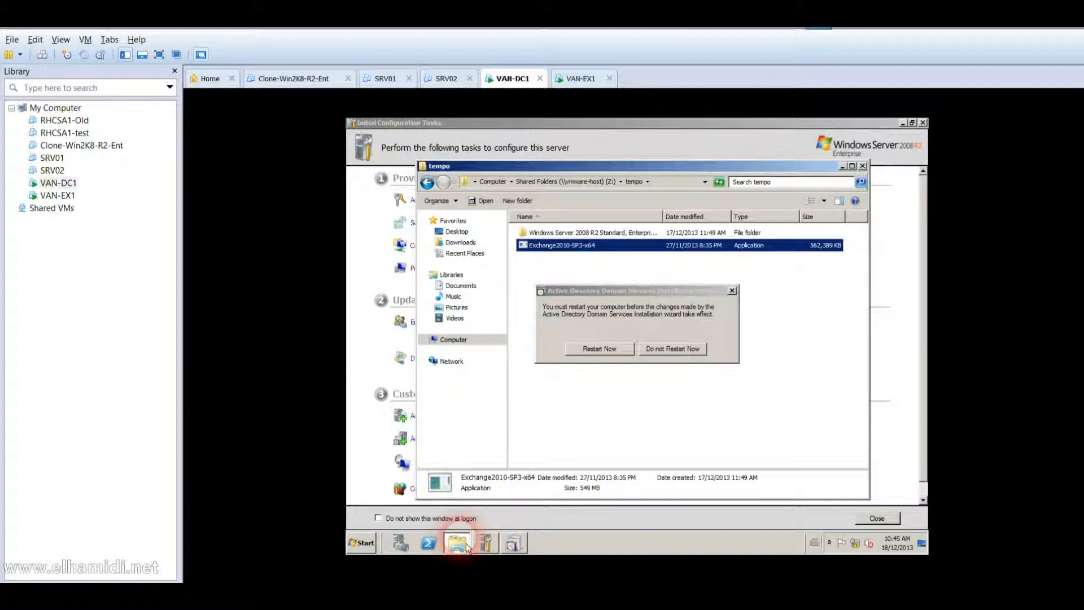
{"action": "left_click", "coordinate": [515, 544]}
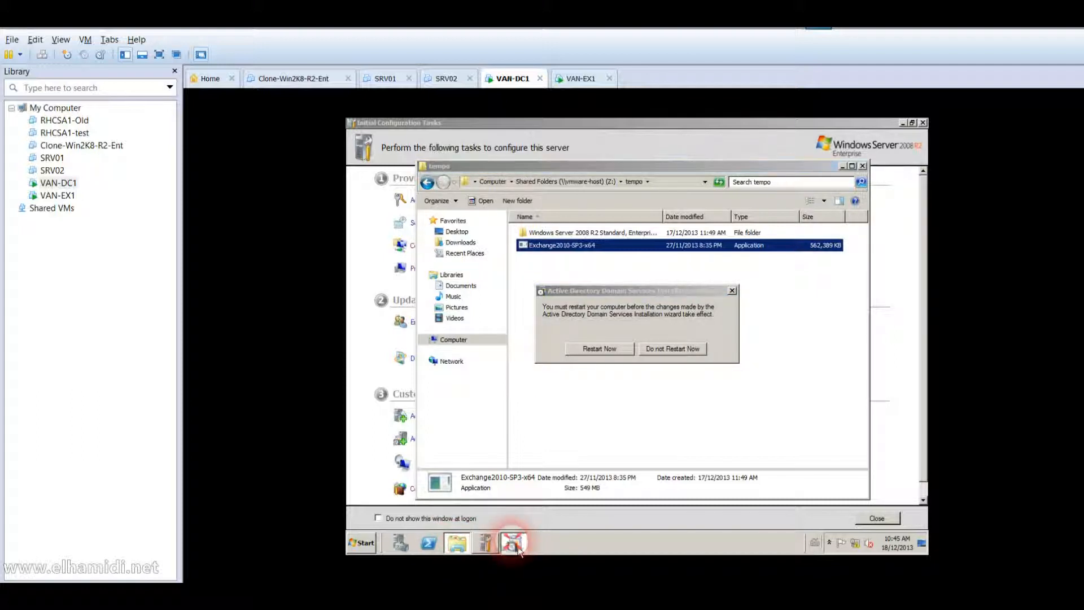
{"action": "left_click", "coordinate": [460, 544]}
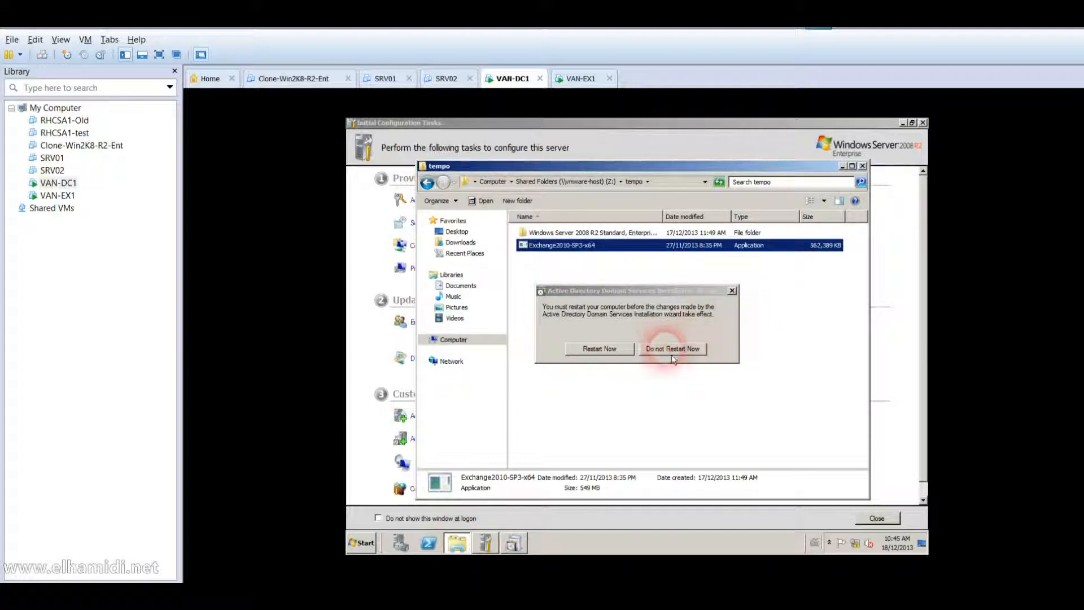
{"action": "left_click", "coordinate": [616, 357]}
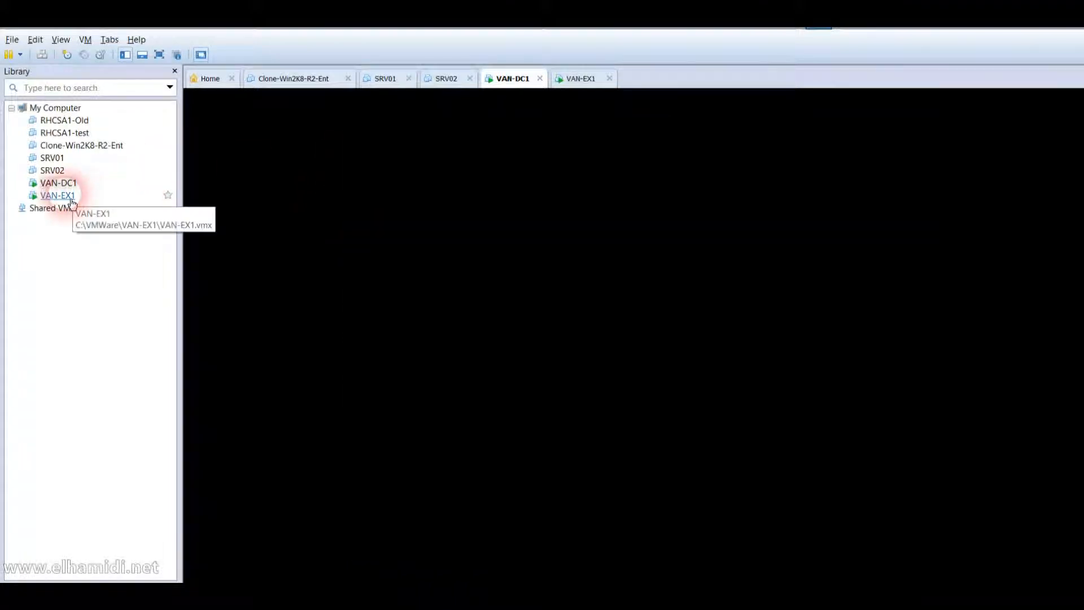
Switch to VAN-EX1 and open its Computer window to view the drives.
{"action": "left_click", "coordinate": [72, 199]}
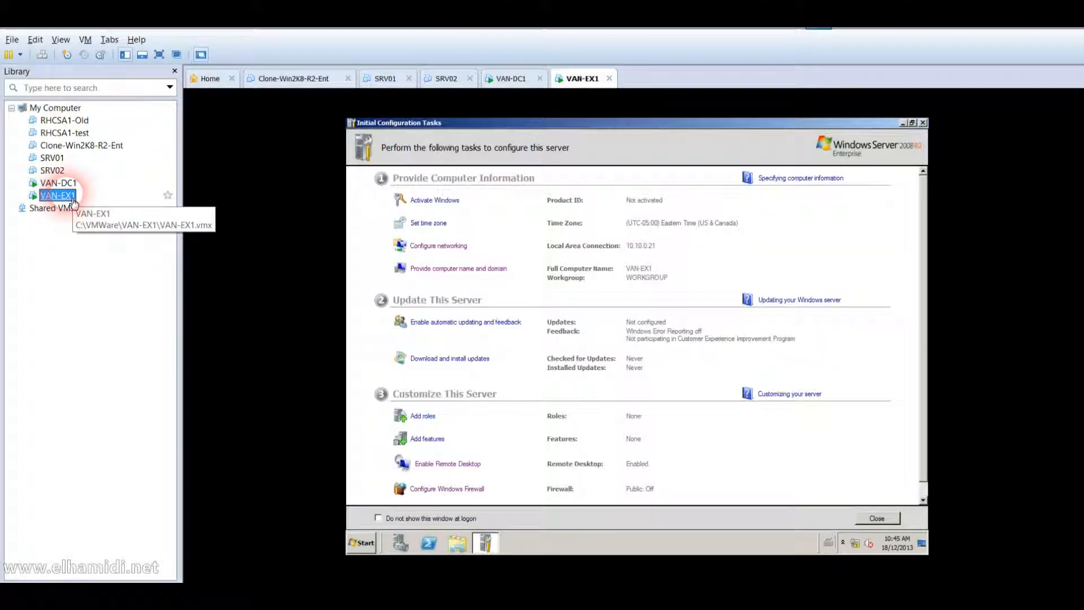
{"action": "left_click", "coordinate": [363, 543]}
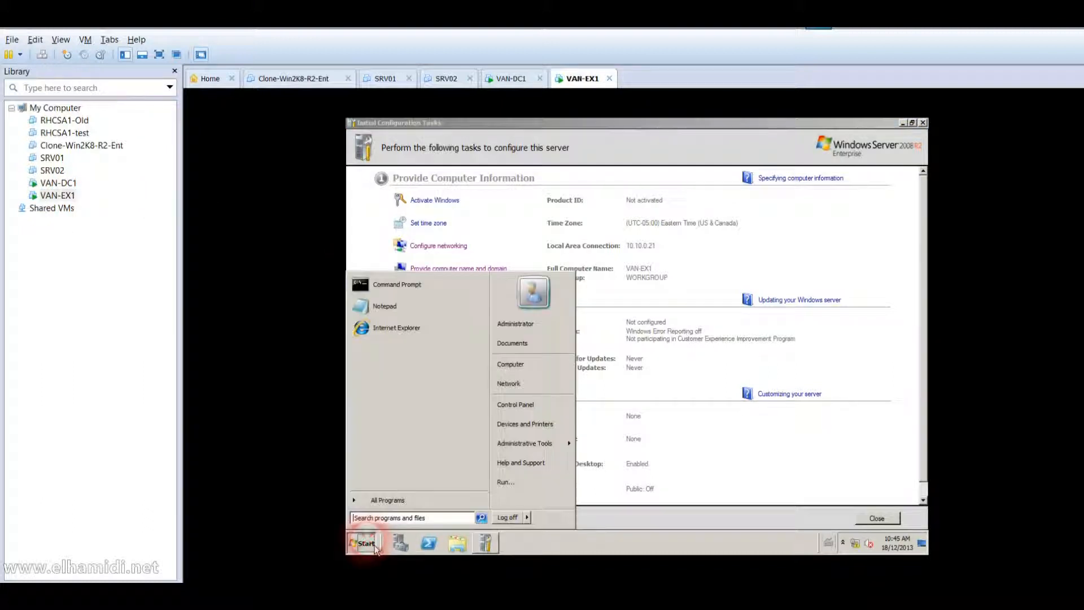
{"action": "left_click", "coordinate": [544, 368]}
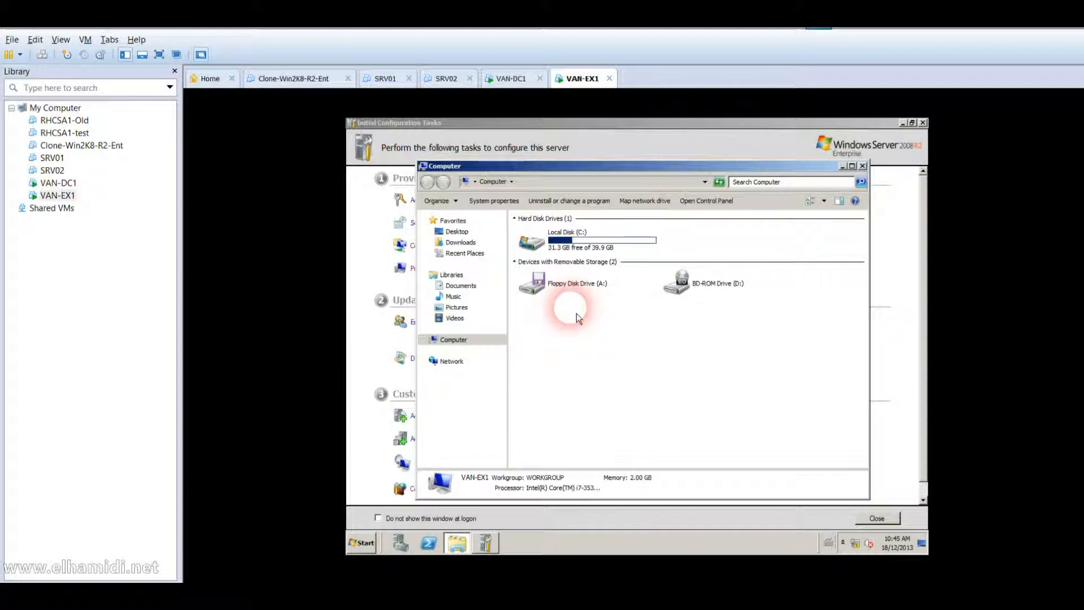
Set VAN-EX1's Shared Folders option to Always enabled in its virtual machine settings.
{"action": "right_click", "coordinate": [65, 196]}
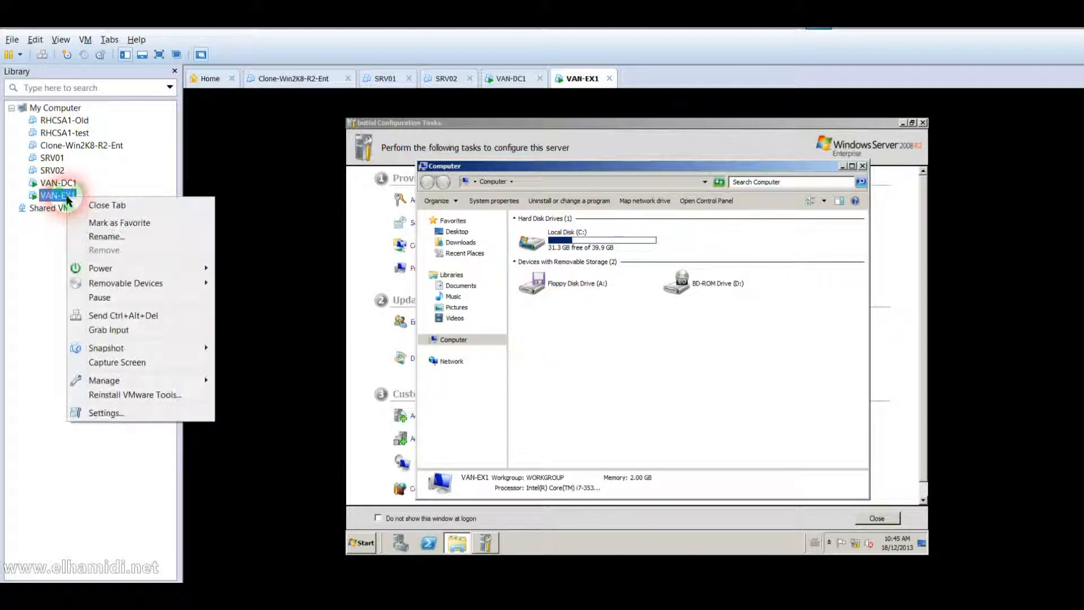
{"action": "left_click", "coordinate": [128, 414]}
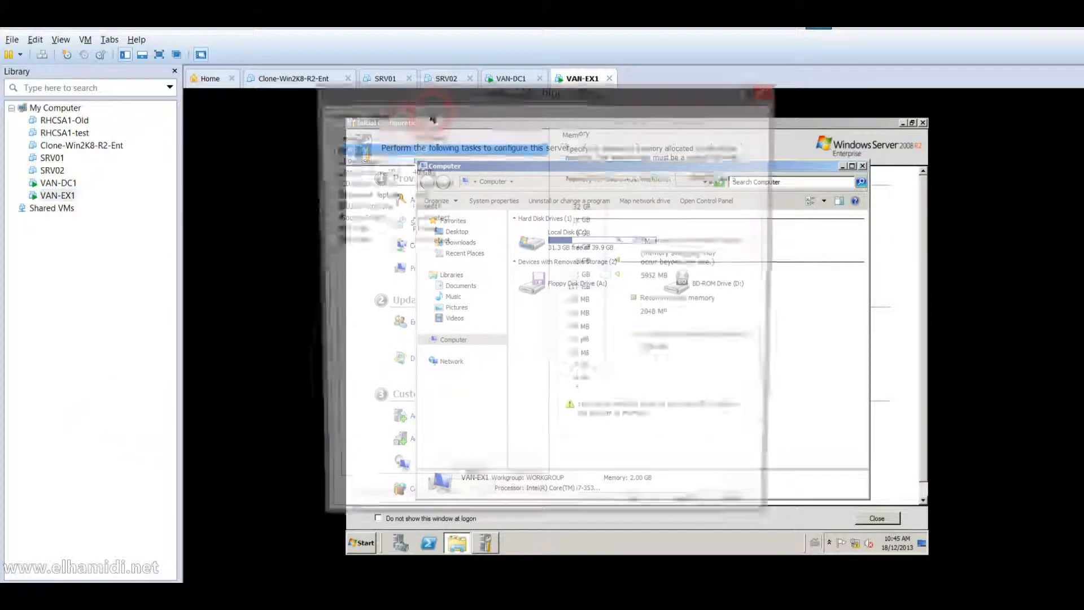
{"action": "left_click", "coordinate": [375, 114]}
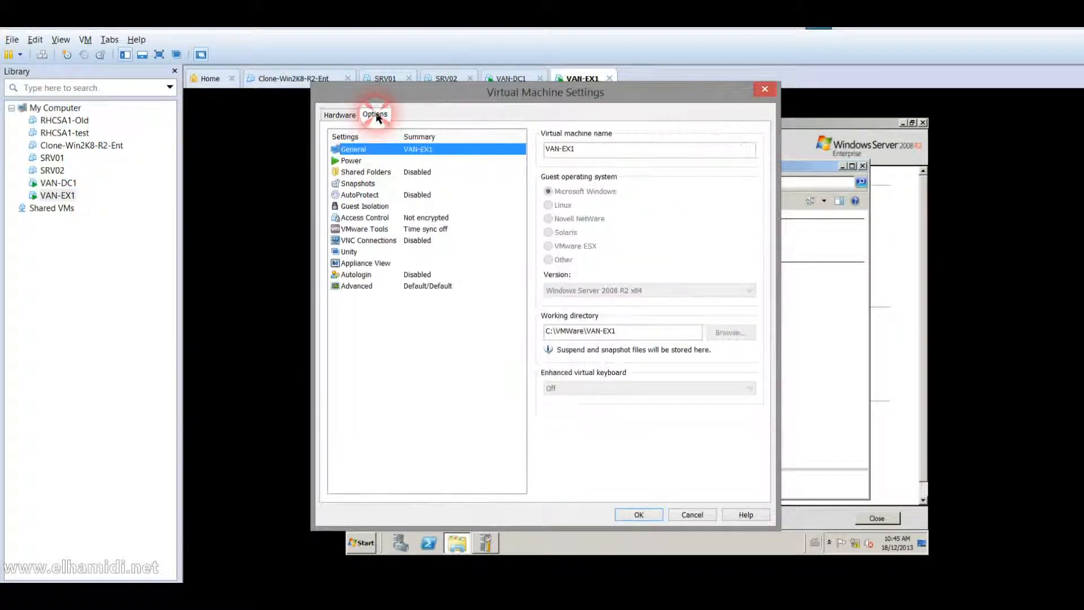
{"action": "left_click", "coordinate": [358, 171]}
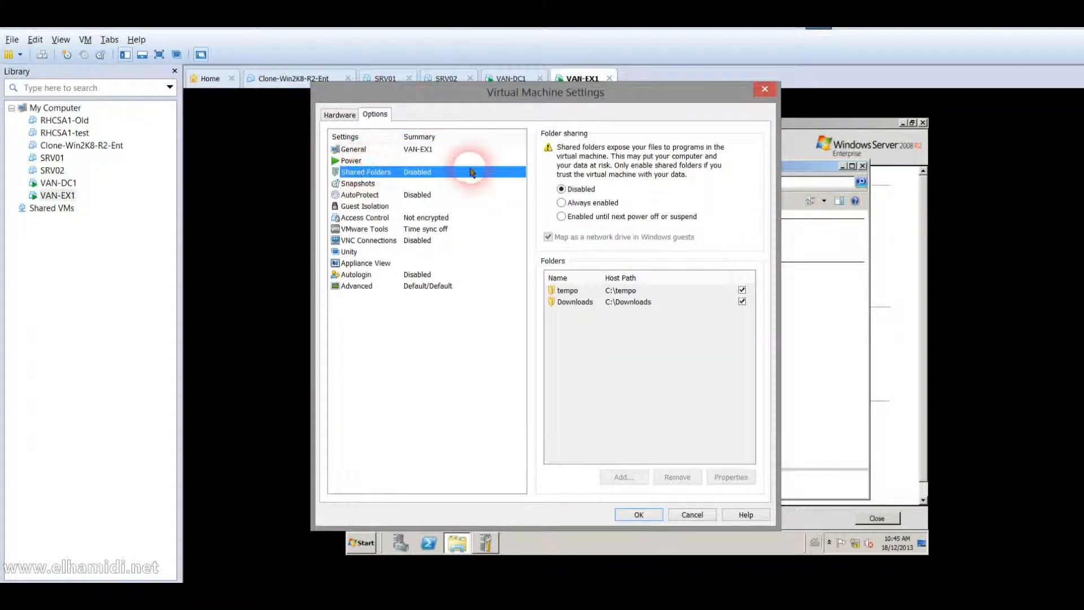
{"action": "left_click", "coordinate": [562, 202]}
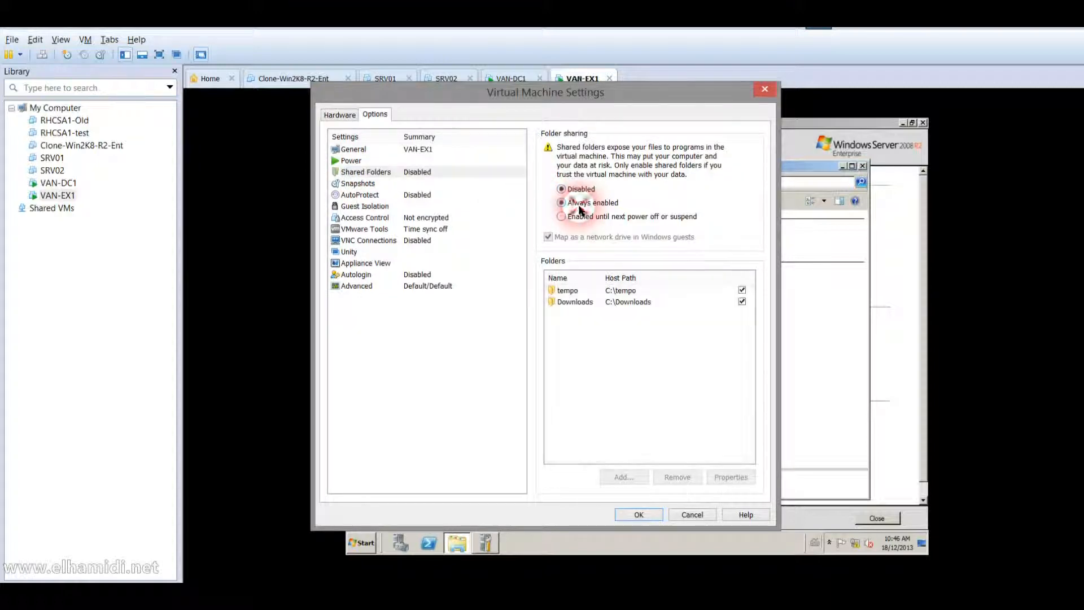
{"action": "left_click", "coordinate": [636, 513]}
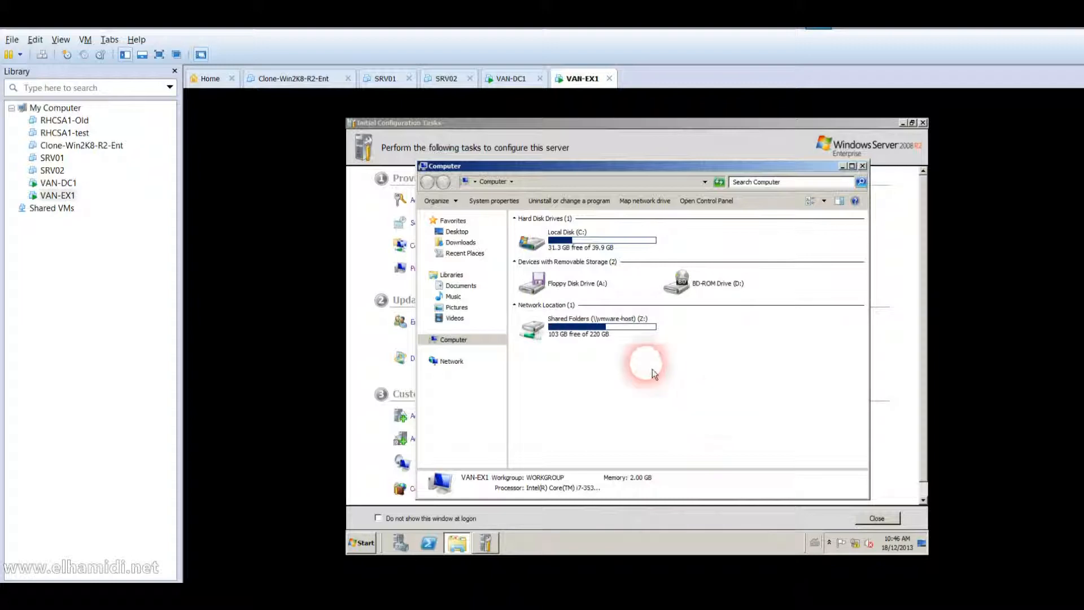
Launch Exchange2010-SP3-x64 from Shared Folders (Z:)\tempo on VAN-EX1.
{"action": "double_click", "coordinate": [599, 333]}
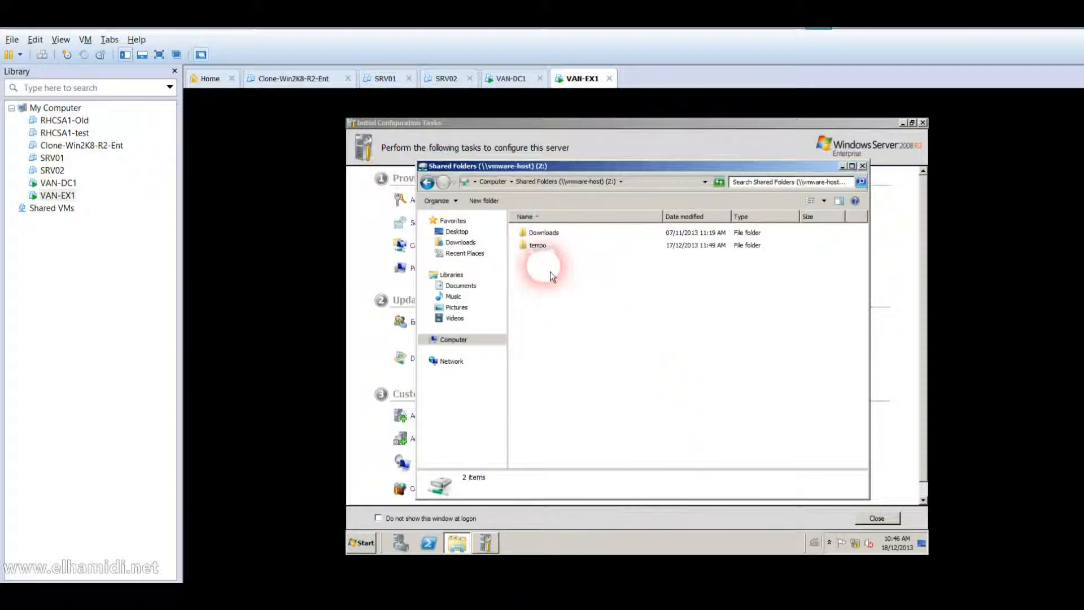
{"action": "double_click", "coordinate": [545, 248]}
{"action": "double_click", "coordinate": [546, 249]}
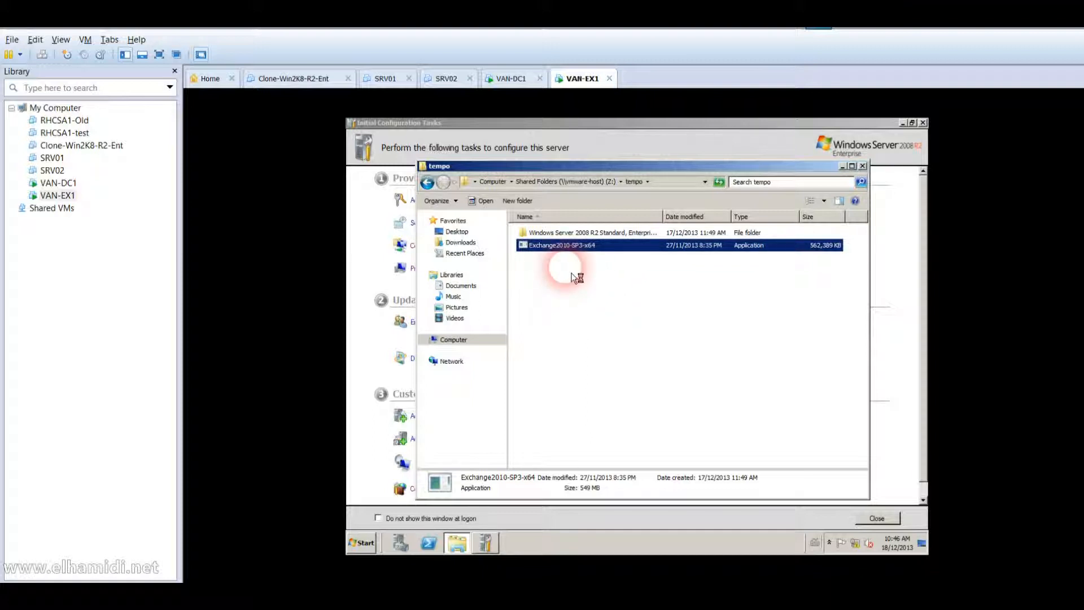
{"action": "left_click", "coordinate": [73, 185]}
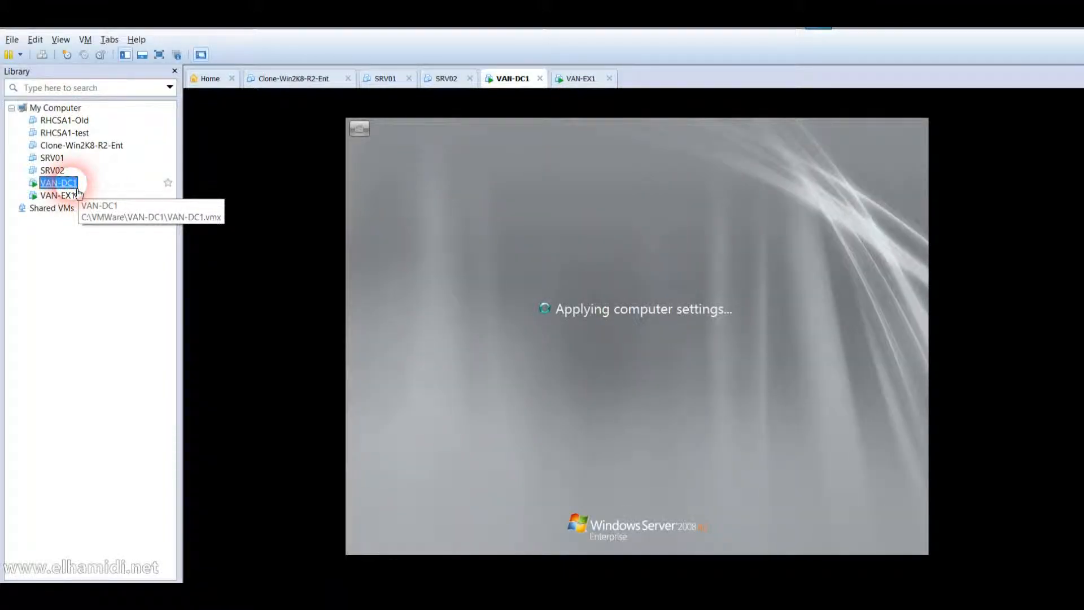
{"action": "left_click", "coordinate": [74, 196]}
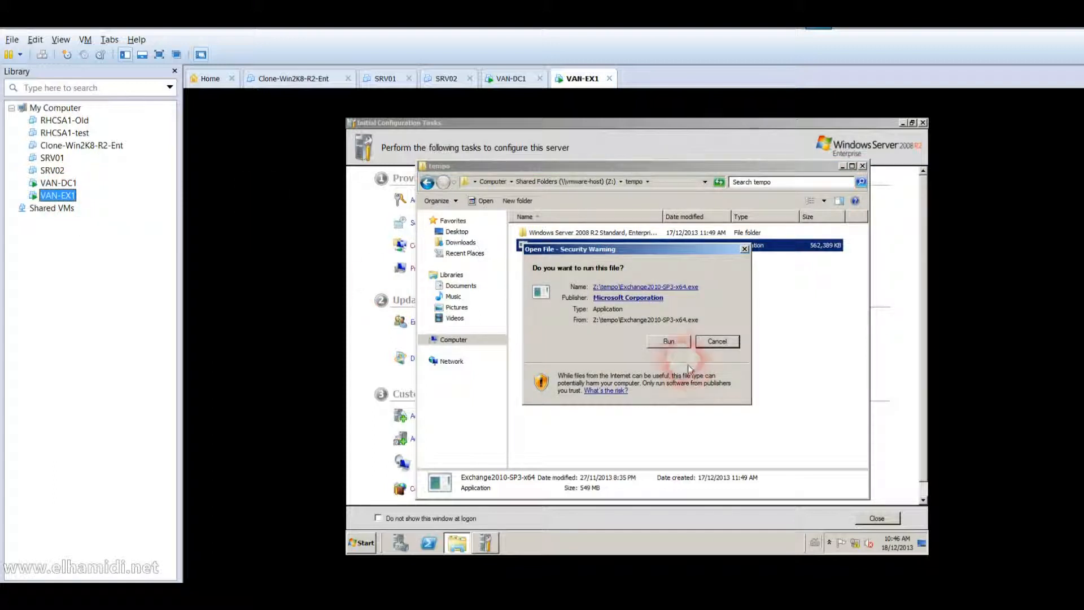
Run the Exchange package and extract it to Z:\tempo\exchange, checking on VAN-DC1's restart.
{"action": "left_click", "coordinate": [669, 341]}
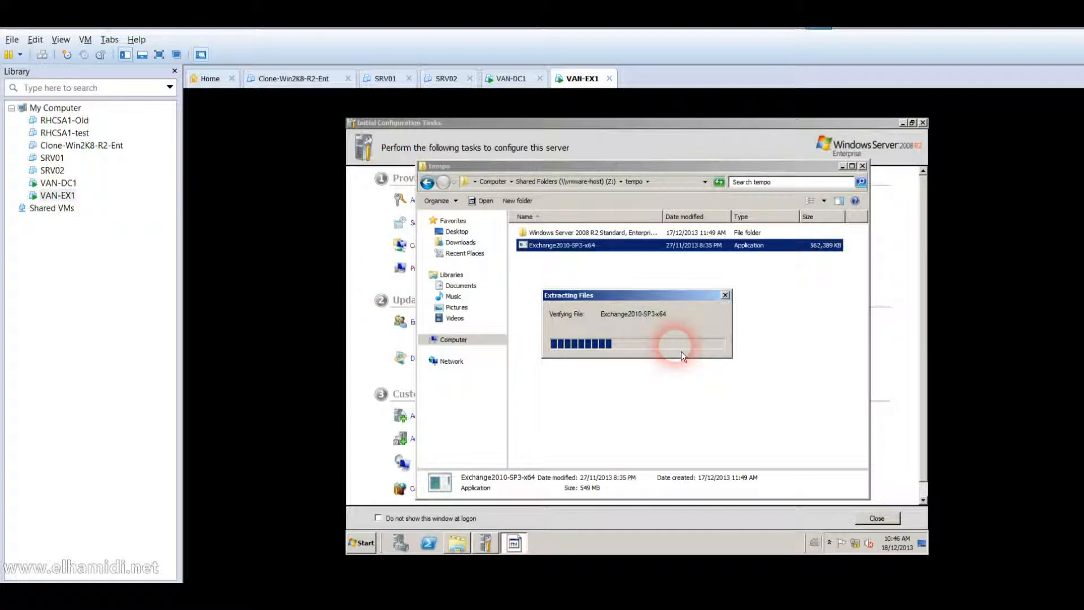
{"action": "left_click", "coordinate": [58, 182]}
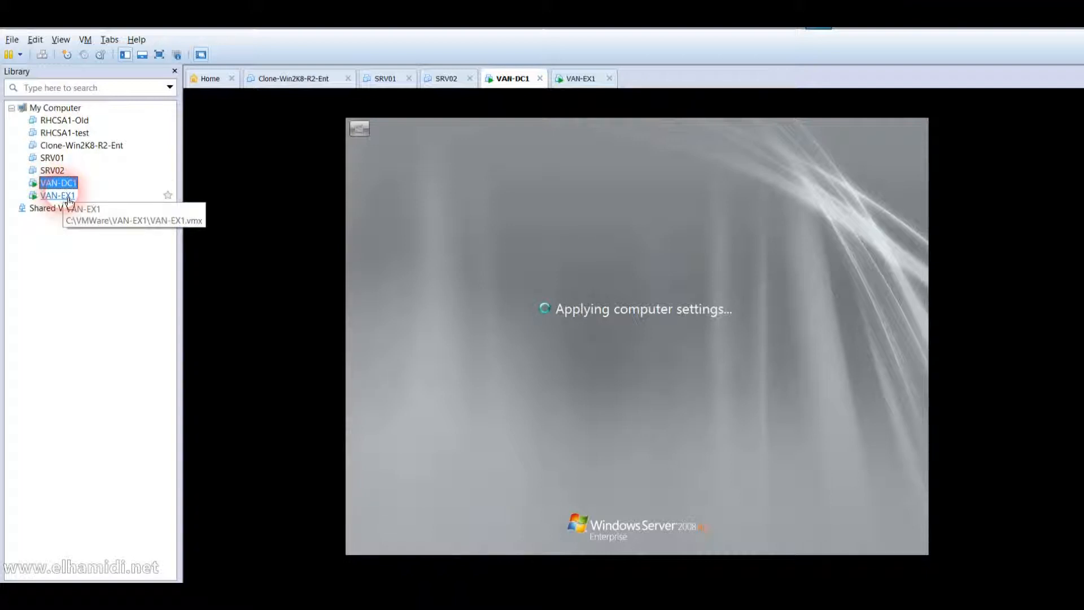
{"action": "left_click", "coordinate": [68, 199]}
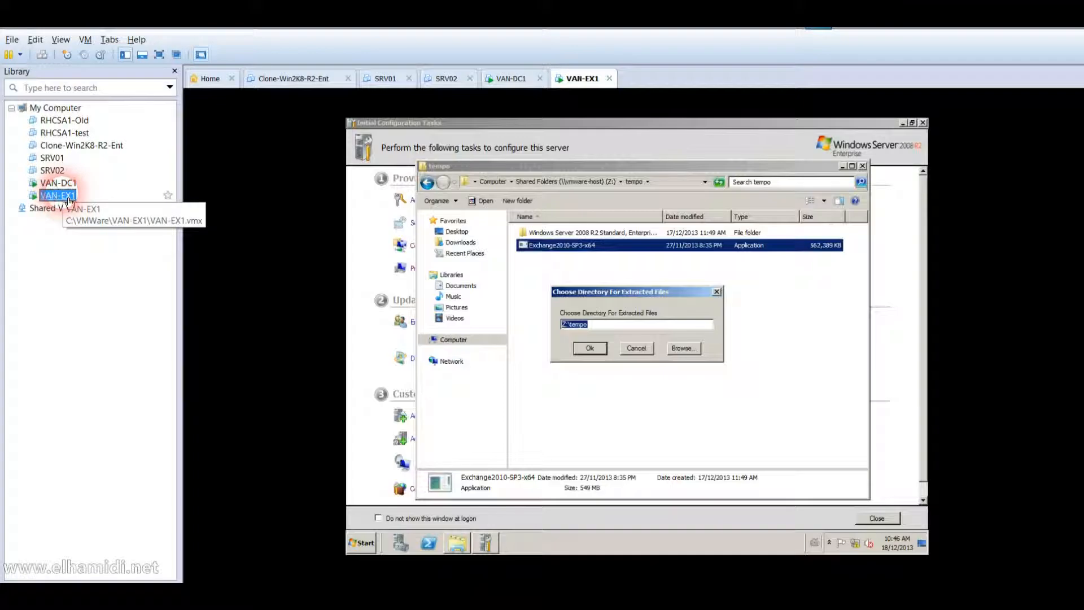
{"action": "left_click", "coordinate": [611, 328]}
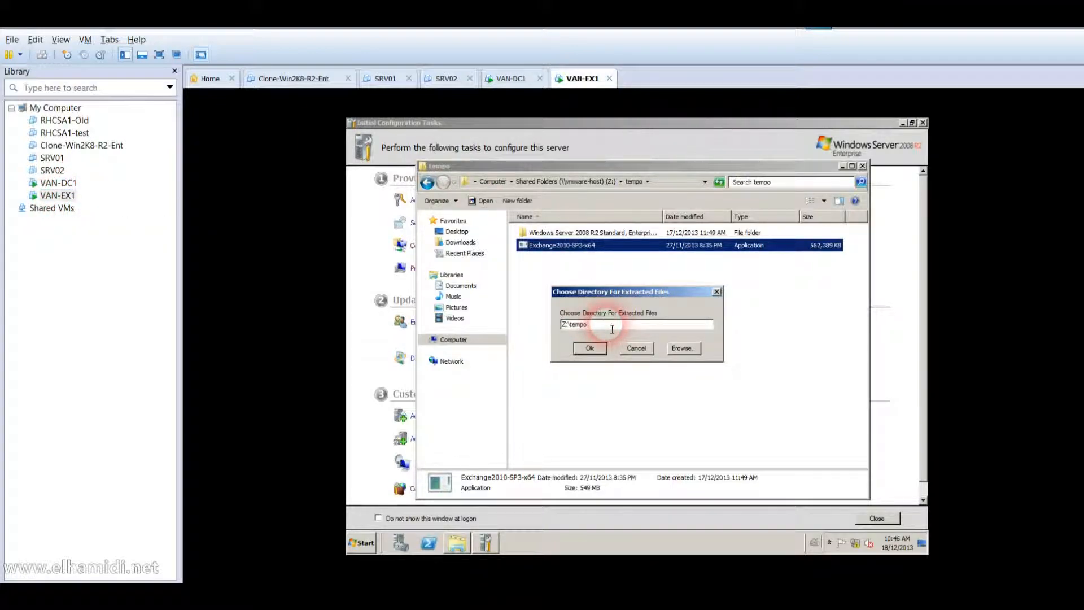
{"action": "type", "text": "\\exchange"}
{"action": "key", "text": "Return"}
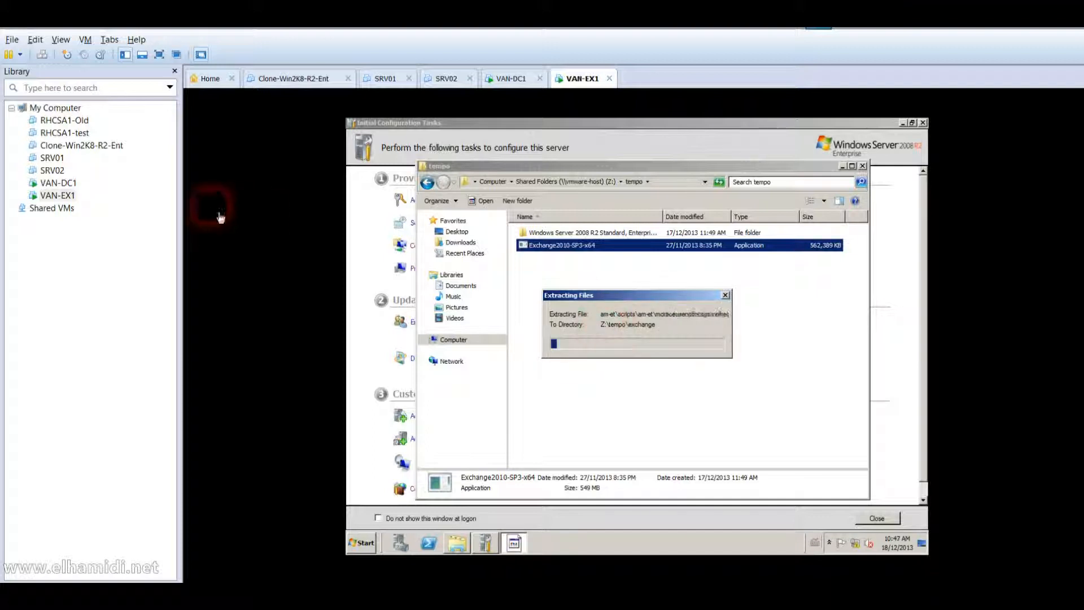
{"action": "left_click", "coordinate": [73, 182]}
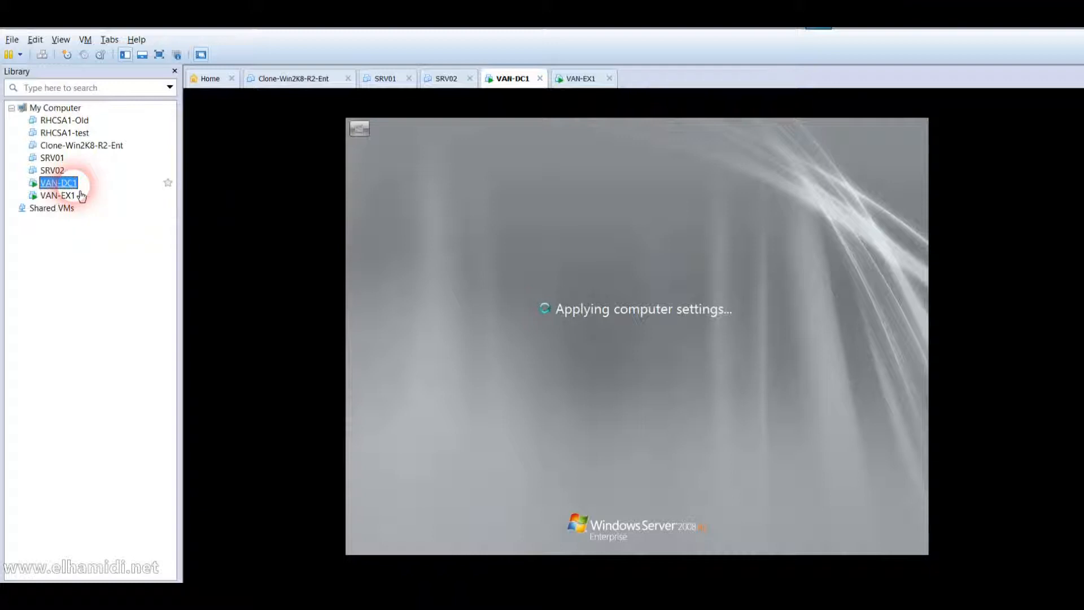
Monitor VAN-EX1's extraction and VAN-DC1's restart, then send Ctrl+Alt+Del to VAN-DC1.
{"action": "left_click", "coordinate": [79, 197]}
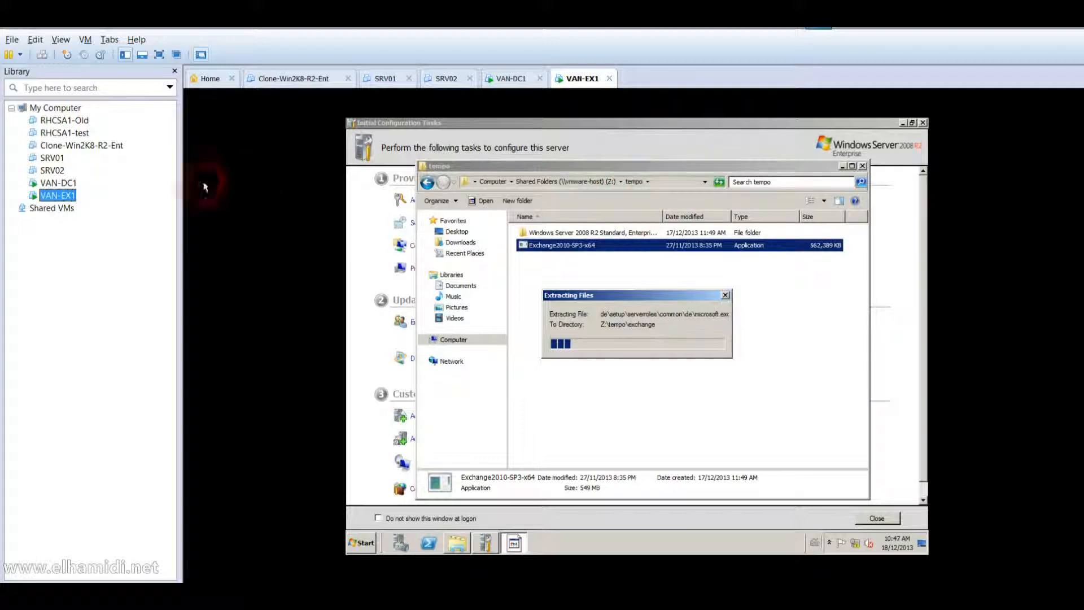
{"action": "left_click", "coordinate": [72, 184]}
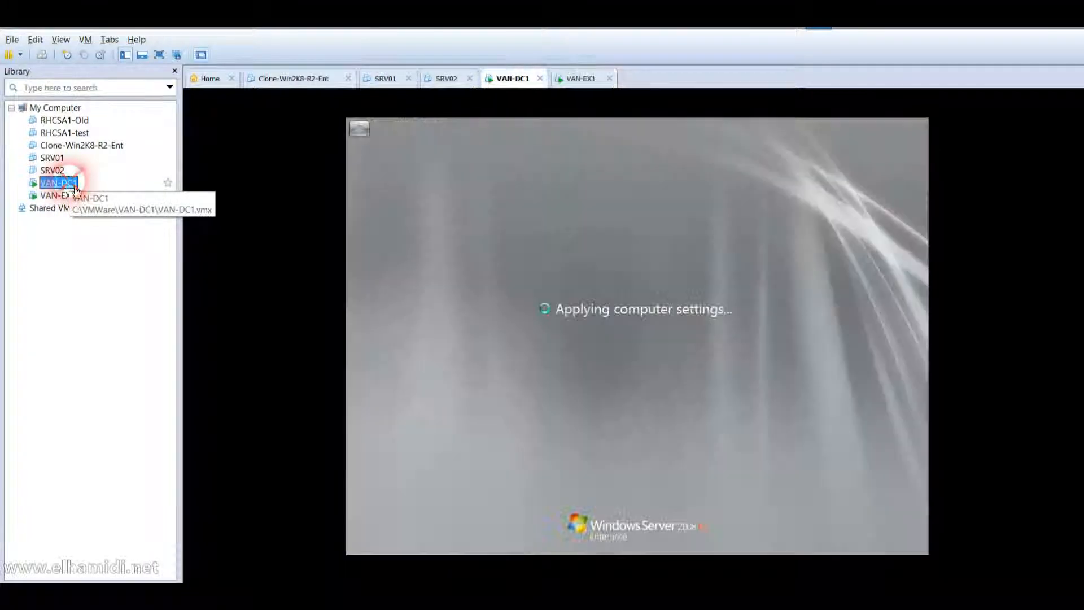
{"action": "left_click", "coordinate": [395, 261]}
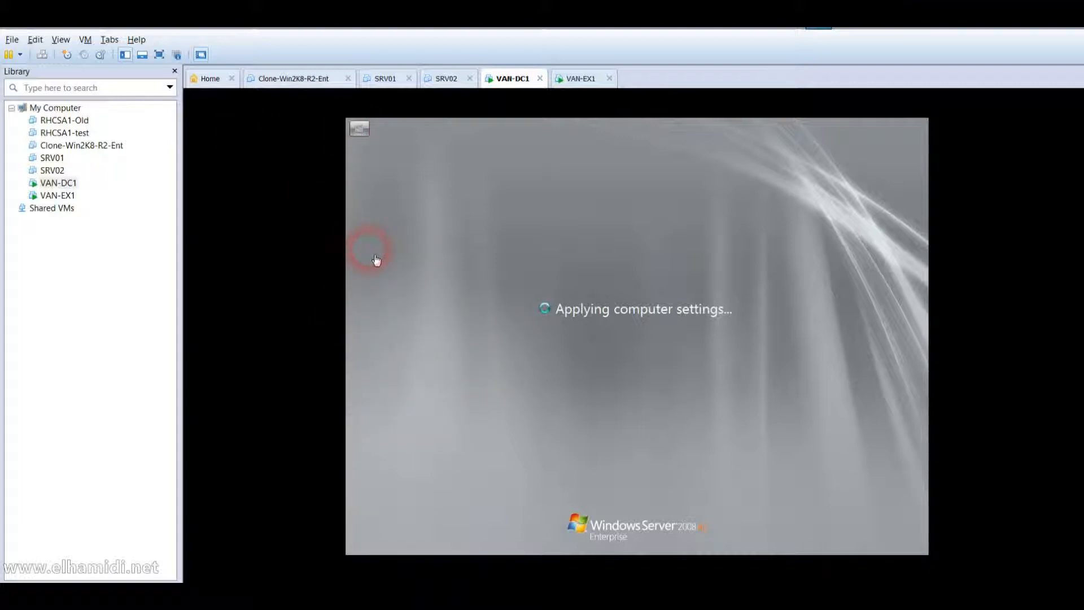
{"action": "left_click", "coordinate": [65, 201]}
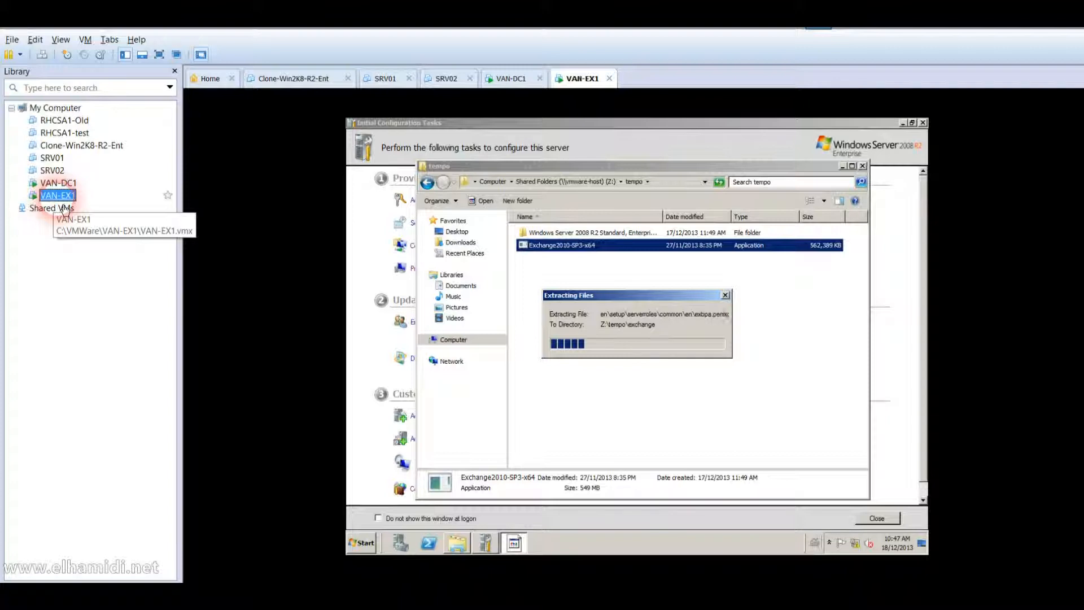
{"action": "left_click", "coordinate": [66, 184]}
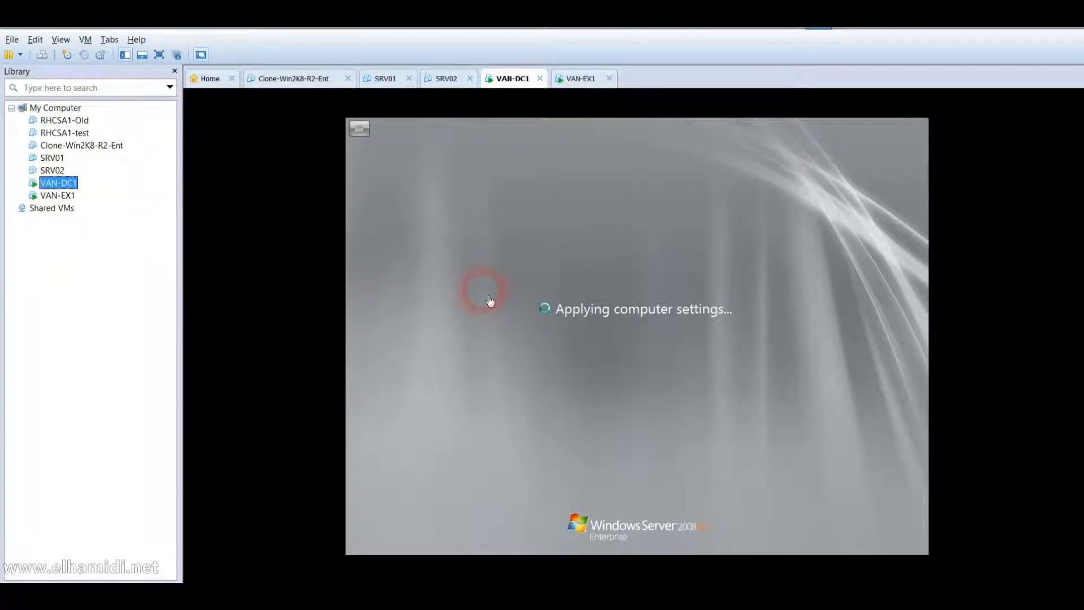
{"action": "left_click", "coordinate": [505, 310]}
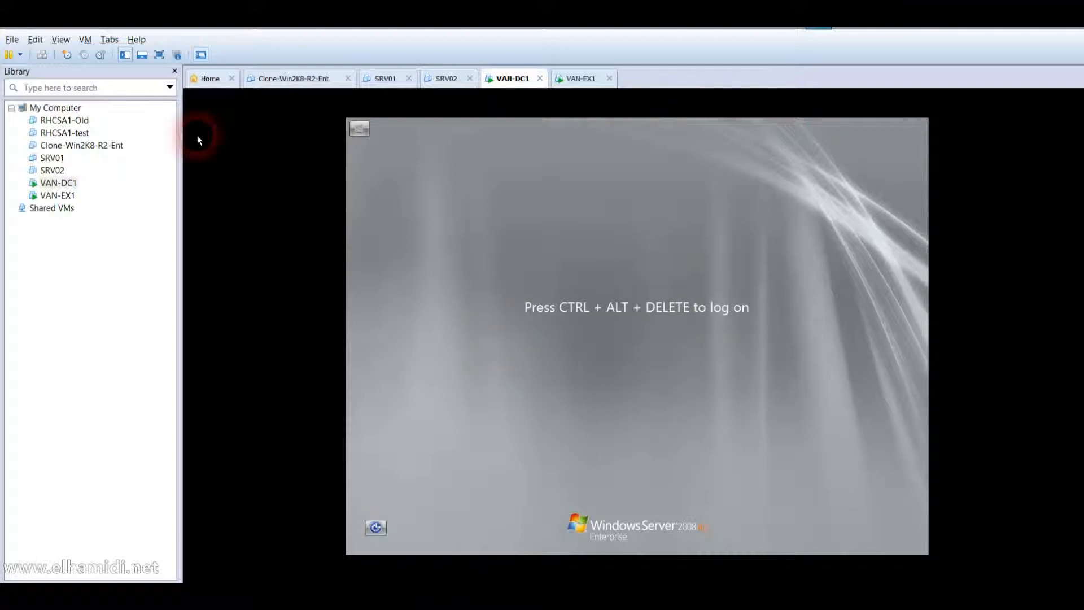
{"action": "left_click", "coordinate": [42, 54]}
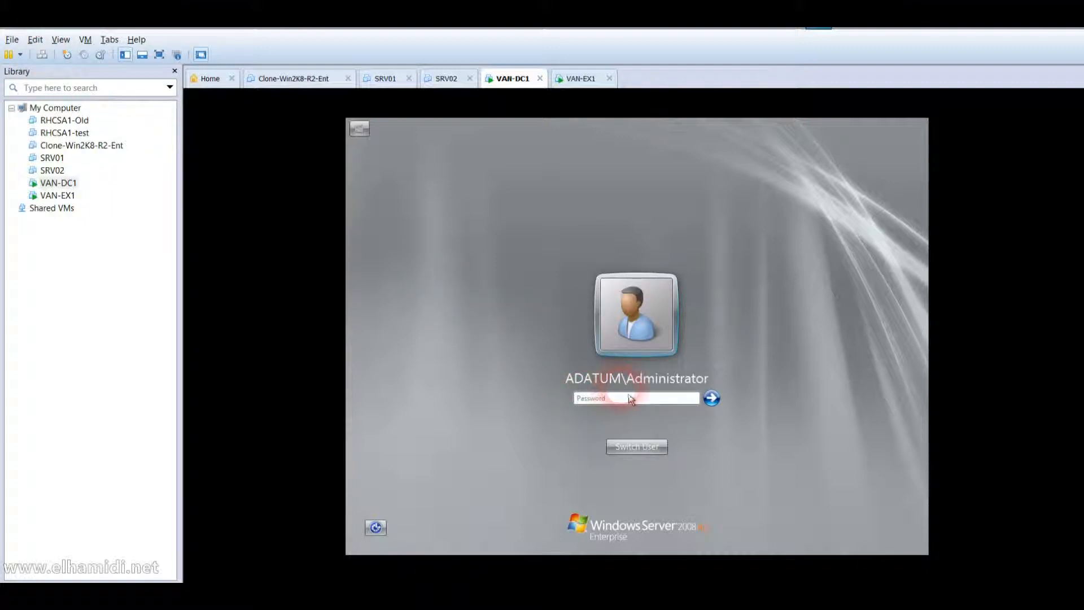
Log on to VAN-DC1 as the domain administrator with the administrator password.
{"action": "left_click", "coordinate": [631, 399]}
{"action": "type", "text": "Pa$$w0rd"}
{"action": "key", "text": "Return"}
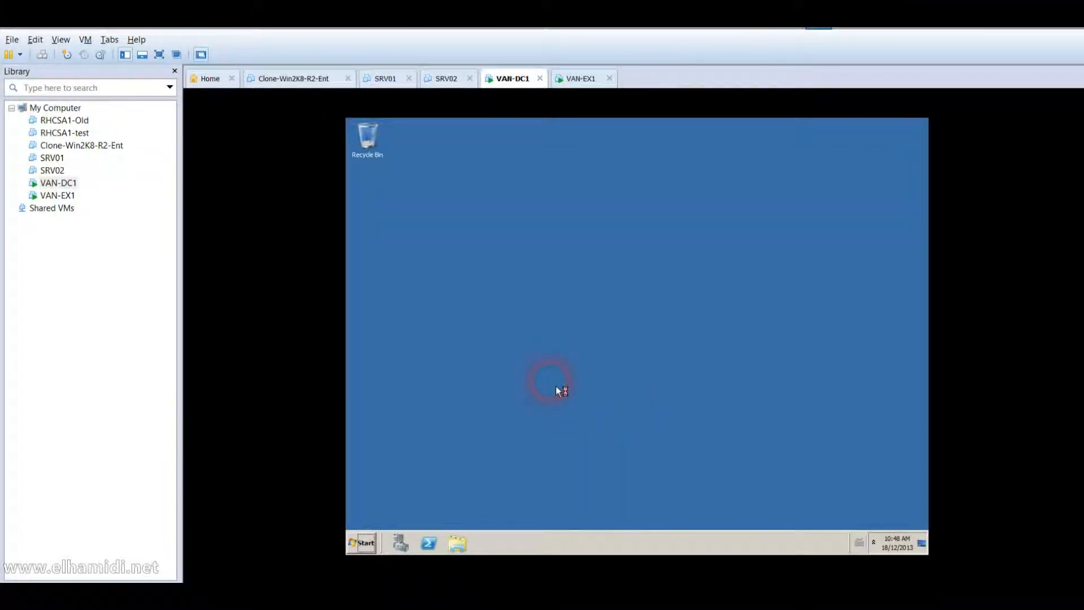
Run nslookup in a command prompt, confirming localhost 127.0.0.1 as DNS server, then open Administrative Tools.
{"action": "left_click", "coordinate": [375, 545]}
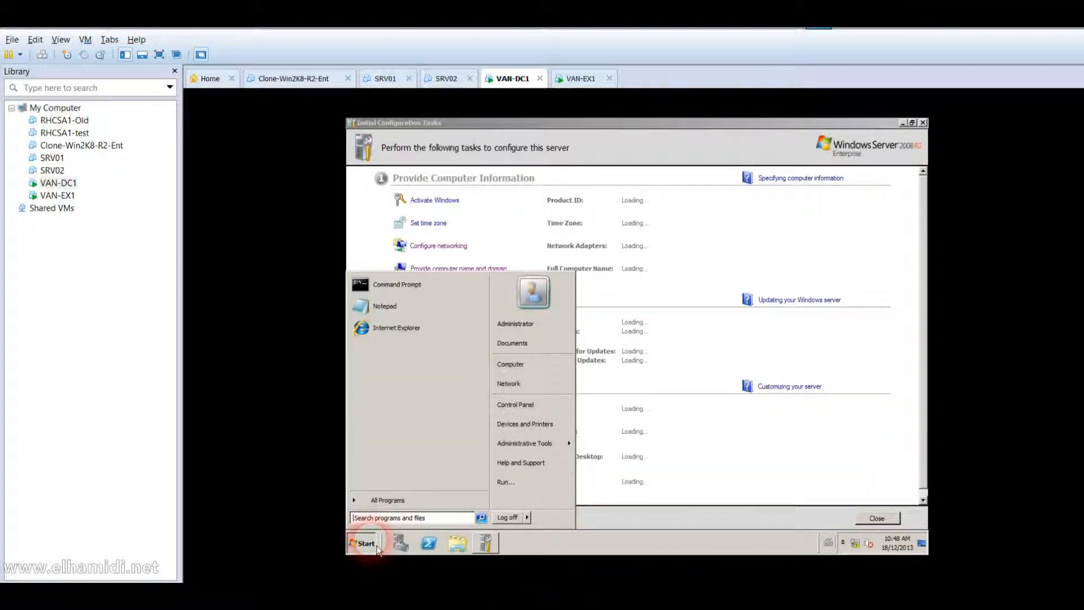
{"action": "type", "text": "cmd"}
{"action": "key", "text": "Return"}
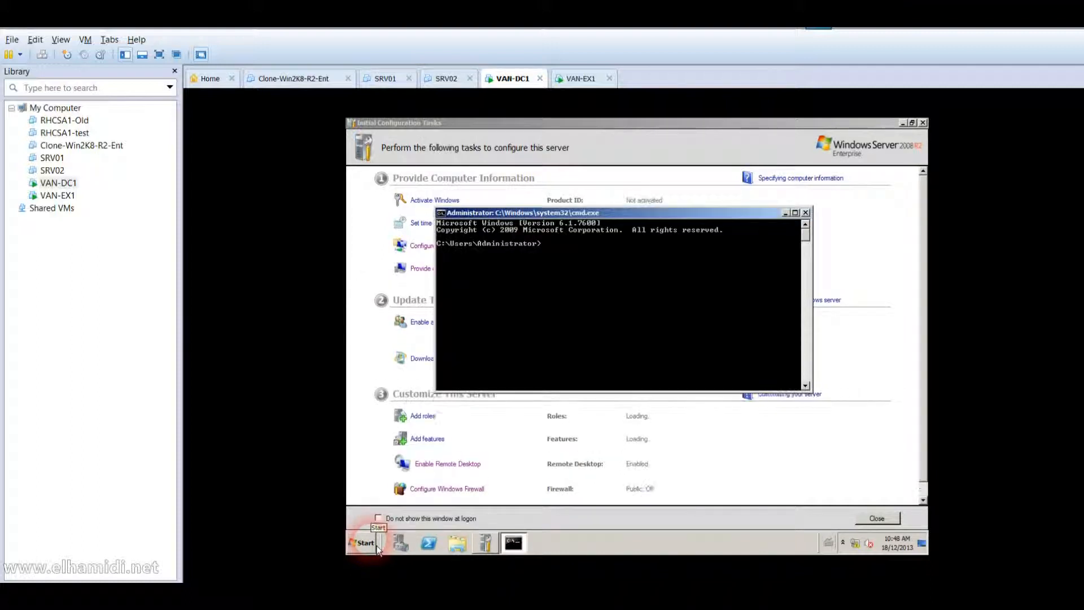
{"action": "type", "text": "nslookup"}
{"action": "key", "text": "Return"}
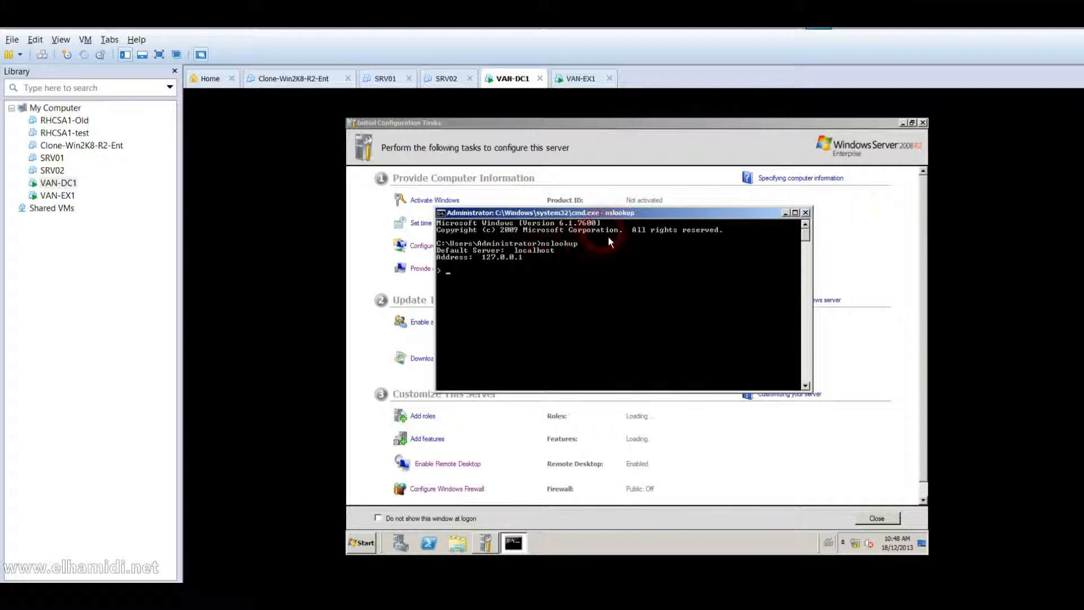
{"action": "left_click_drag", "start_coordinate": [623, 211], "coordinate": [615, 314]}
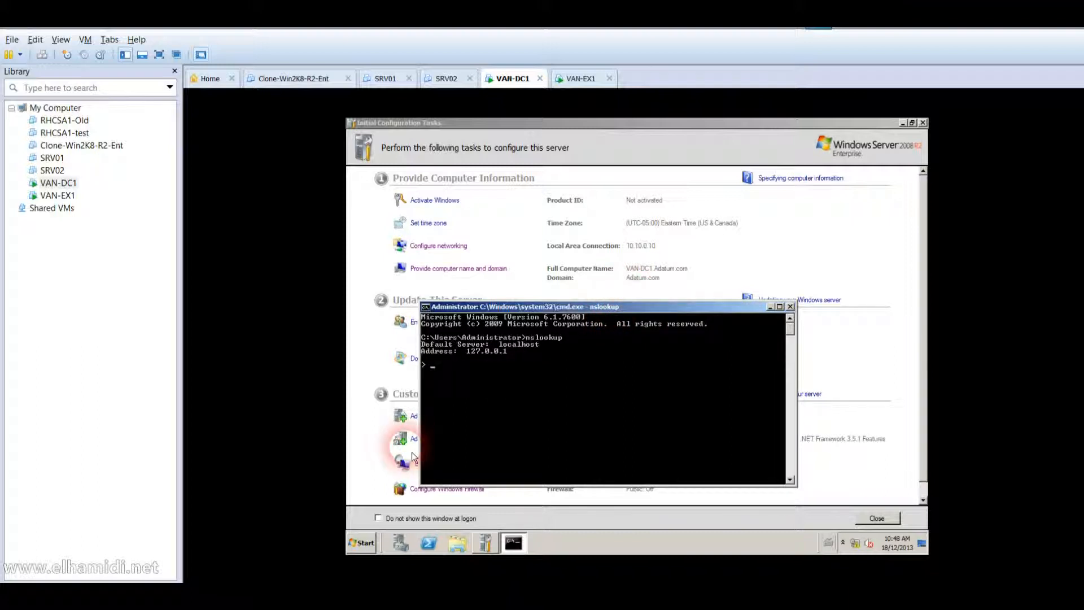
{"action": "left_click", "coordinate": [367, 552]}
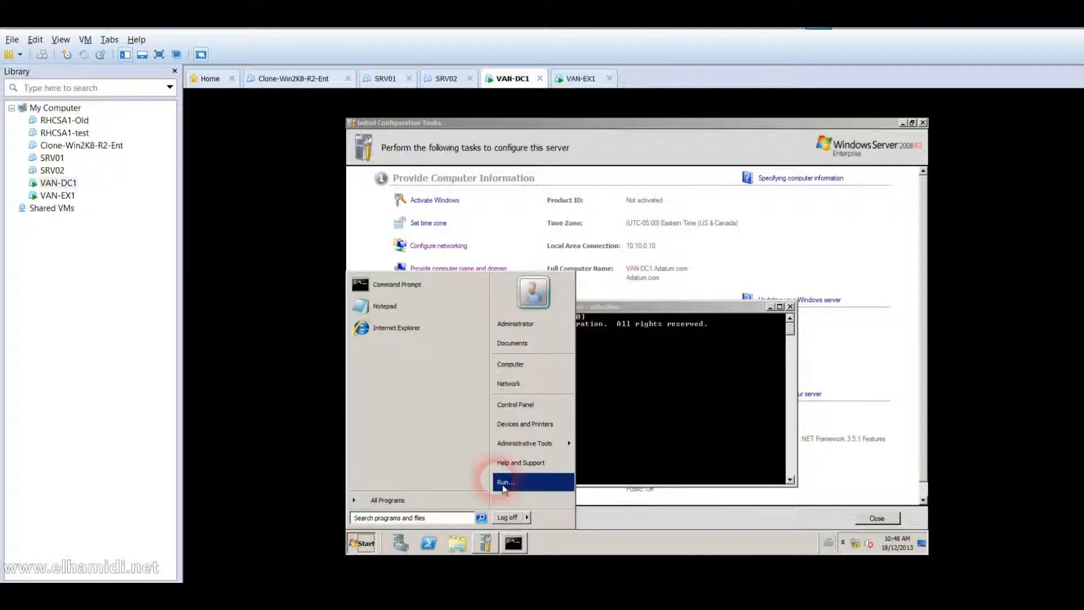
{"action": "mouse_move", "coordinate": [539, 453]}
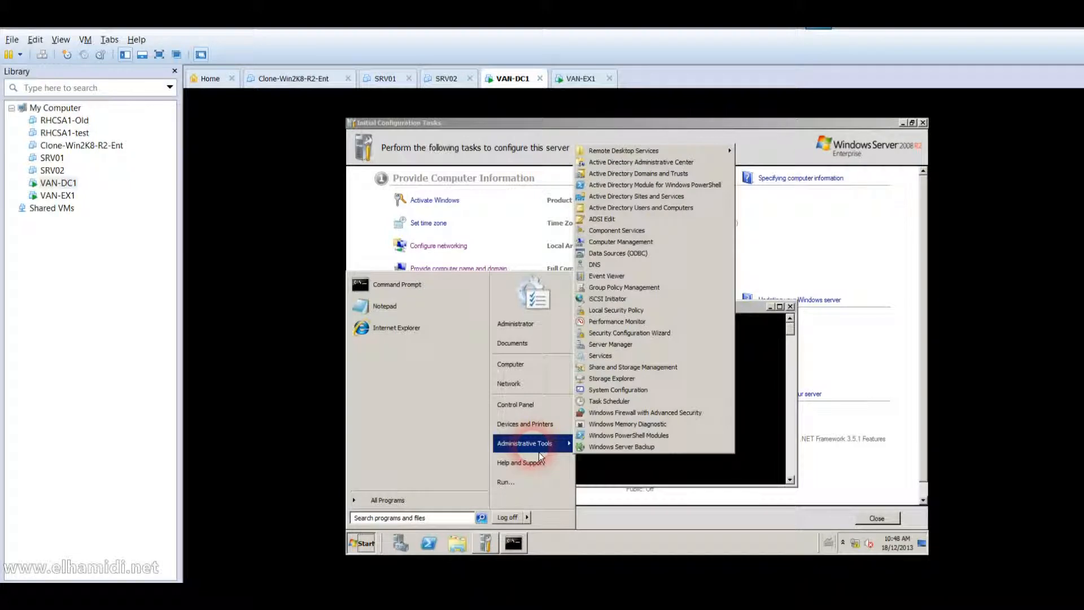
Open DNS Manager on VAN-DC1 and start a new zone under Reverse Lookup Zones.
{"action": "left_click", "coordinate": [634, 265]}
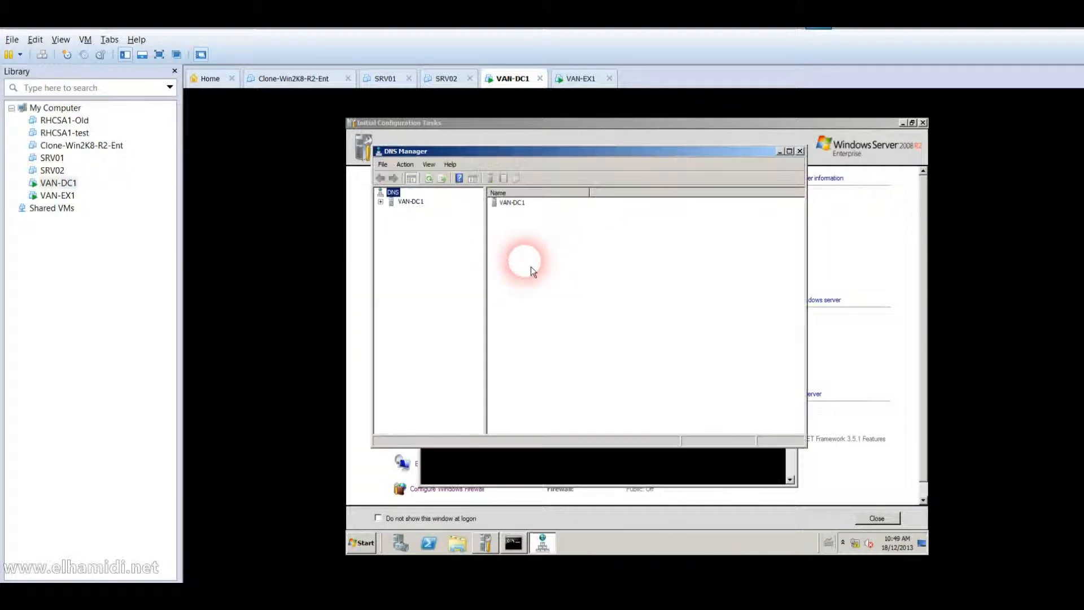
{"action": "double_click", "coordinate": [411, 203]}
{"action": "left_click", "coordinate": [426, 229]}
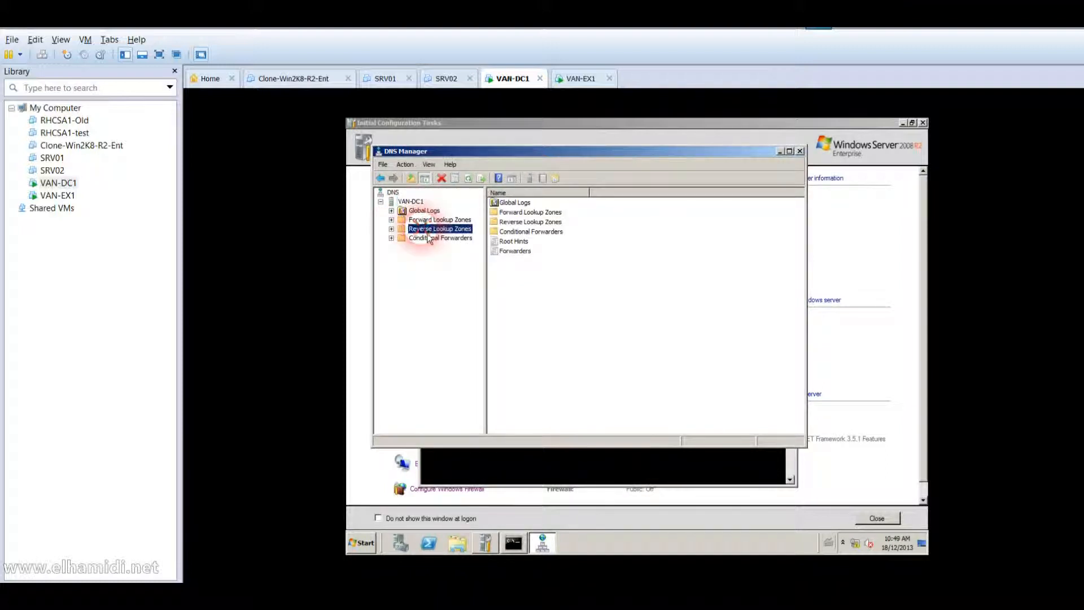
{"action": "right_click", "coordinate": [423, 229]}
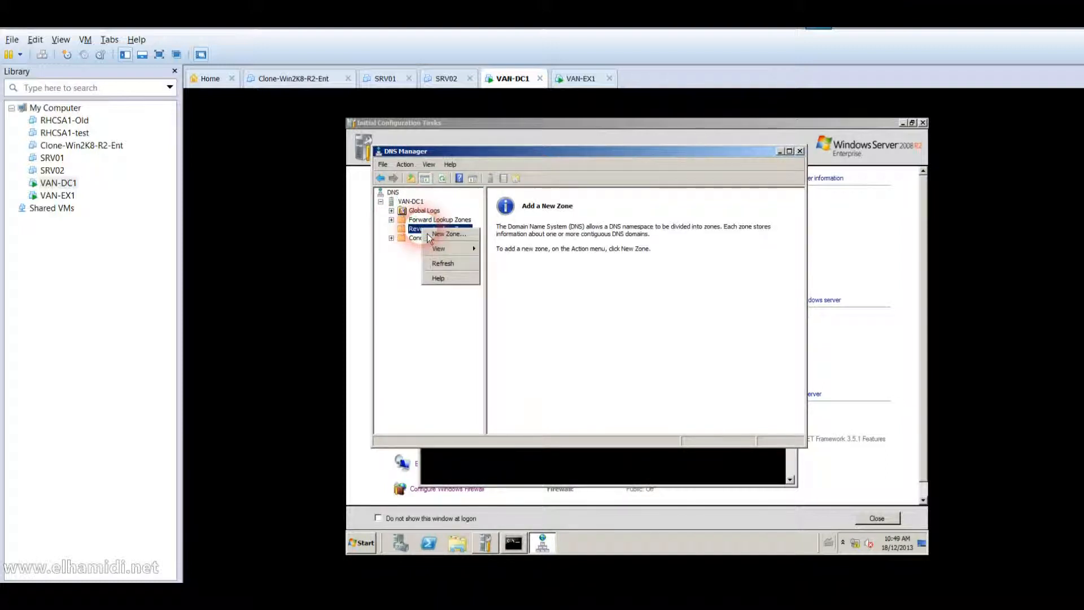
{"action": "left_click", "coordinate": [443, 237]}
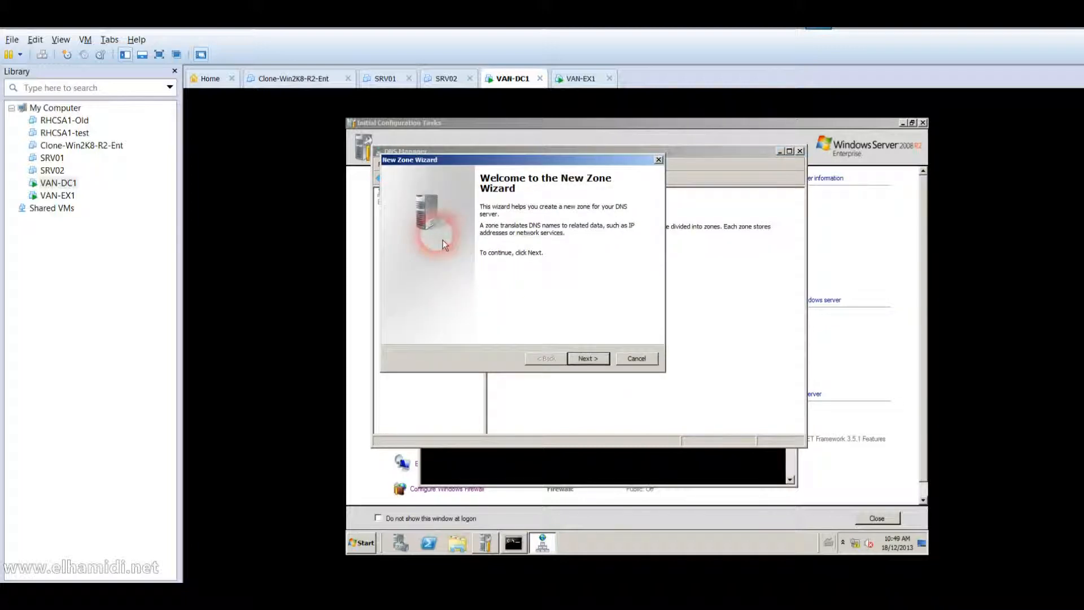
Create the AD-integrated IPv4 reverse zone for network ID 10.10.0 with default replication and updates.
{"action": "left_click", "coordinate": [587, 359]}
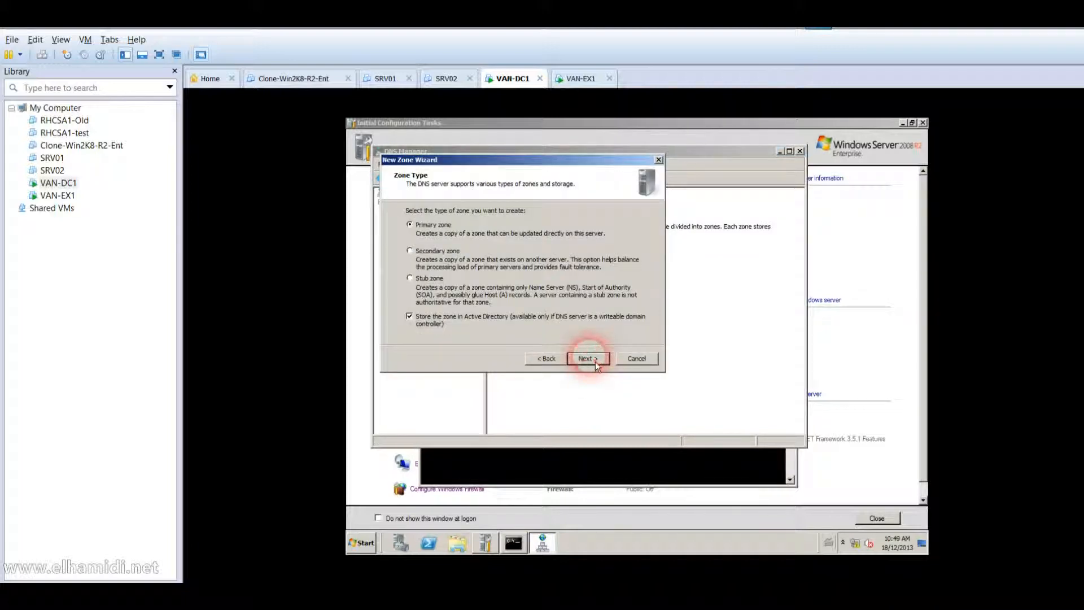
{"action": "left_click", "coordinate": [595, 361]}
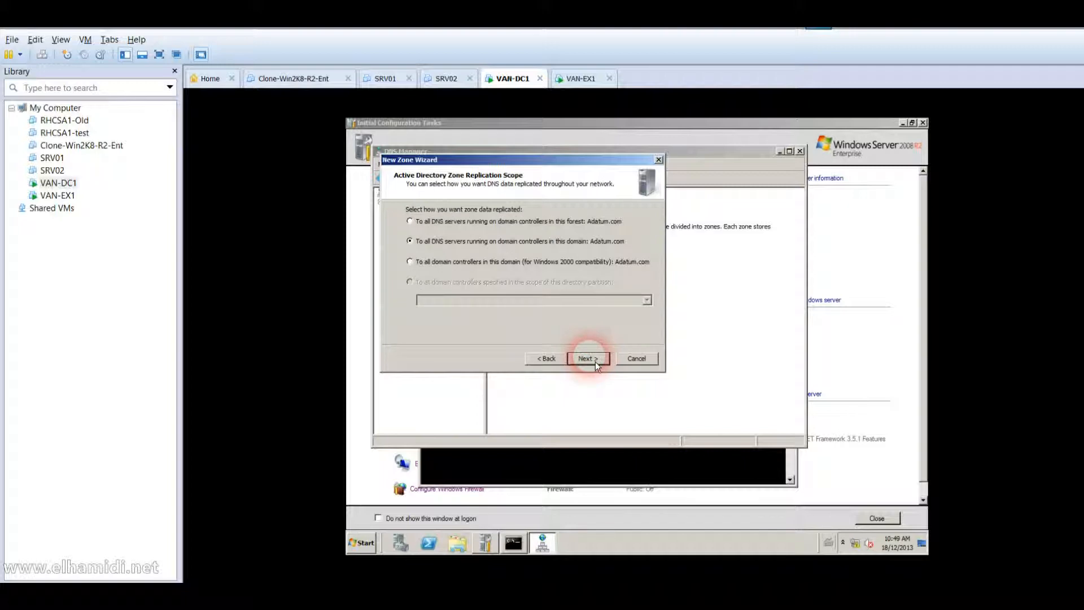
{"action": "left_click", "coordinate": [595, 361]}
{"action": "left_click", "coordinate": [595, 361]}
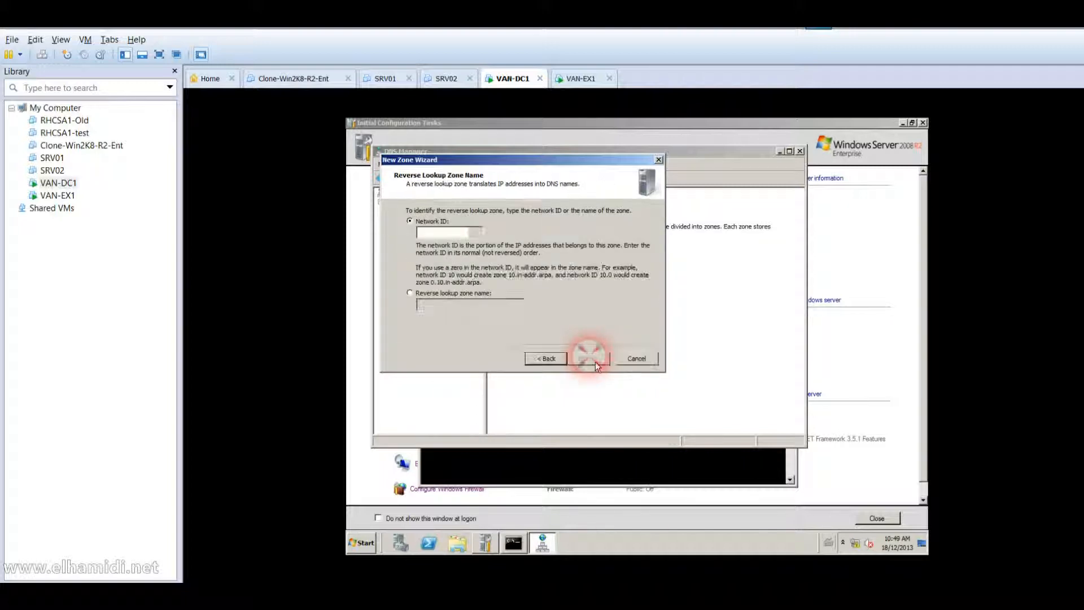
{"action": "left_click", "coordinate": [431, 238]}
{"action": "type", "text": "10.10.0"}
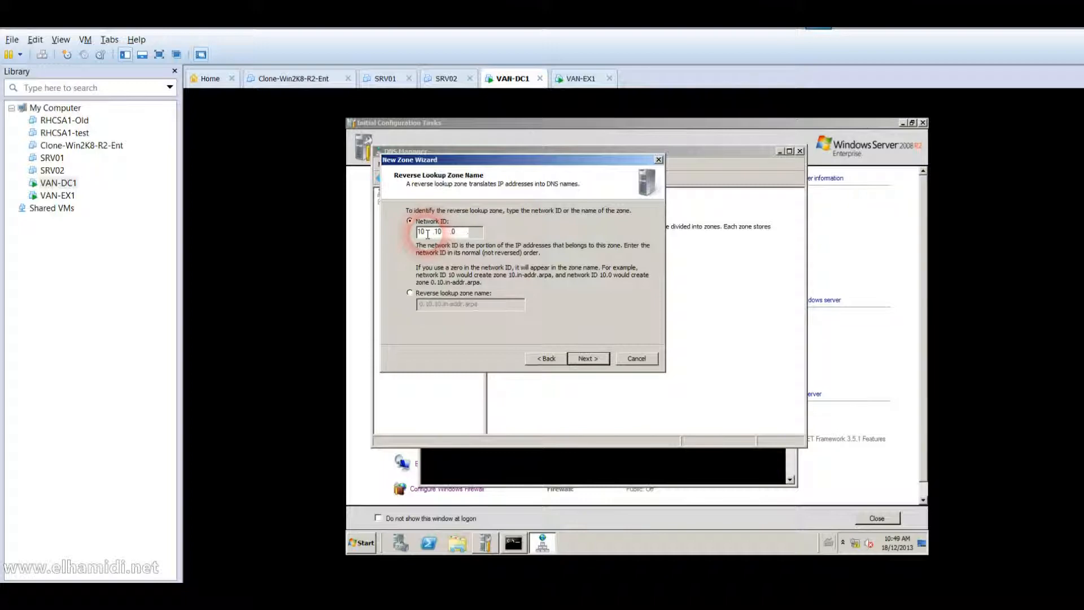
{"action": "left_click", "coordinate": [589, 363]}
{"action": "left_click", "coordinate": [587, 358]}
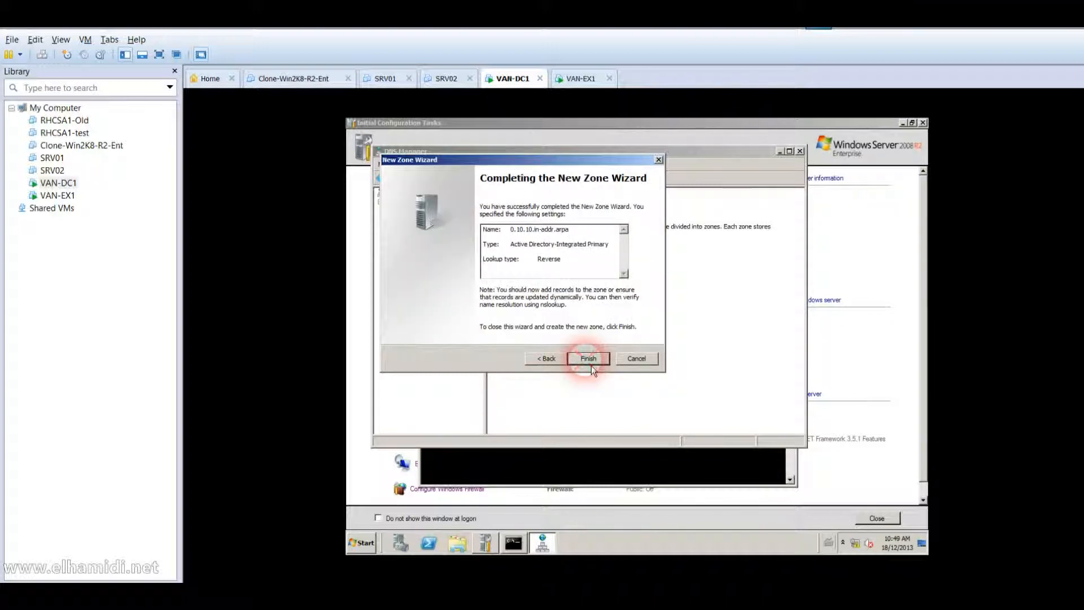
{"action": "left_click", "coordinate": [588, 359]}
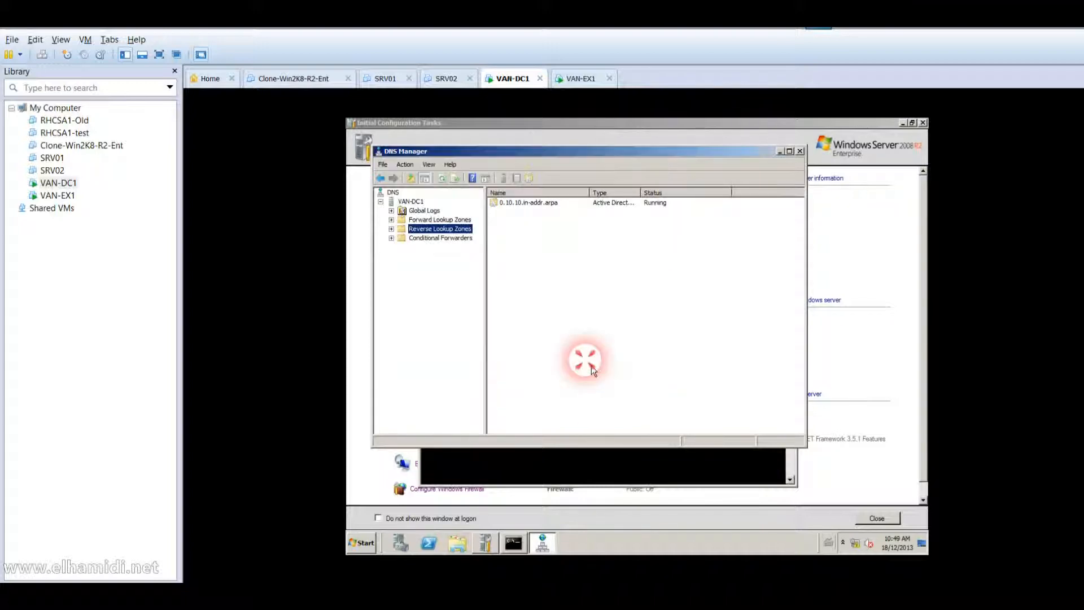
{"action": "left_click", "coordinate": [574, 461]}
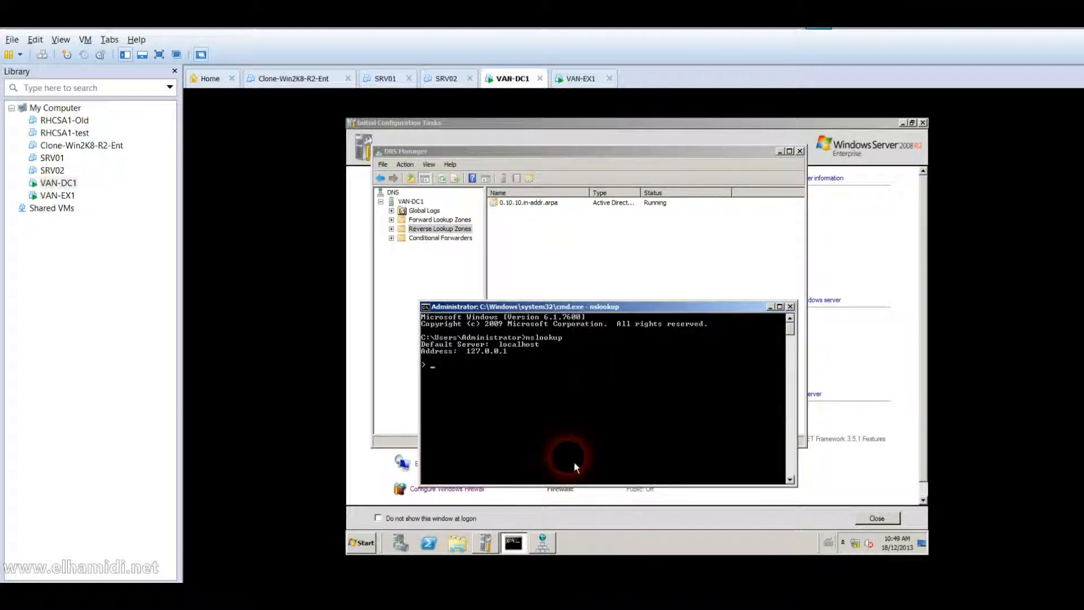
Exit nslookup and flush VAN-DC1's DNS resolver cache with ipconfig /flushdns.
{"action": "type", "text": "ipconfid"}
{"action": "key", "text": "Return"}
{"action": "type", "text": "exit"}
{"action": "key", "text": "Return"}
{"action": "type", "text": "ipconfig"}
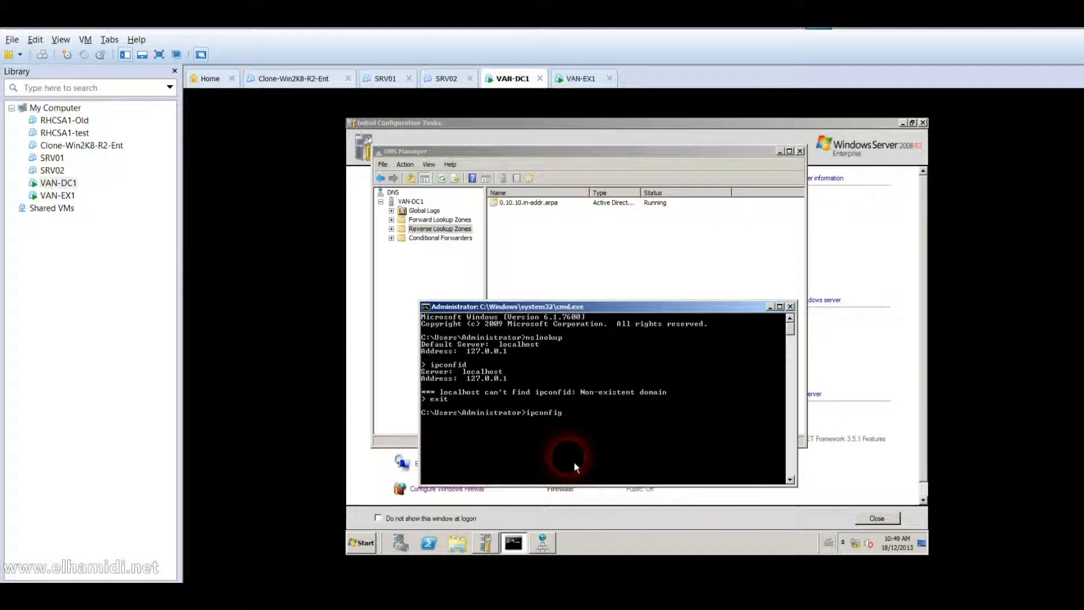
{"action": "type", "text": " /flushdns"}
{"action": "key", "text": "Return"}
Run ipconfig /registerdns and restart nslookup, which still reports localhost 127.0.0.1.
{"action": "key", "text": "Up"}
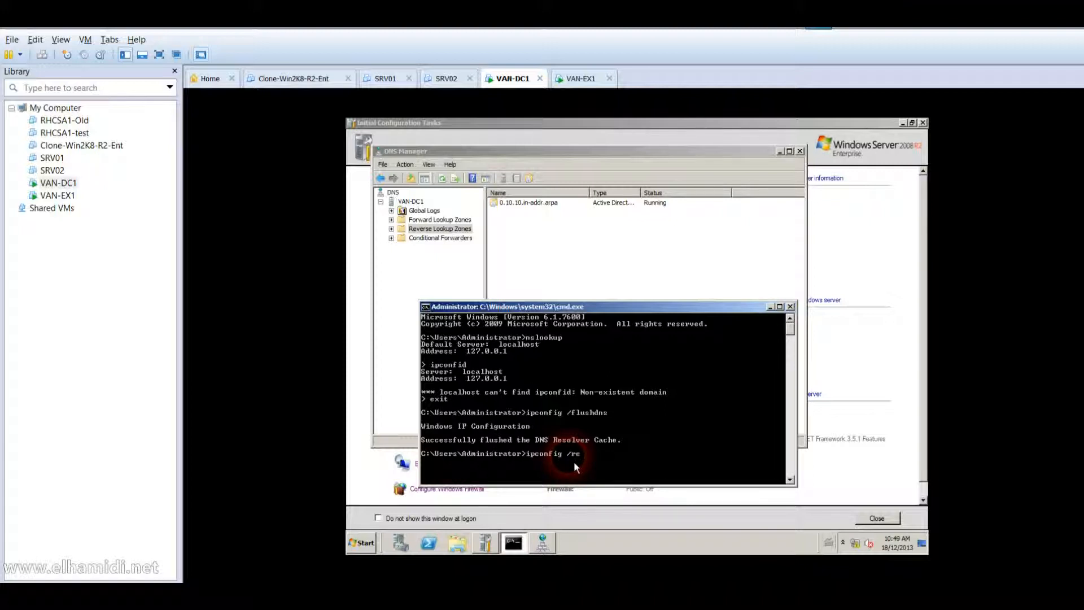
{"action": "type", "text": "registerdns"}
{"action": "key", "text": "Return"}
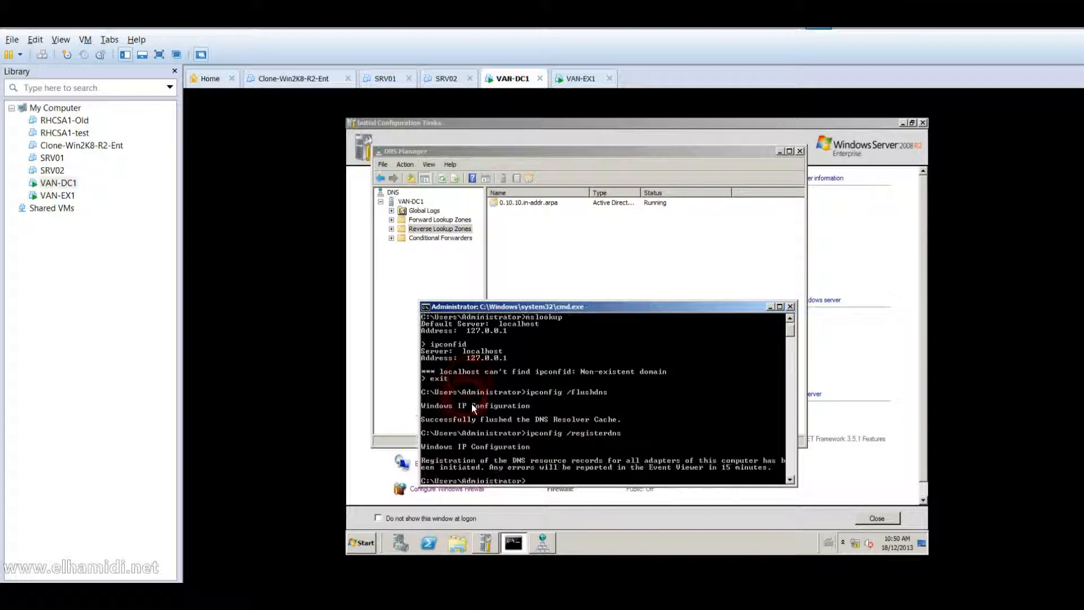
{"action": "type", "text": "nslookup"}
{"action": "key", "text": "Return"}
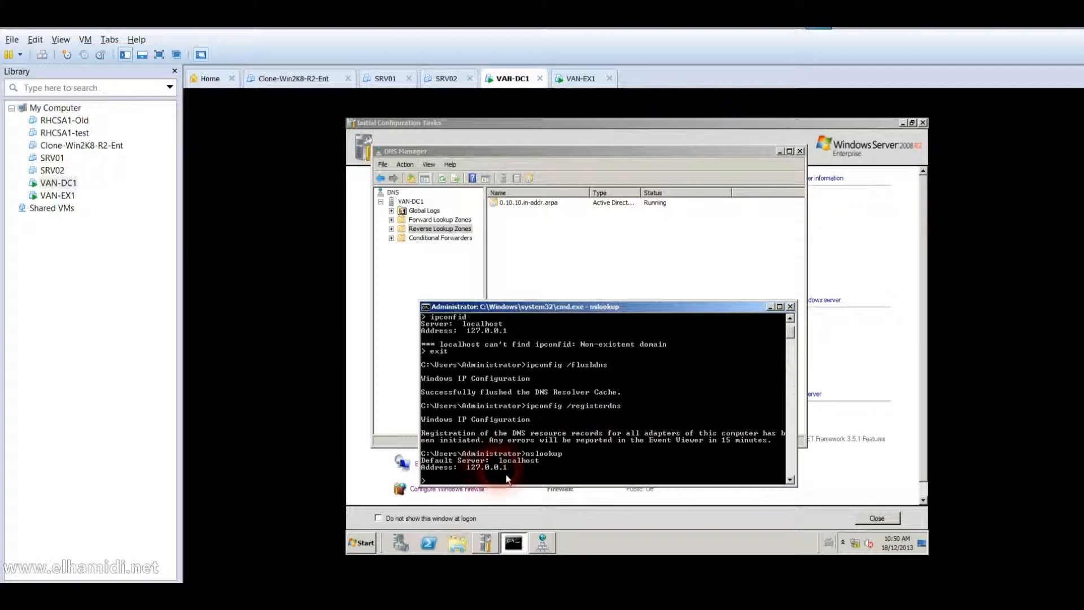
Set the Local Area Connection's IPv4 preferred DNS server to 10.10.0.10 and apply it.
{"action": "right_click", "coordinate": [857, 545]}
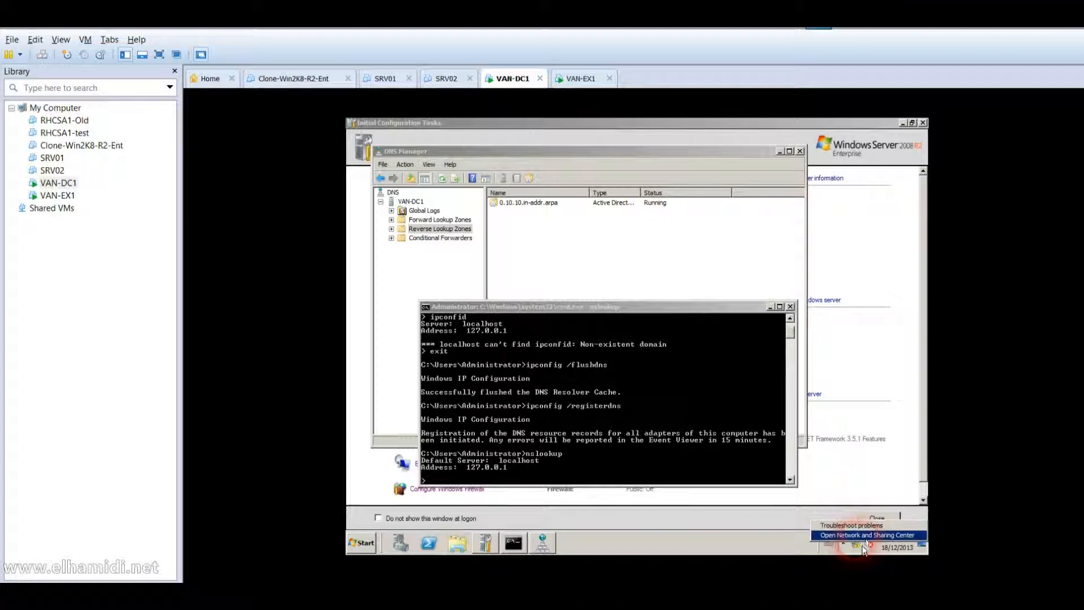
{"action": "left_click", "coordinate": [865, 535]}
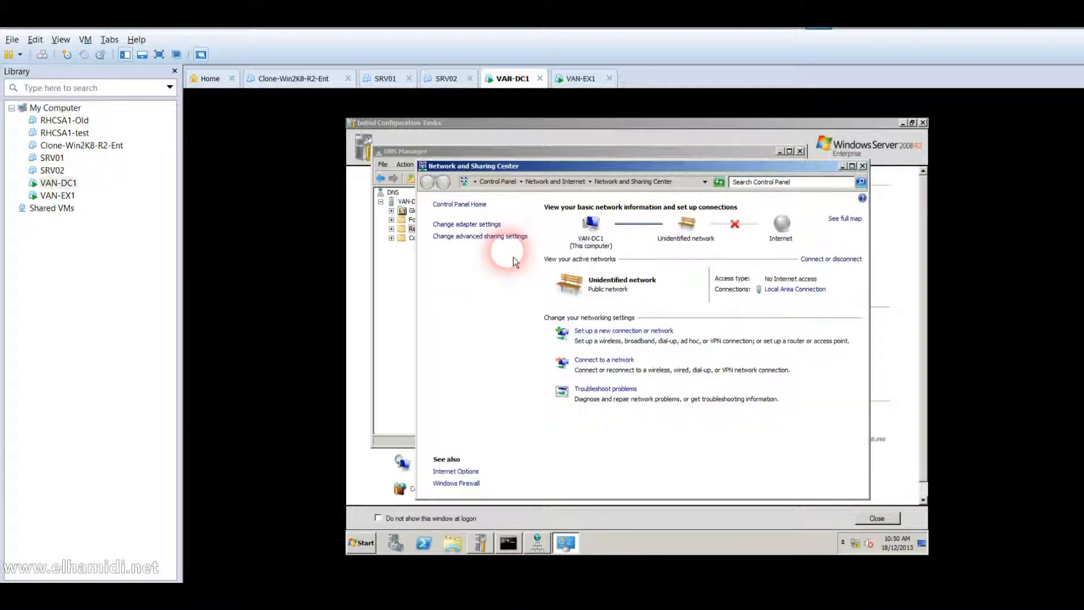
{"action": "left_click", "coordinate": [774, 291]}
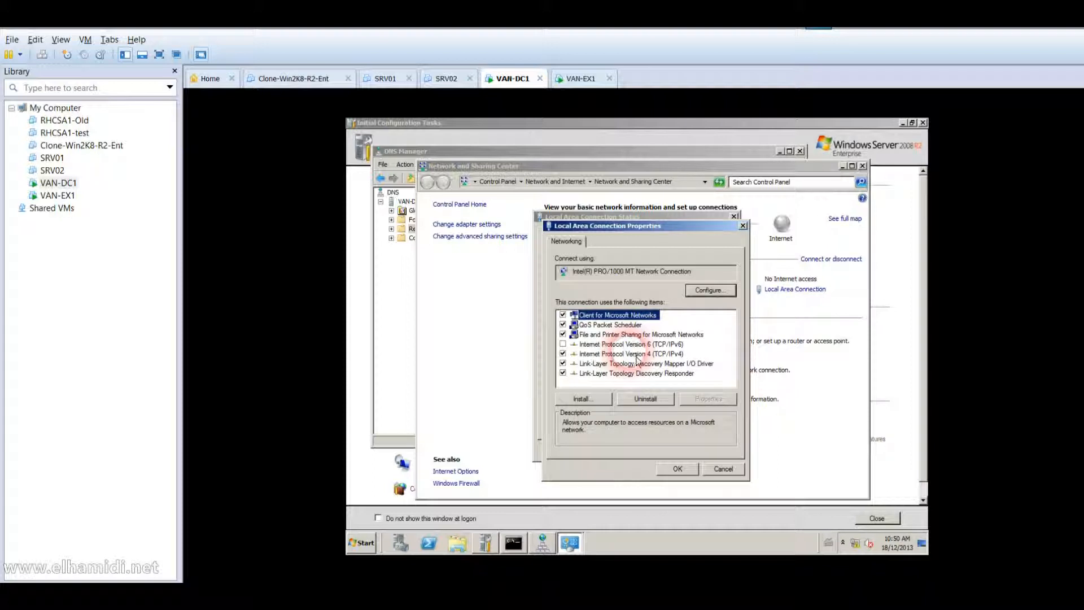
{"action": "left_click", "coordinate": [634, 356]}
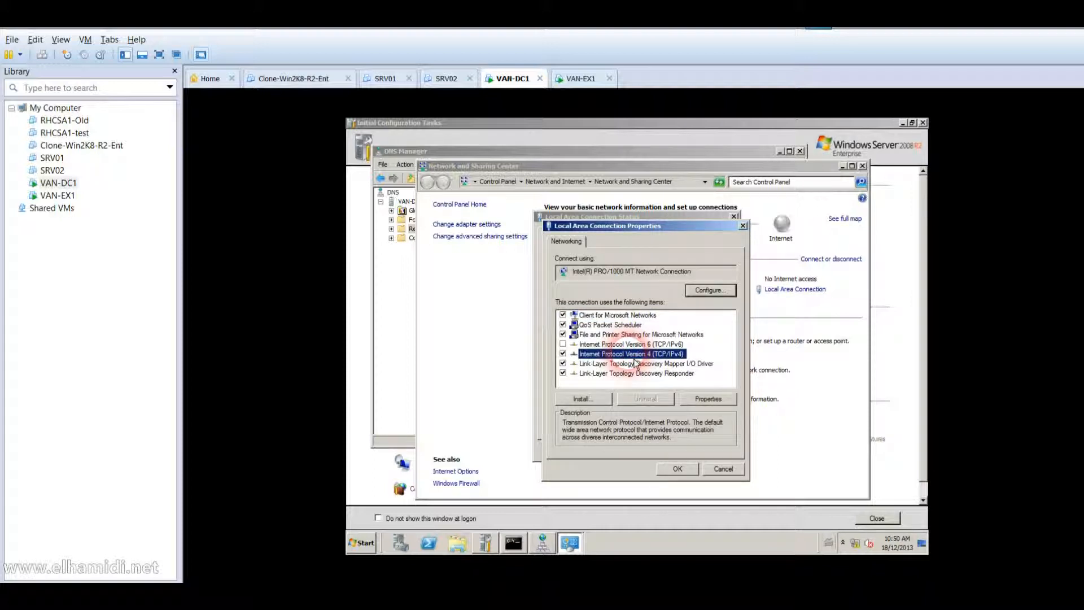
{"action": "double_click", "coordinate": [633, 355]}
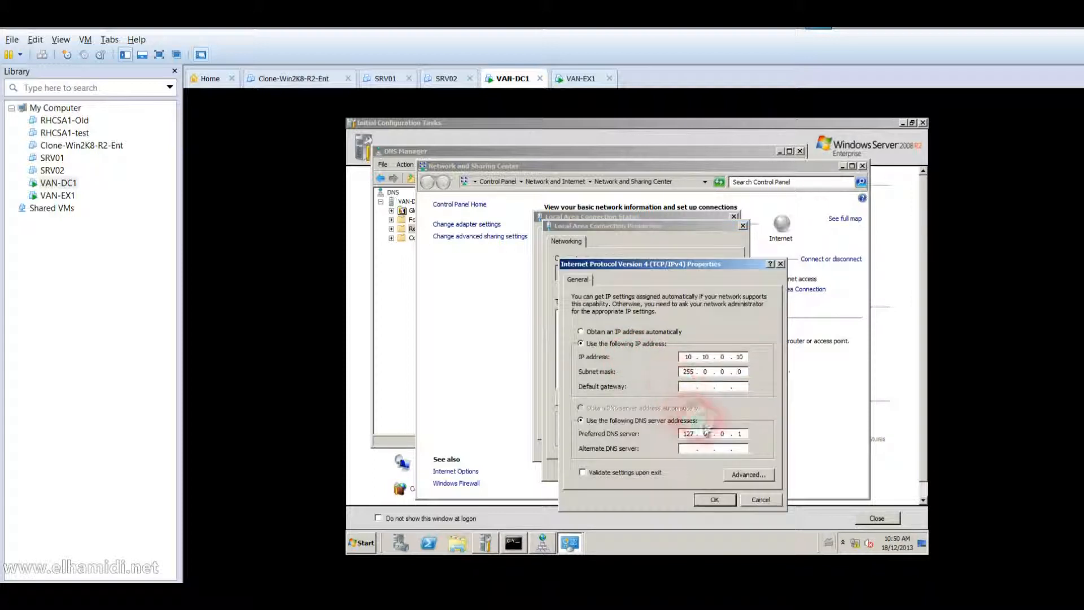
{"action": "left_click", "coordinate": [743, 435]}
{"action": "key", "text": "BackSpace"}
{"action": "key", "text": "BackSpace"}
{"action": "key", "text": "BackSpace"}
{"action": "key", "text": "BackSpace"}
{"action": "key", "text": "BackSpace"}
{"action": "type", "text": "10 . 10 . "}
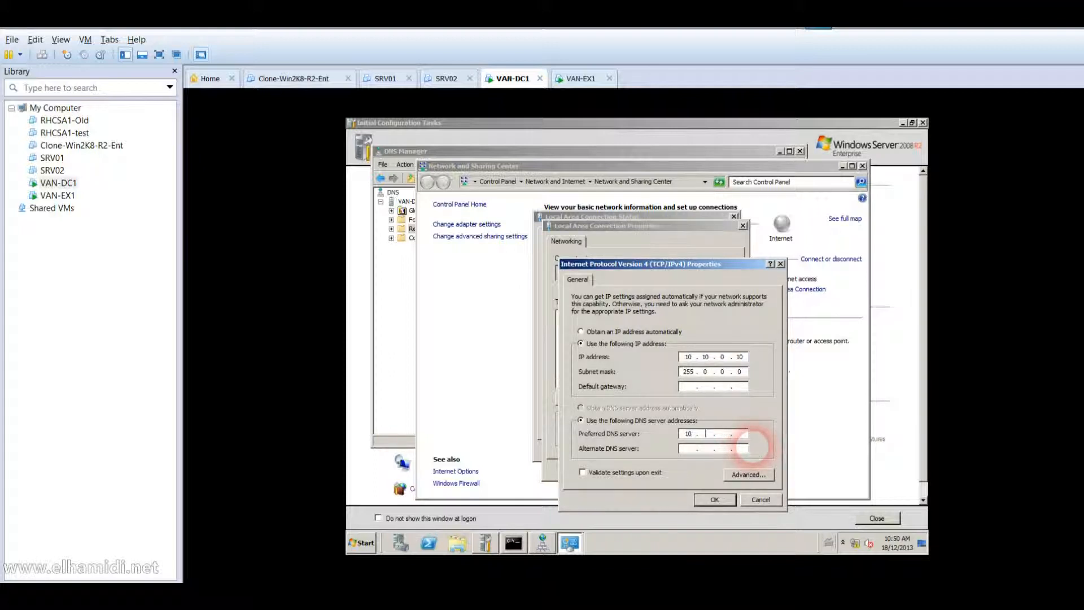
{"action": "type", "text": "0 . 10"}
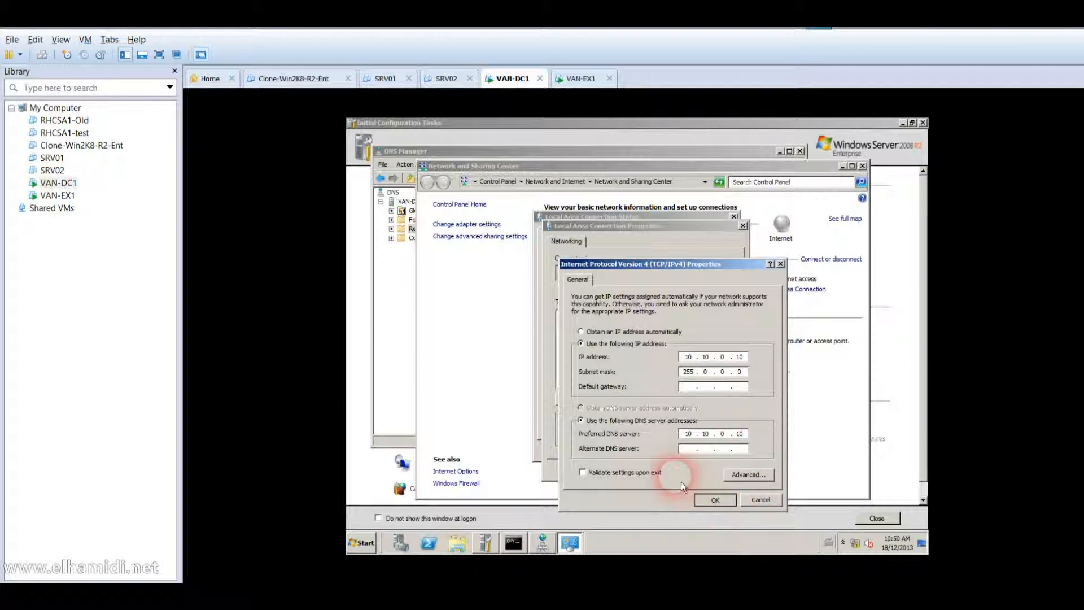
{"action": "key", "text": "Return"}
{"action": "left_click", "coordinate": [684, 467]}
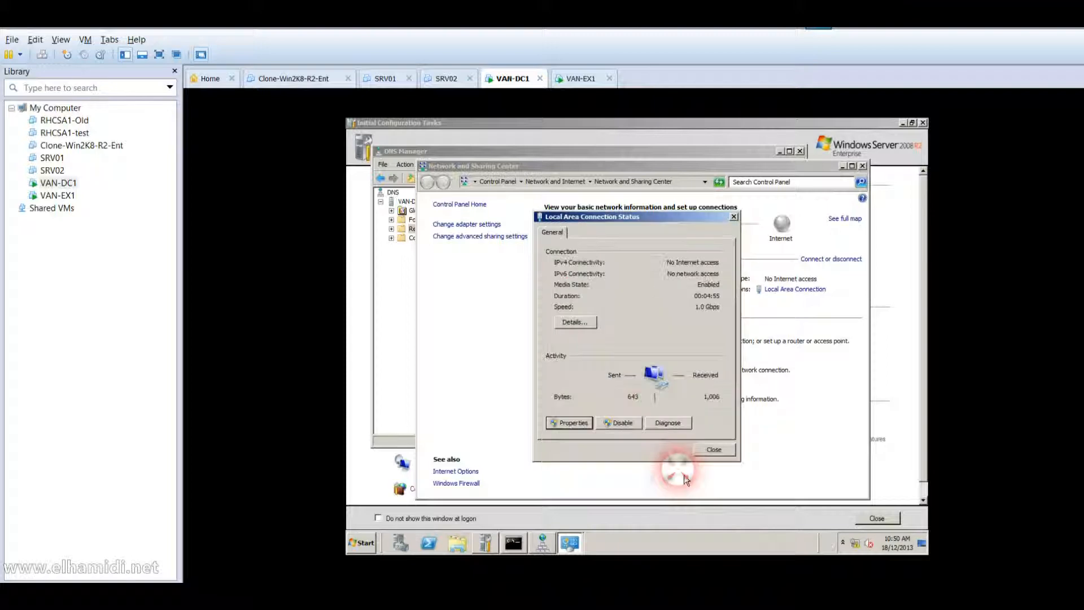
{"action": "left_click", "coordinate": [715, 450]}
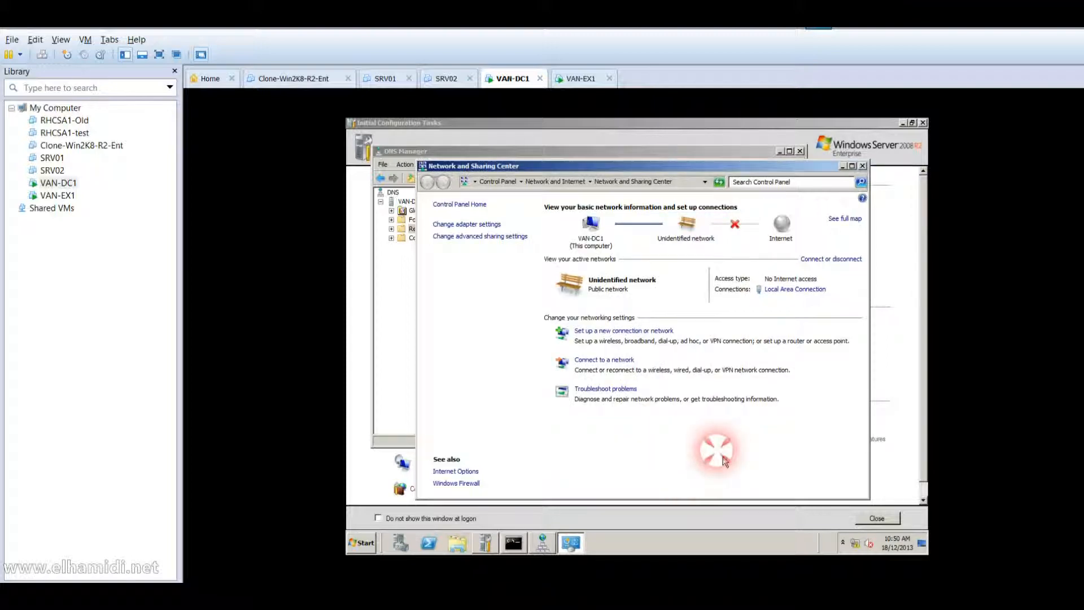
Rerun nslookup on VAN-DC1, now answered by van-dc1.adatum.com at 10.10.0.10.
{"action": "left_click", "coordinate": [515, 550]}
{"action": "type", "text": "exit"}
{"action": "key", "text": "Return"}
{"action": "type", "text": "nslookup"}
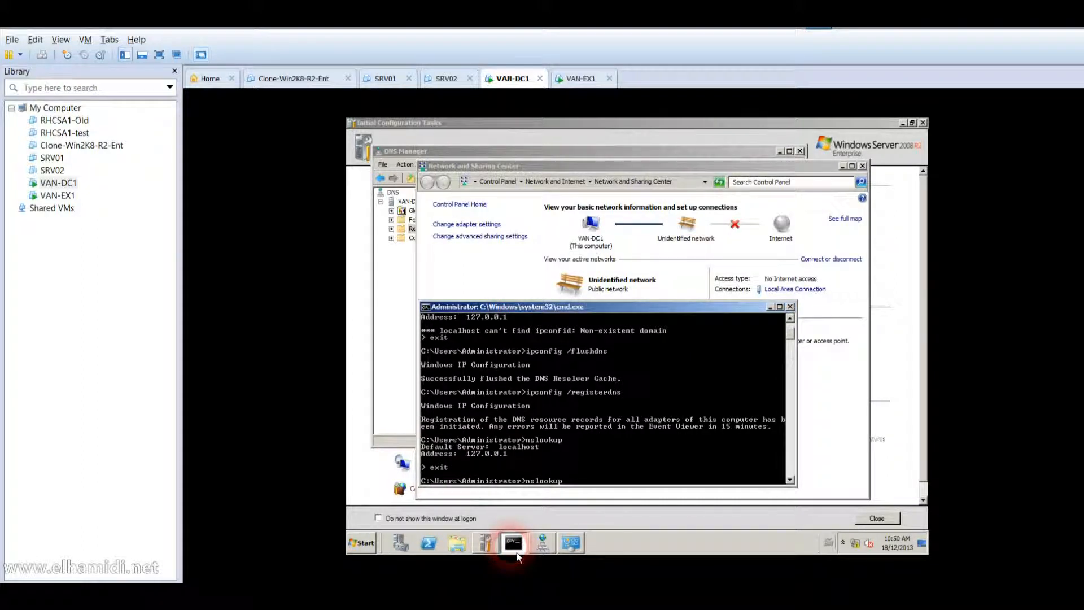
{"action": "key", "text": "Return"}
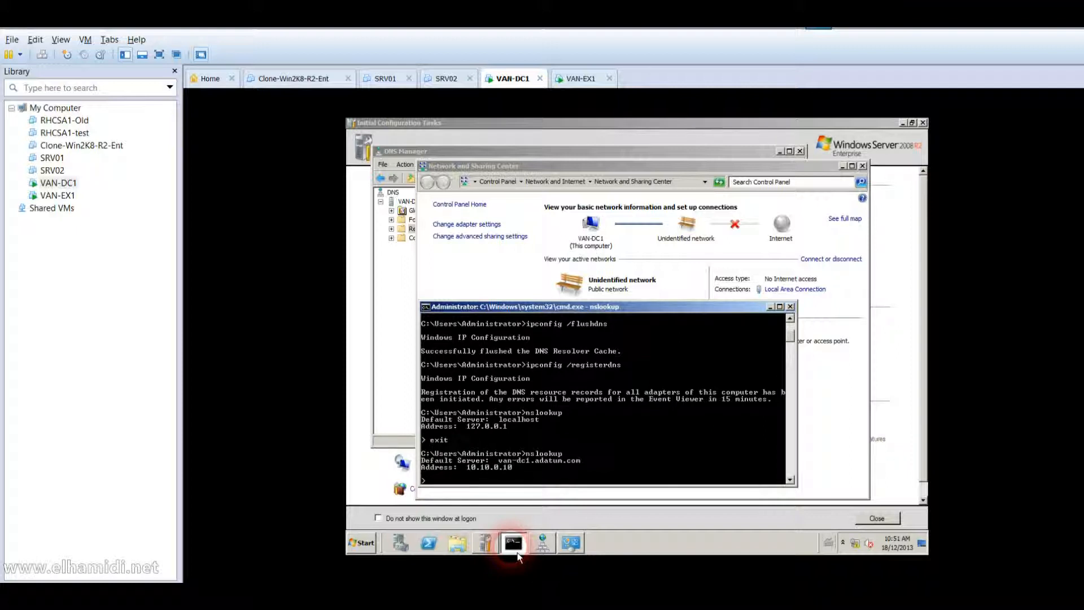
Close the command prompt, Network and Sharing Center and DNS Manager, then open Administrative Tools.
{"action": "left_click", "coordinate": [790, 307]}
{"action": "left_click", "coordinate": [863, 166]}
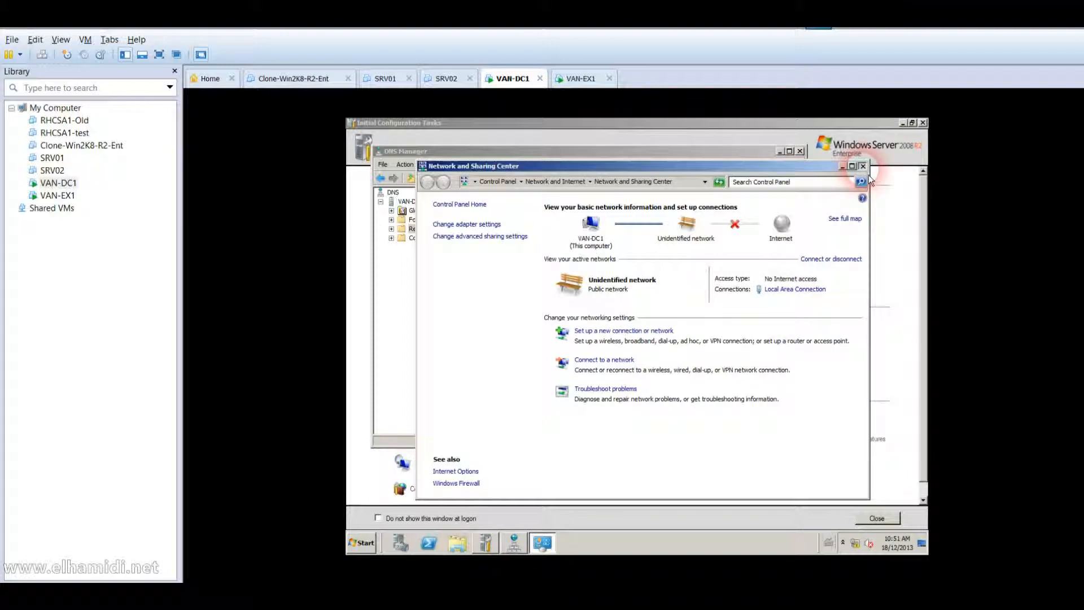
{"action": "left_click", "coordinate": [800, 151]}
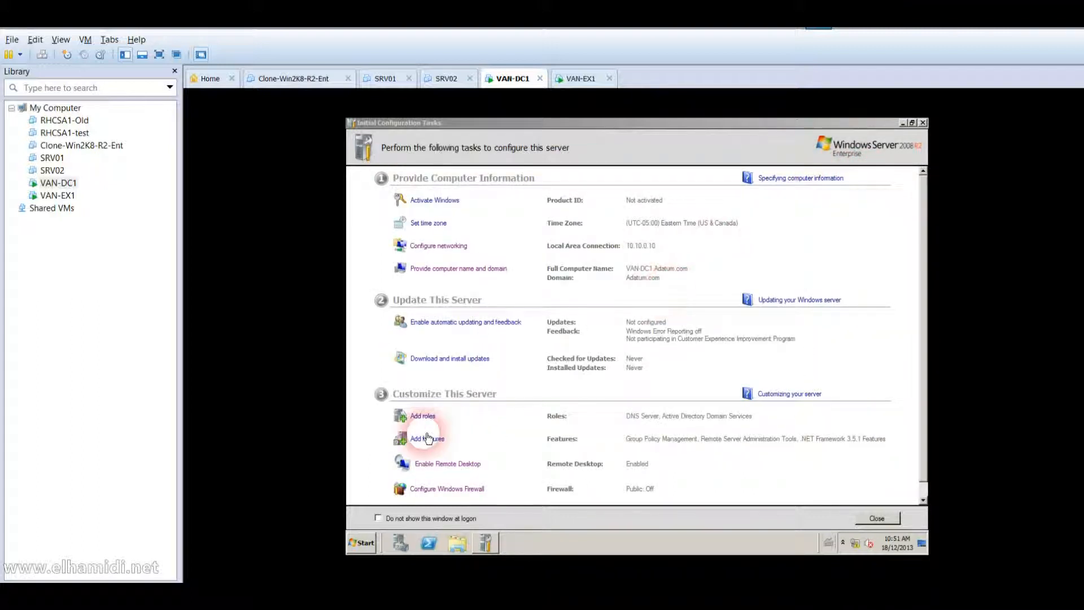
{"action": "left_click", "coordinate": [364, 543]}
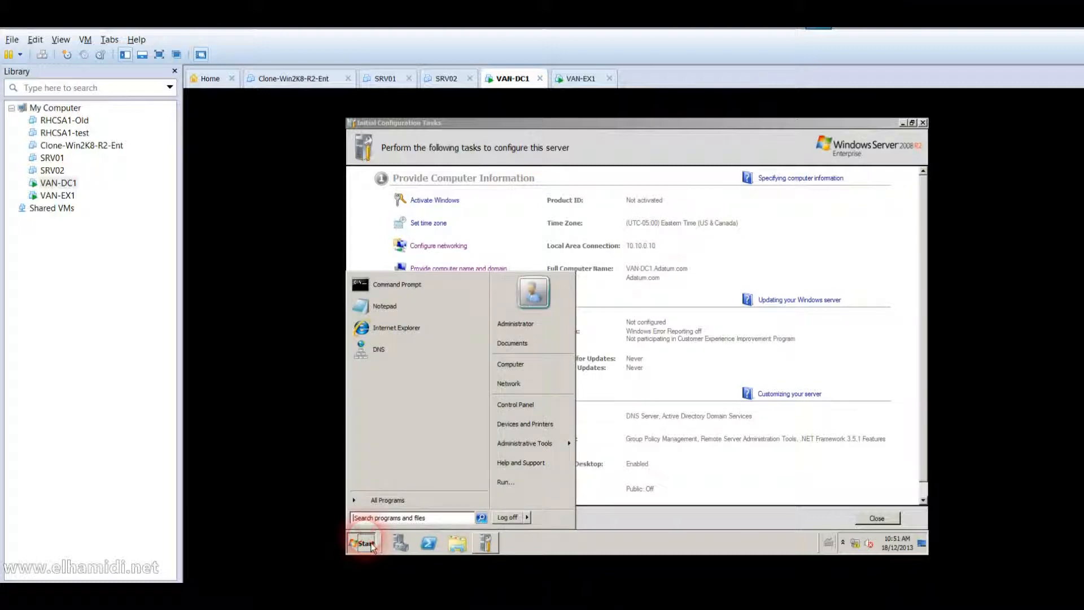
{"action": "left_click", "coordinate": [537, 443]}
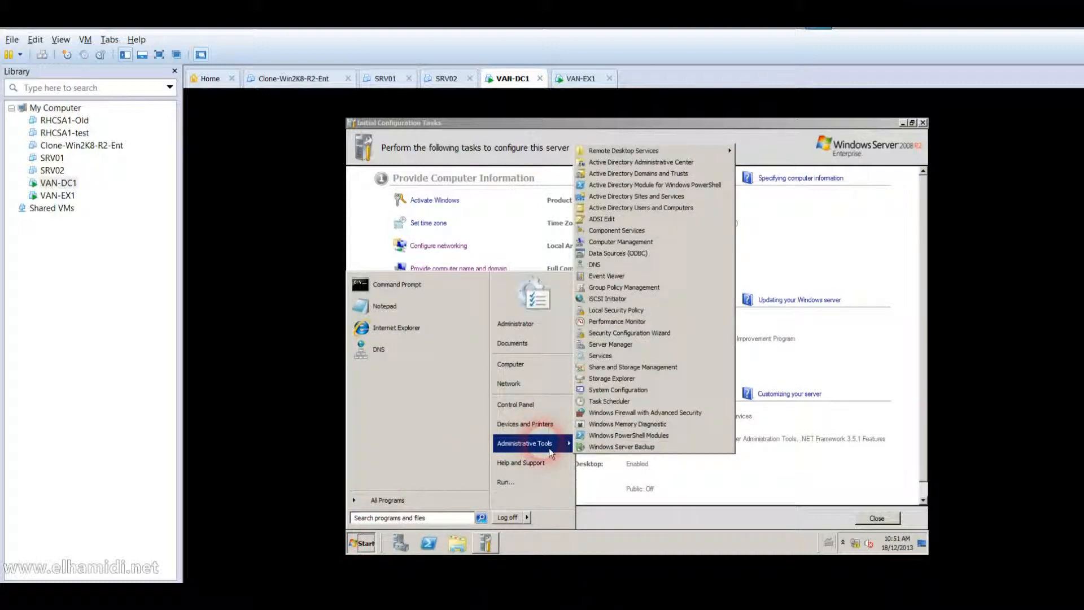
Open Active Directory Users and Computers and list the accounts in Adatum.com's Users container.
{"action": "left_click", "coordinate": [667, 210]}
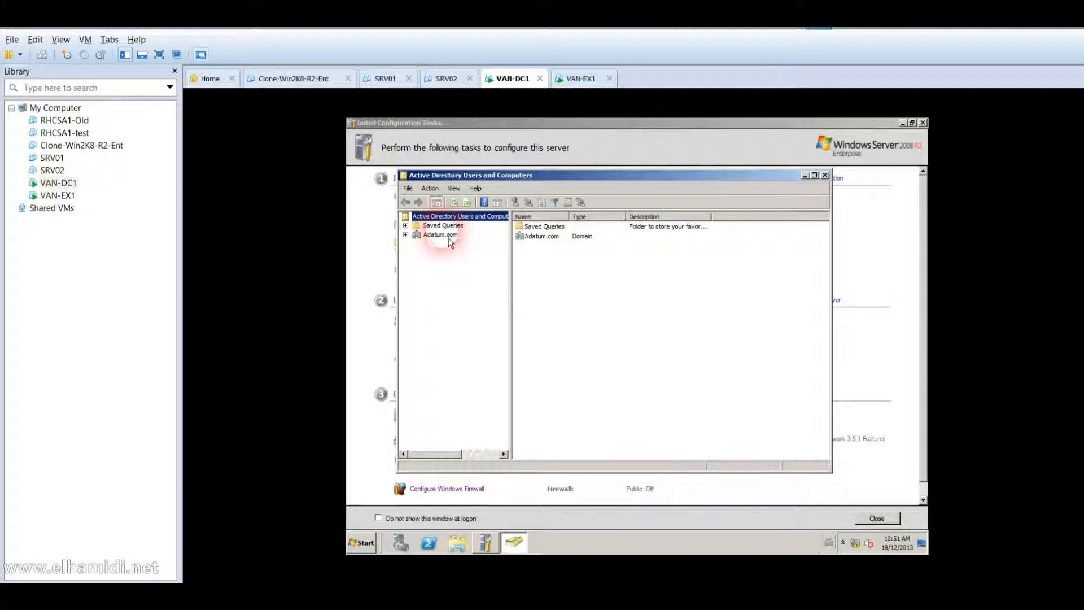
{"action": "left_click", "coordinate": [448, 239]}
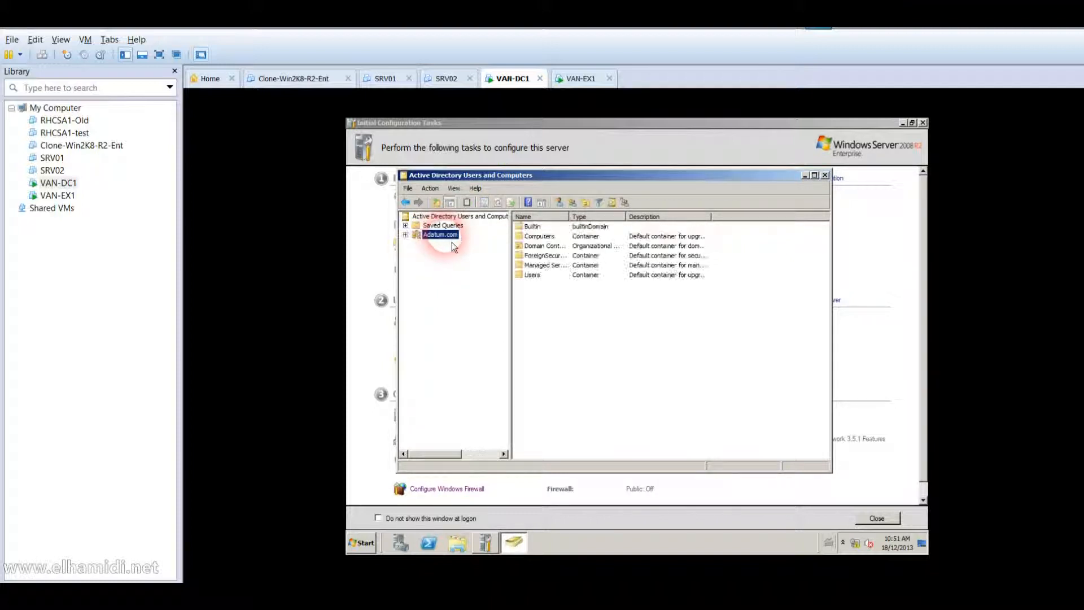
{"action": "left_click", "coordinate": [528, 275]}
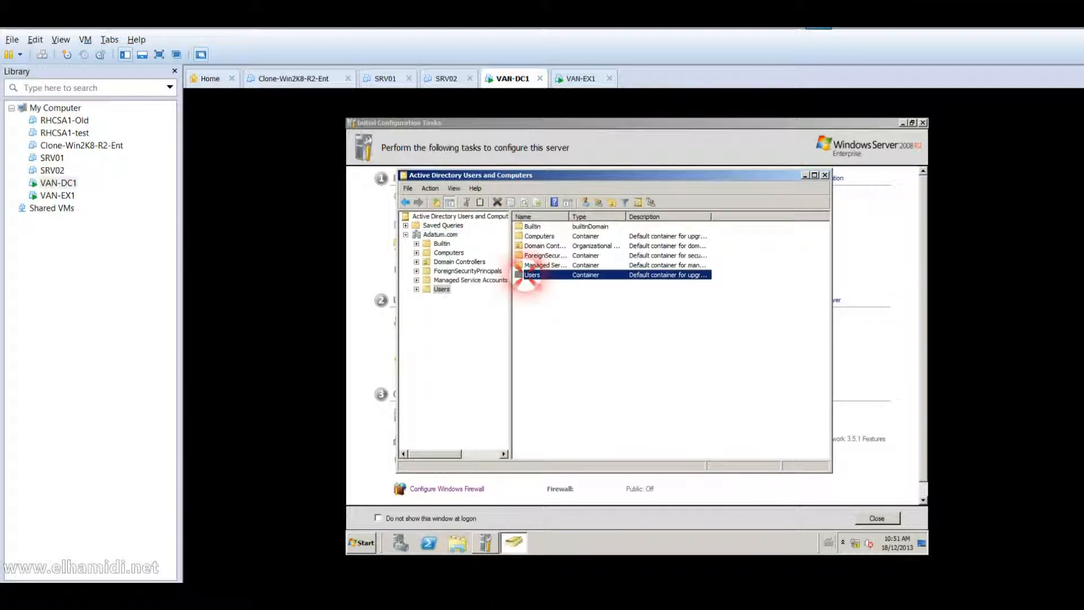
{"action": "double_click", "coordinate": [528, 274]}
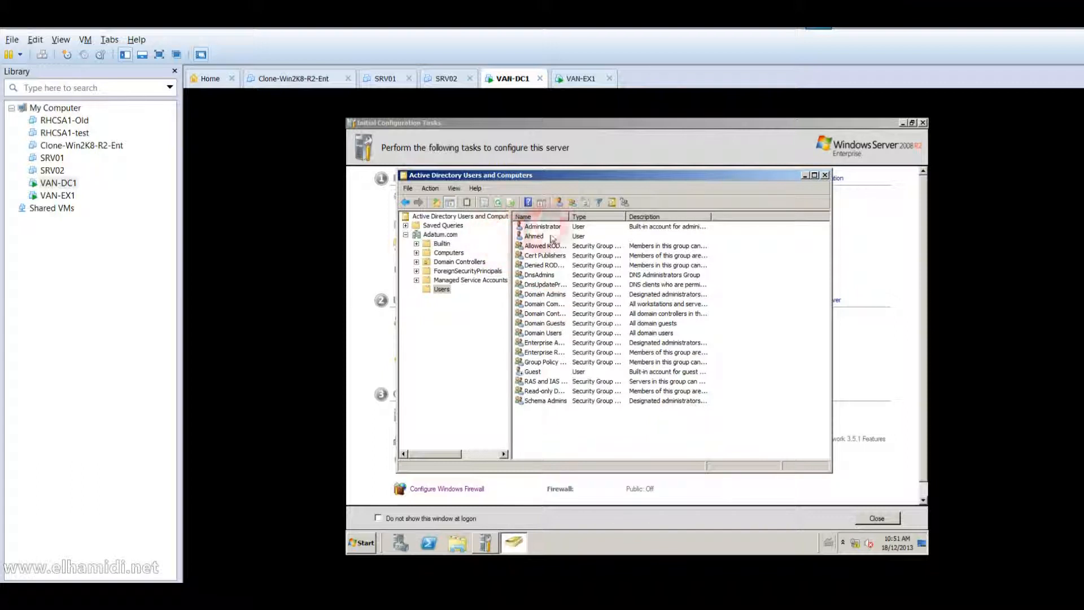
Start a new user, entering the admin user's first name, last name and logon name.
{"action": "left_click", "coordinate": [559, 202]}
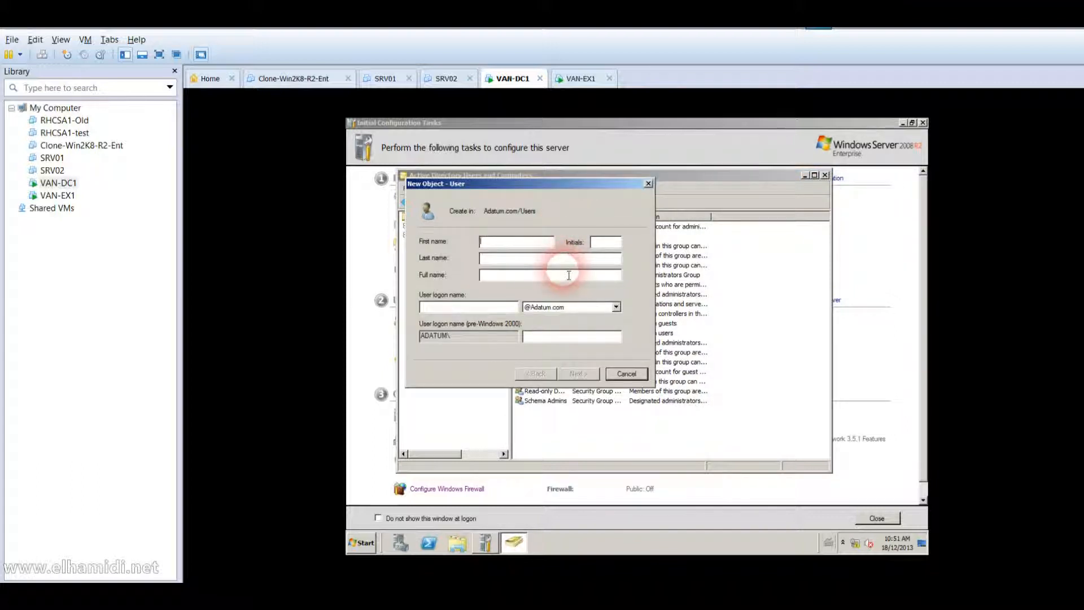
{"action": "type", "text": "Kim Akers"}
{"action": "key", "text": "BackSpace"}
{"action": "key", "text": "BackSpace"}
{"action": "key", "text": "BackSpace"}
{"action": "key", "text": "BackSpace"}
{"action": "key", "text": "Tab"}
{"action": "type", "text": "Akers"}
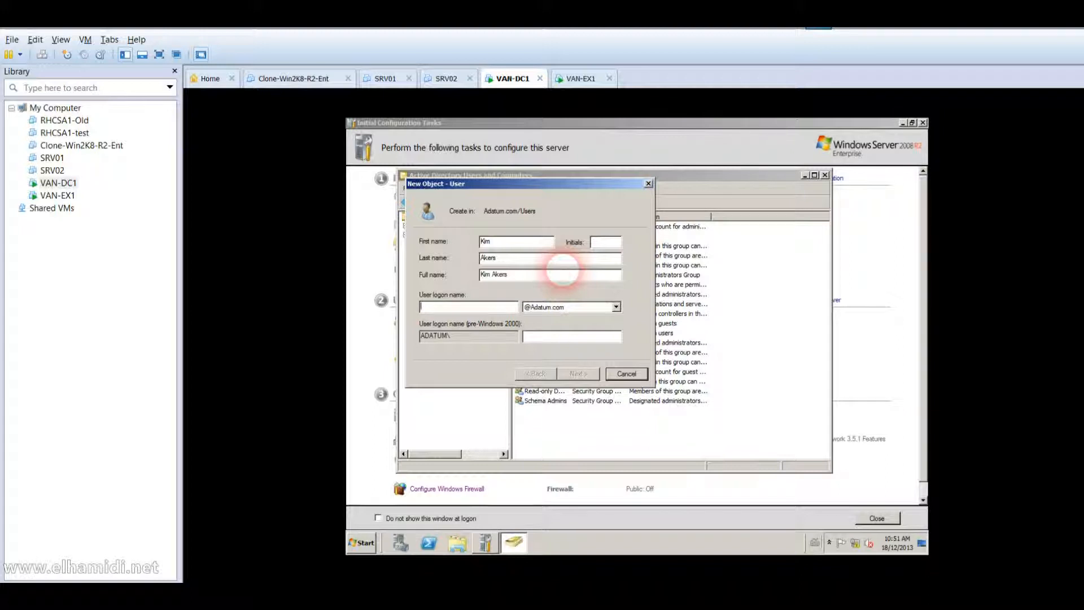
{"action": "type", "text": "Kim_Akers"}
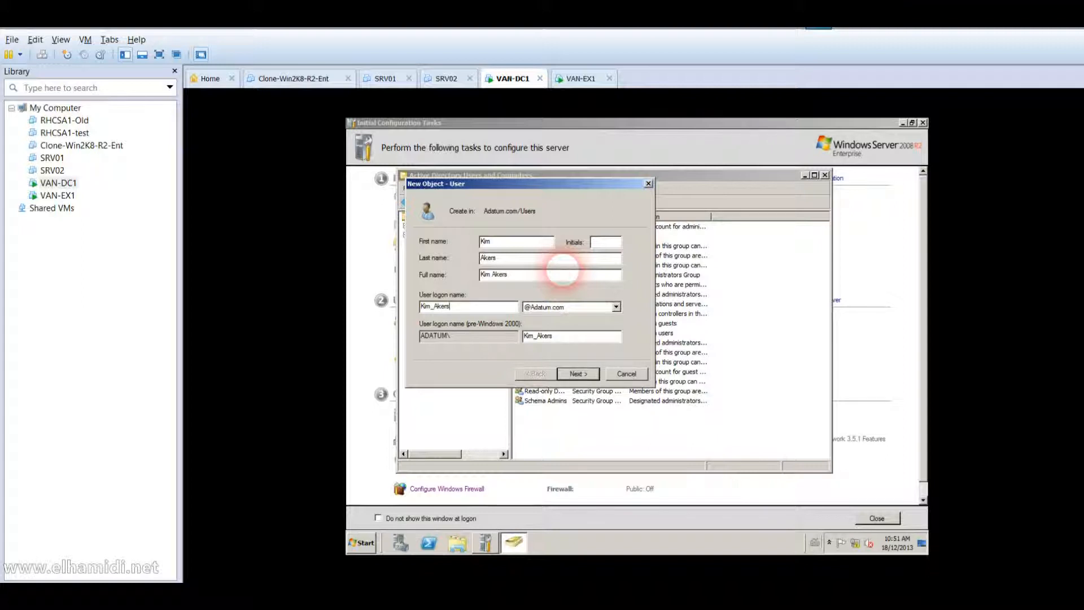
{"action": "key", "text": "Return"}
Set and confirm the account password, make it never expire, and create the user.
{"action": "type", "text": "Pa$$w0rd"}
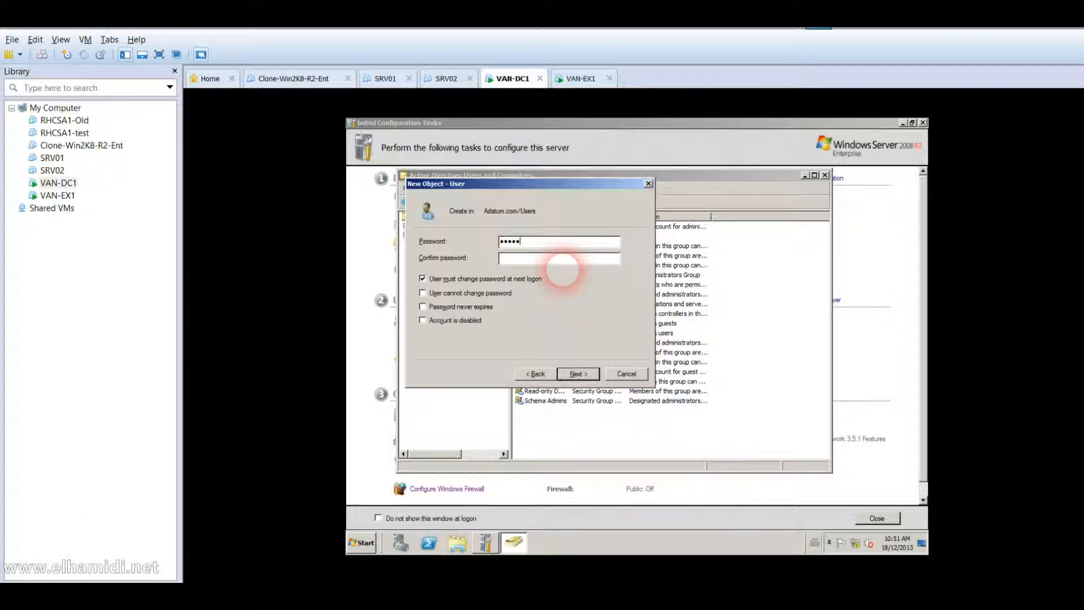
{"action": "key", "text": "Tab"}
{"action": "type", "text": "Pa$$w0rd"}
{"action": "left_click", "coordinate": [569, 278]}
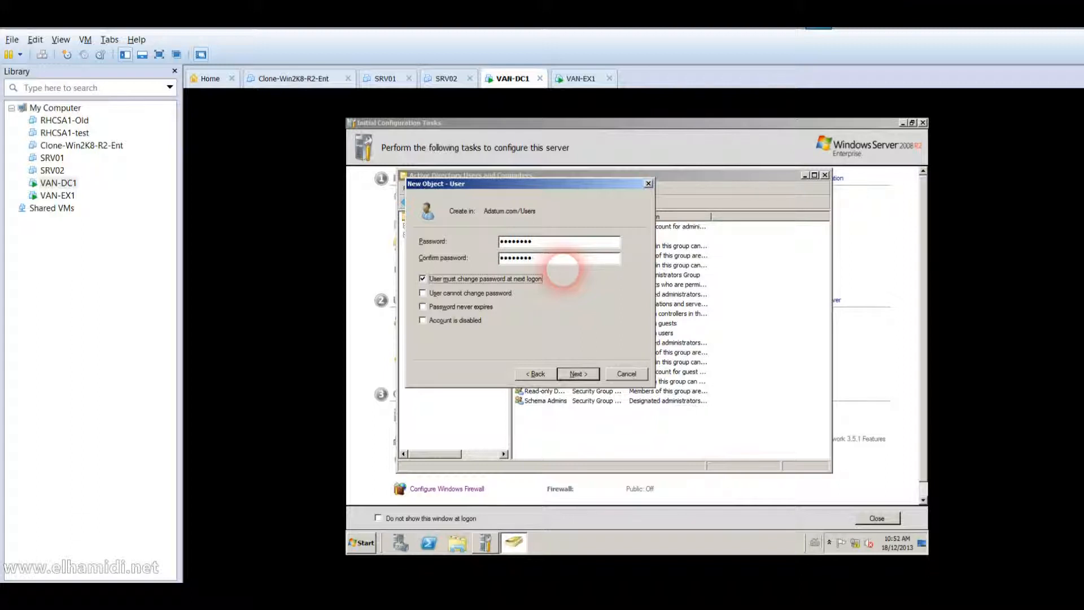
{"action": "key", "text": "Tab"}
{"action": "key", "text": "Tab"}
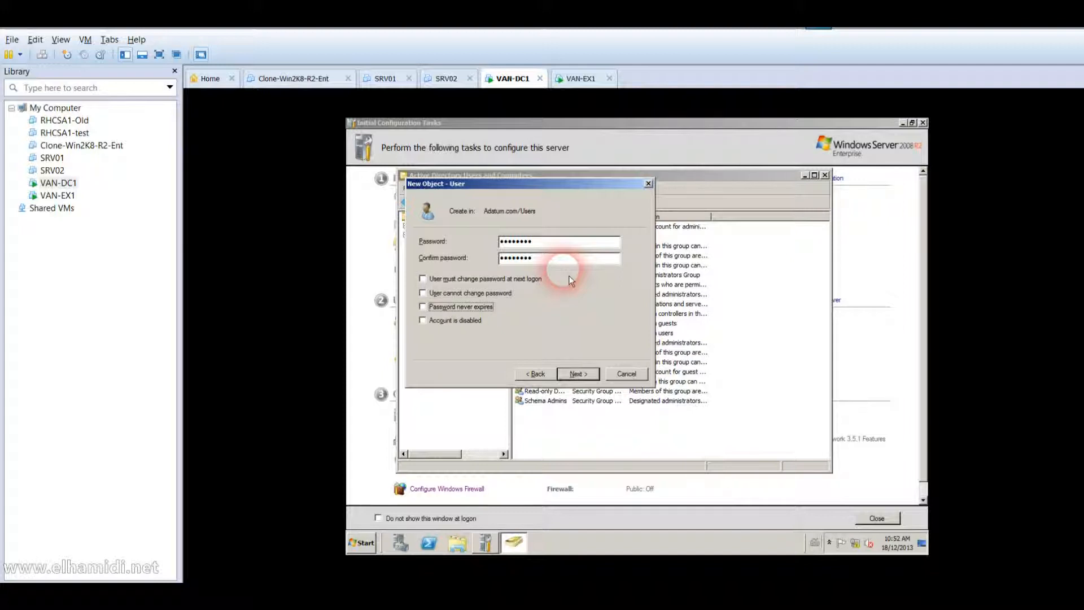
{"action": "left_click", "coordinate": [579, 373]}
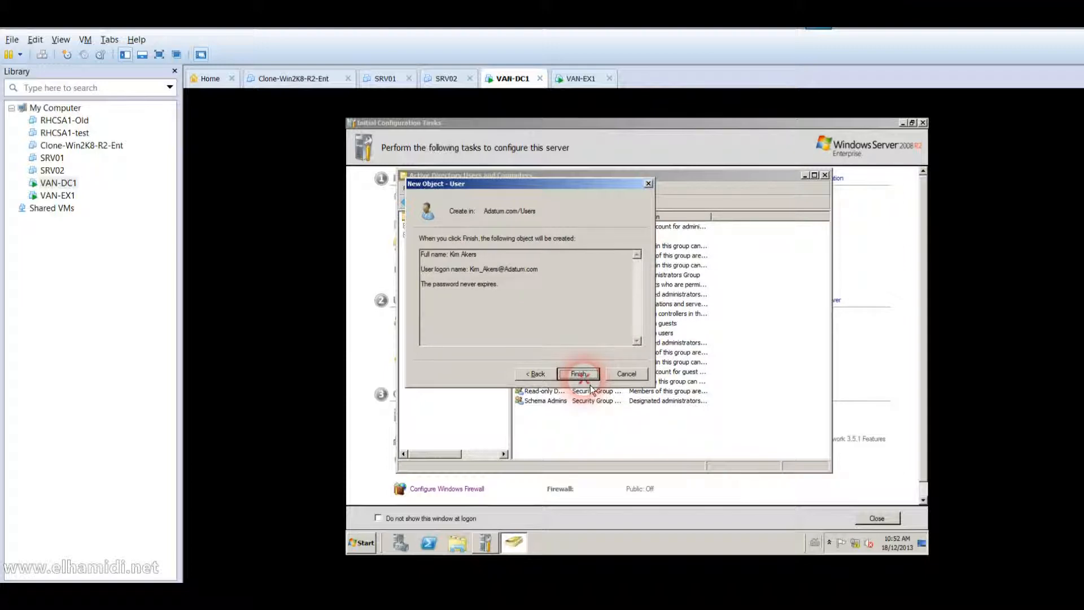
{"action": "left_click", "coordinate": [580, 374]}
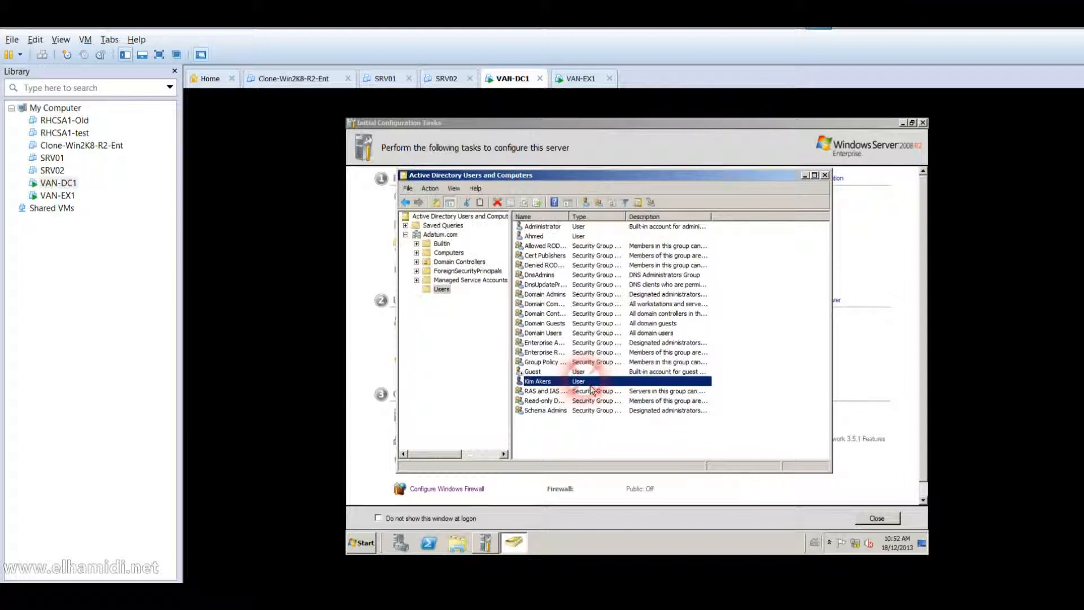
In the new user's properties, add Enterprise Admins to its Member Of list.
{"action": "right_click", "coordinate": [552, 382]}
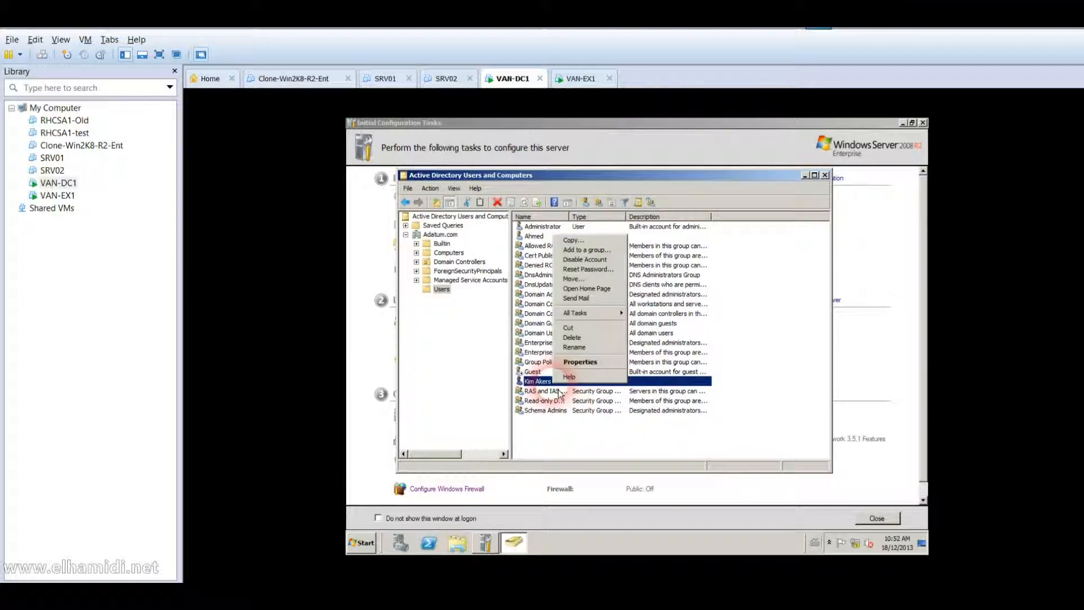
{"action": "left_click", "coordinate": [594, 368]}
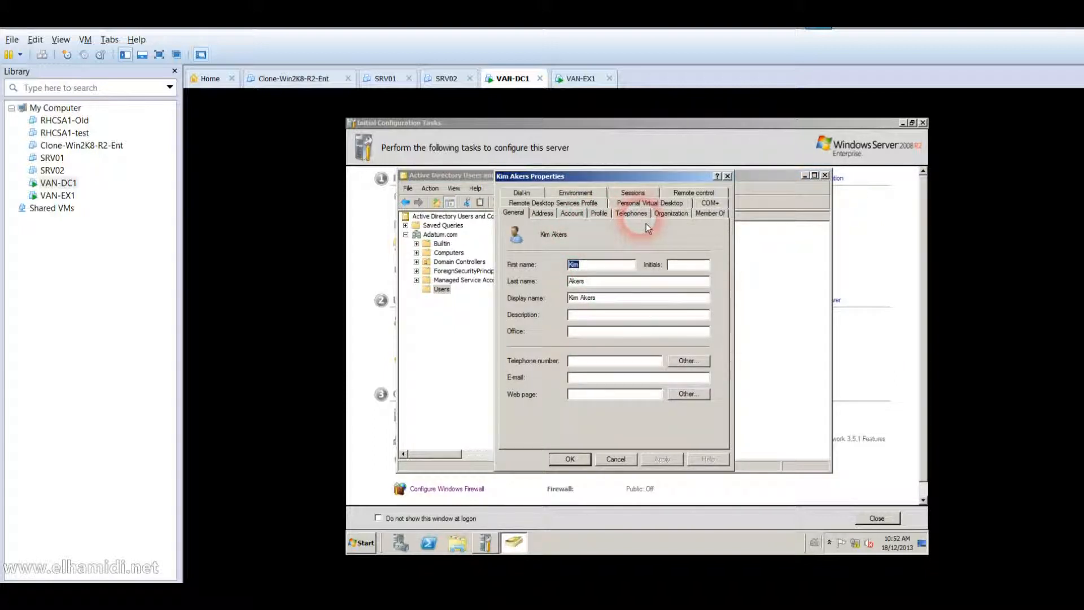
{"action": "left_click", "coordinate": [708, 217]}
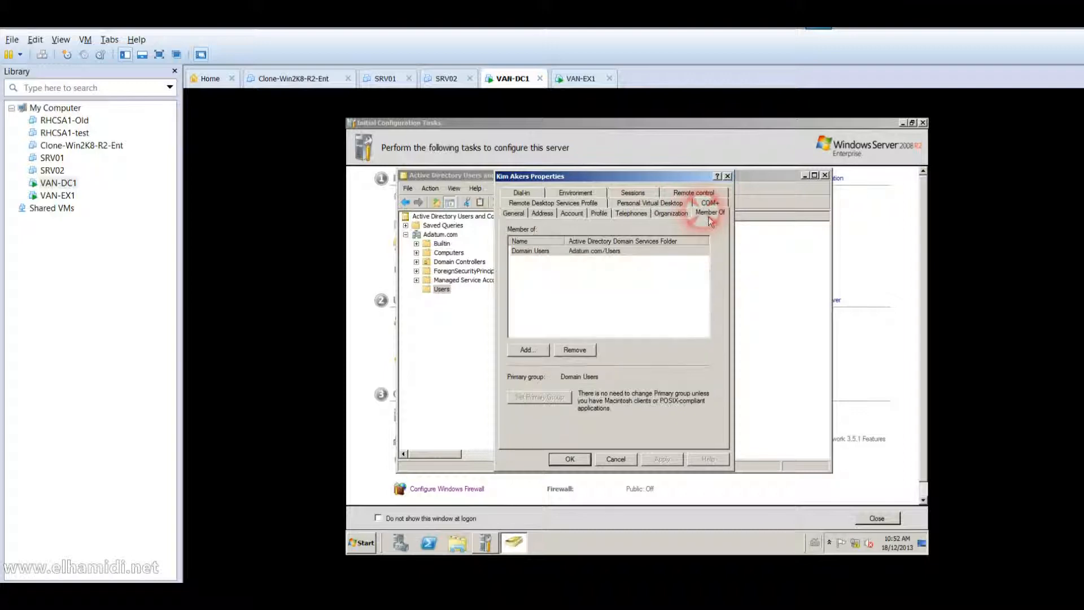
{"action": "left_click", "coordinate": [604, 259]}
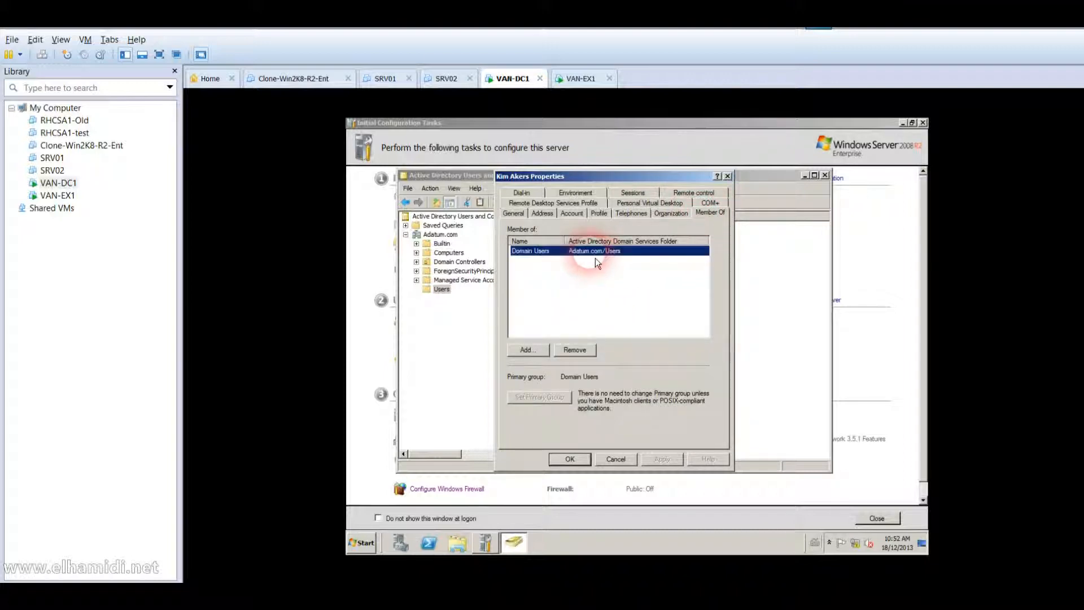
{"action": "left_click", "coordinate": [532, 354]}
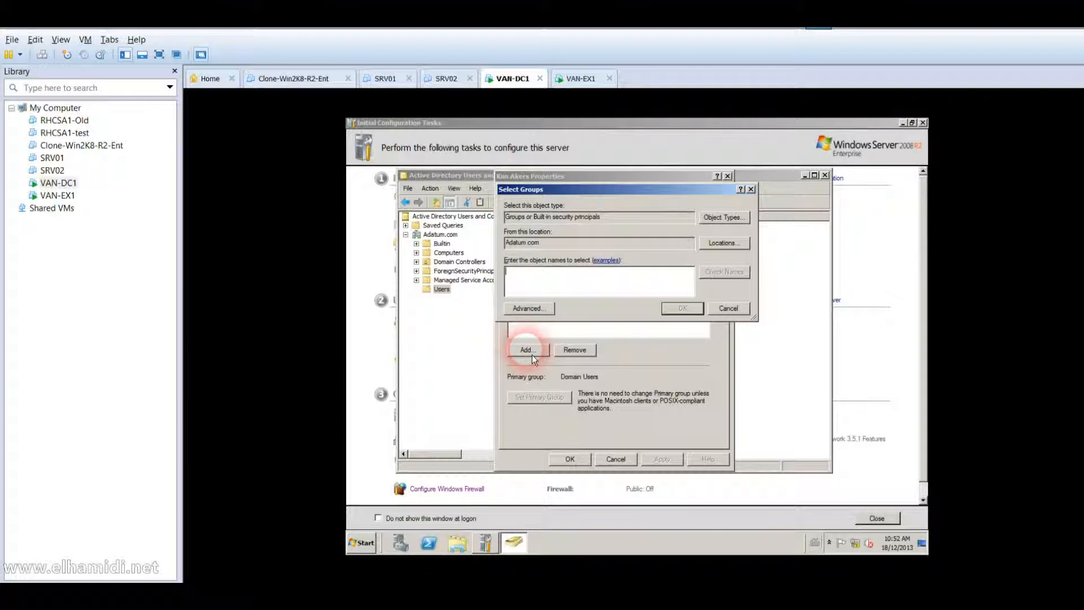
{"action": "type", "text": "ent"}
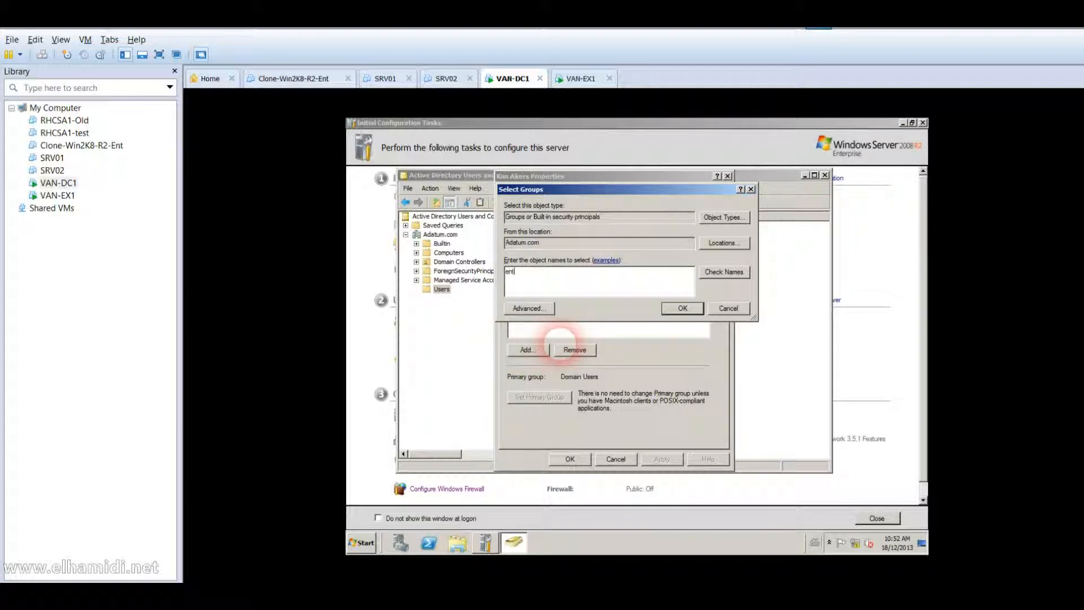
{"action": "type", "text": "erprise"}
{"action": "key", "text": "Return"}
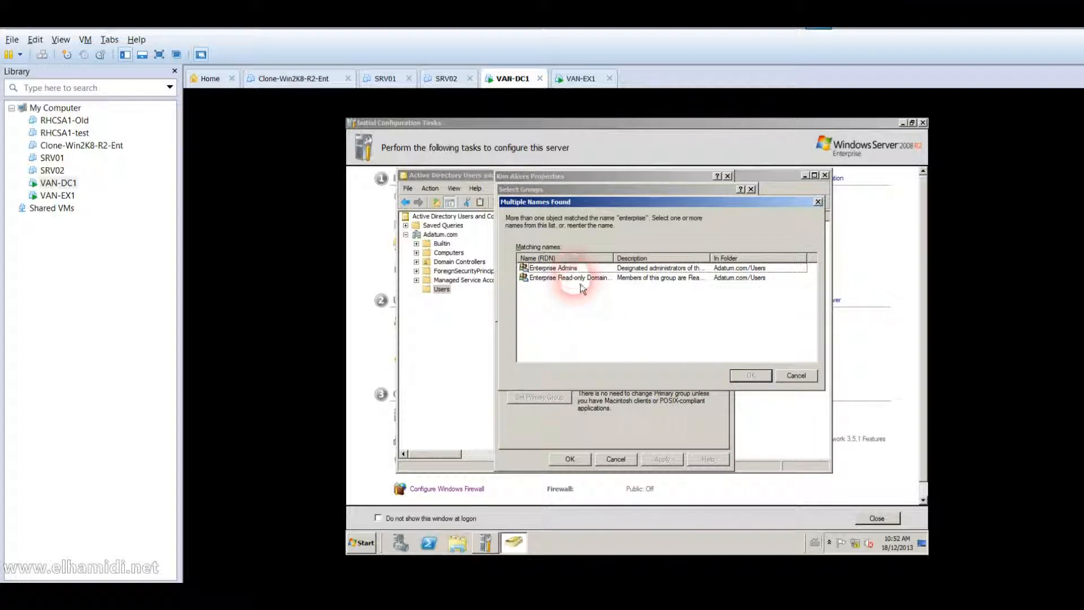
{"action": "left_click", "coordinate": [573, 269]}
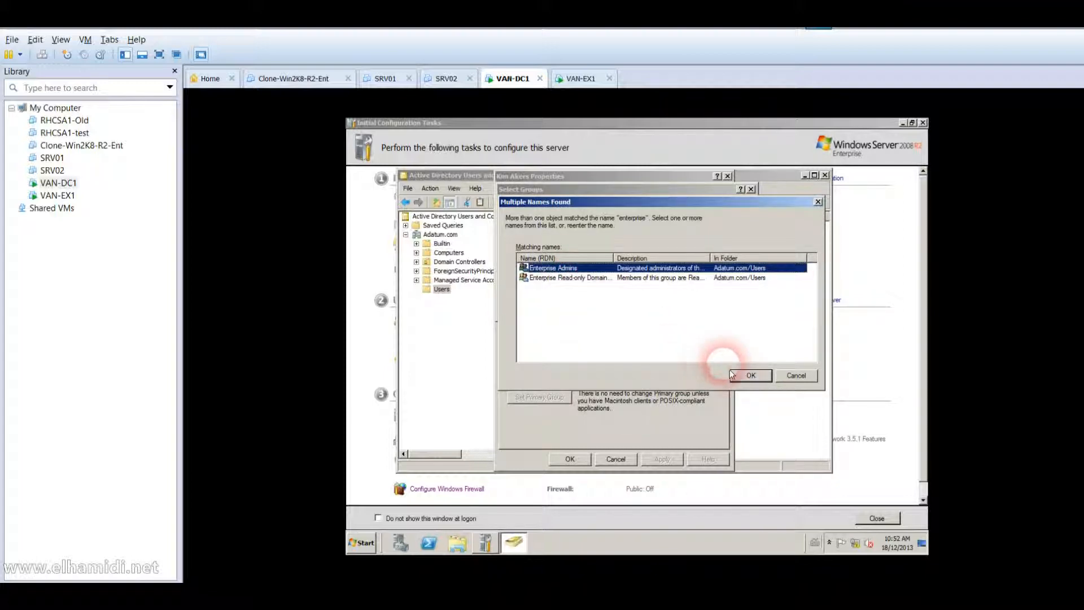
{"action": "left_click", "coordinate": [742, 377]}
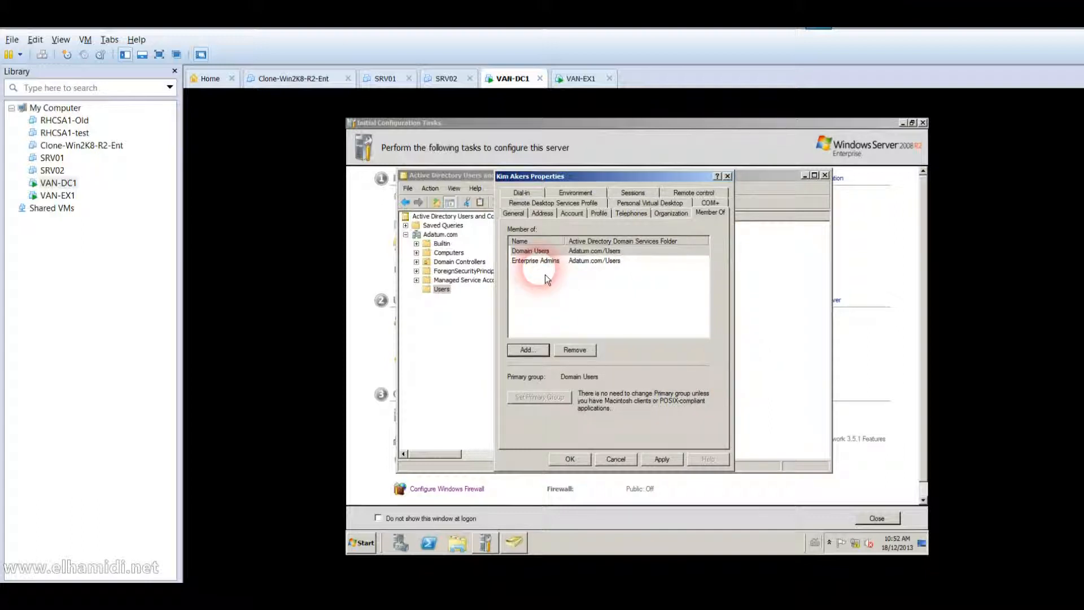
Add the Domain Admins group to the user's memberships.
{"action": "left_click", "coordinate": [543, 354]}
{"action": "type", "text": "domain"}
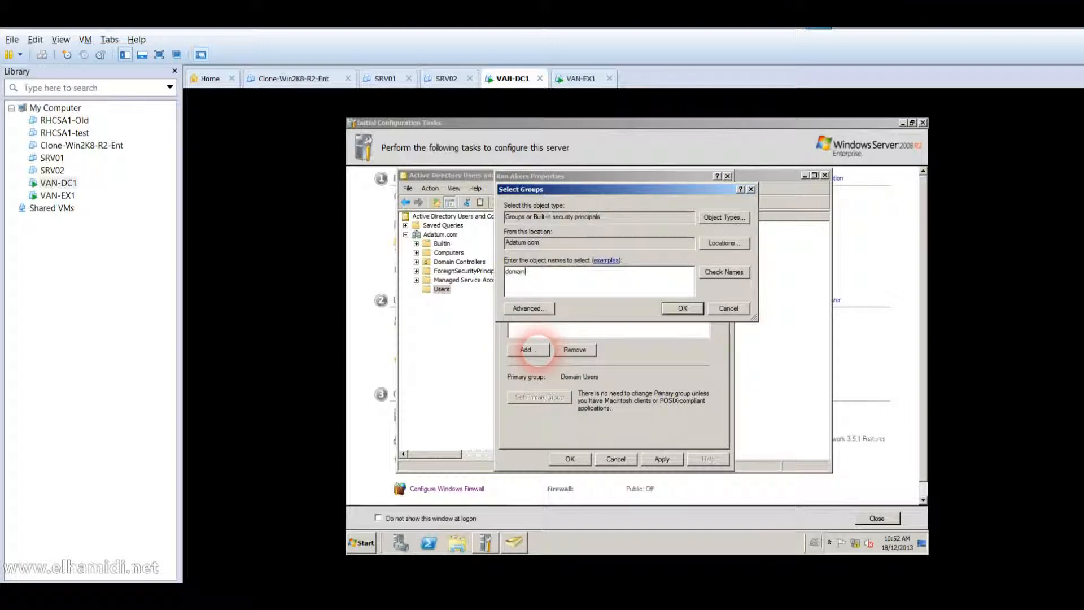
{"action": "key", "text": "Return"}
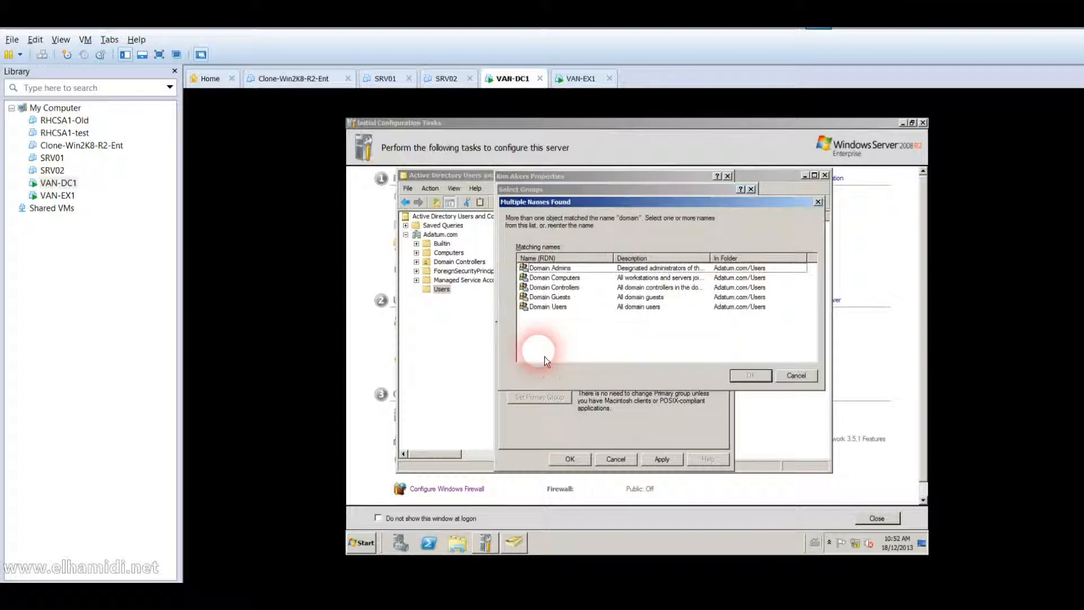
{"action": "left_click", "coordinate": [574, 278]}
{"action": "left_click", "coordinate": [570, 271]}
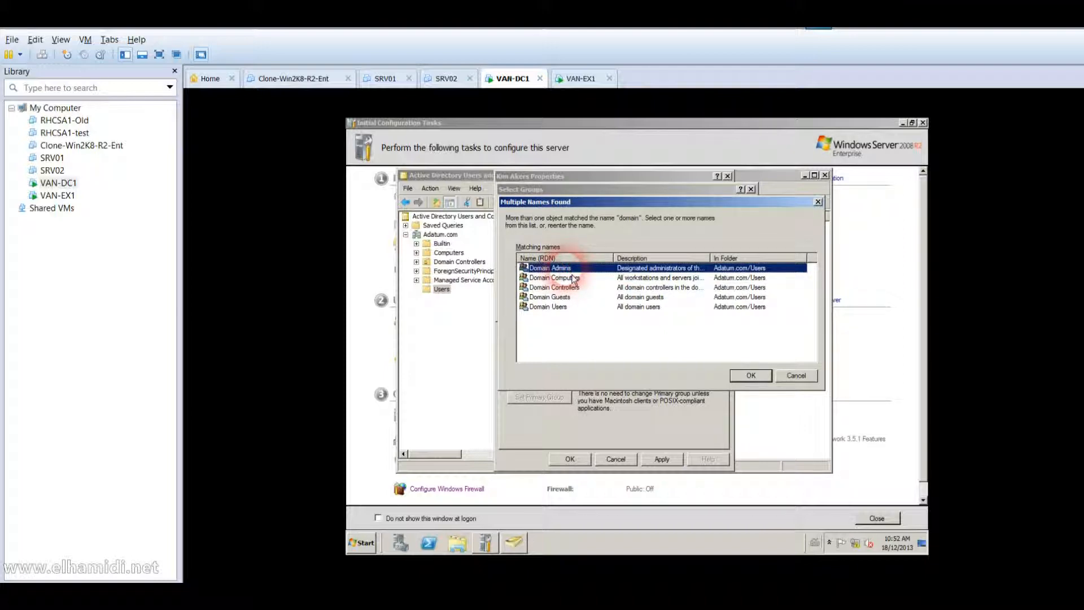
{"action": "left_click", "coordinate": [749, 375]}
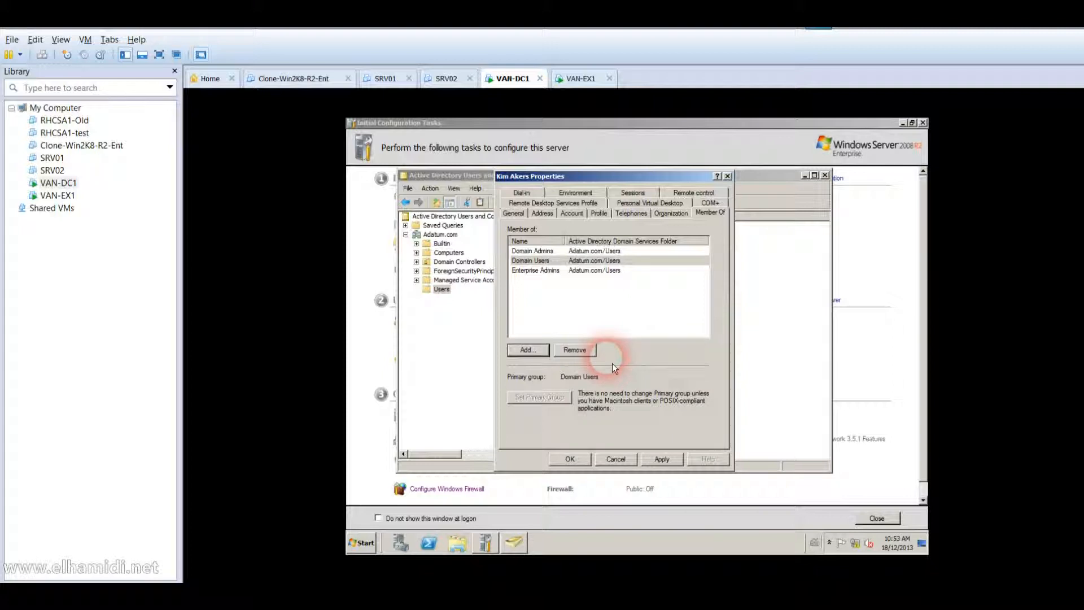
Add Schema Admins as well and save the group memberships.
{"action": "left_click", "coordinate": [540, 350]}
{"action": "type", "text": "schema"}
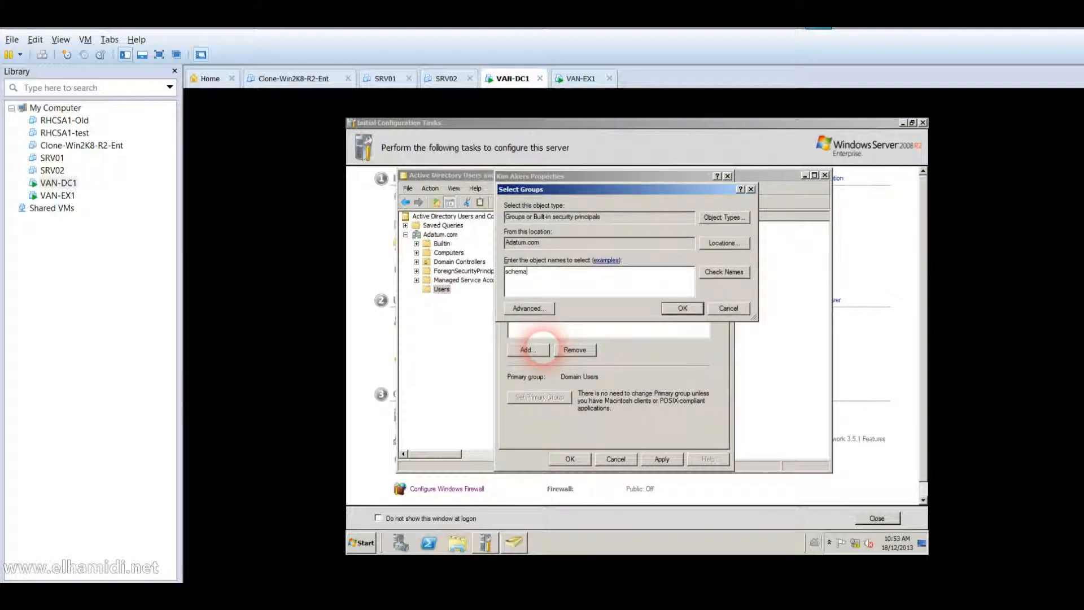
{"action": "key", "text": "Return"}
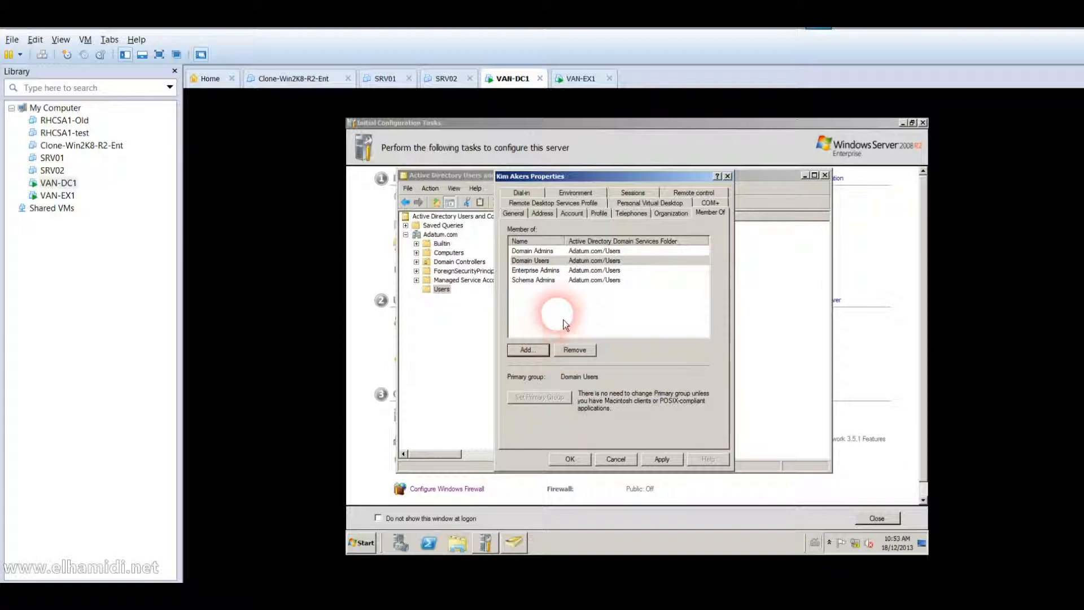
{"action": "left_click", "coordinate": [557, 280]}
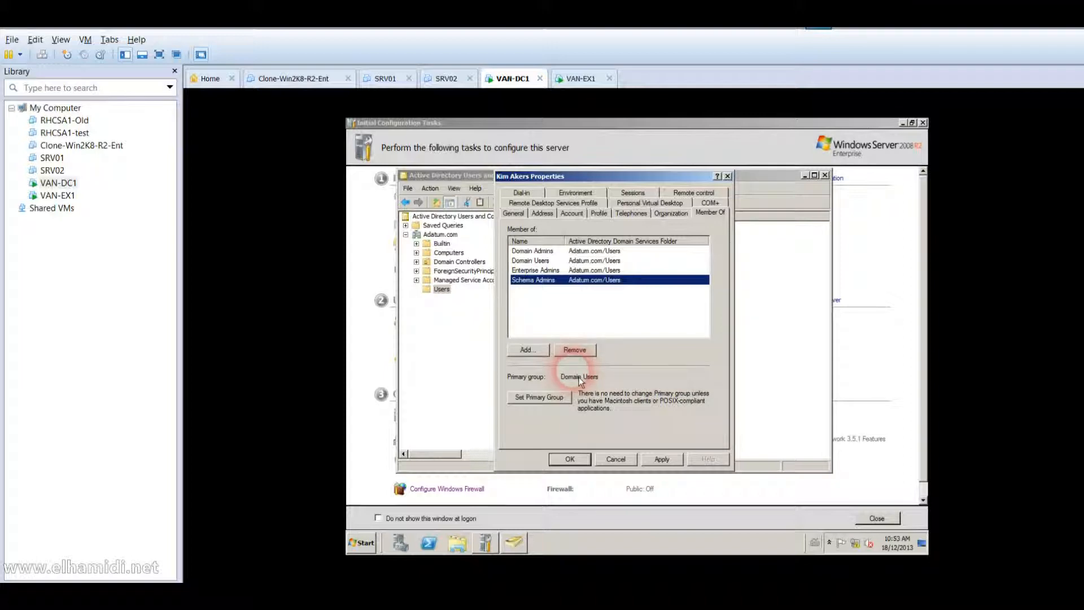
{"action": "left_click", "coordinate": [569, 459]}
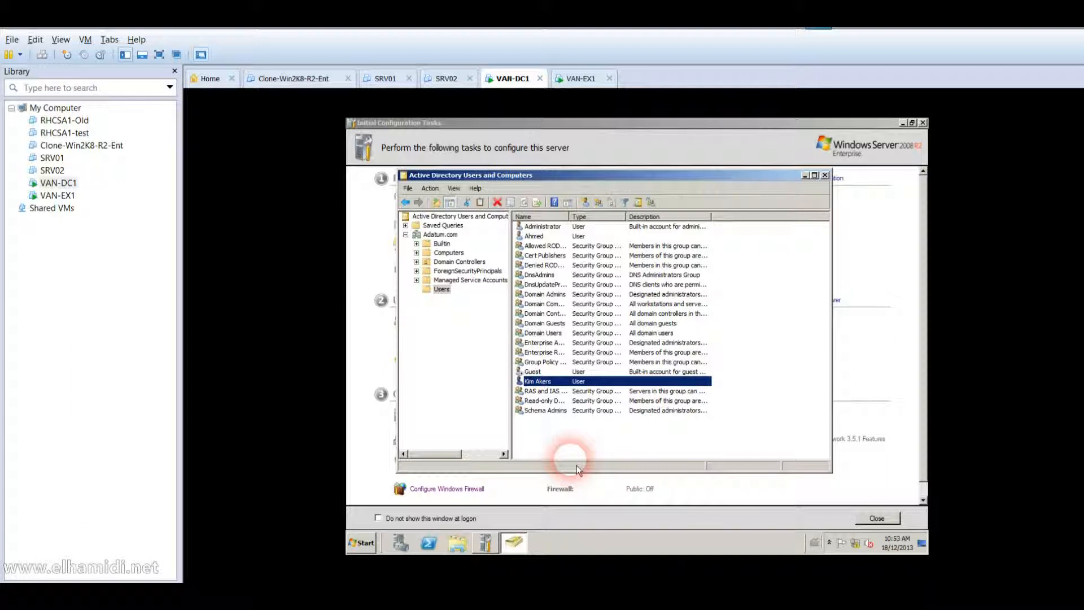
Verify the user's group memberships, then close ADUC and Initial Configuration Tasks.
{"action": "right_click", "coordinate": [546, 381]}
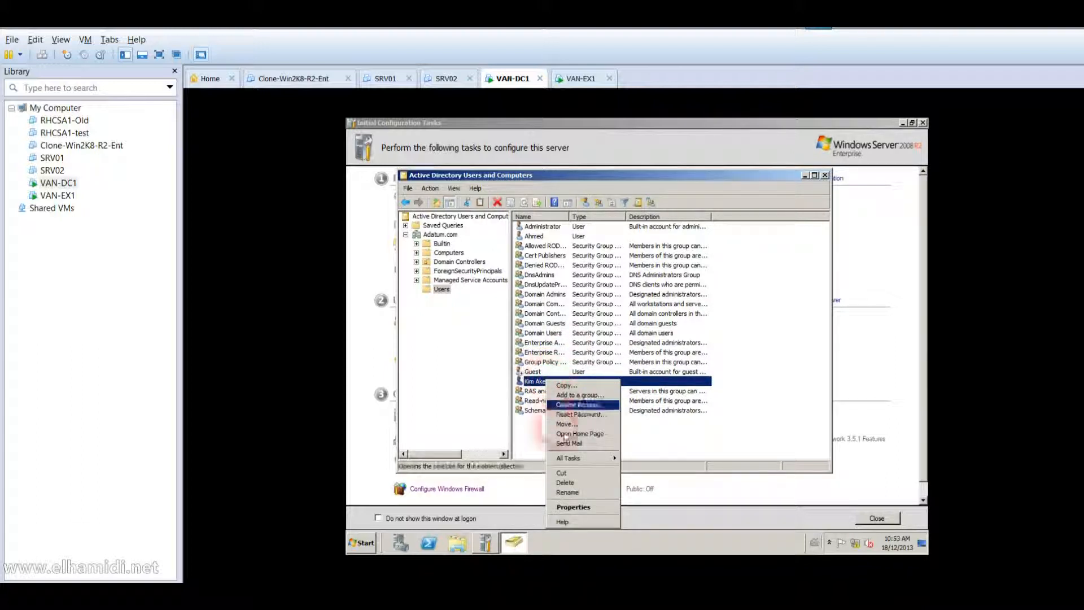
{"action": "left_click", "coordinate": [567, 507]}
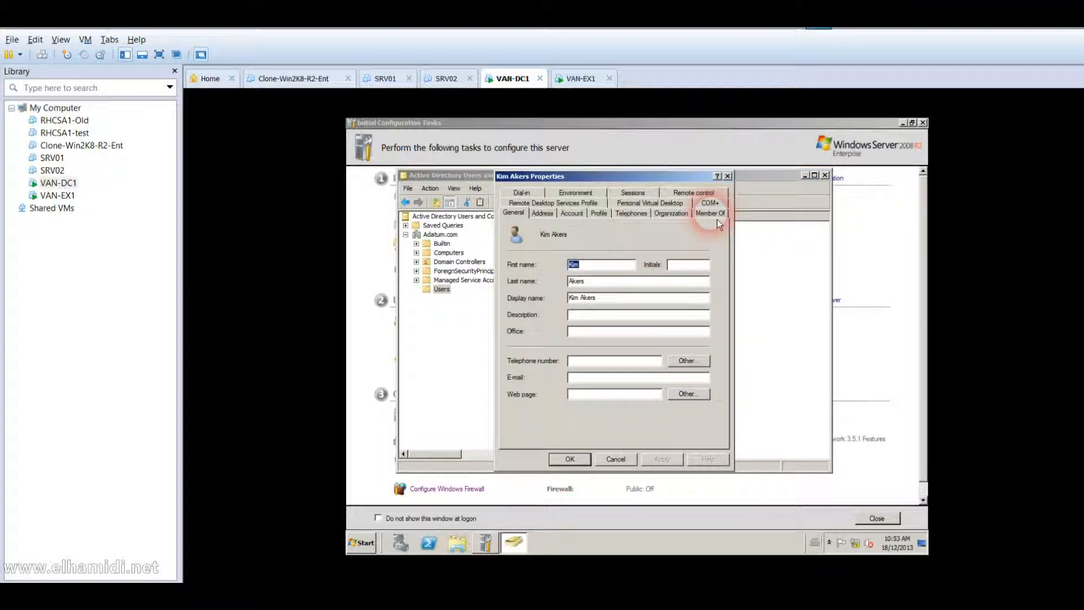
{"action": "left_click", "coordinate": [717, 219]}
{"action": "left_click", "coordinate": [646, 252]}
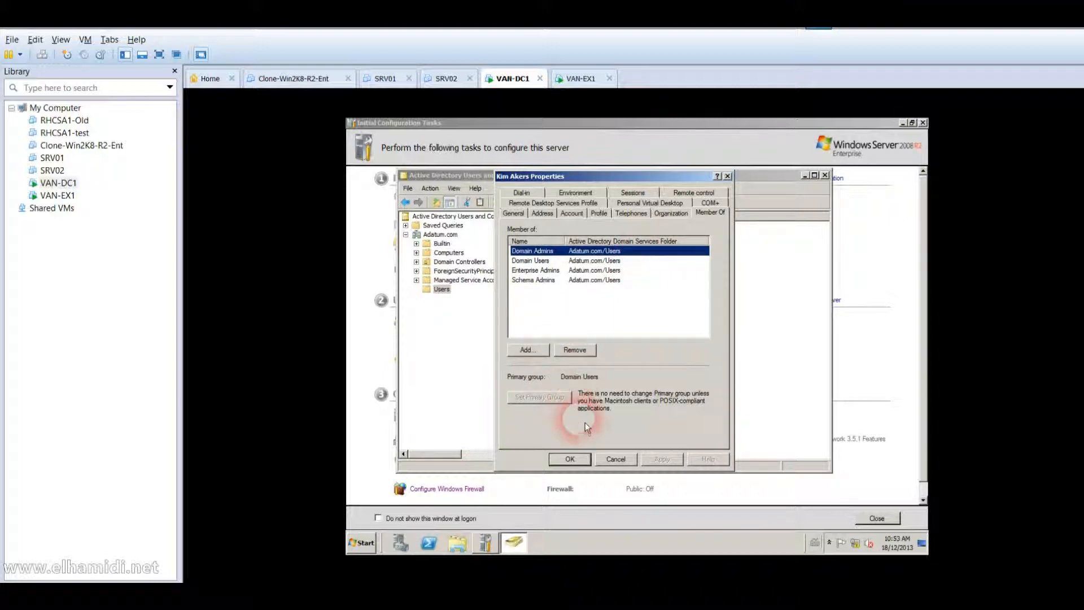
{"action": "left_click", "coordinate": [576, 465]}
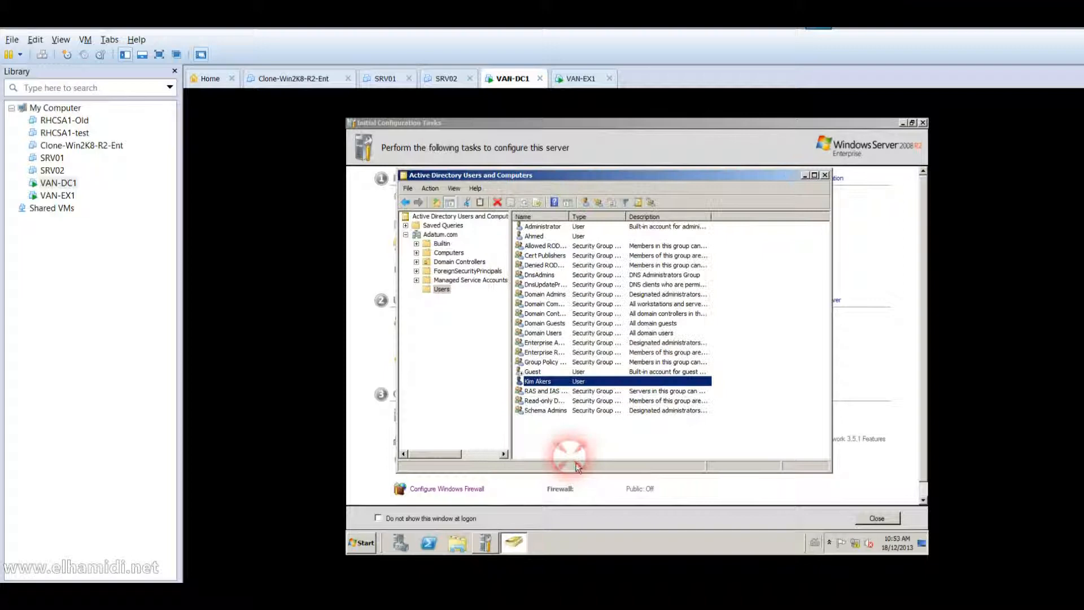
{"action": "left_click", "coordinate": [825, 175]}
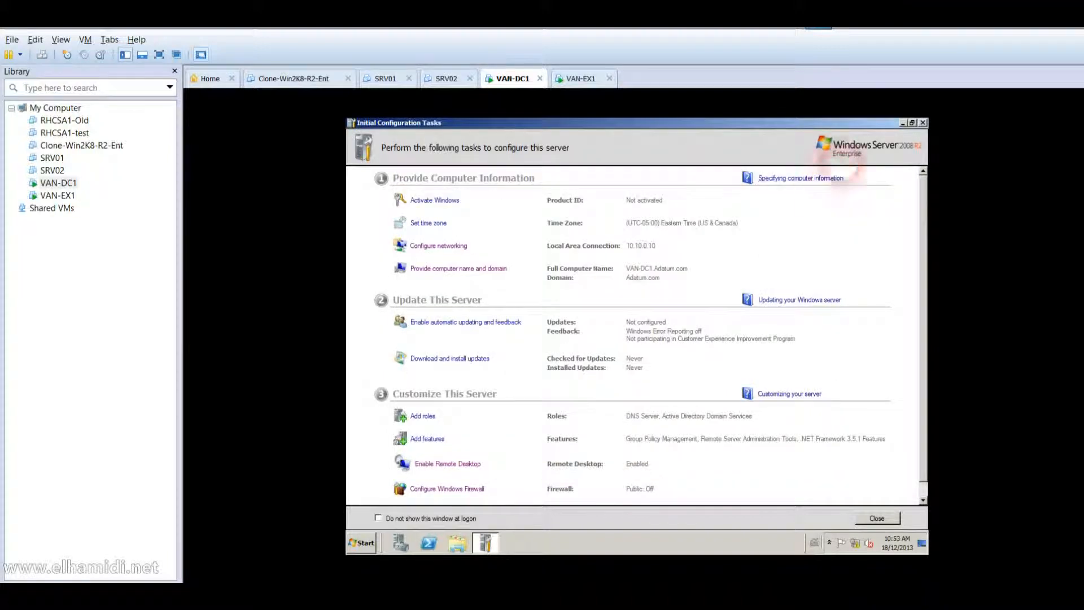
{"action": "left_click", "coordinate": [922, 123]}
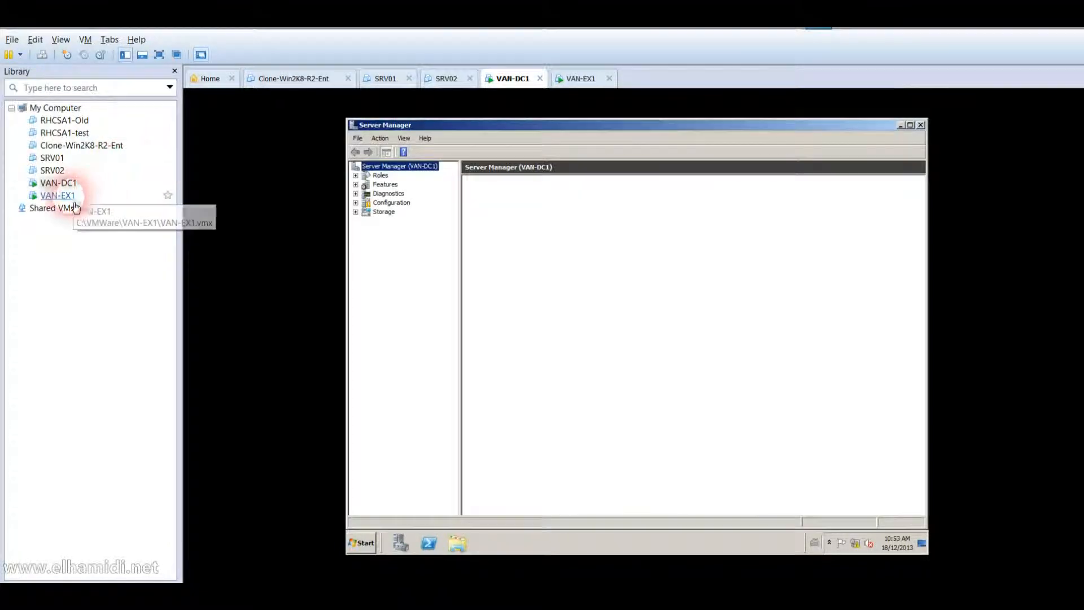
On VAN-EX1, dismiss the Extraction Complete message, then switch back to VAN-DC1.
{"action": "left_click", "coordinate": [72, 195]}
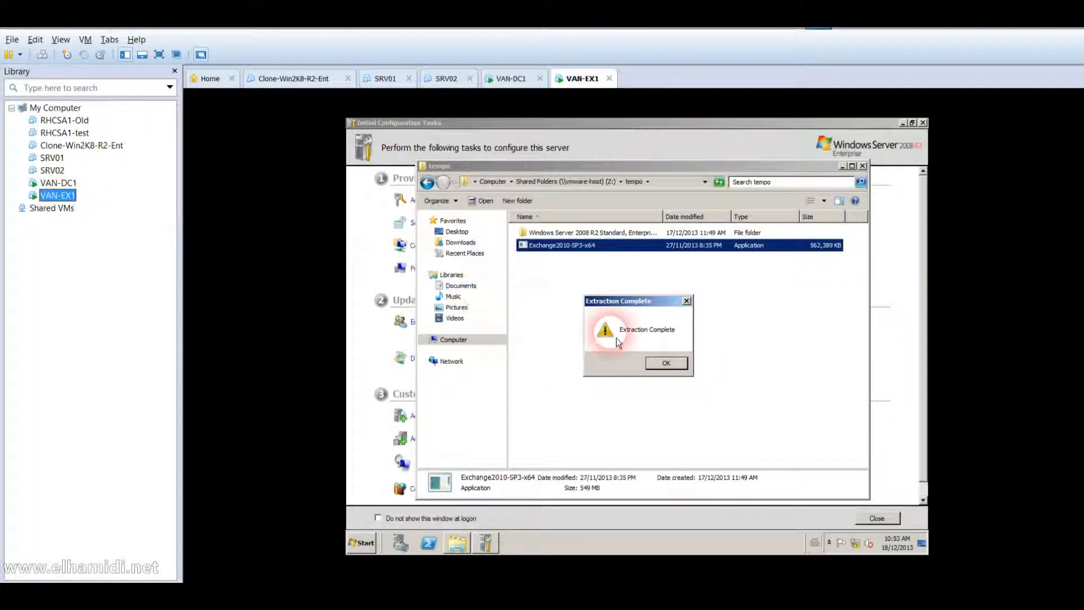
{"action": "left_click", "coordinate": [679, 372]}
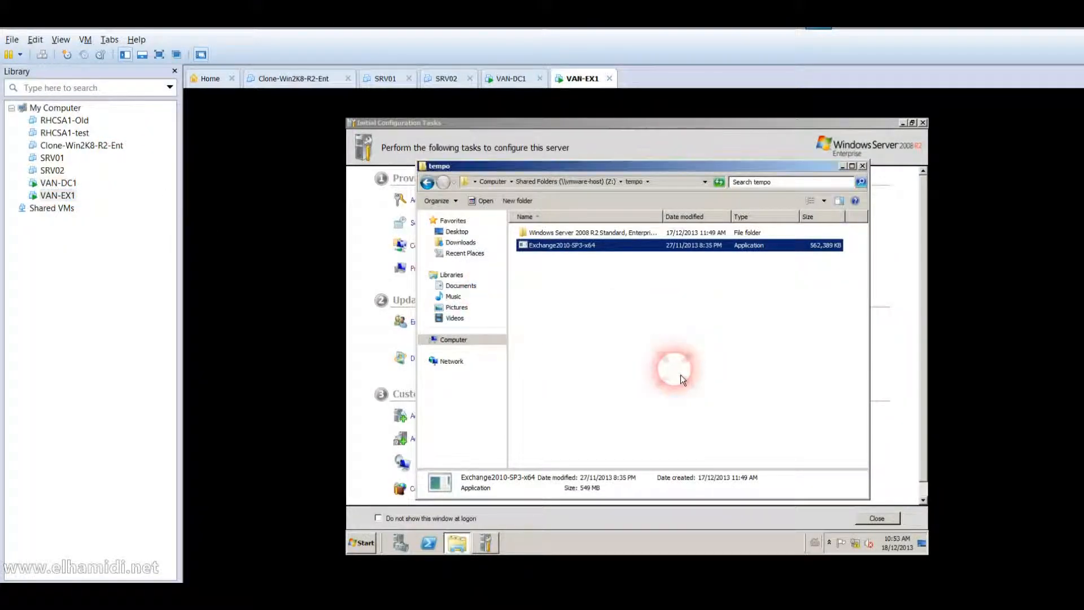
{"action": "left_click", "coordinate": [595, 370]}
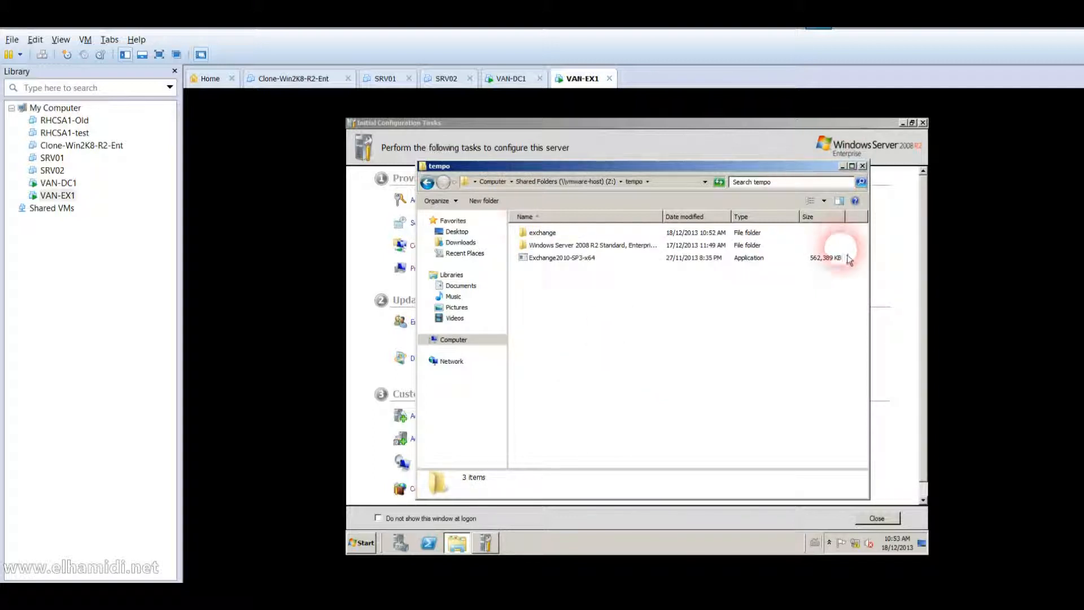
{"action": "left_click", "coordinate": [58, 183]}
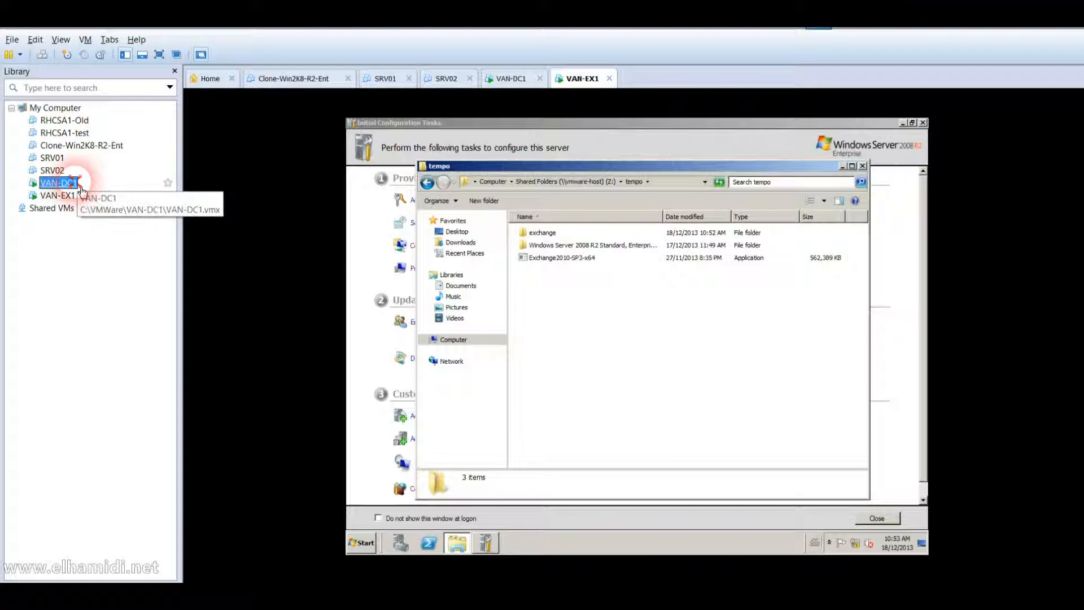
Open a command prompt, change to Z:\tempo\exchange, and run setup /PrepareSchema.
{"action": "left_click", "coordinate": [367, 549]}
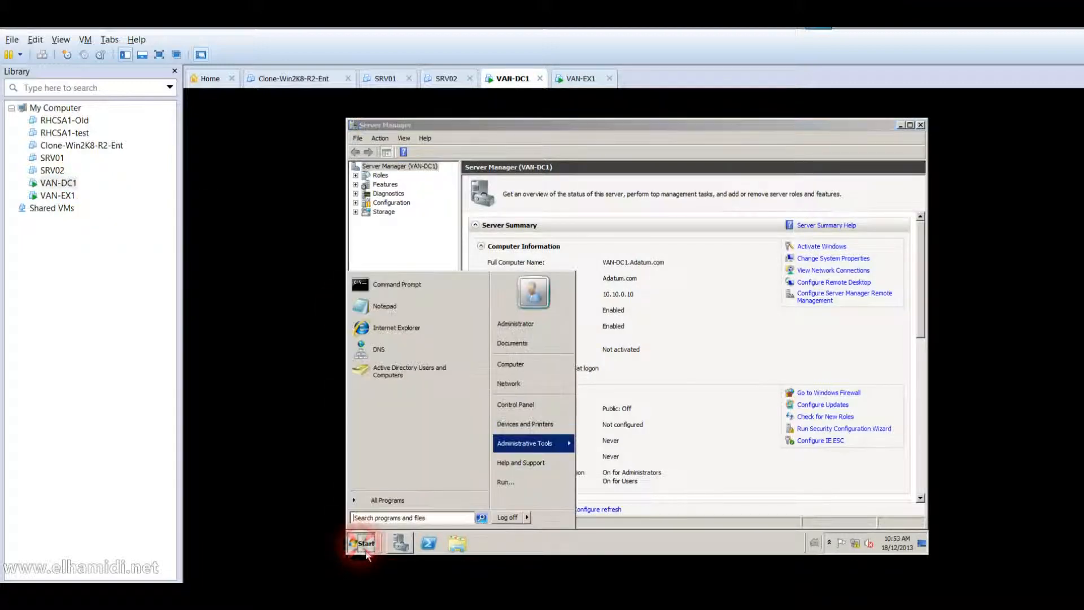
{"action": "type", "text": "cmd"}
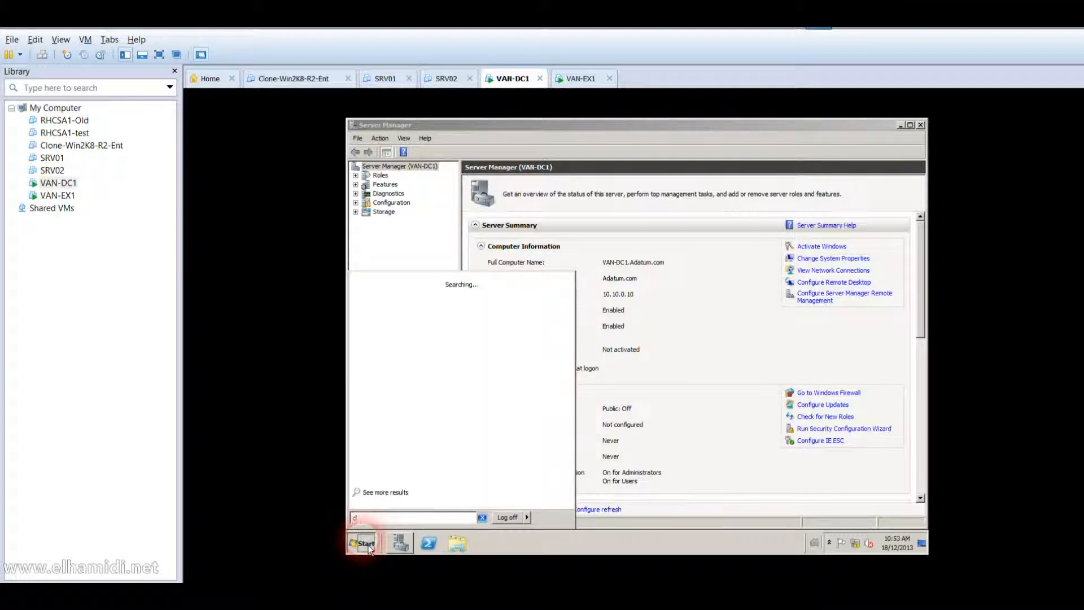
{"action": "key", "text": "Return"}
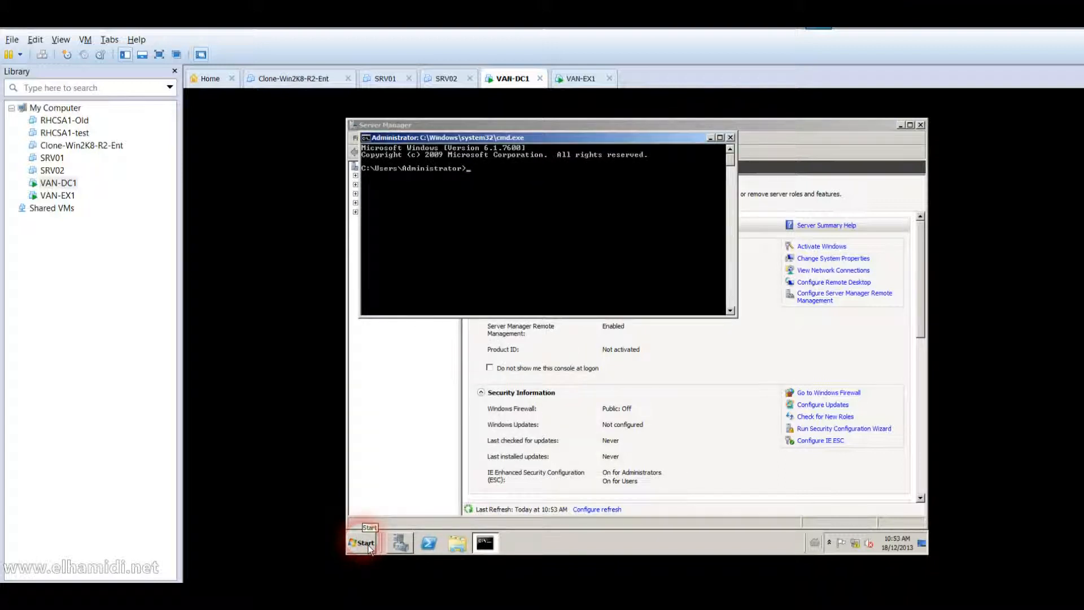
{"action": "type", "text": "z:"}
{"action": "key", "text": "Return"}
{"action": "type", "text": "cd tempo"}
{"action": "key", "text": "Return"}
{"action": "type", "text": "c"}
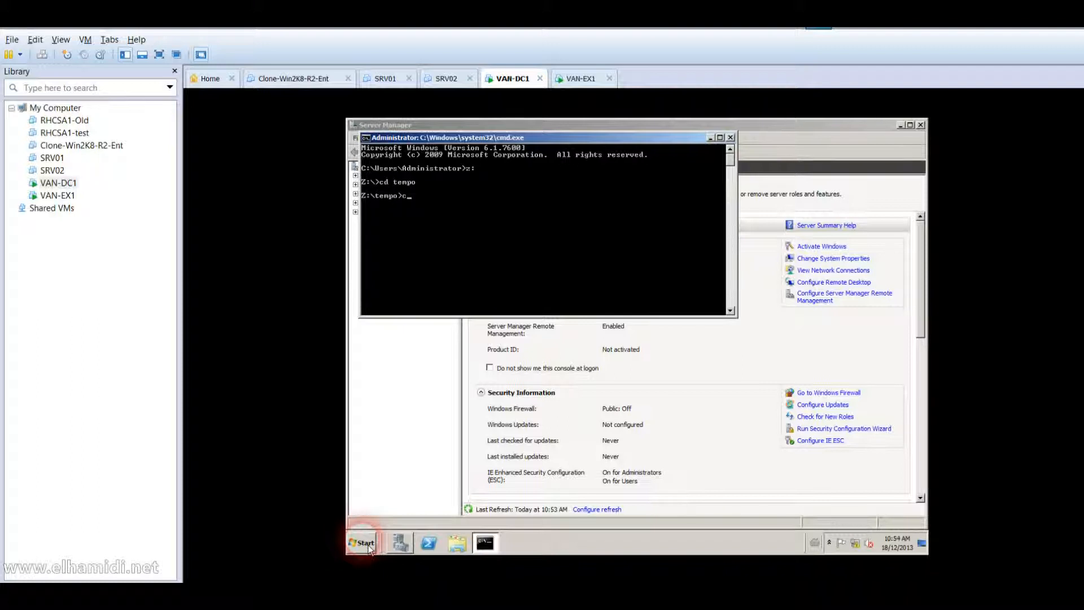
{"action": "type", "text": "d exchange"}
{"action": "key", "text": "Return"}
{"action": "type", "text": "etup"}
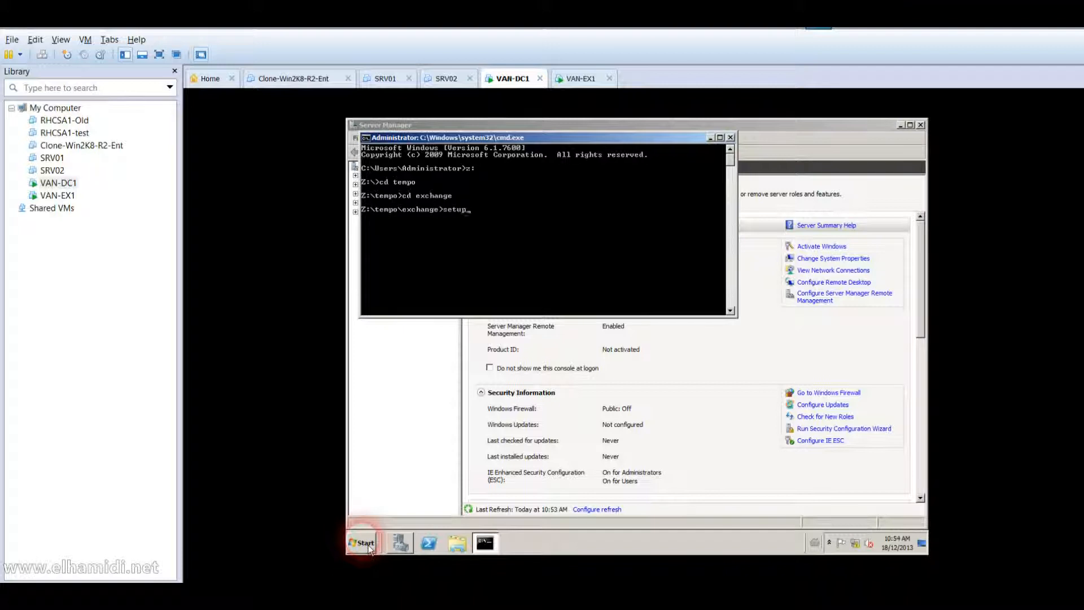
{"action": "type", "text": " /PrepareSchema"}
{"action": "key", "text": "Return"}
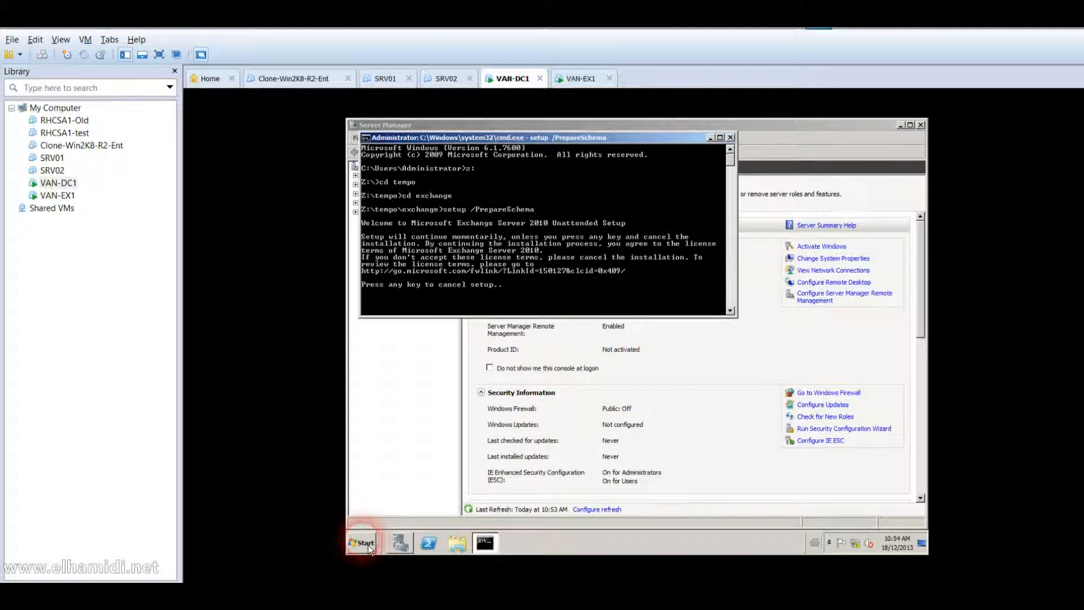
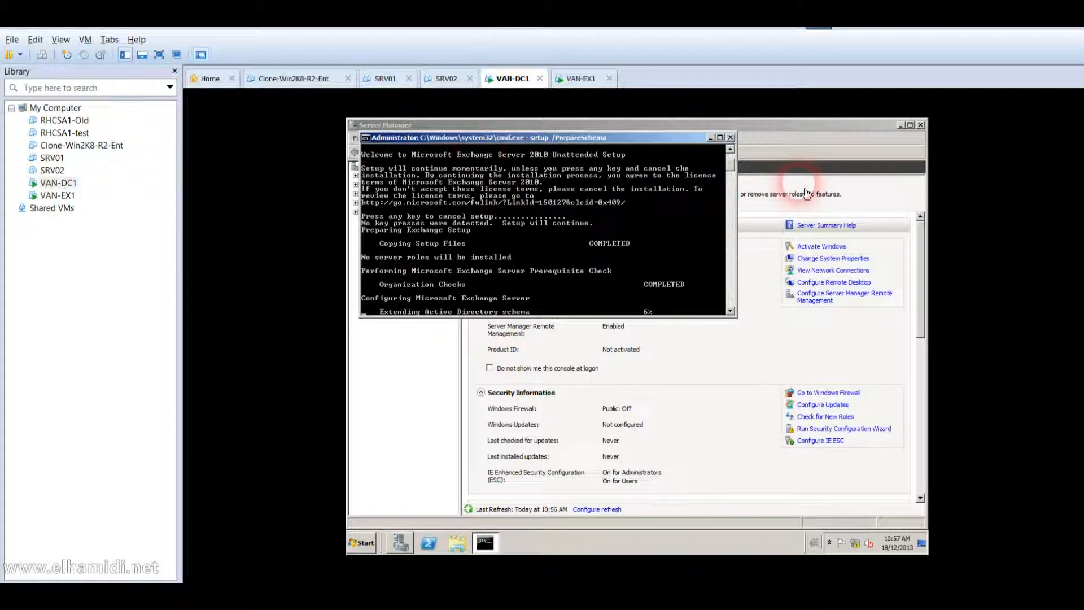
Minimize Server Manager on VAN-DC1 to reveal the /PrepareSchema setup console.
{"action": "left_click", "coordinate": [900, 125]}
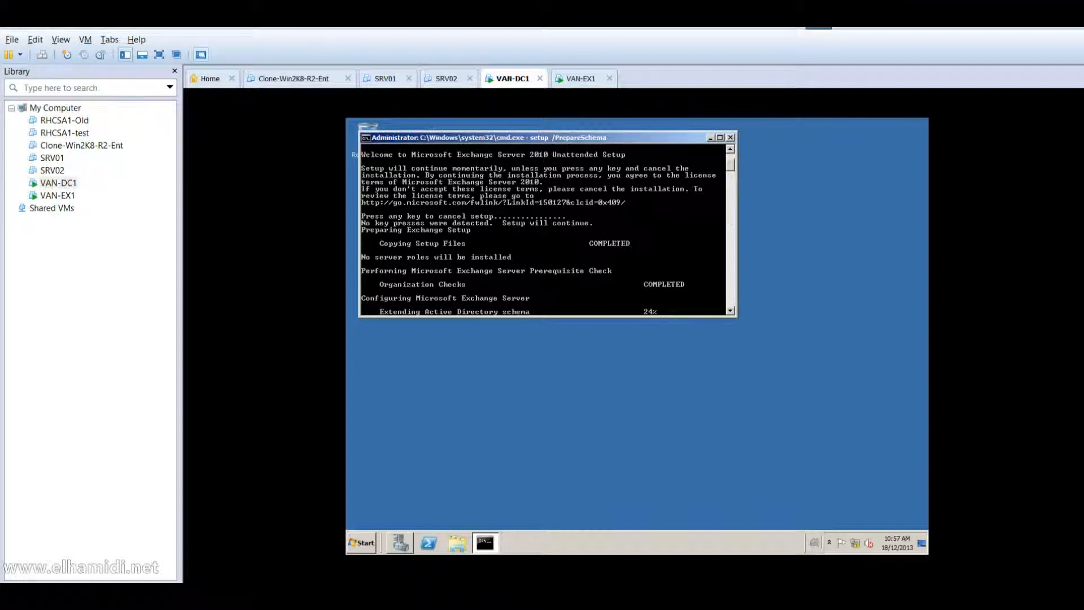
Create a new text document on the VAN-DC1 desktop and paste in the prerequisite PowerShell commands.
{"action": "right_click", "coordinate": [588, 416]}
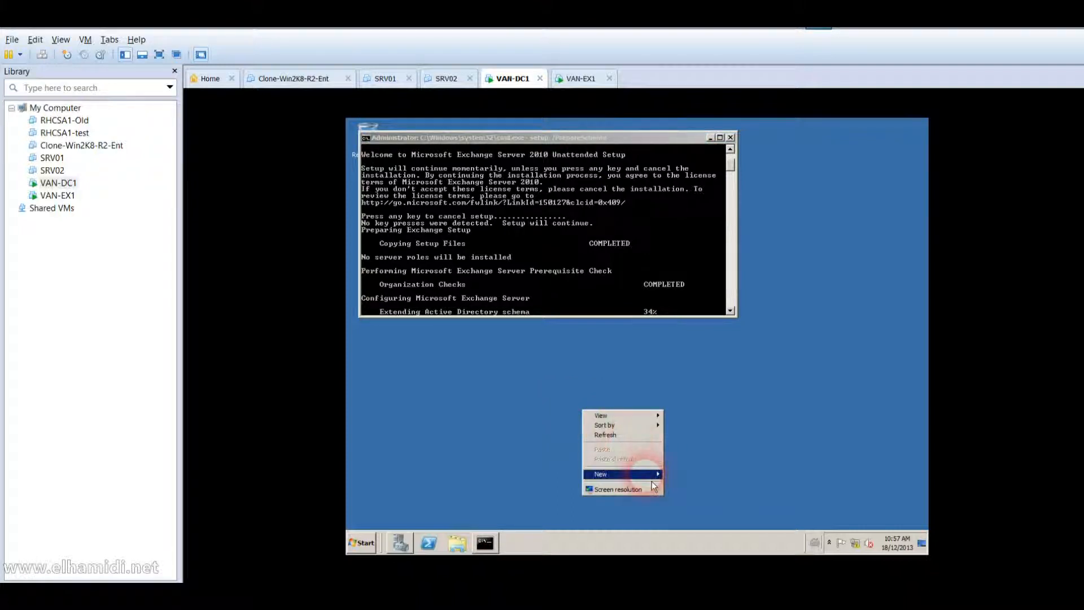
{"action": "mouse_move", "coordinate": [644, 474]}
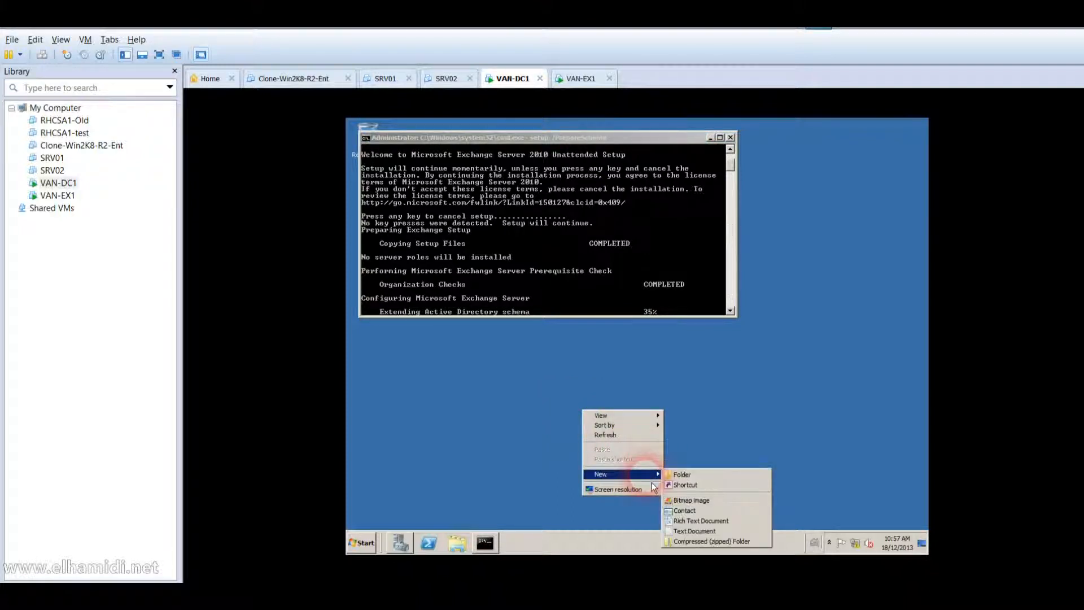
{"action": "left_click", "coordinate": [693, 530]}
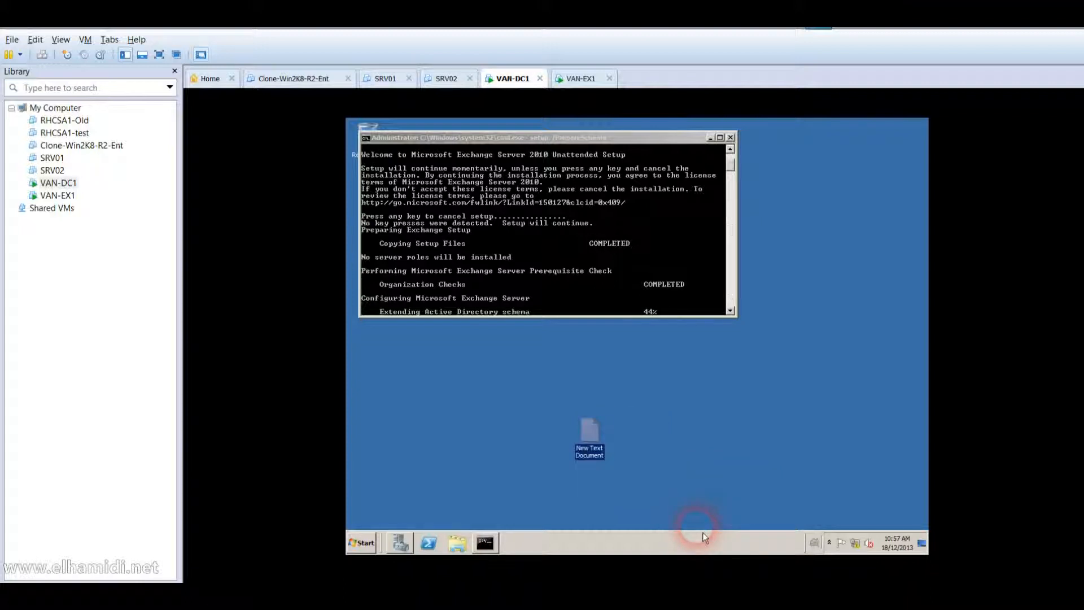
{"action": "key", "text": "Return"}
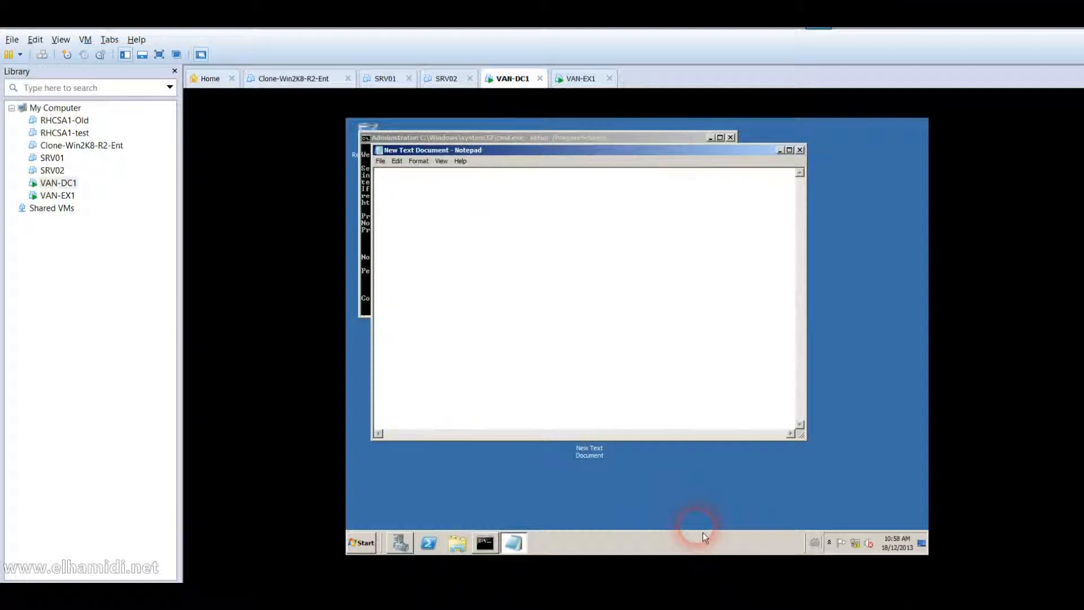
{"action": "type", "text": "Import-Module ServerManager Add-WindowsFeature NET-Framework,RSAT-ADDS,Web-Server,Web-Basic-Auth, Web-Windows-Auth,Web-Metabase,Web-Net-Ext,Web-Lgcy-Mgmt-Console, WAS-Process-Model,RSAT-Web-Server,Web-ISAPI-Ext,Web-Digest-Auth, Web-Dyn-Compression,NET-HTTP-Activation,RPC-Over-HTTP-Proxy"}
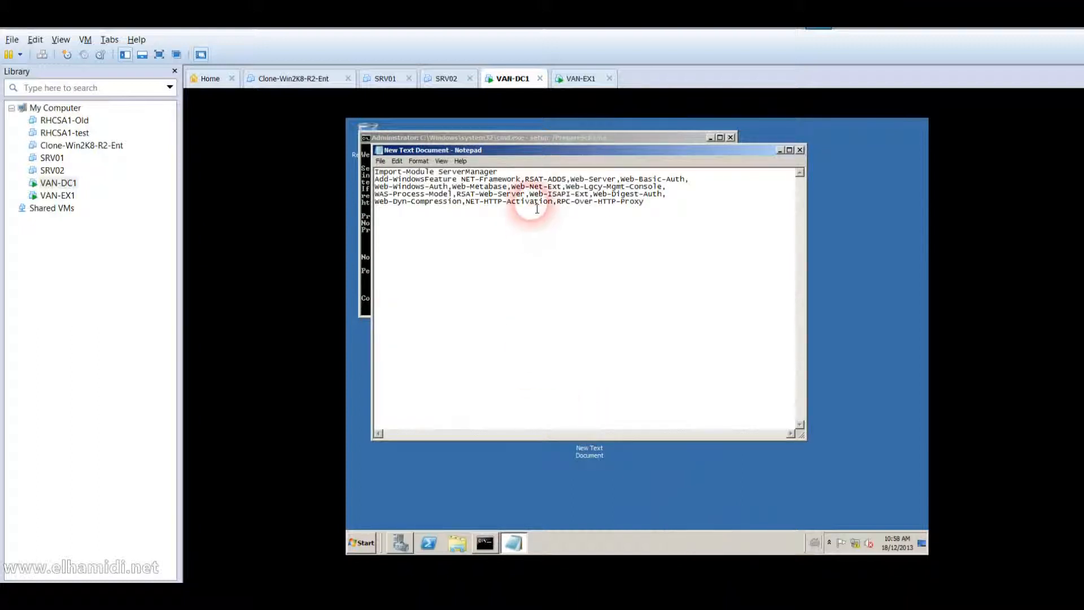
Join the Add-WindowsFeature command and its feature names into one line, then return to the setup console.
{"action": "left_click", "coordinate": [523, 178]}
{"action": "key", "text": "Return"}
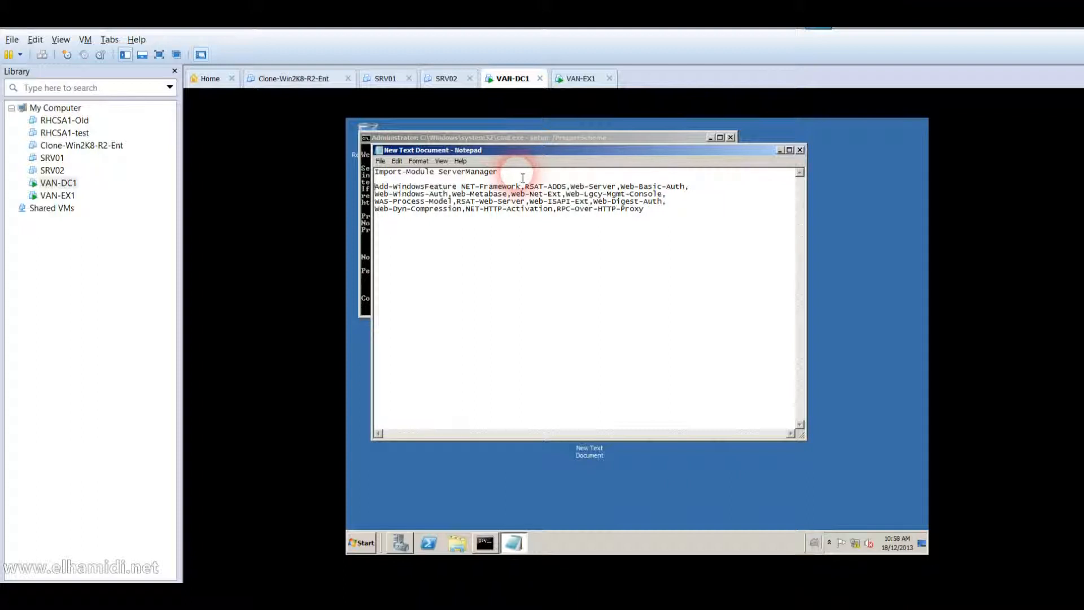
{"action": "key", "text": "BackSpace"}
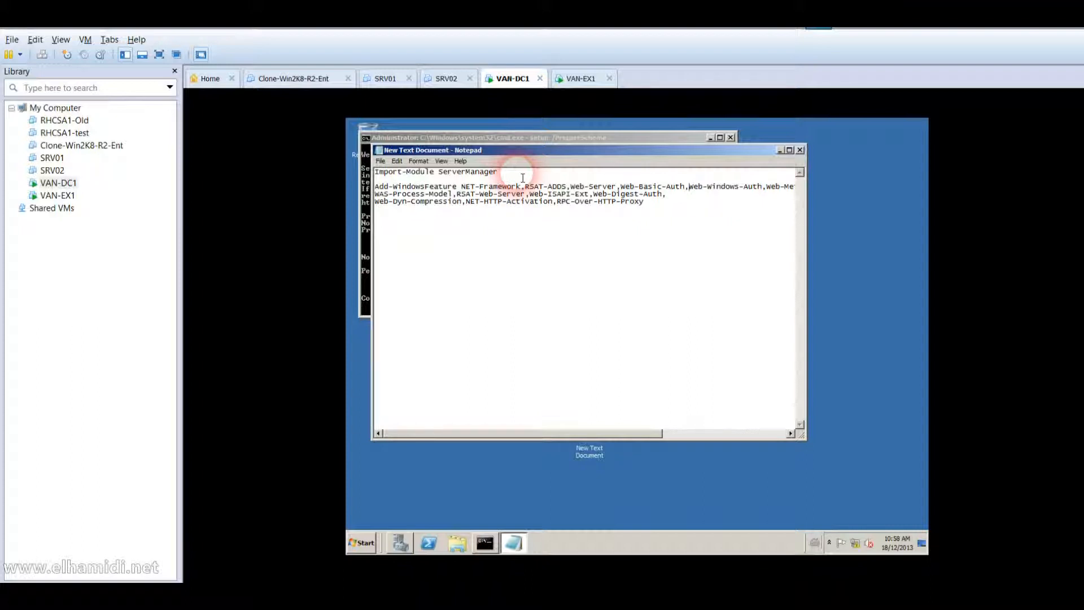
{"action": "key", "text": "End"}
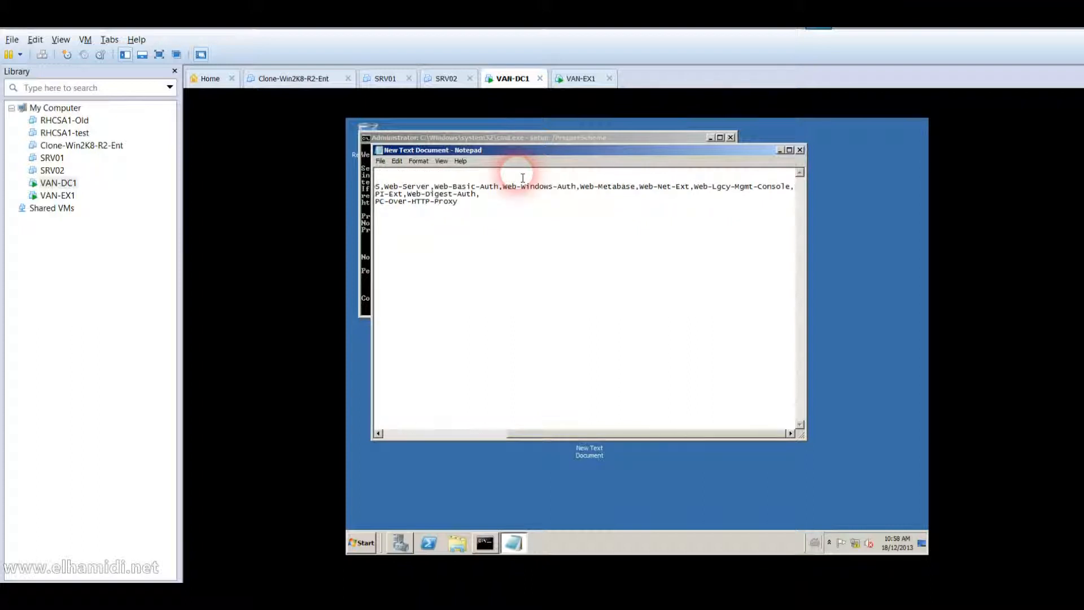
{"action": "key", "text": "Delete"}
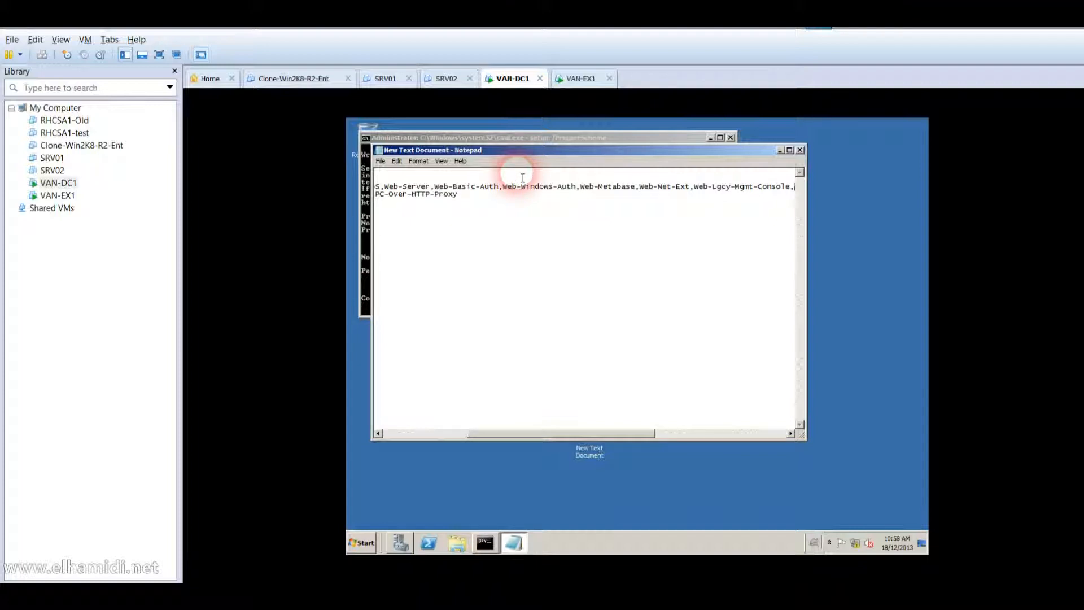
{"action": "key", "text": "End"}
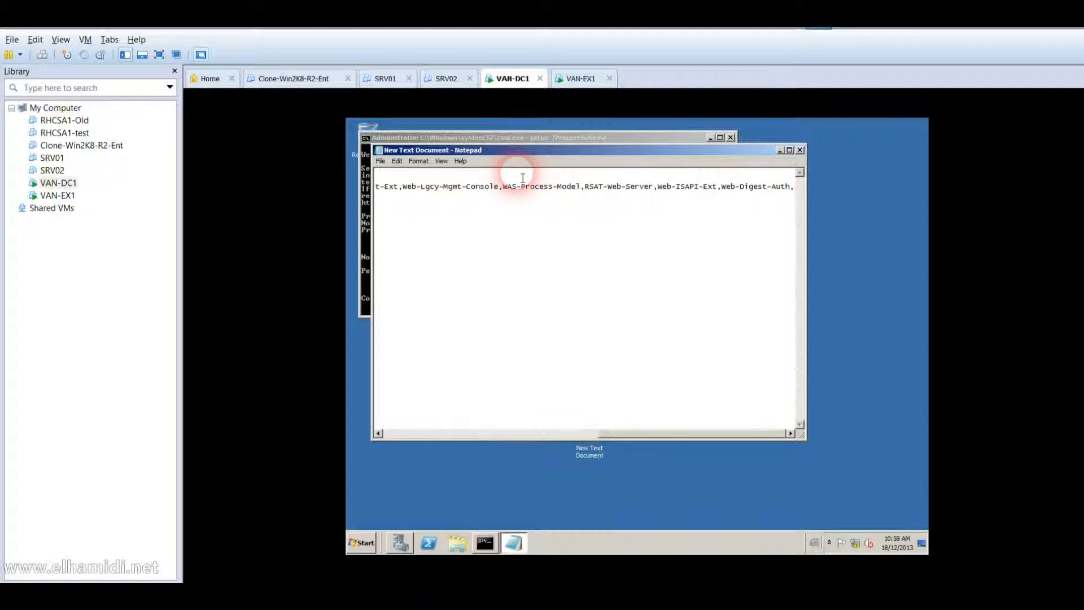
{"action": "key", "text": "Delete"}
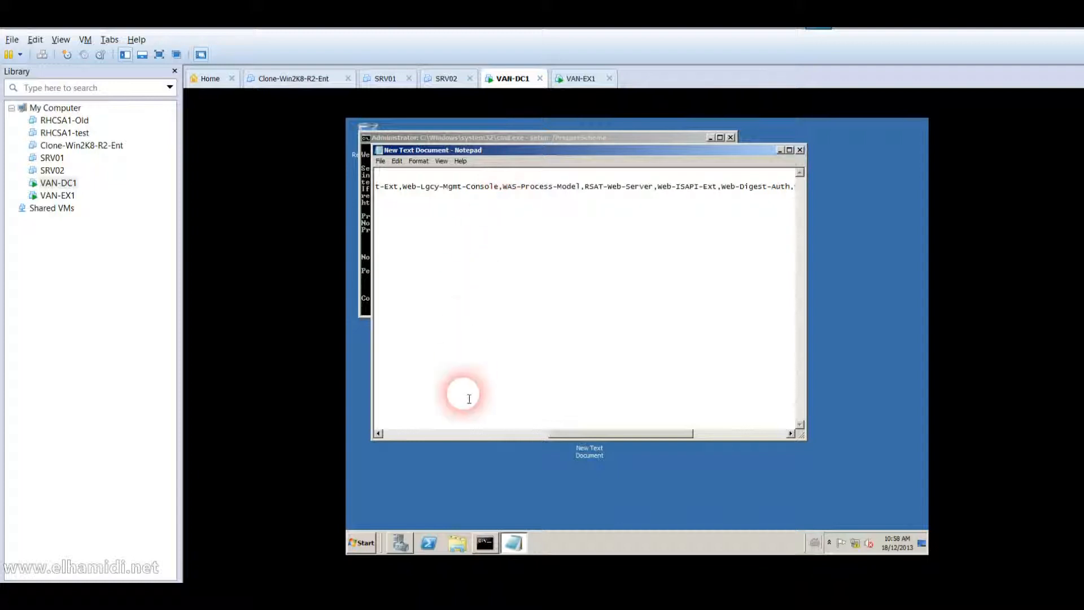
{"action": "right_click", "coordinate": [446, 439]}
{"action": "left_click", "coordinate": [431, 439]}
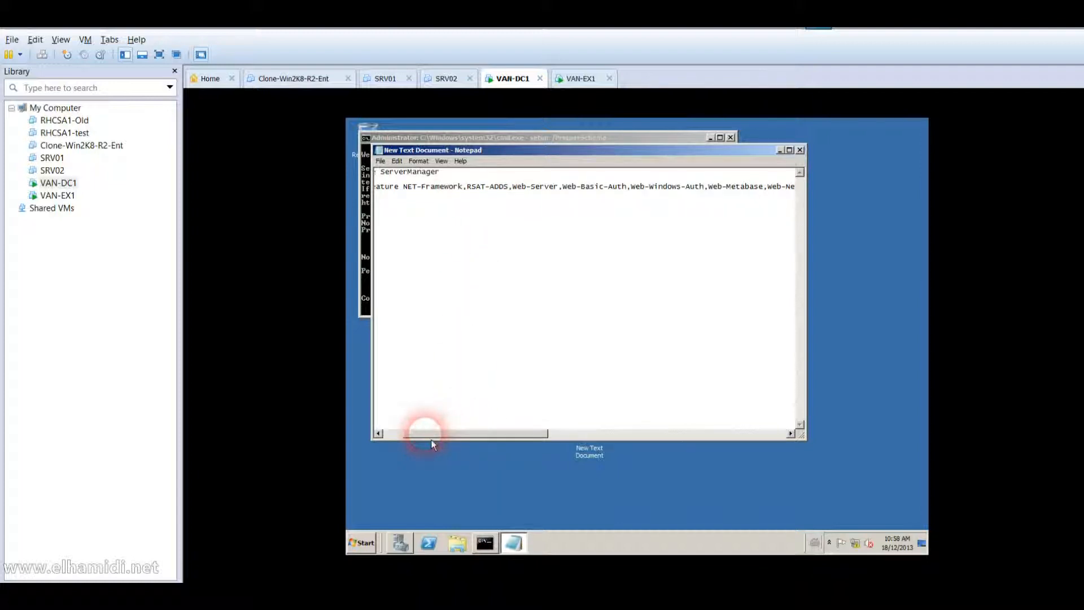
{"action": "left_click", "coordinate": [395, 438]}
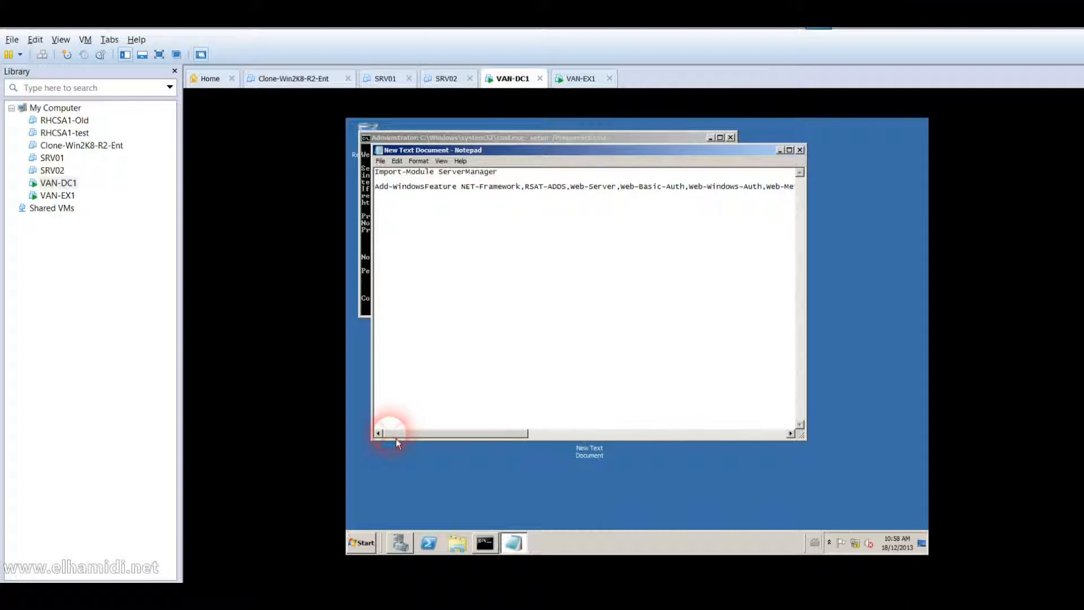
{"action": "left_click", "coordinate": [368, 305]}
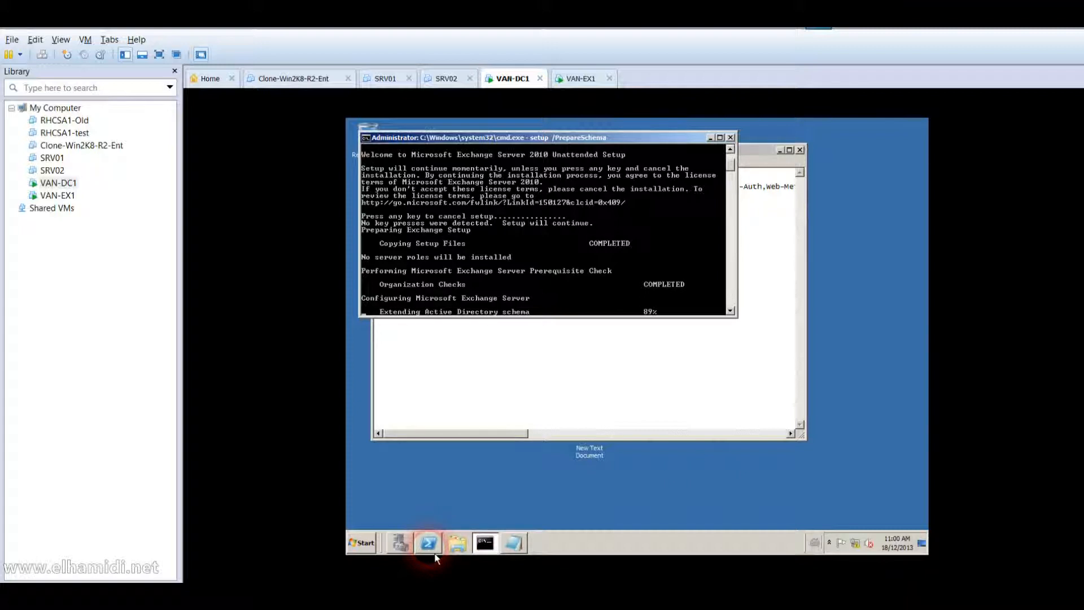
{"action": "left_click", "coordinate": [539, 410]}
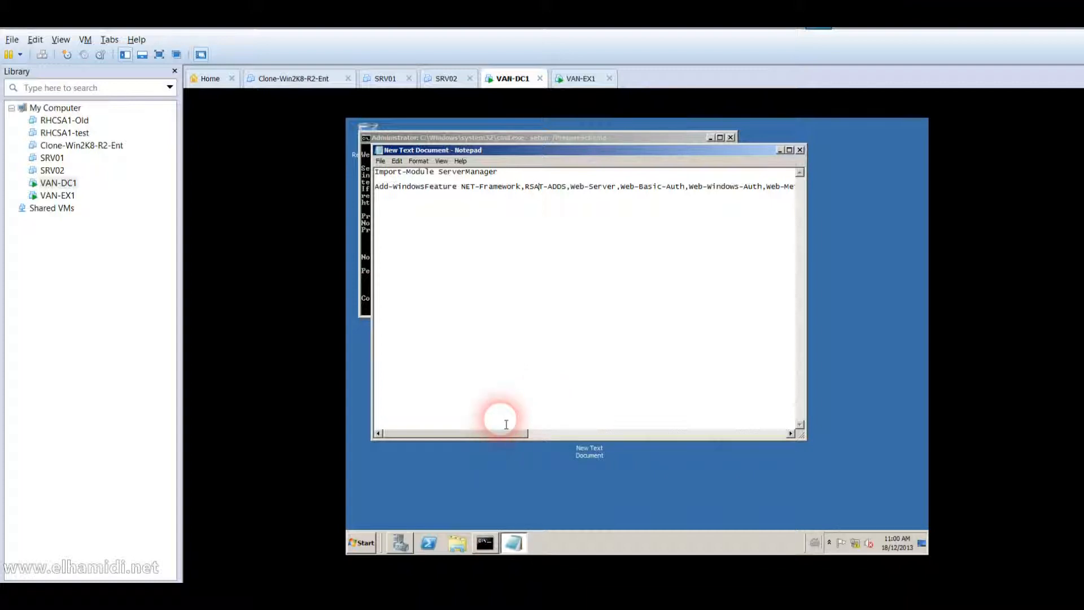
{"action": "left_click", "coordinate": [371, 294]}
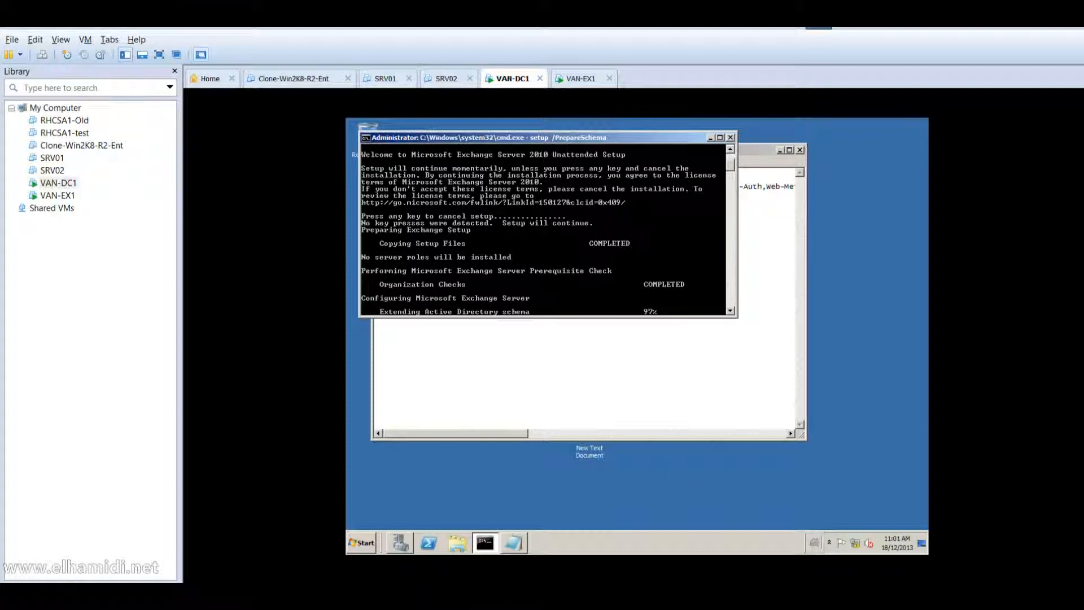
Switch to VAN-EX1 and close the tempo folder window.
{"action": "left_click", "coordinate": [481, 238]}
{"action": "left_click", "coordinate": [68, 198]}
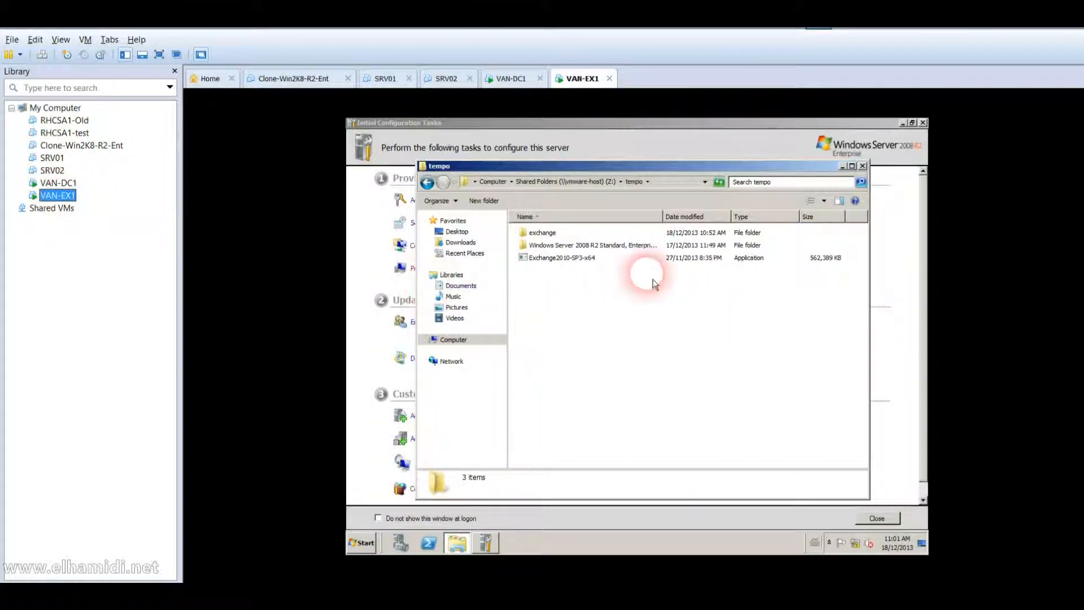
{"action": "left_click", "coordinate": [862, 166]}
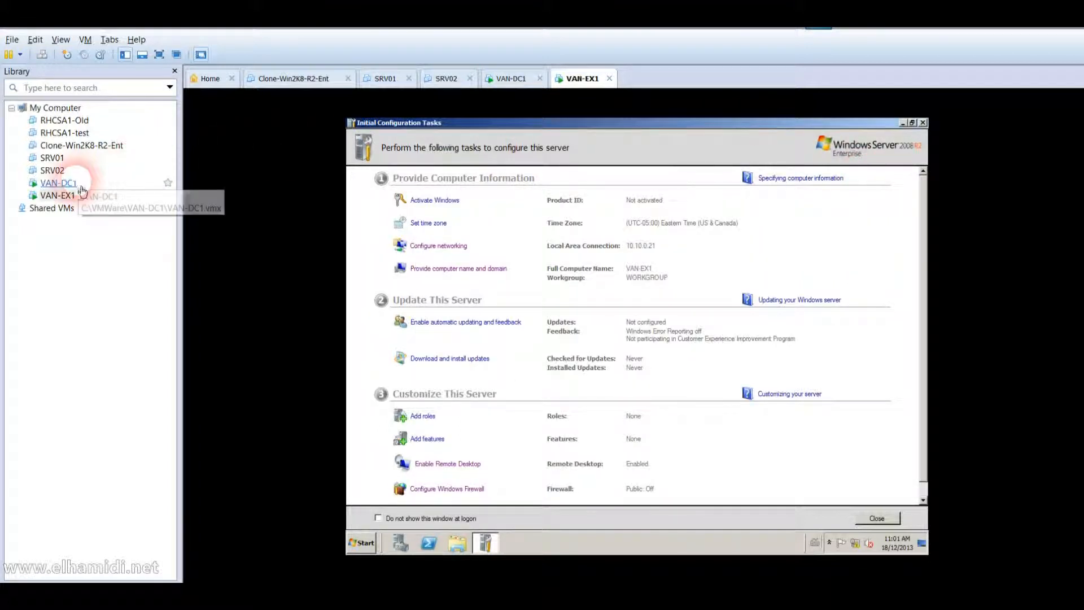
{"action": "left_click", "coordinate": [650, 314]}
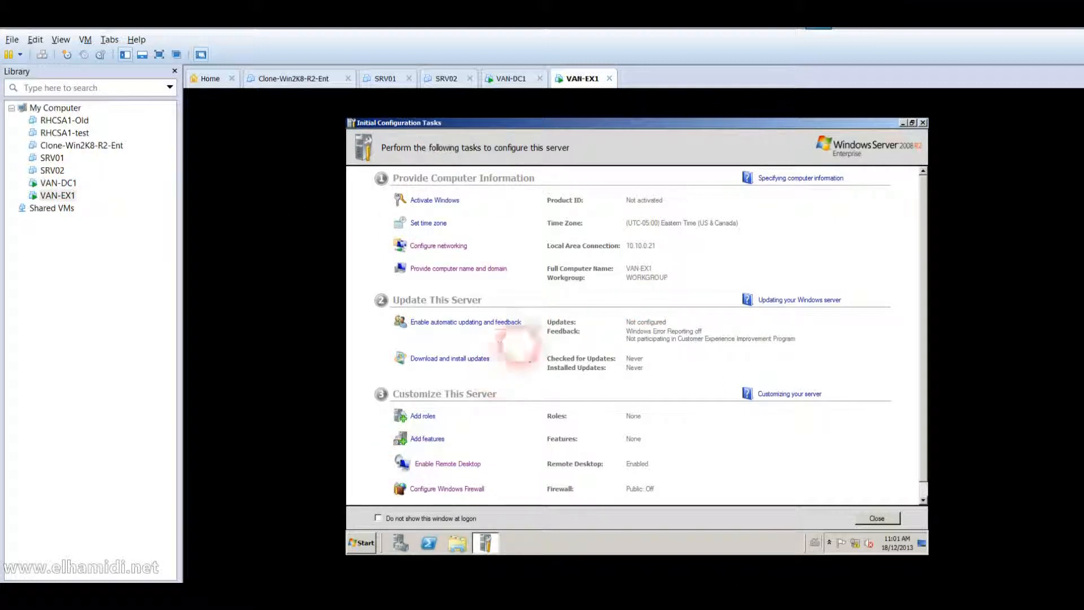
Change the computer's membership from workgroup to the adatum domain.
{"action": "left_click", "coordinate": [489, 269]}
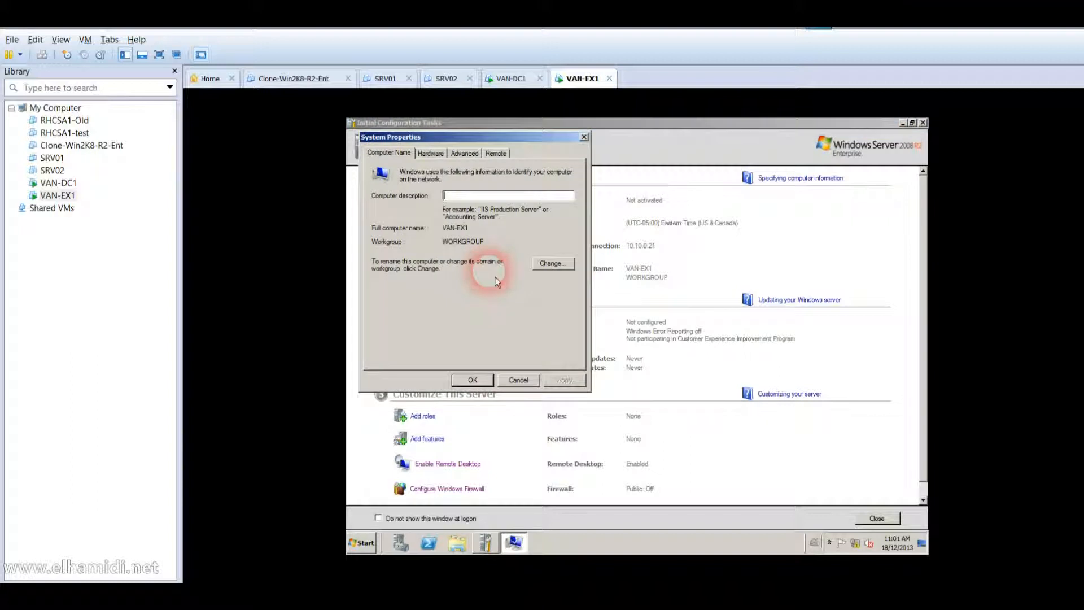
{"action": "left_click", "coordinate": [566, 264]}
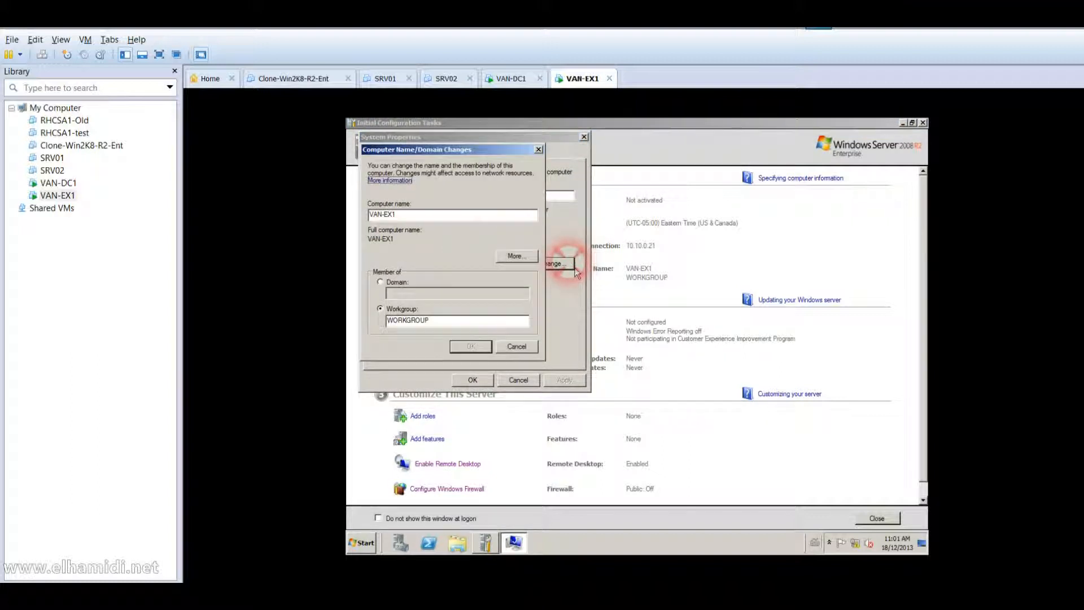
{"action": "left_click", "coordinate": [409, 287]}
{"action": "type", "text": "a"}
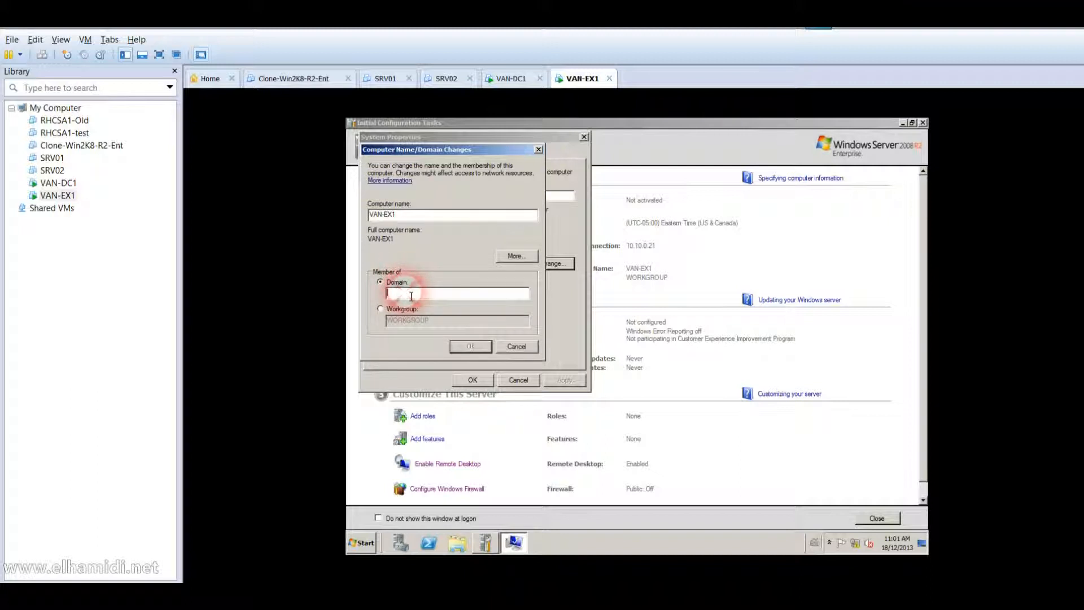
{"action": "type", "text": "datum"}
{"action": "key", "text": "Return"}
Enter the domain administrator's user name and password to authorize the join.
{"action": "type", "text": "Admins"}
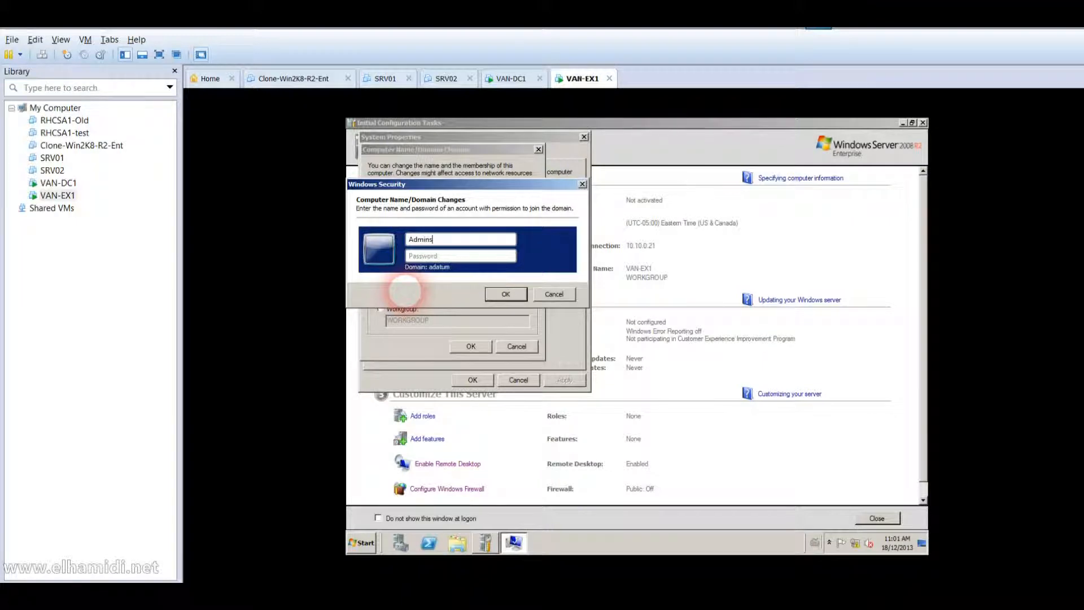
{"action": "type", "text": "trator"}
{"action": "key", "text": "Tab"}
{"action": "type", "text": "Pa$$w0rd"}
{"action": "key", "text": "Return"}
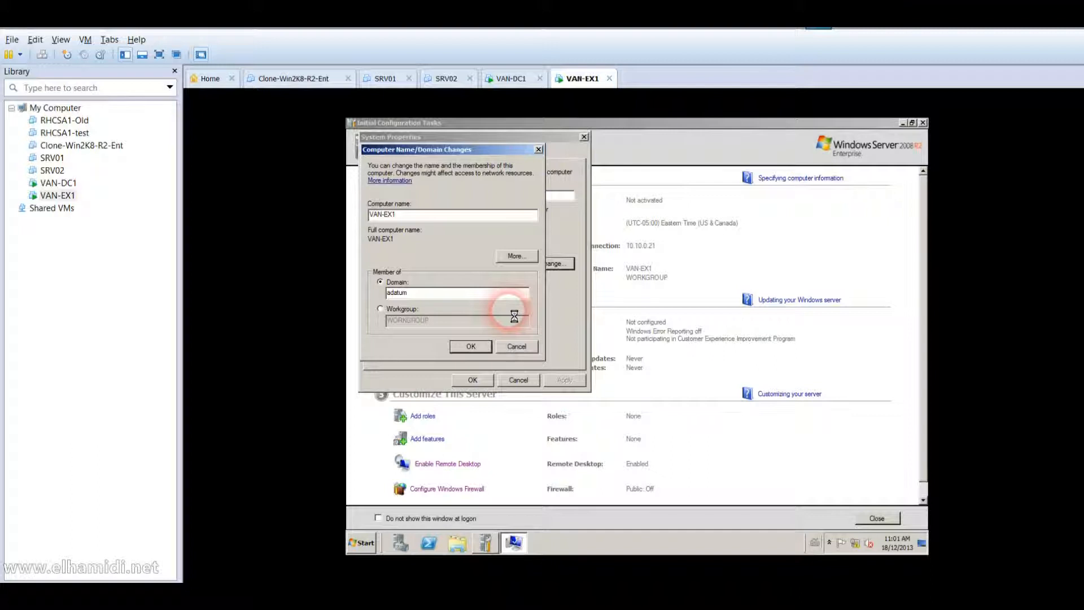
On VAN-DC1, run setup /PrepareAD ?OrganizationName:AdatumOrg at the command prompt.
{"action": "left_click", "coordinate": [73, 188]}
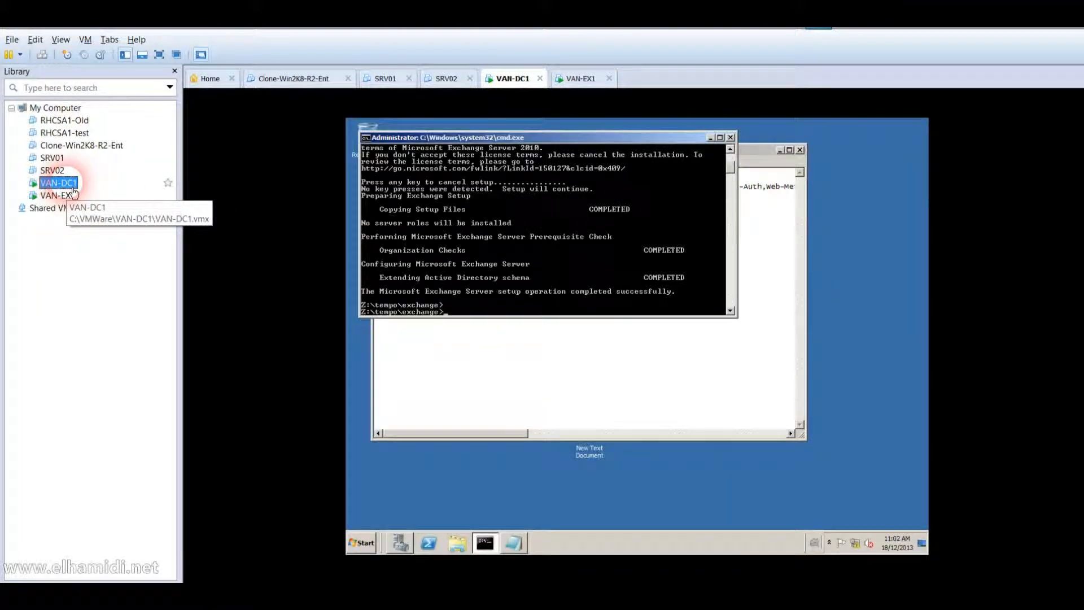
{"action": "left_click", "coordinate": [530, 281]}
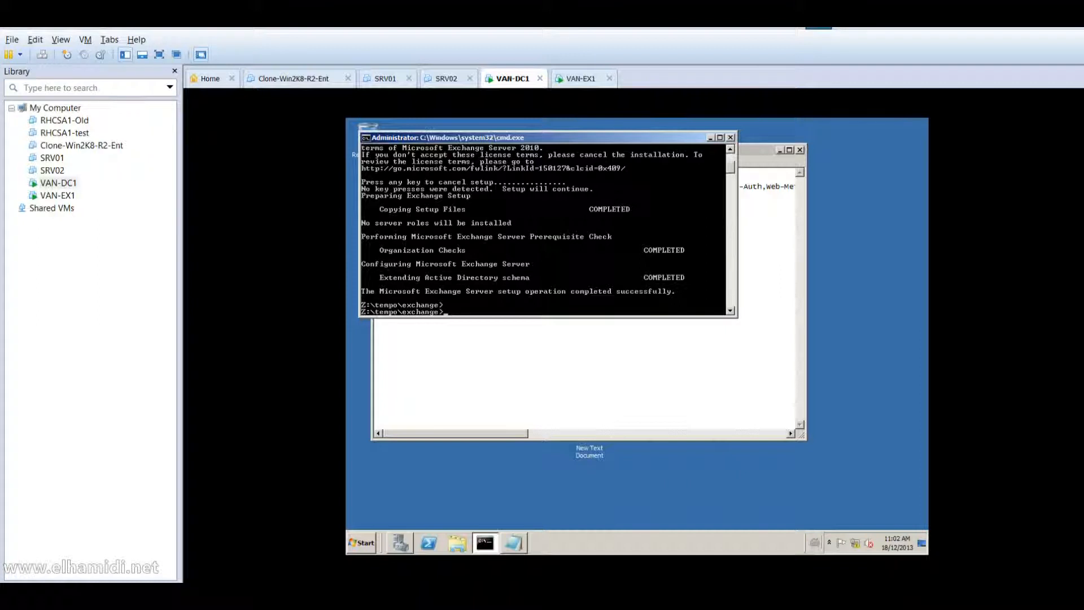
{"action": "left_click", "coordinate": [467, 283]}
{"action": "type", "text": "setup"}
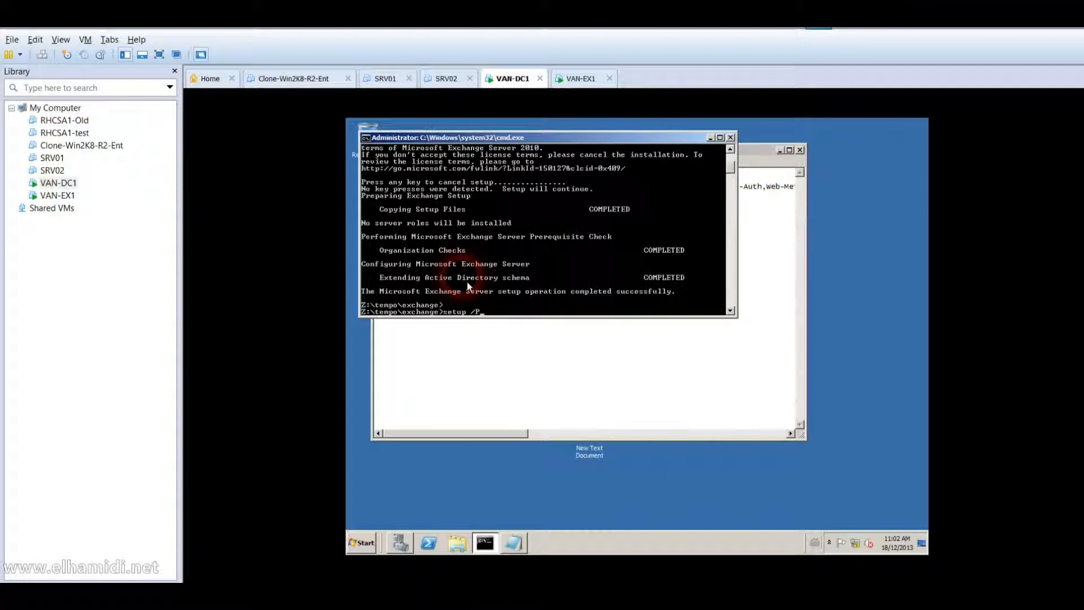
{"action": "type", "text": "/PrepareAD ?OrganizationName:AdatumOrg"}
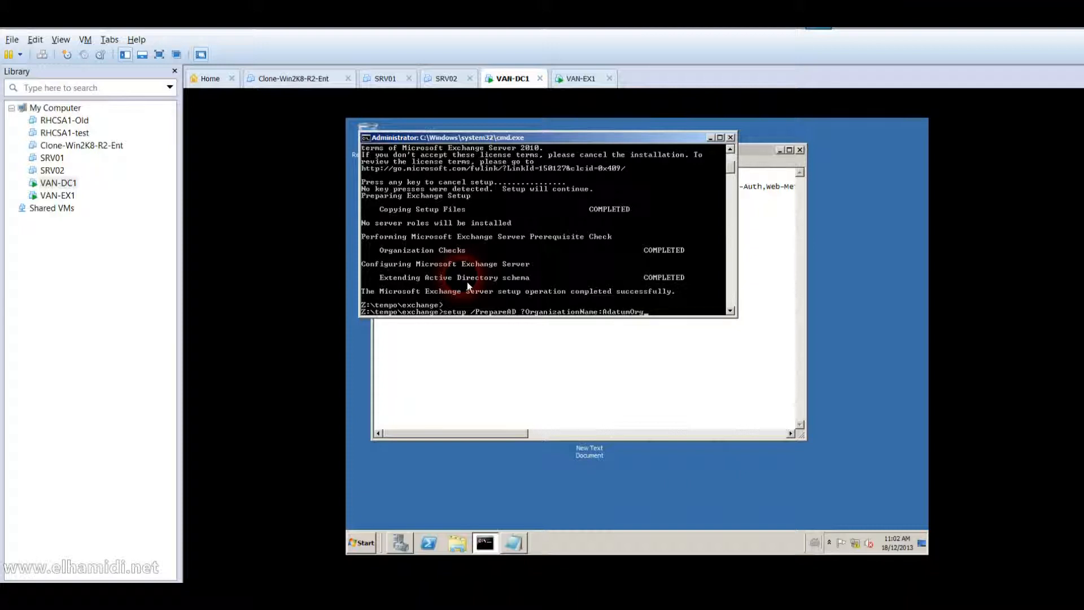
{"action": "key", "text": "Return"}
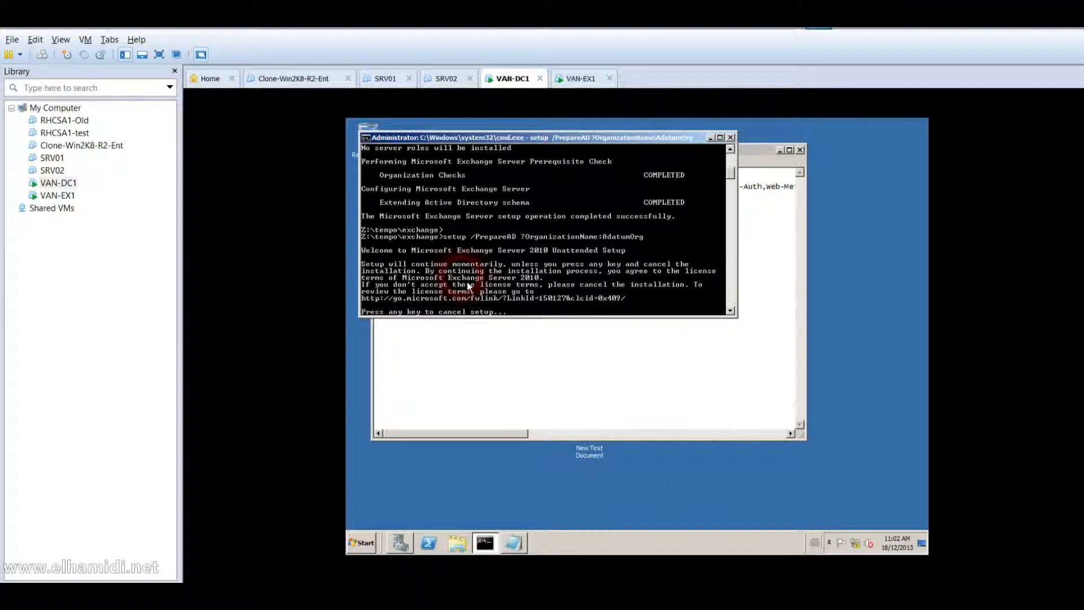
On VAN-EX1, dismiss the join error and join adatum.com with the domain administrator's credentials.
{"action": "left_click", "coordinate": [50, 203]}
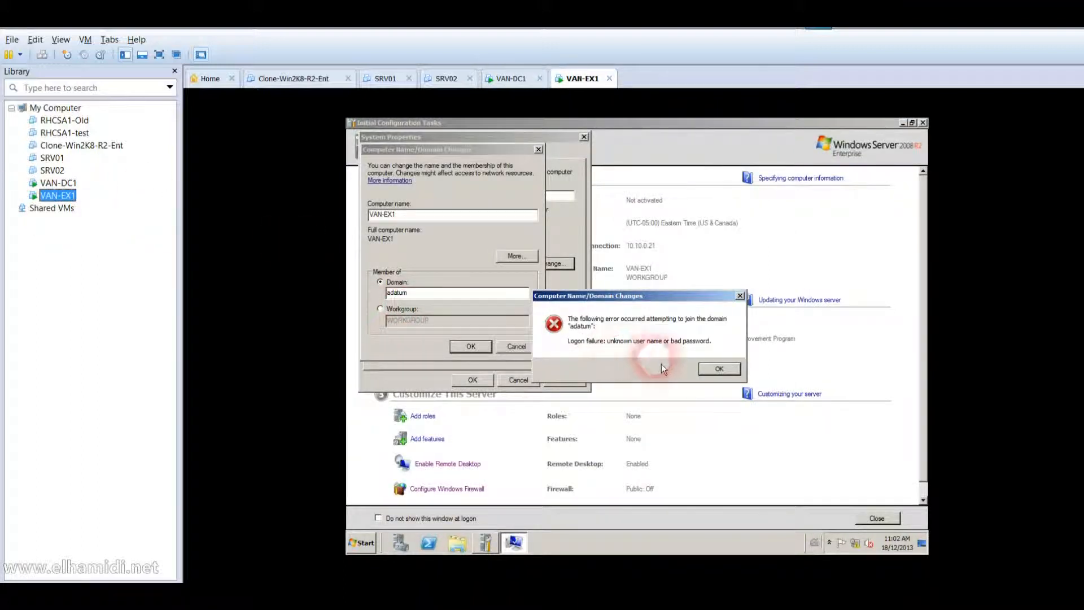
{"action": "left_click", "coordinate": [713, 368]}
{"action": "left_click", "coordinate": [454, 293]}
{"action": "type", "text": ".com"}
{"action": "key", "text": "Return"}
{"action": "type", "text": "Administrator"}
{"action": "key", "text": "Tab"}
{"action": "type", "text": "Pa$$w0rd"}
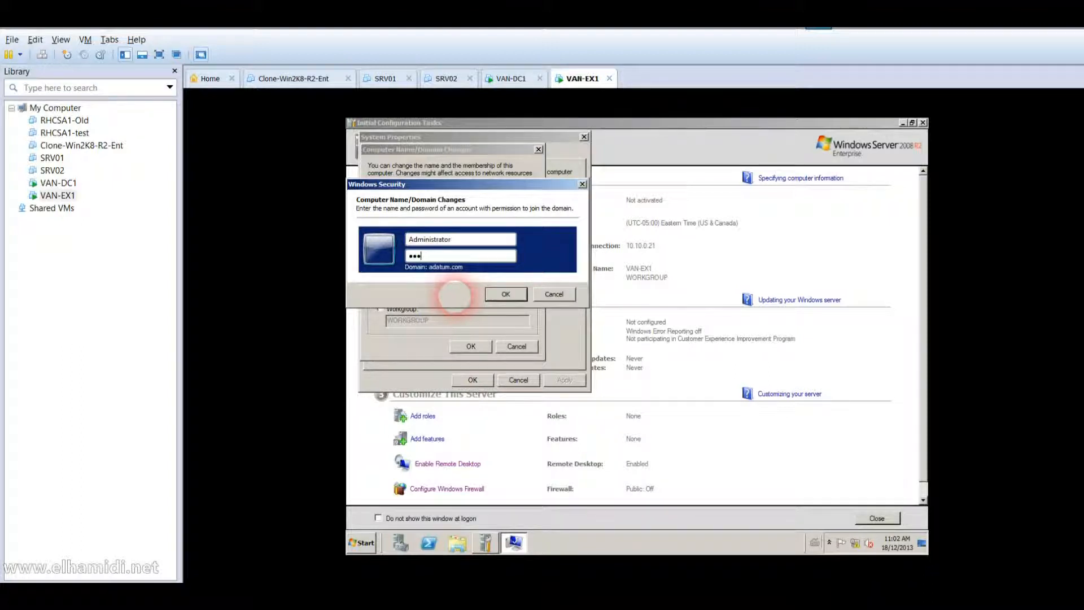
{"action": "key", "text": "Return"}
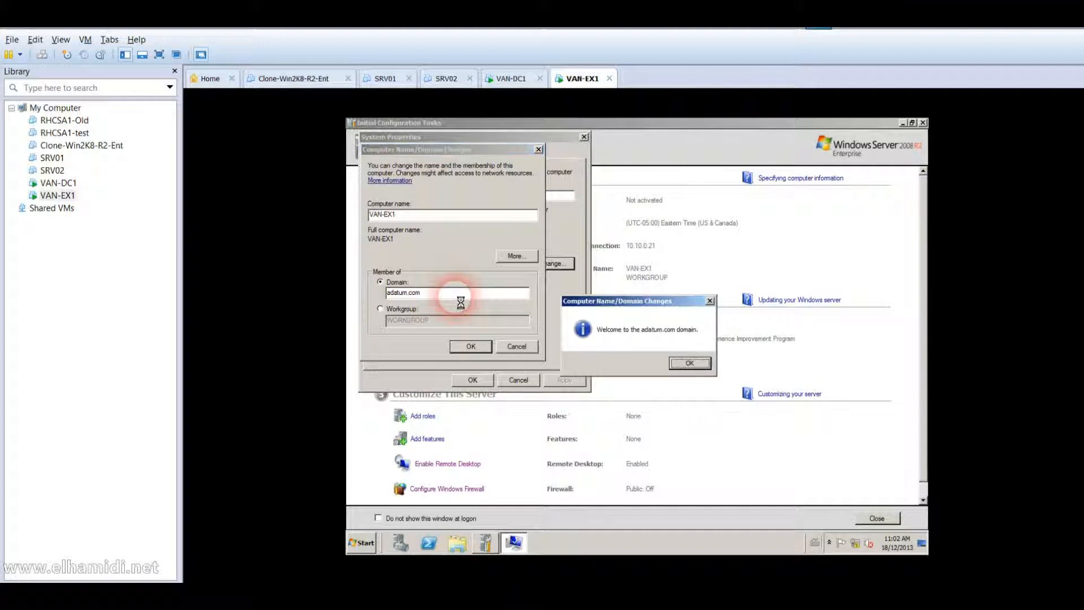
Acknowledge the welcome and restart notices, then restart VAN-EX1 now.
{"action": "key", "text": "Return"}
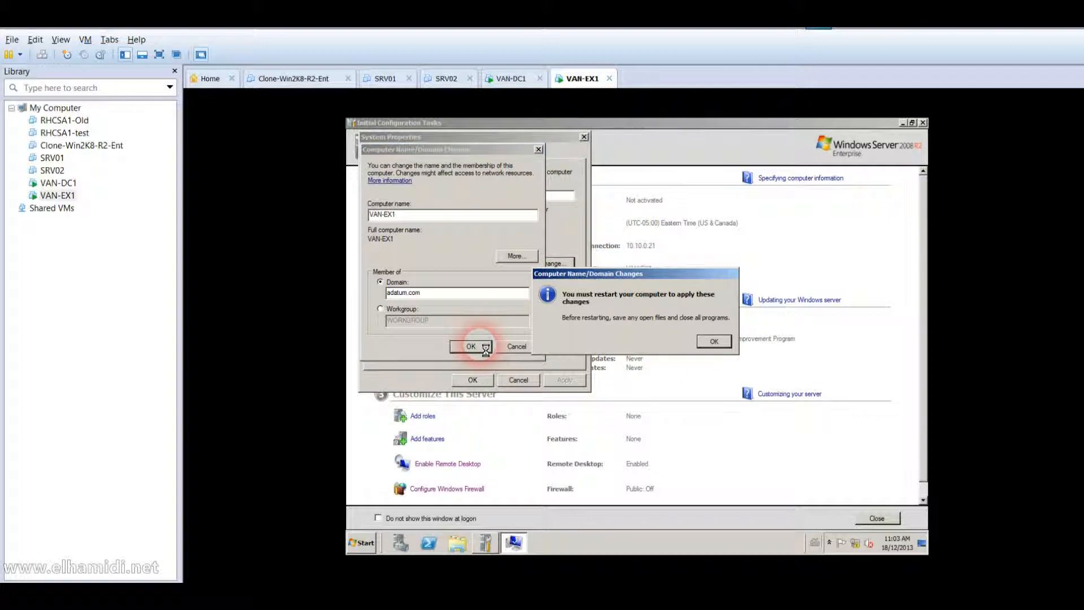
{"action": "key", "text": "Return"}
{"action": "left_click", "coordinate": [481, 381]}
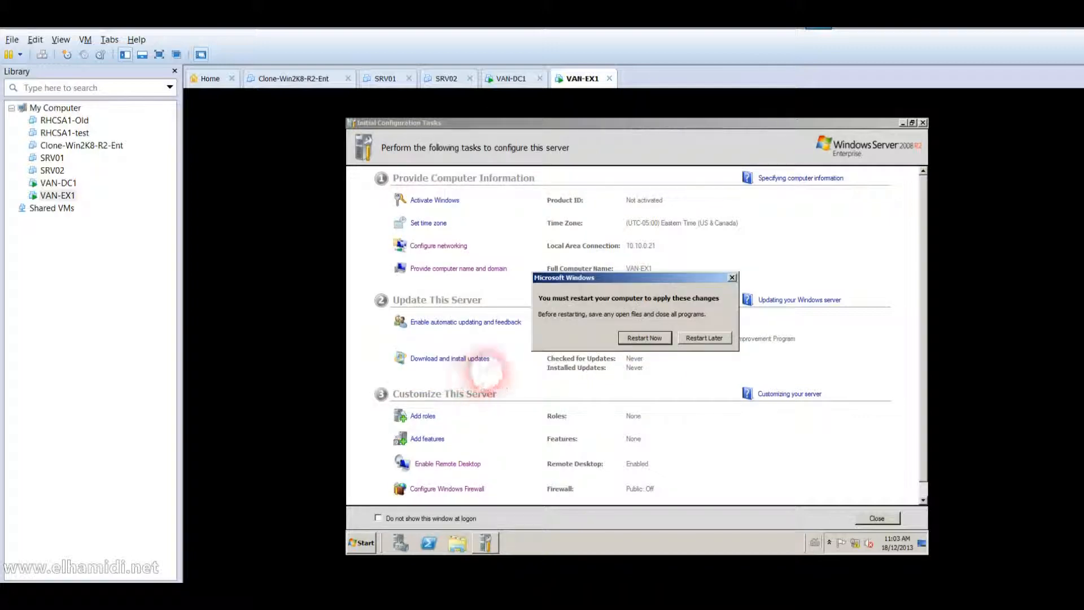
{"action": "left_click", "coordinate": [645, 339]}
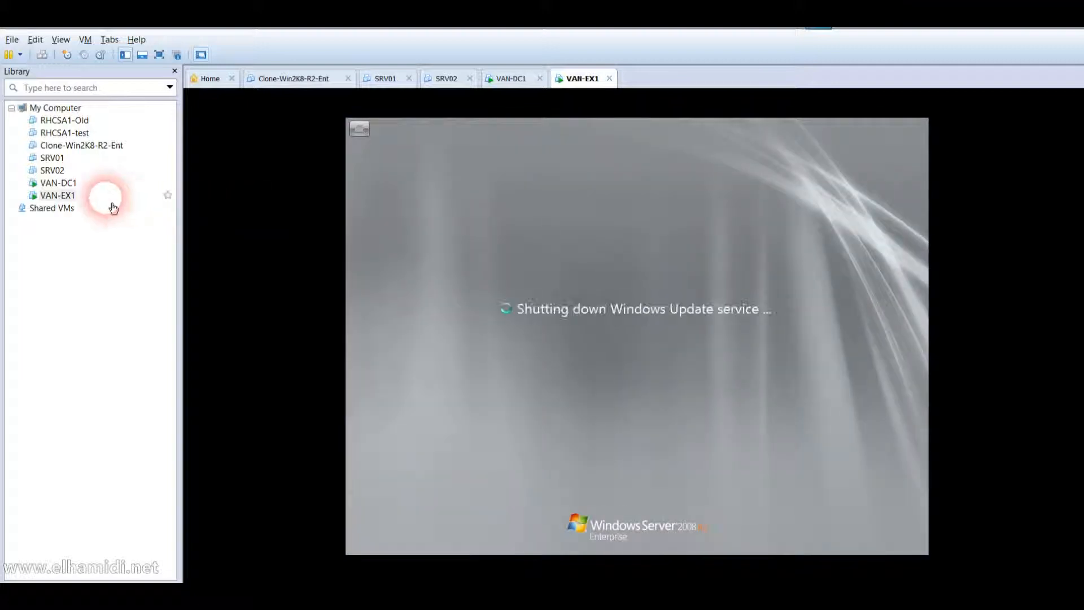
Switch to VAN-DC1 and run Setup /PrepareAllDomains in the command prompt.
{"action": "left_click", "coordinate": [66, 183]}
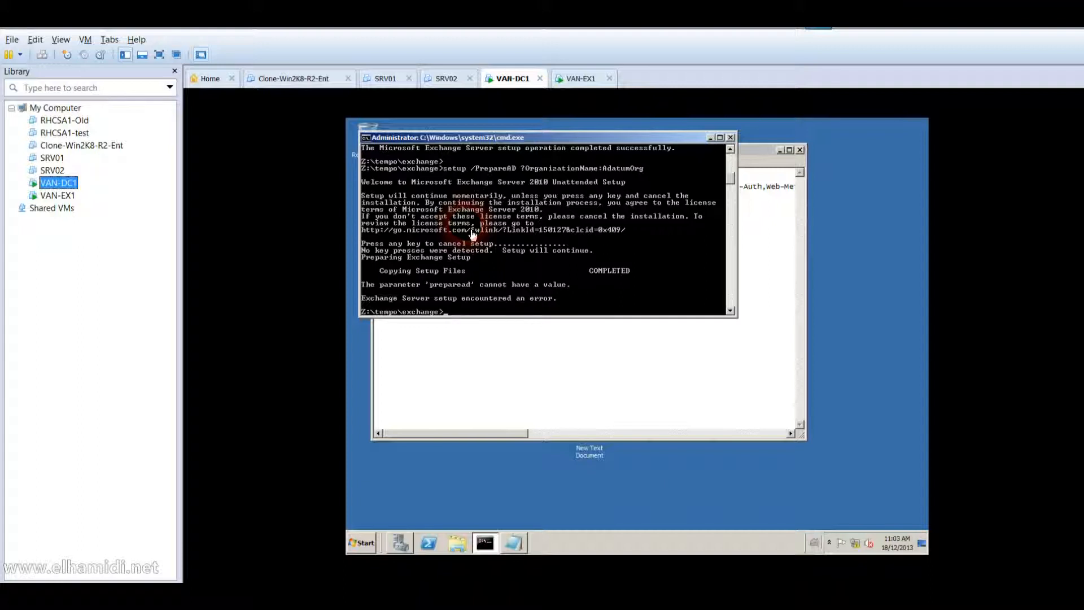
{"action": "type", "text": "Setup /PrepareAllDomains"}
{"action": "key", "text": "Return"}
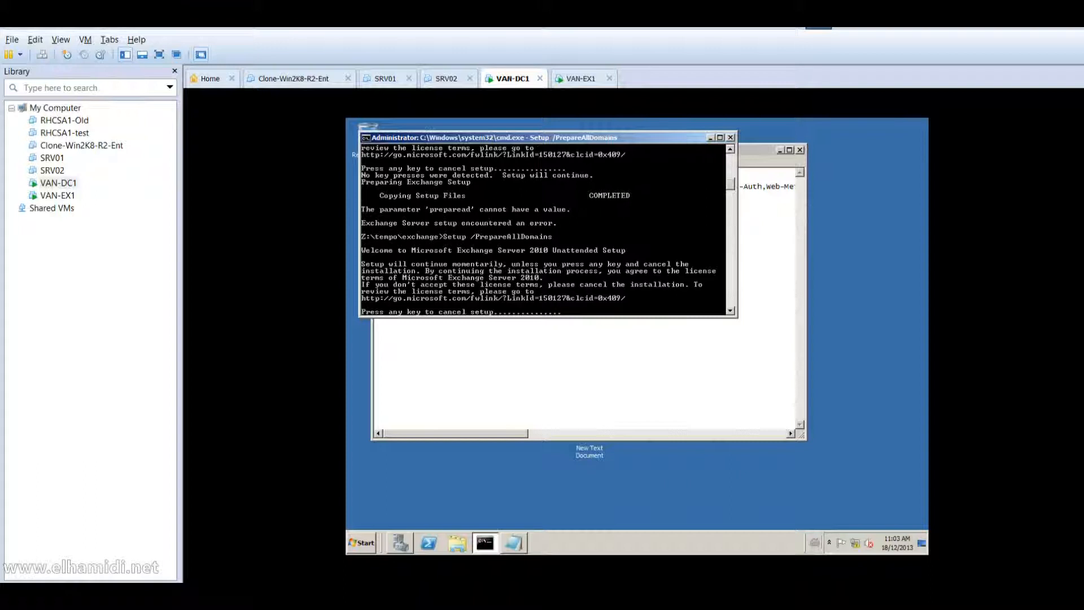
Send Ctrl+Alt+Del to VAN-EX1 and sign in as another ADATUM domain user with their password.
{"action": "left_click", "coordinate": [60, 197]}
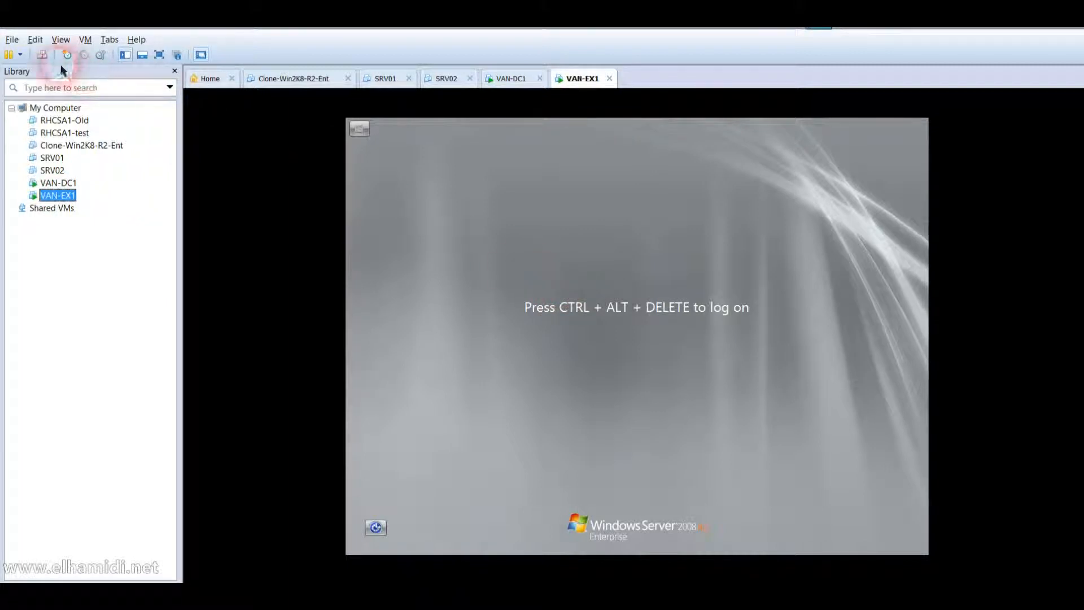
{"action": "left_click", "coordinate": [41, 54]}
{"action": "left_click", "coordinate": [476, 312]}
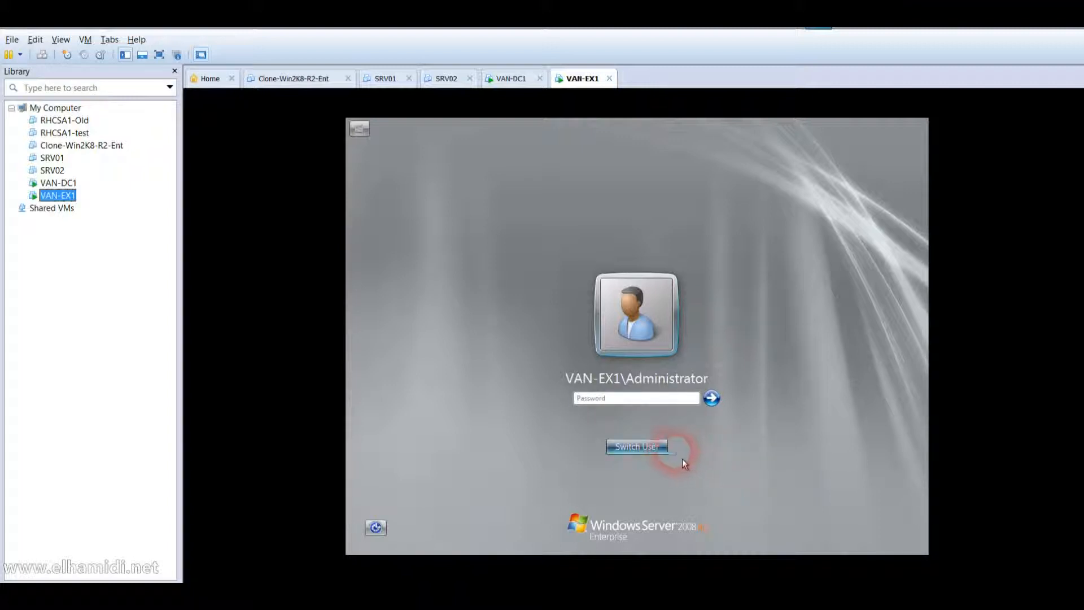
{"action": "left_click", "coordinate": [668, 456]}
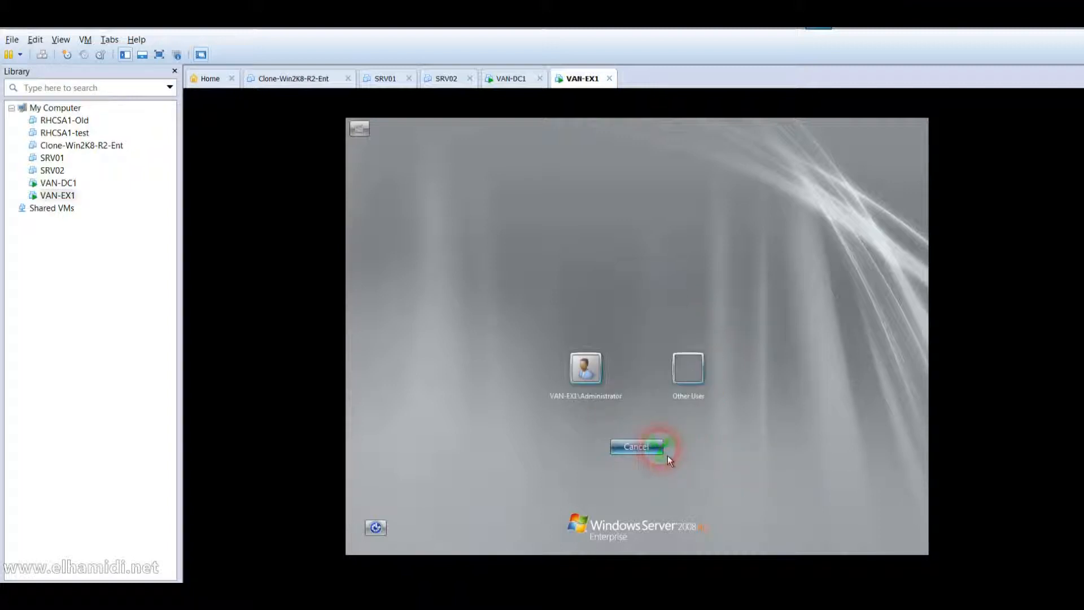
{"action": "left_click", "coordinate": [698, 399]}
{"action": "type", "text": "Kim_Akers"}
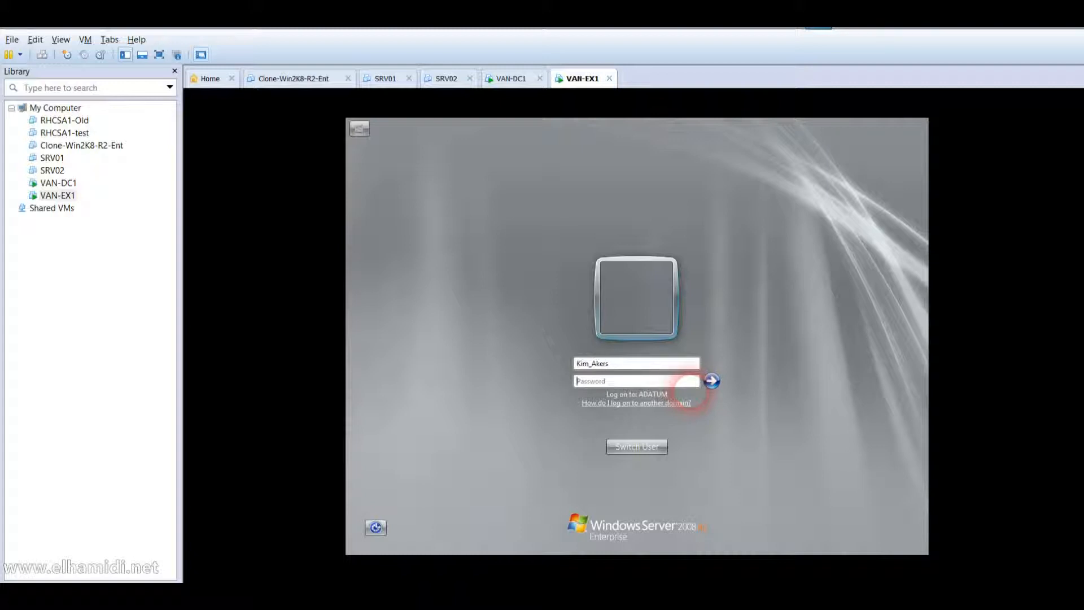
{"action": "type", "text": "Pa$$w0rd"}
{"action": "key", "text": "Return"}
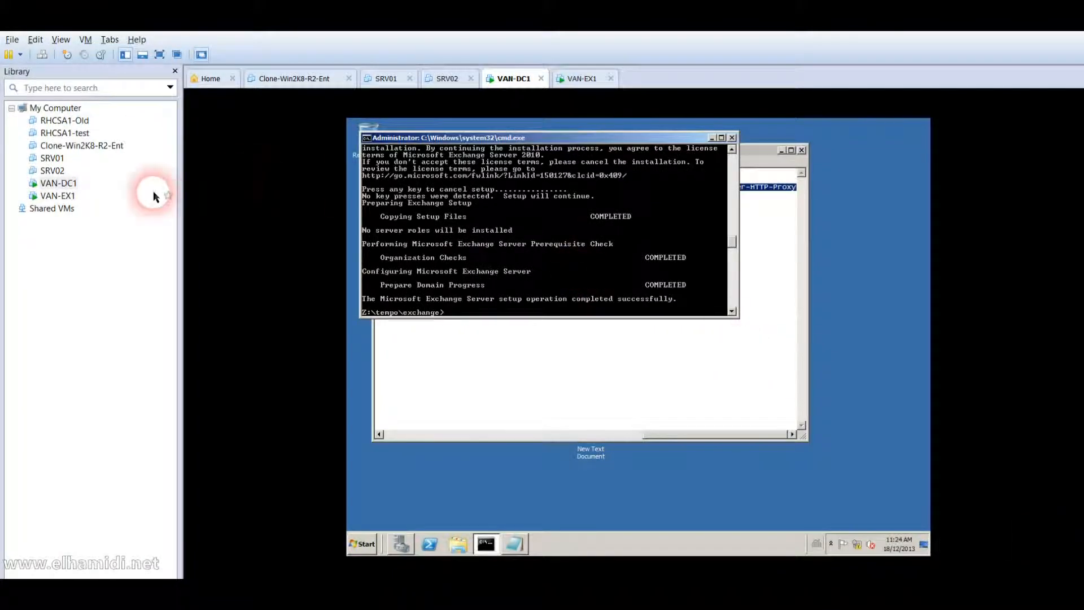
Copy the ServerManager commands from Notepad on VAN-EX1 and paste them into Windows PowerShell.
{"action": "left_click", "coordinate": [81, 199]}
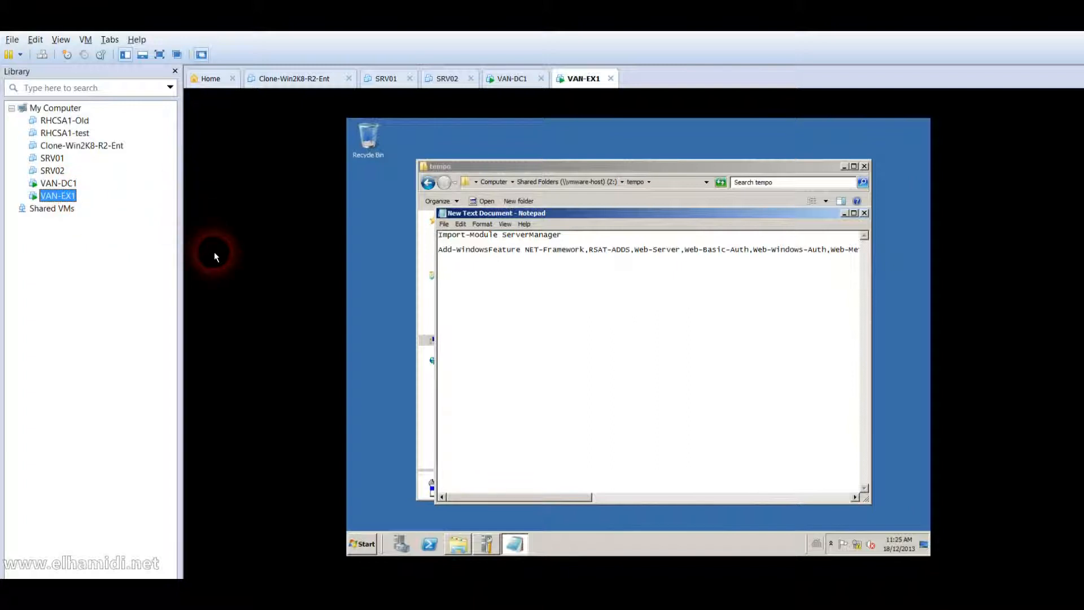
{"action": "left_click", "coordinate": [485, 261]}
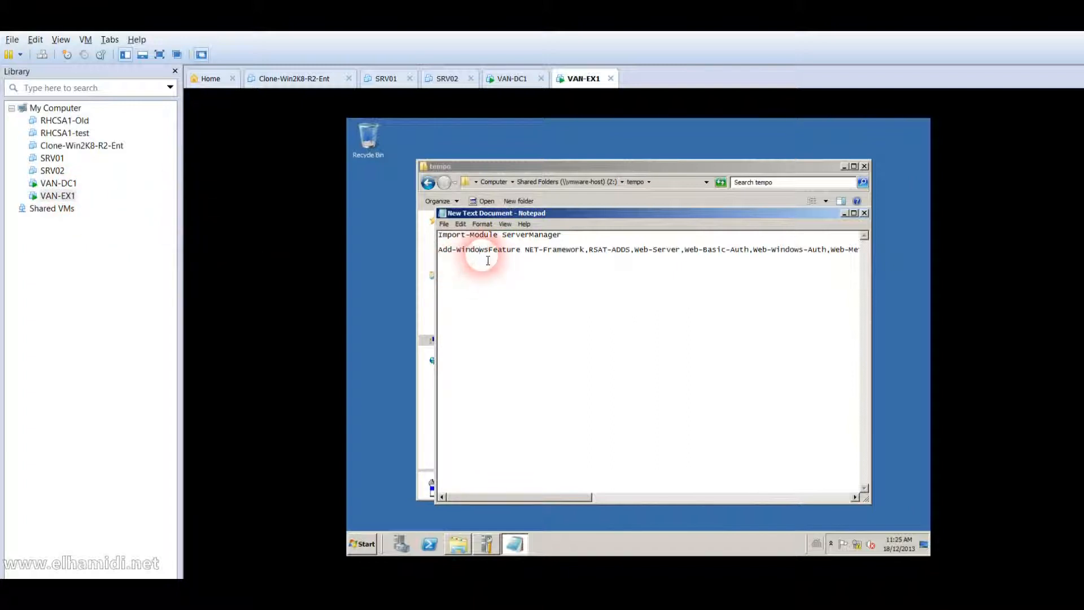
{"action": "key", "text": "ctrl+End"}
{"action": "key", "text": "ctrl+a"}
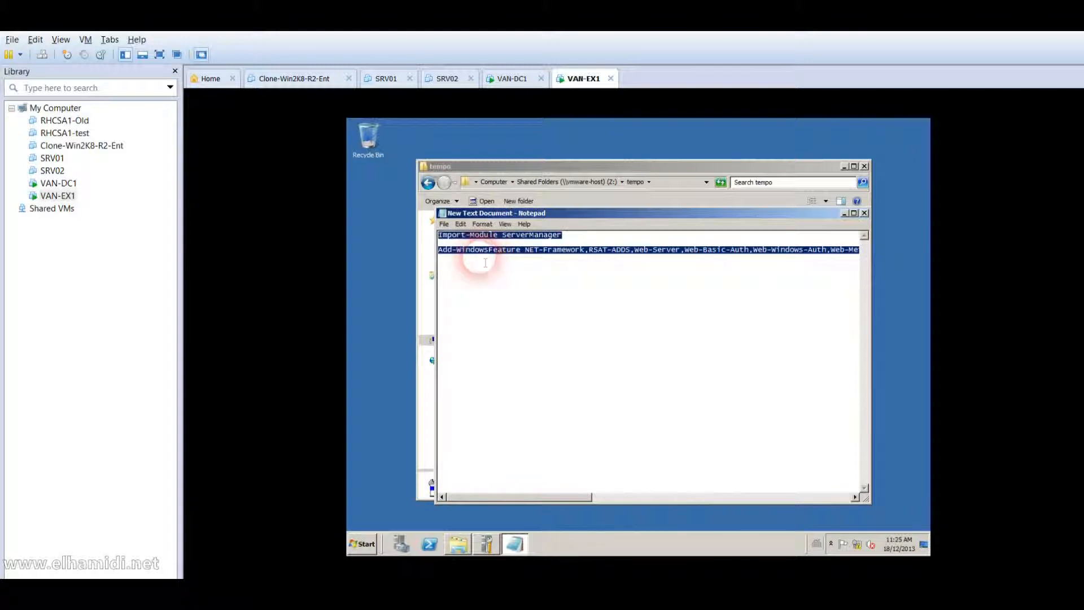
{"action": "left_click", "coordinate": [434, 550]}
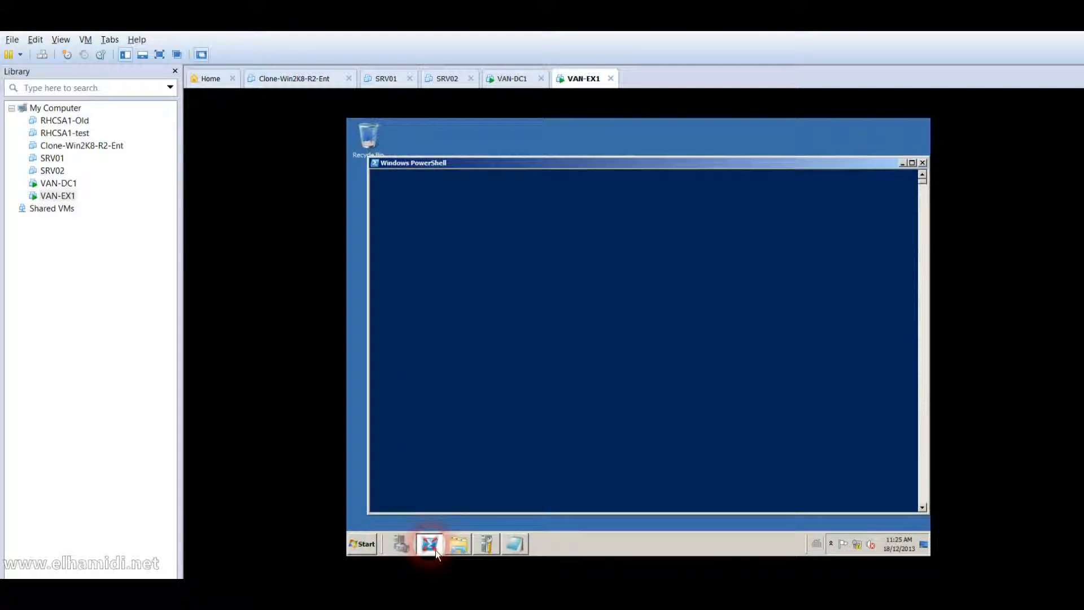
{"action": "right_click", "coordinate": [521, 429]}
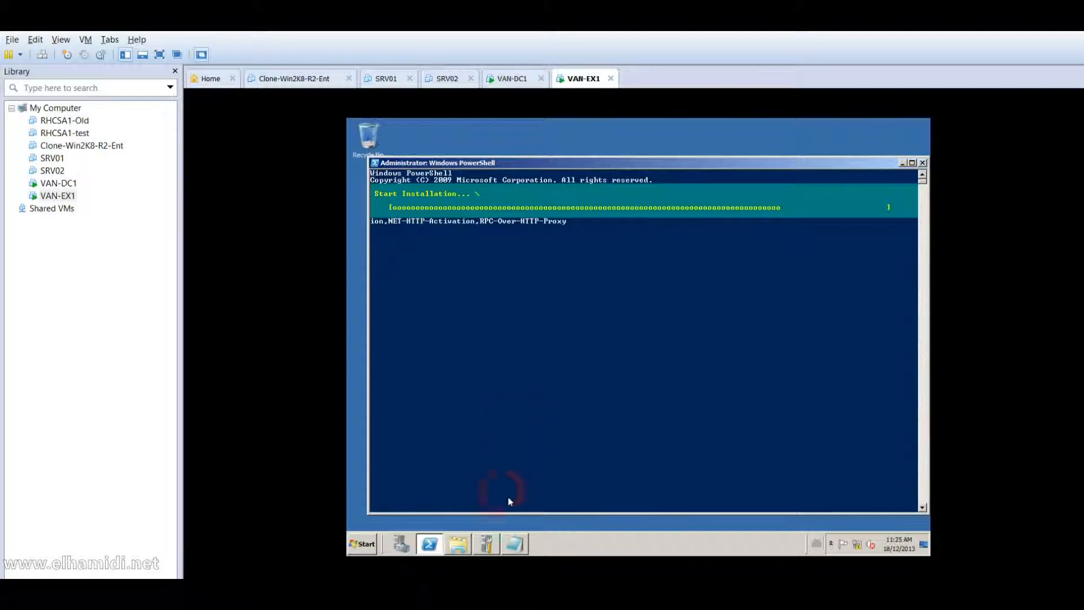
In PowerShell, run Import-Module ServerManager.
{"action": "left_click", "coordinate": [514, 545]}
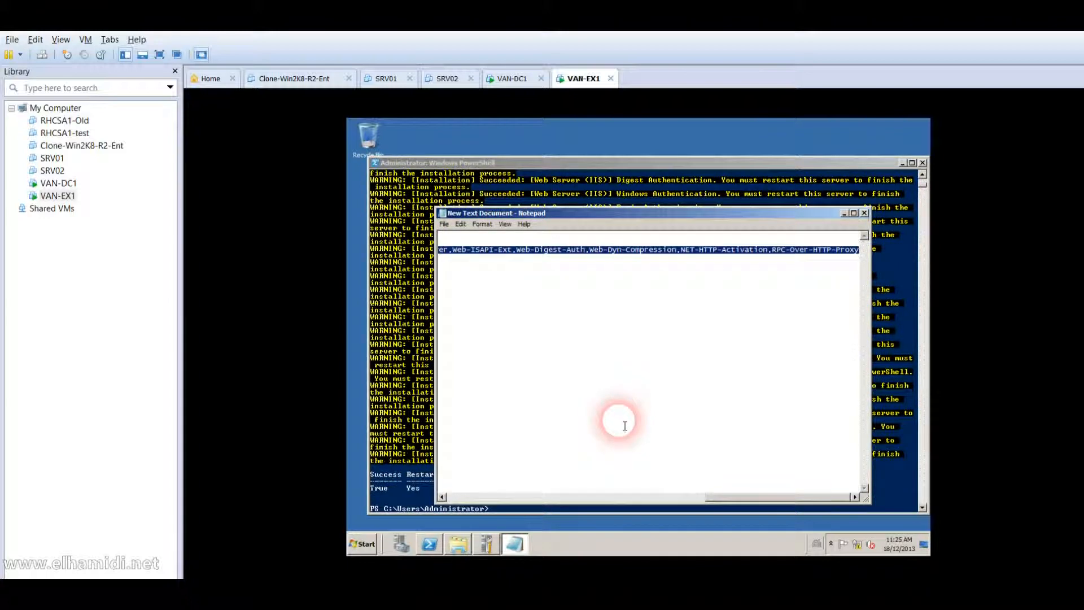
{"action": "left_click", "coordinate": [430, 494]}
{"action": "left_click", "coordinate": [545, 510]}
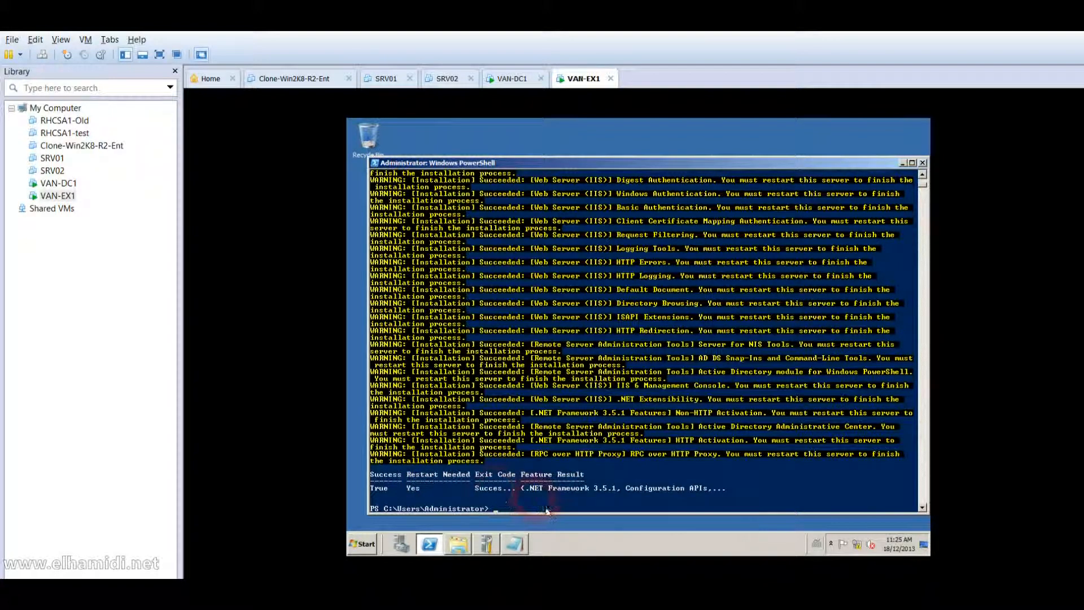
{"action": "type", "text": "im"}
{"action": "key", "text": "Tab"}
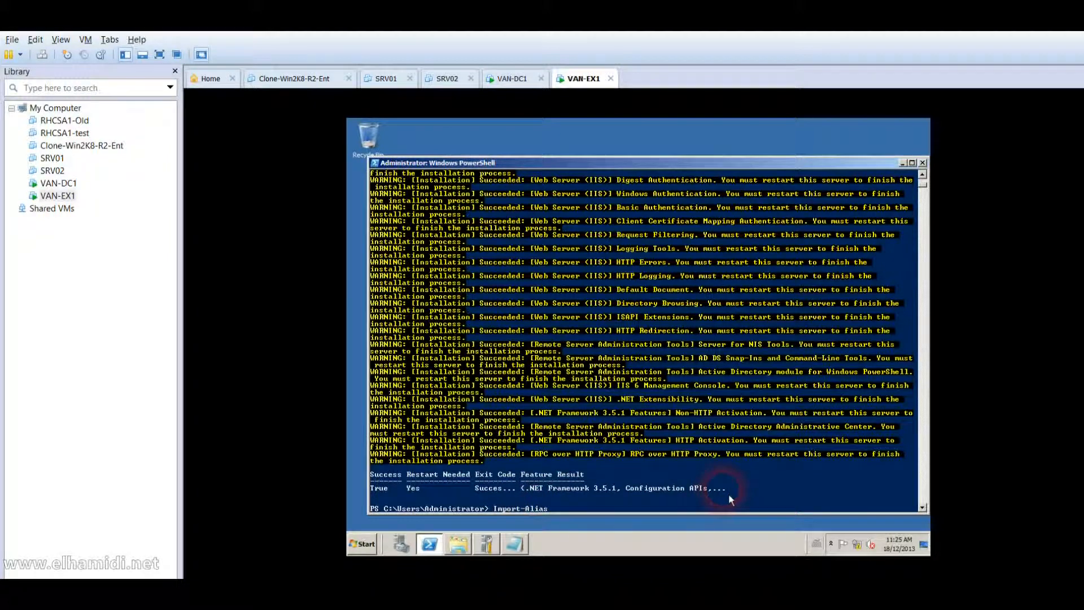
{"action": "key", "text": "BackSpace"}
{"action": "key", "text": "BackSpace"}
{"action": "key", "text": "BackSpace"}
{"action": "key", "text": "BackSpace"}
{"action": "key", "text": "BackSpace"}
{"action": "type", "text": "Module serverManager"}
{"action": "key", "text": "Return"}
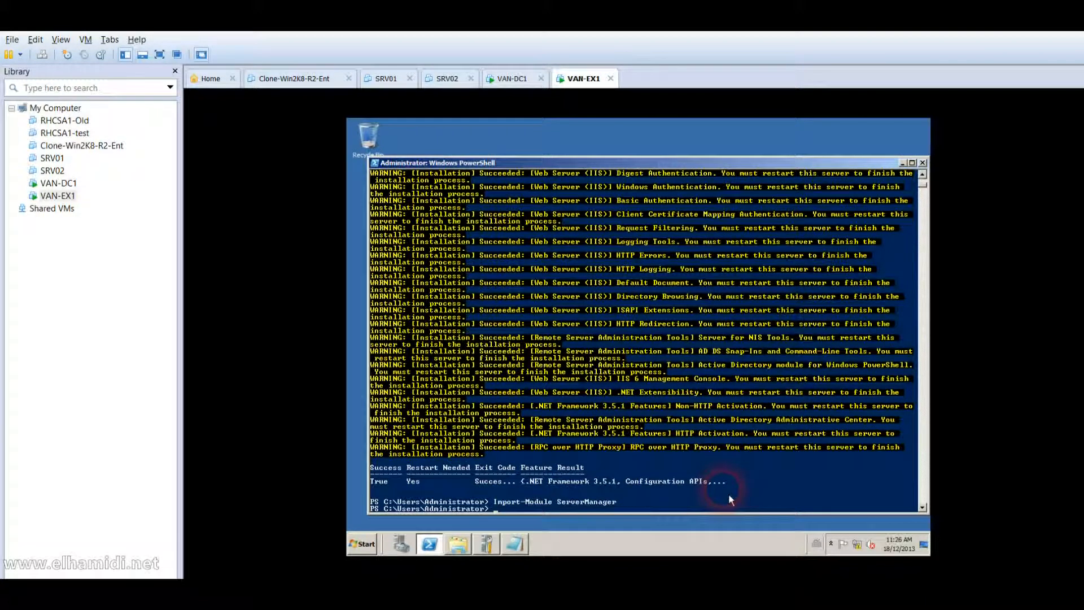
Run Set-Service -Name NetTCpPortSharing -StartupType Automatic and recall it for correction.
{"action": "type", "text": "Set-Service -Name NetTCp"}
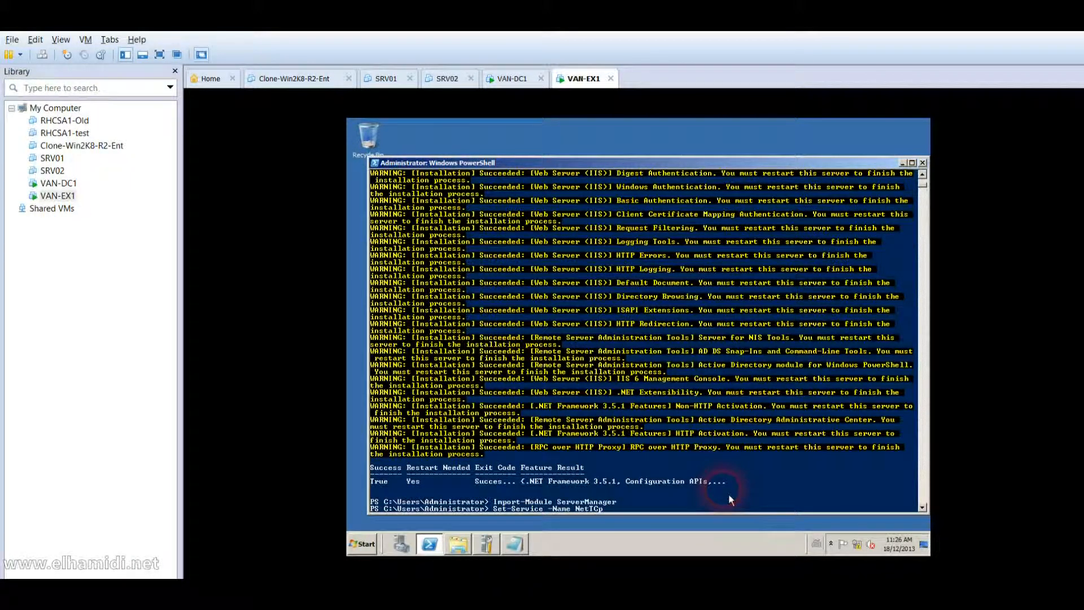
{"action": "type", "text": "PortSharing -StartupType Automatic"}
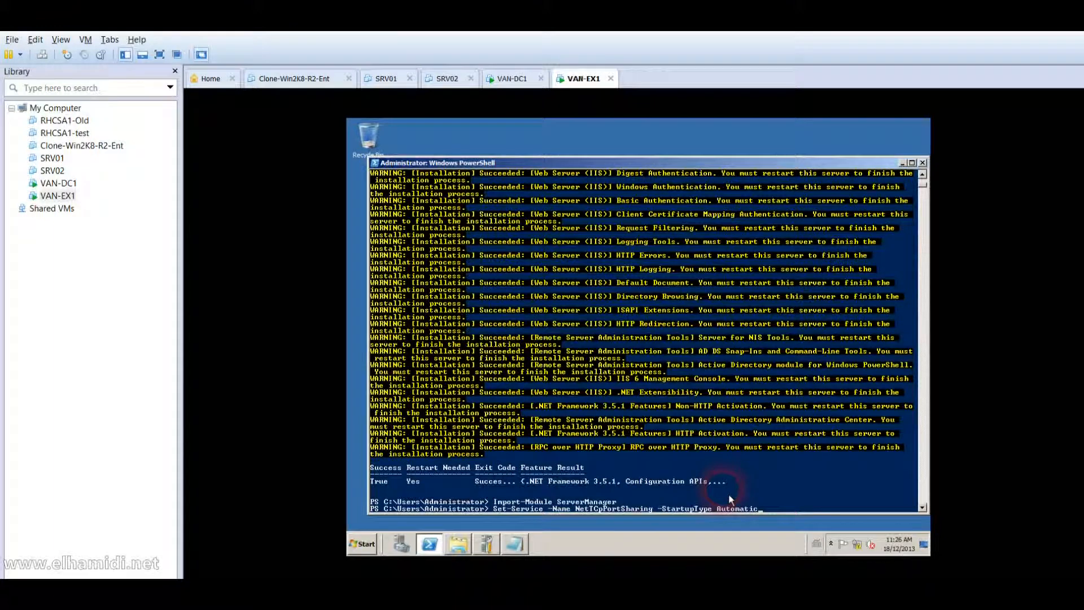
{"action": "key", "text": "Return"}
{"action": "key", "text": "Up"}
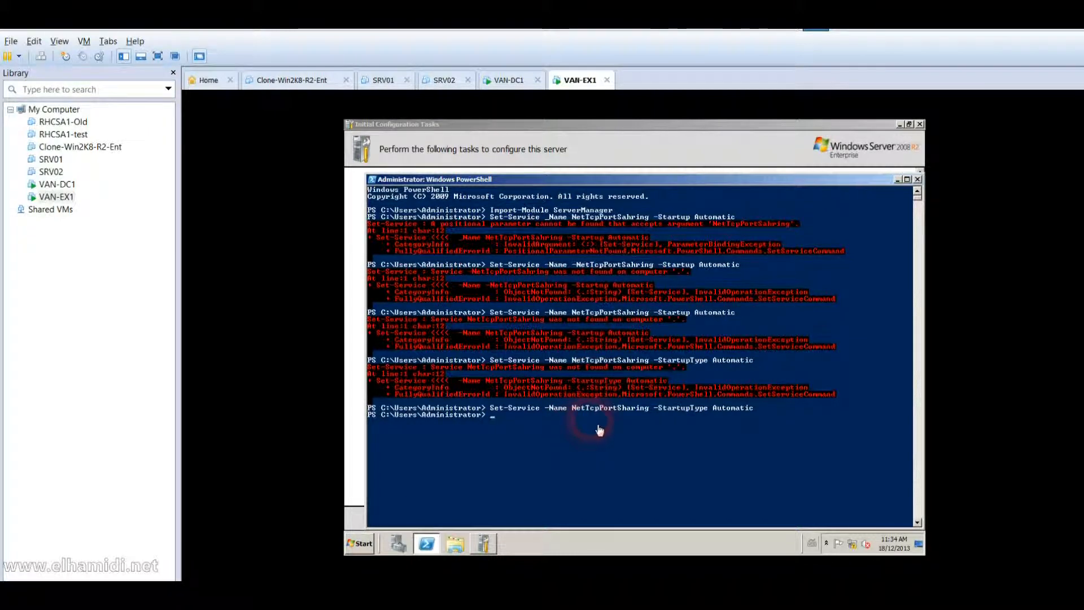
Rerun the corrected Set-Service command, close PowerShell and Initial Configuration Tasks, and log off.
{"action": "key", "text": "Up"}
{"action": "key", "text": "Return"}
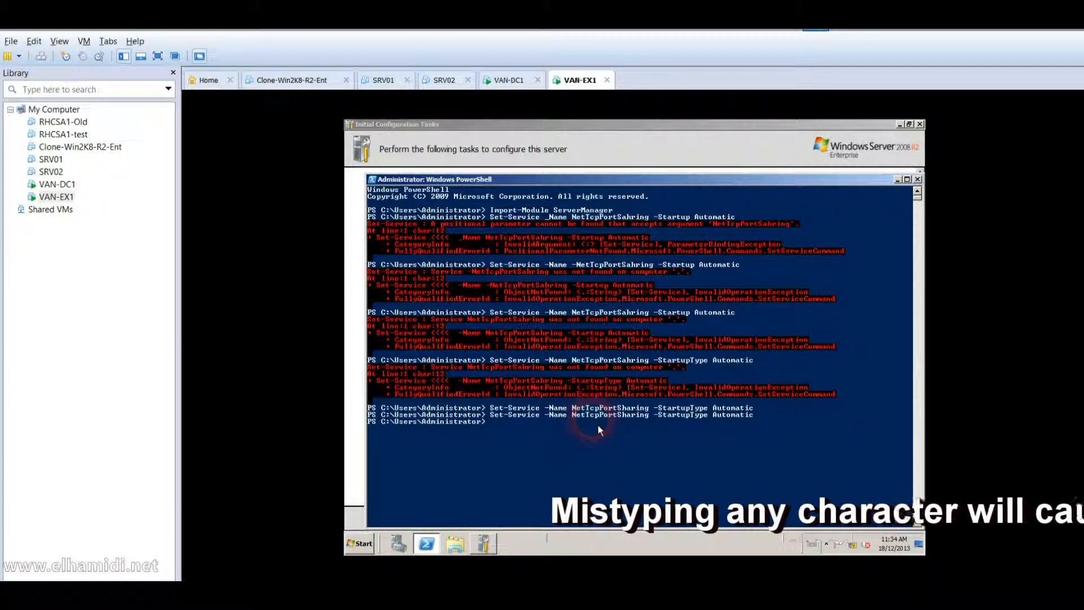
{"action": "left_click", "coordinate": [917, 179]}
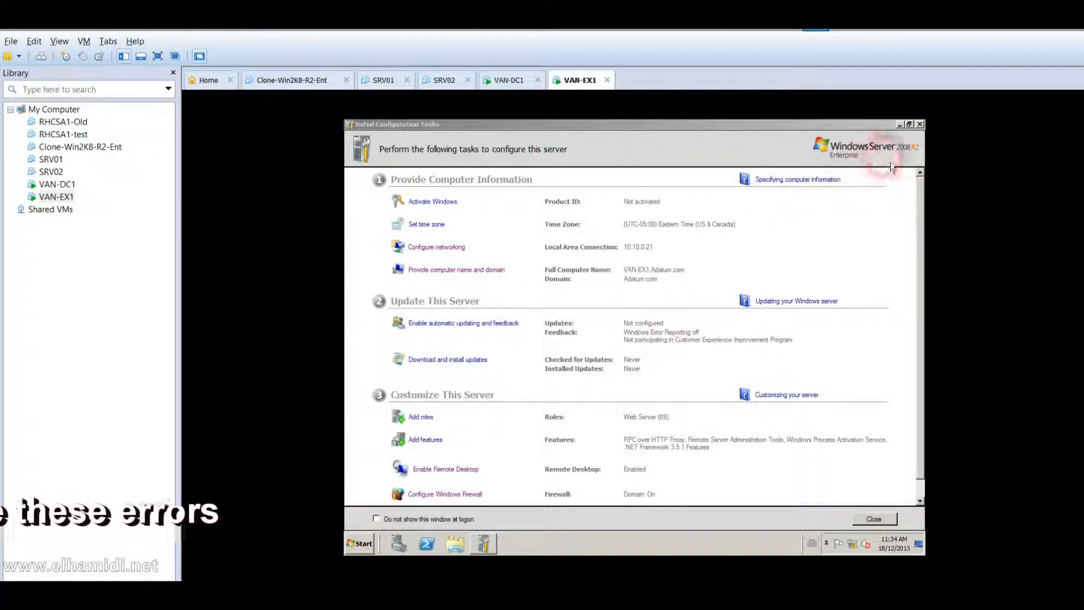
{"action": "left_click", "coordinate": [920, 125]}
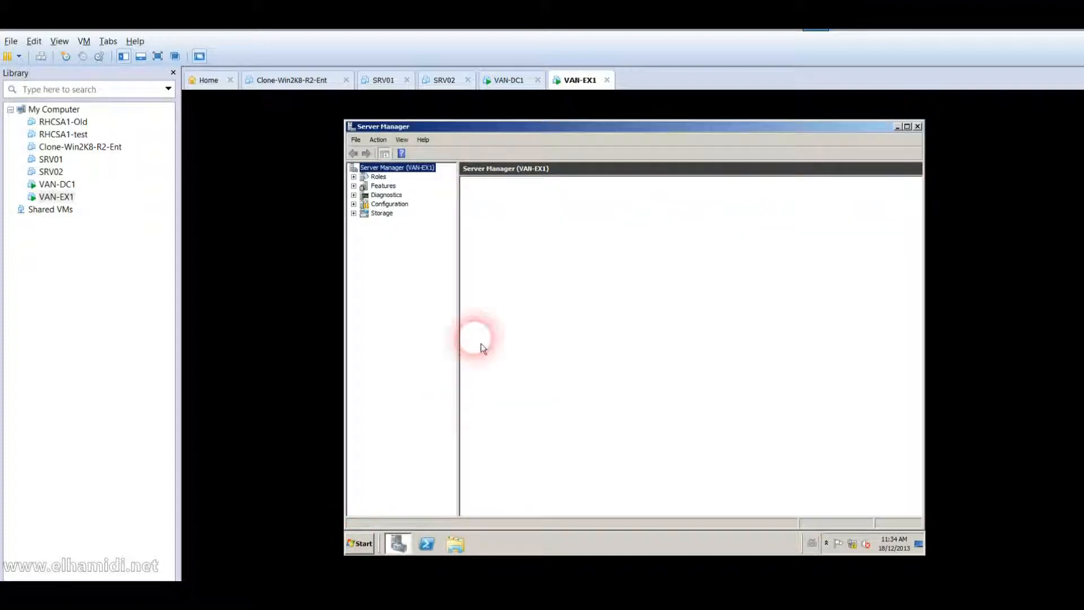
{"action": "left_click", "coordinate": [364, 544]}
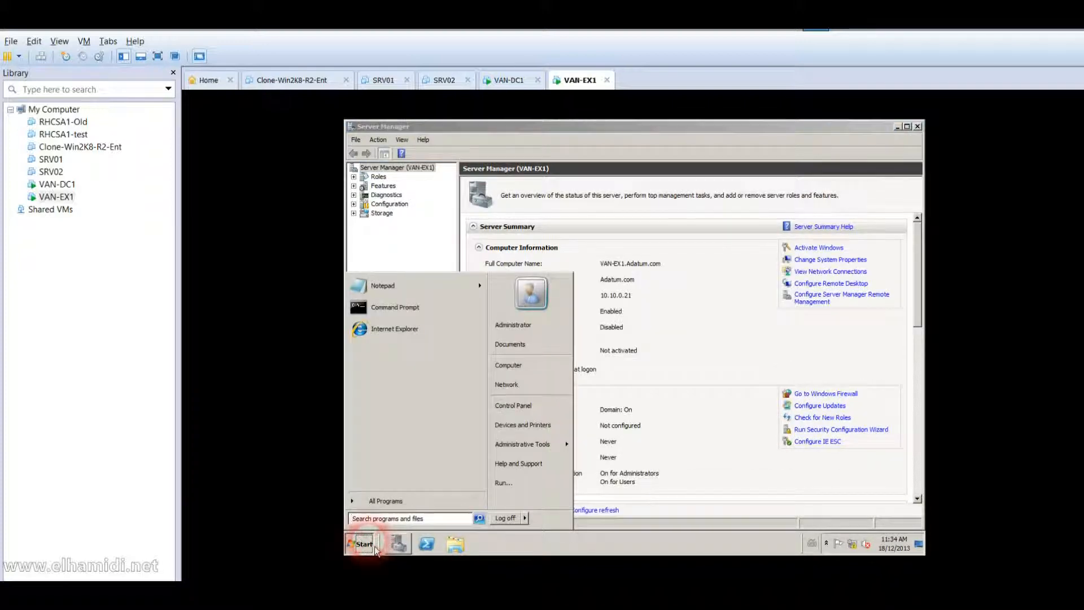
{"action": "left_click", "coordinate": [504, 528]}
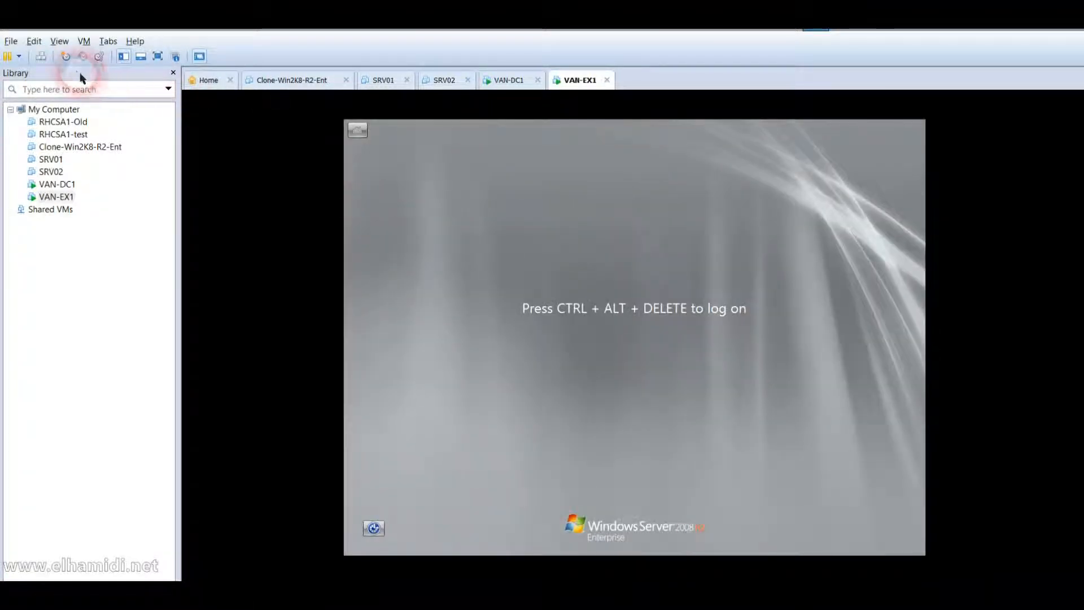
Log on to VAN-EX1 as another ADATUM domain user, entering that user's name and password.
{"action": "left_click", "coordinate": [42, 56]}
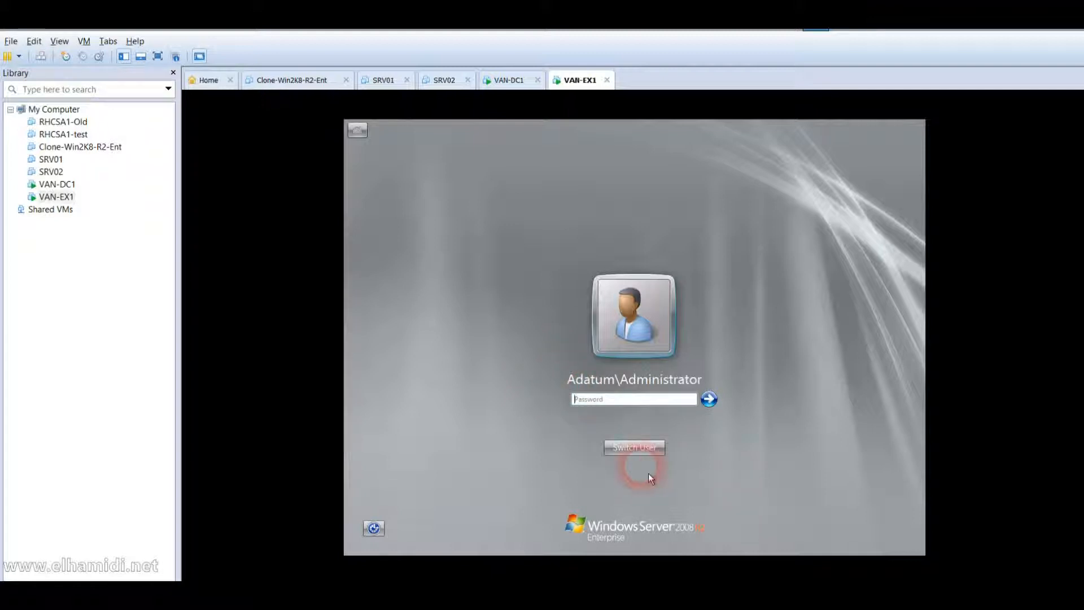
{"action": "left_click", "coordinate": [641, 451]}
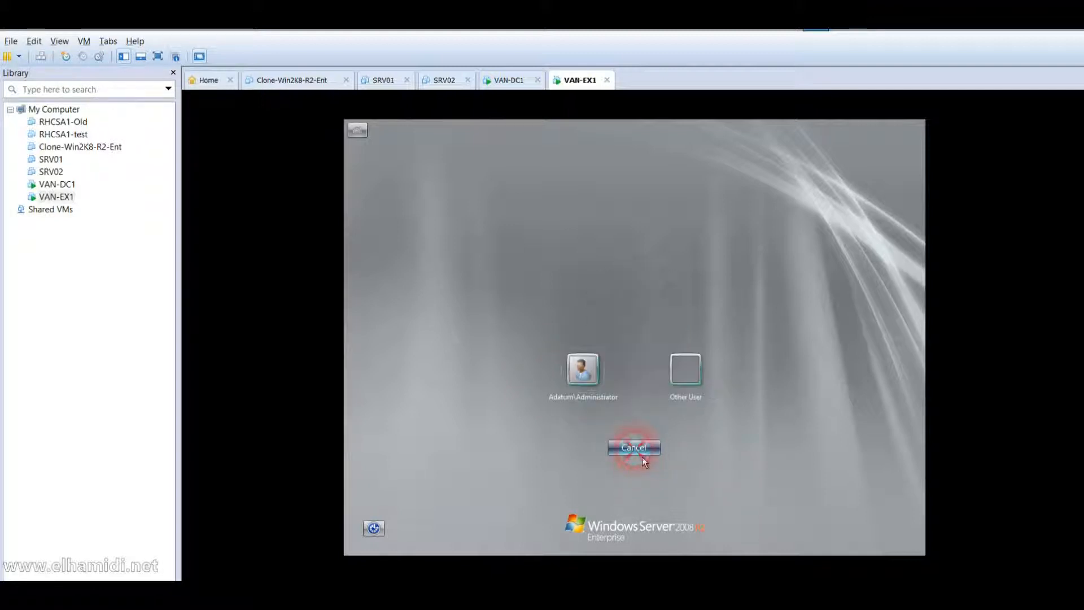
{"action": "left_click", "coordinate": [689, 392]}
{"action": "type", "text": "Kim_Akers"}
{"action": "key", "text": "Tab"}
{"action": "type", "text": "Pa$$w0rd"}
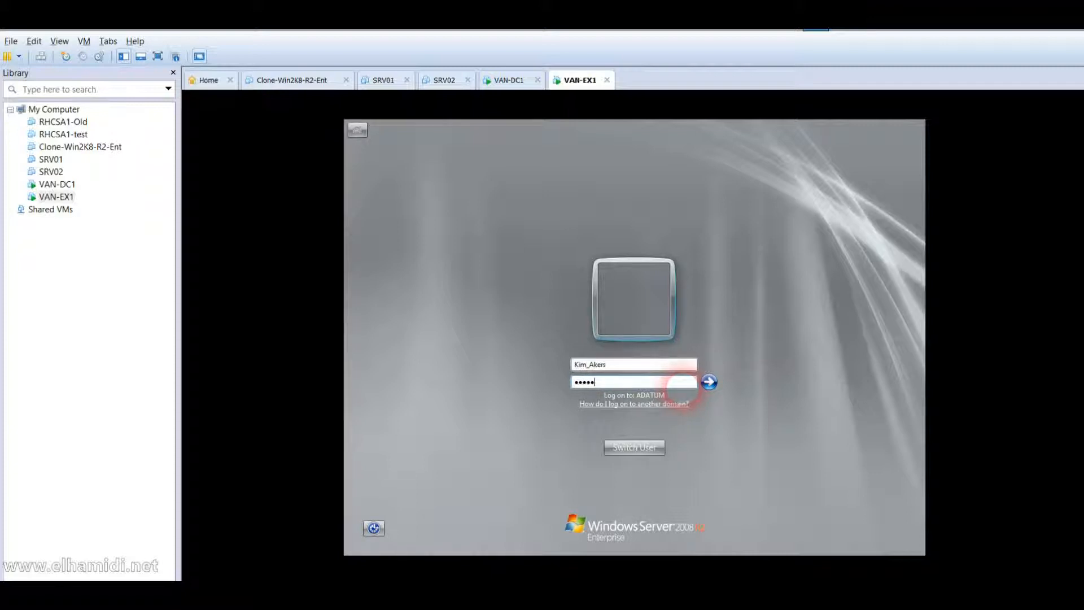
{"action": "key", "text": "Return"}
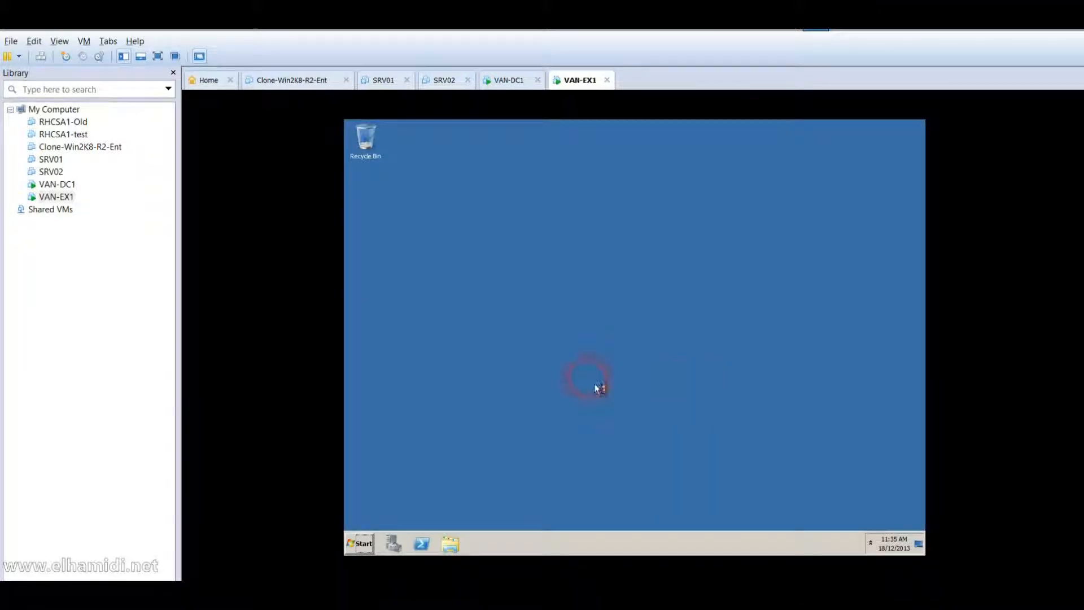
Browse through Computer to the Shared Folders (Z:) drive's tempo\exchange folder.
{"action": "left_click", "coordinate": [361, 543]}
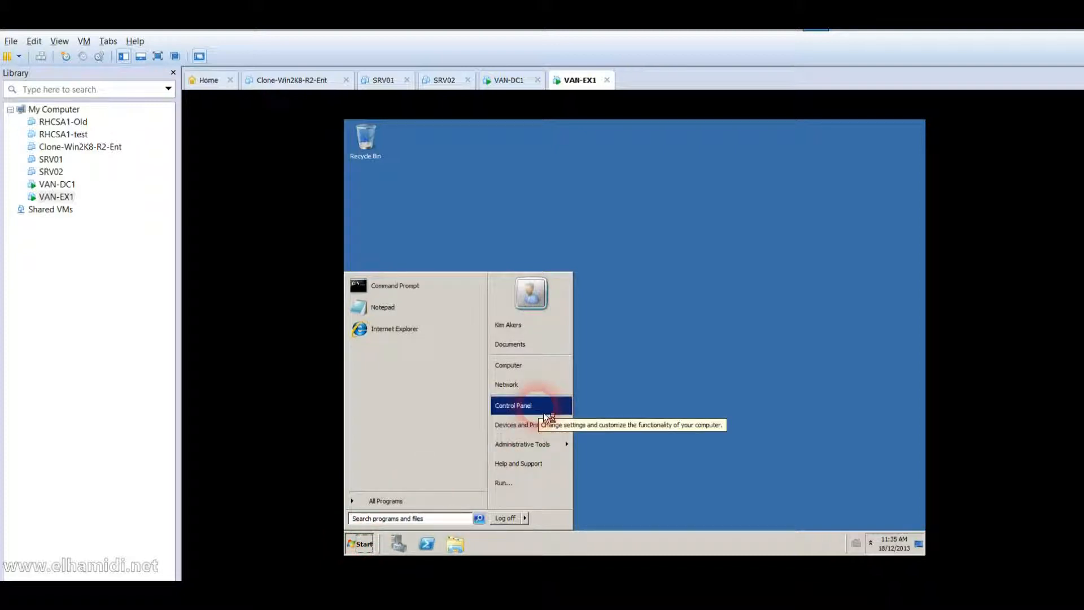
{"action": "left_click", "coordinate": [541, 378]}
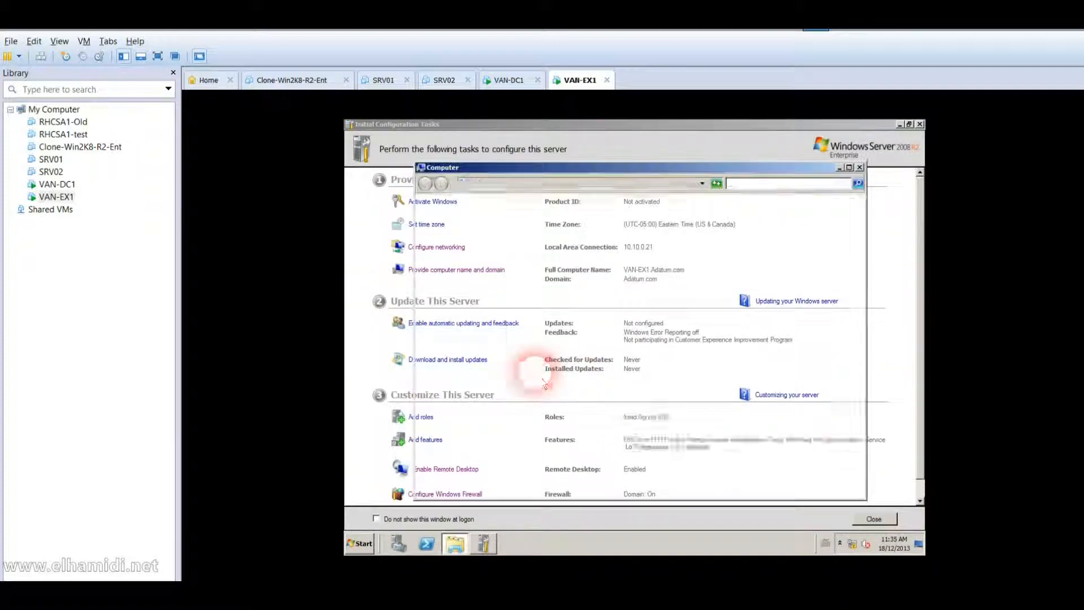
{"action": "double_click", "coordinate": [581, 327]}
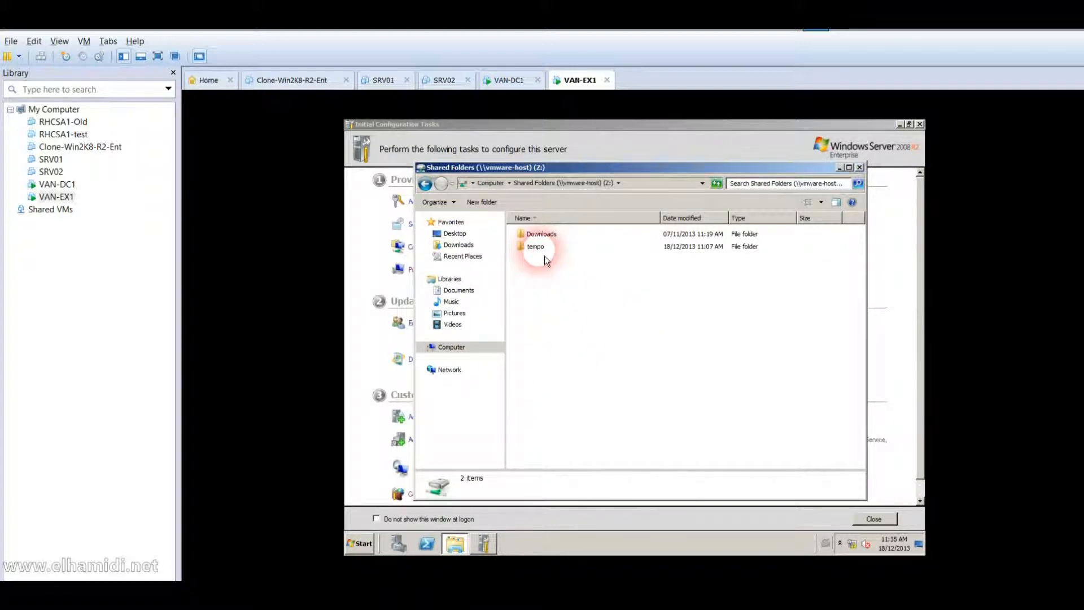
{"action": "left_click", "coordinate": [541, 249]}
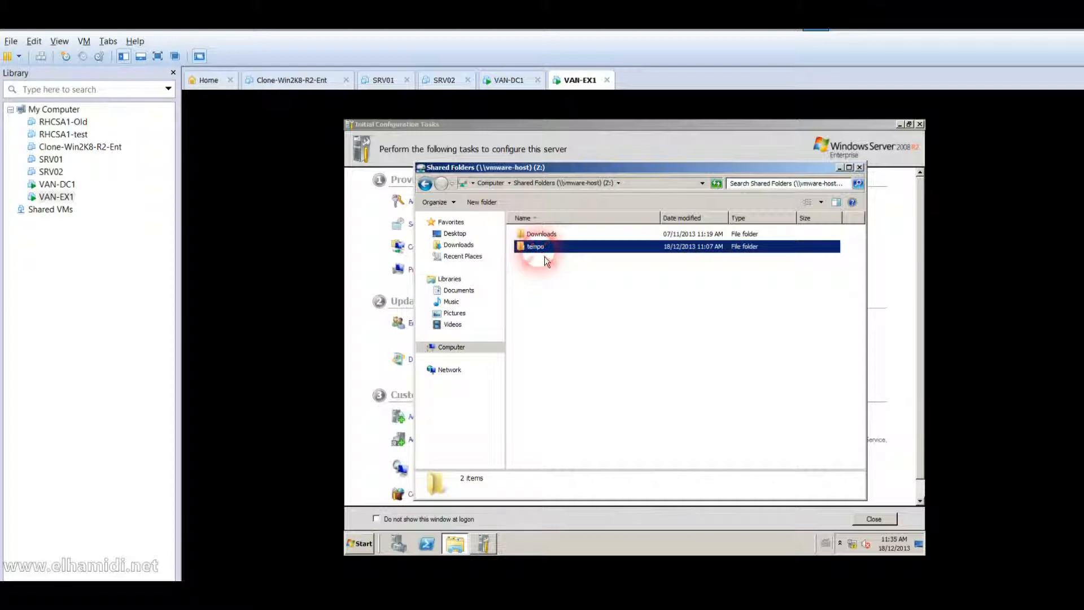
{"action": "double_click", "coordinate": [536, 247]}
{"action": "double_click", "coordinate": [536, 234]}
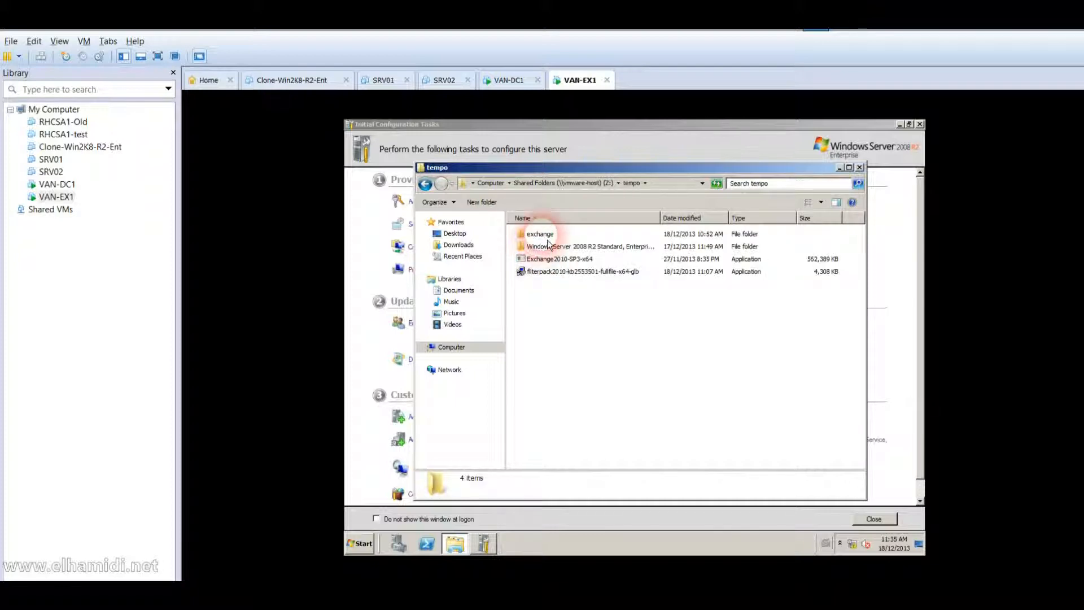
Launch Exchange setup, approve the UAC prompt, and dismiss the resulting access error.
{"action": "left_click", "coordinate": [545, 259]}
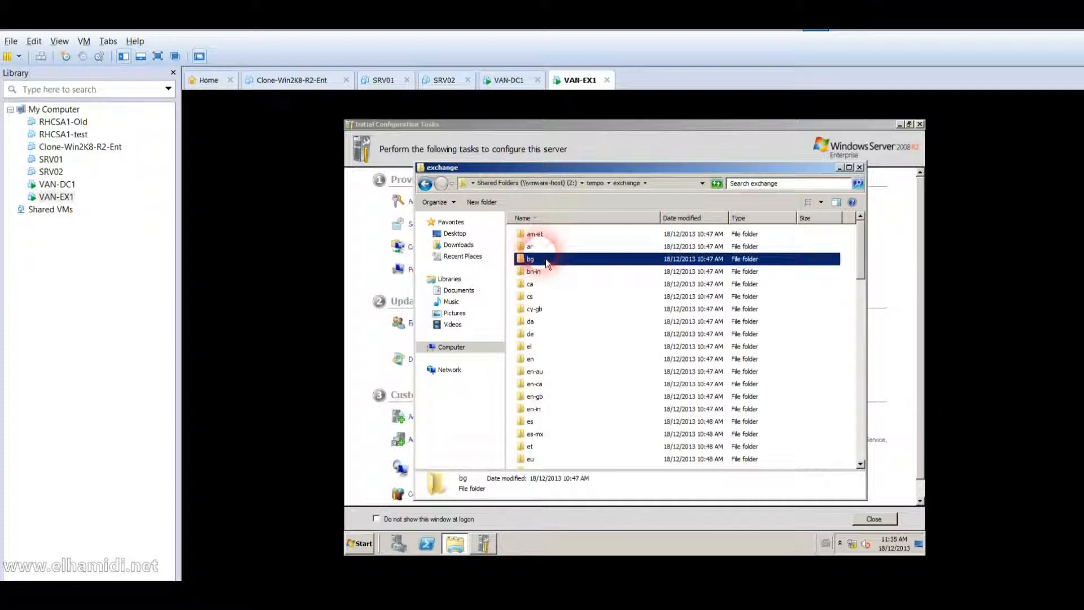
{"action": "key", "text": "s"}
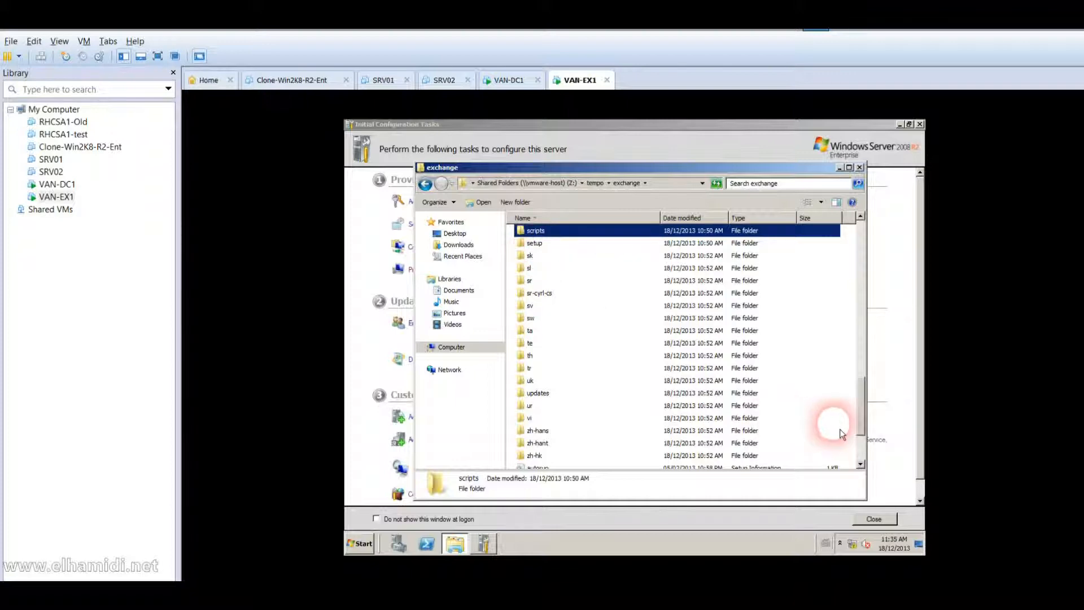
{"action": "scroll", "coordinate": [865, 451], "scroll_direction": "down", "scroll_amount": 3}
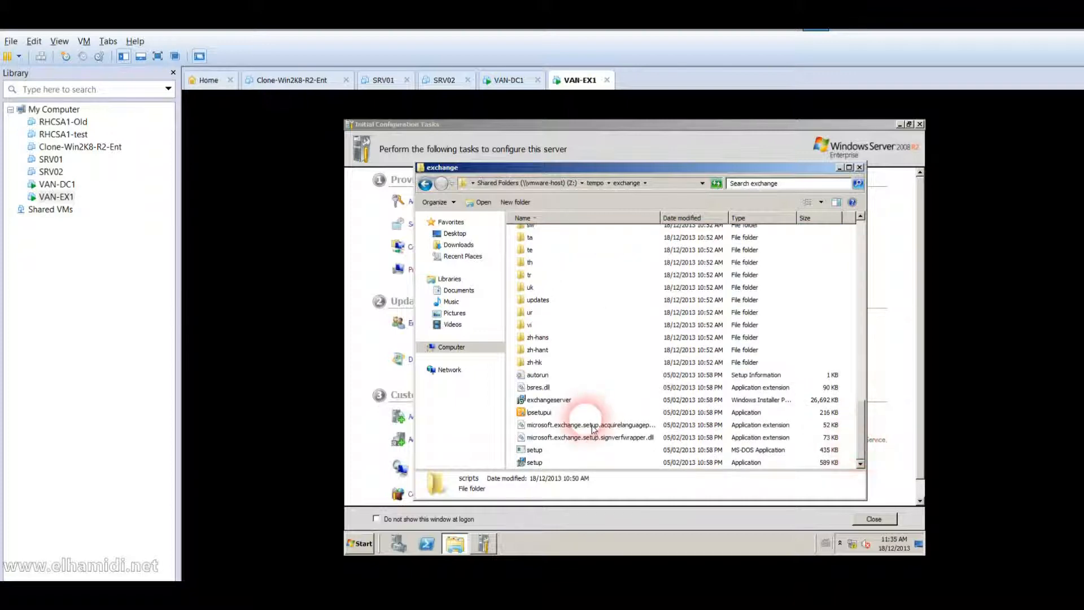
{"action": "double_click", "coordinate": [542, 467]}
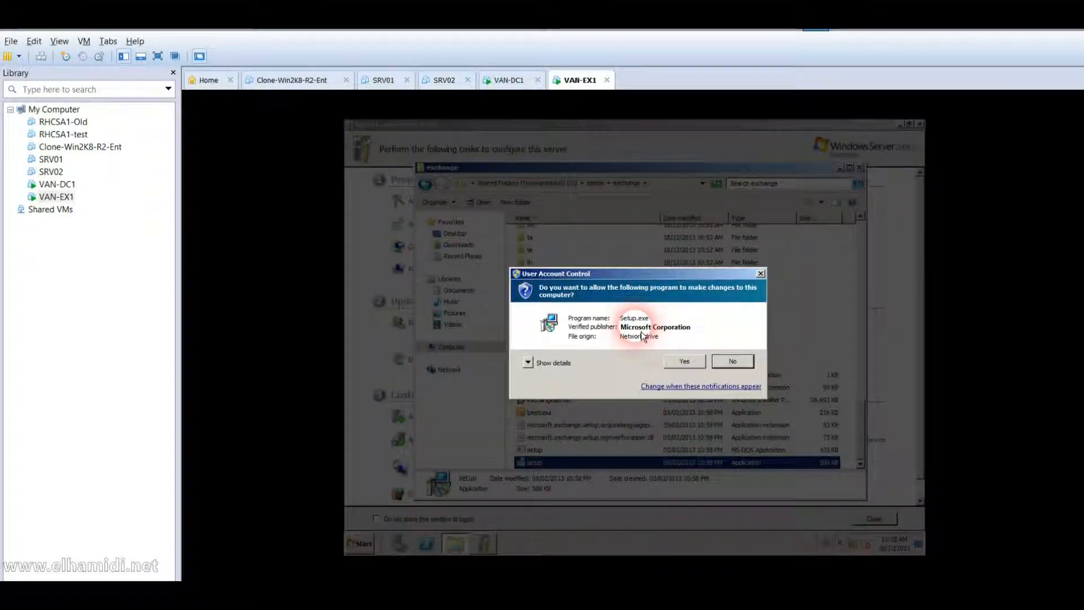
{"action": "left_click", "coordinate": [687, 364]}
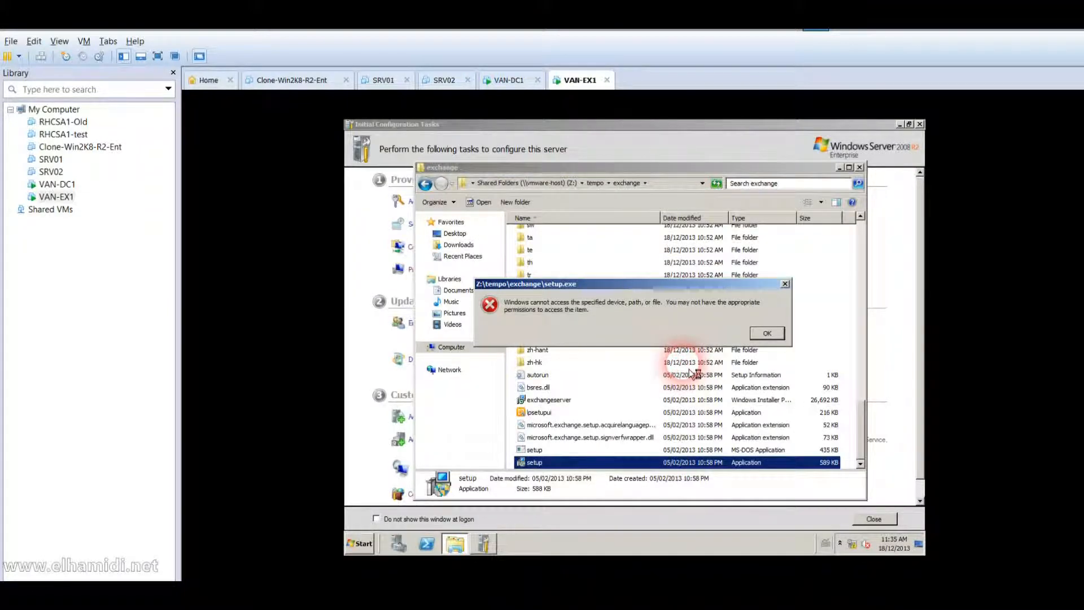
{"action": "left_click", "coordinate": [766, 333]}
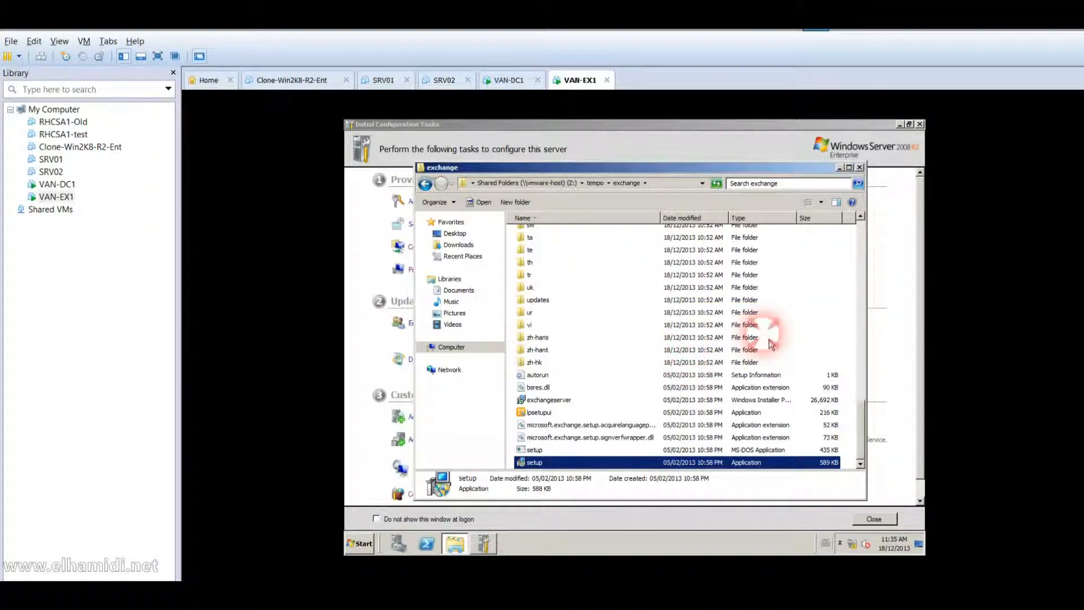
{"action": "left_click", "coordinate": [362, 545]}
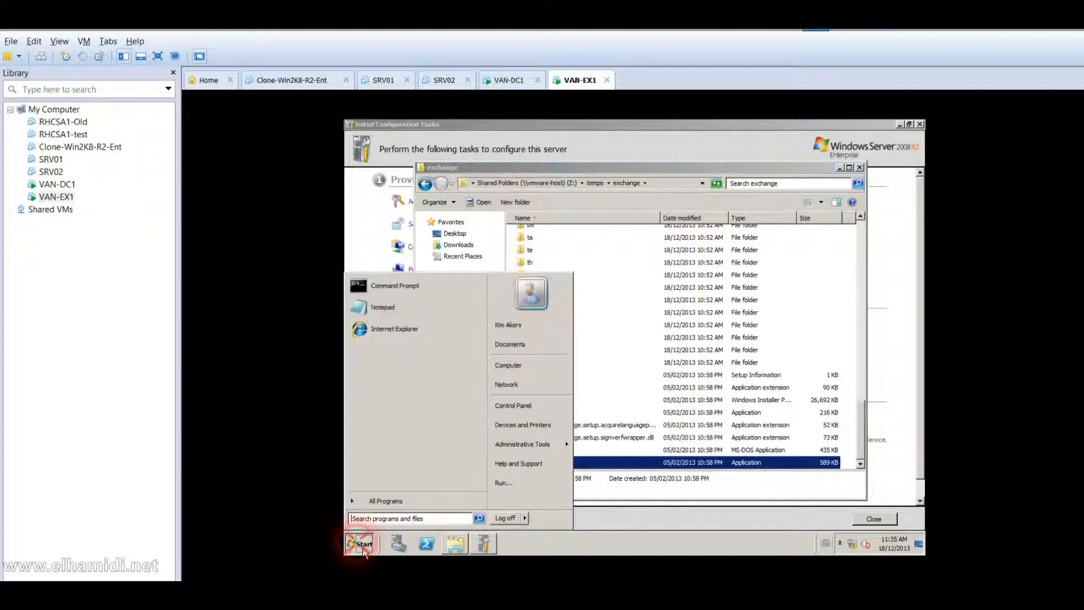
Log the domain user off VAN-EX1 and begin signing in as a different user.
{"action": "left_click", "coordinate": [504, 519]}
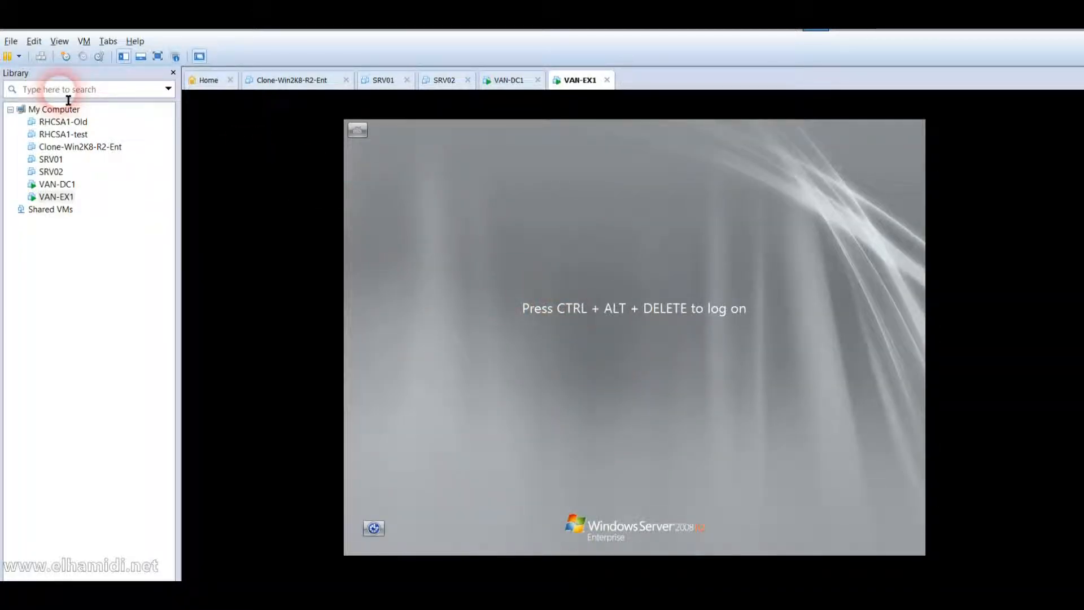
{"action": "left_click", "coordinate": [42, 56]}
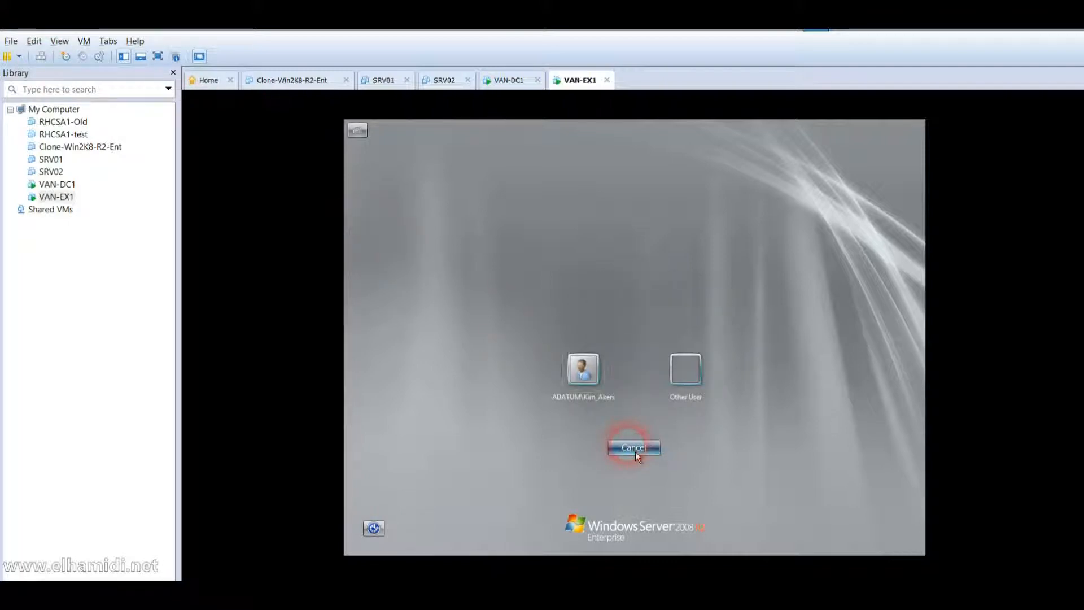
{"action": "left_click", "coordinate": [685, 383]}
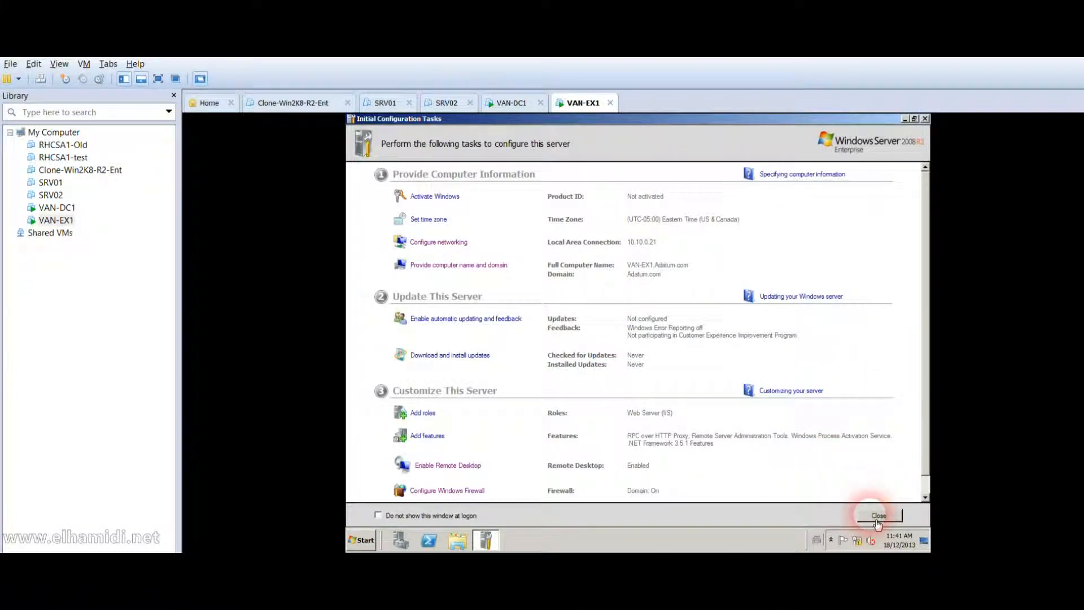
In PowerShell, run Set-Service -Name NetTcpPortSahring -StartupType Automatic, with the service name misspelled.
{"action": "left_click", "coordinate": [428, 540]}
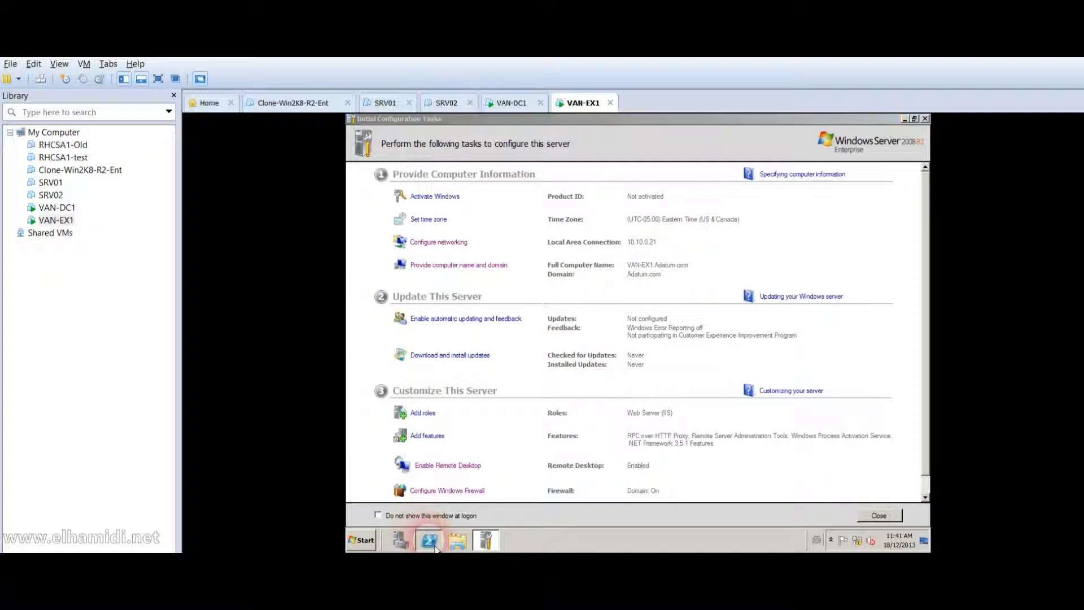
{"action": "left_click", "coordinate": [513, 259]}
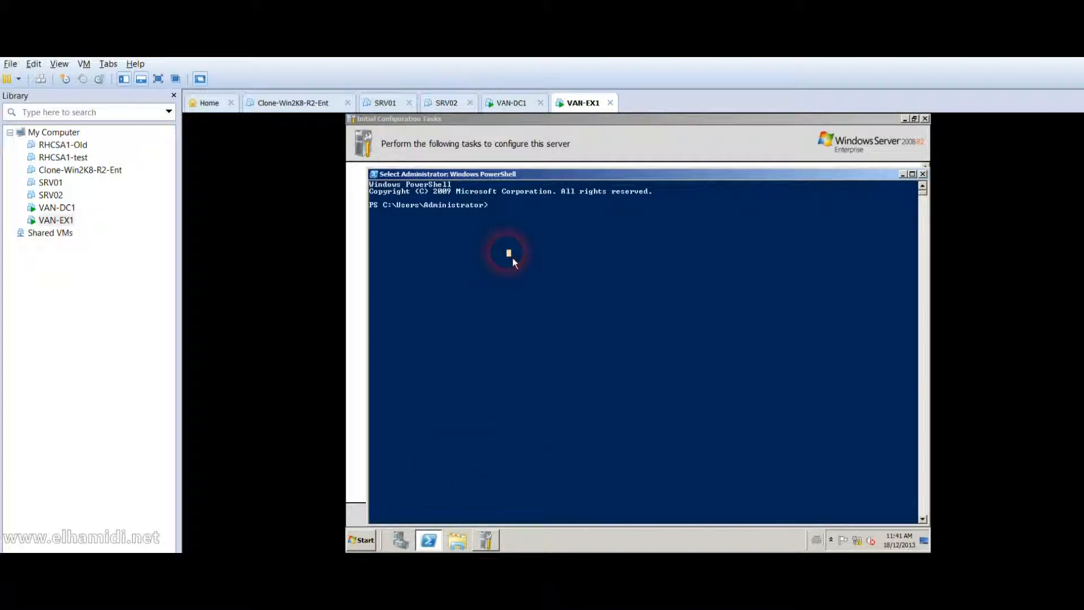
{"action": "key", "text": "Escape"}
{"action": "type", "text": "Set-"}
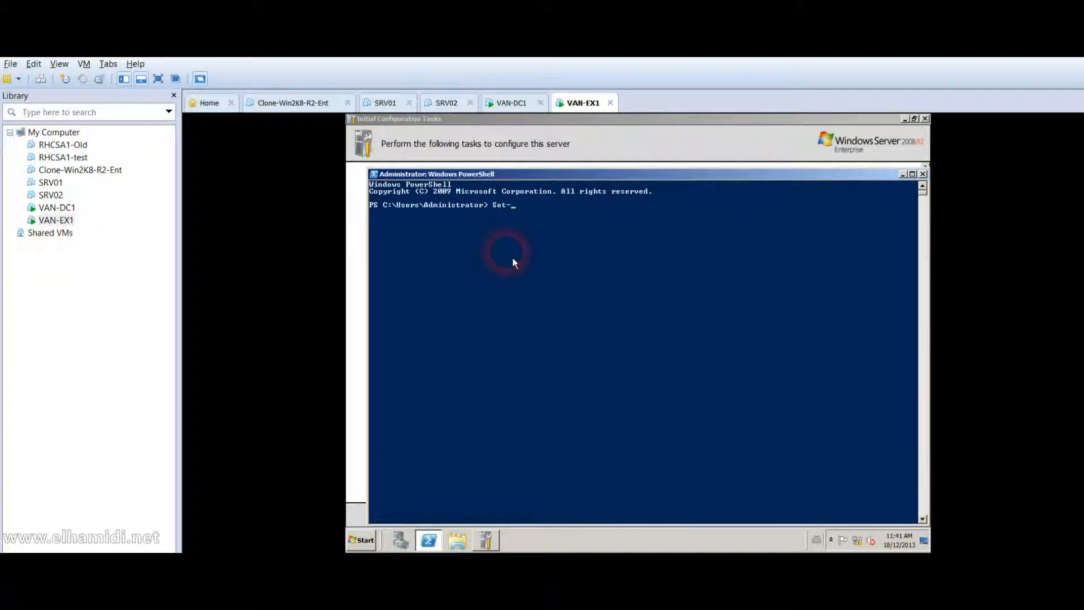
{"action": "type", "text": "Service -Name"}
{"action": "key", "text": "BackSpace"}
{"action": "key", "text": "BackSpace"}
{"action": "key", "text": "BackSpace"}
{"action": "key", "text": "BackSpace"}
{"action": "type", "text": "Name NetTcpPortSahring"}
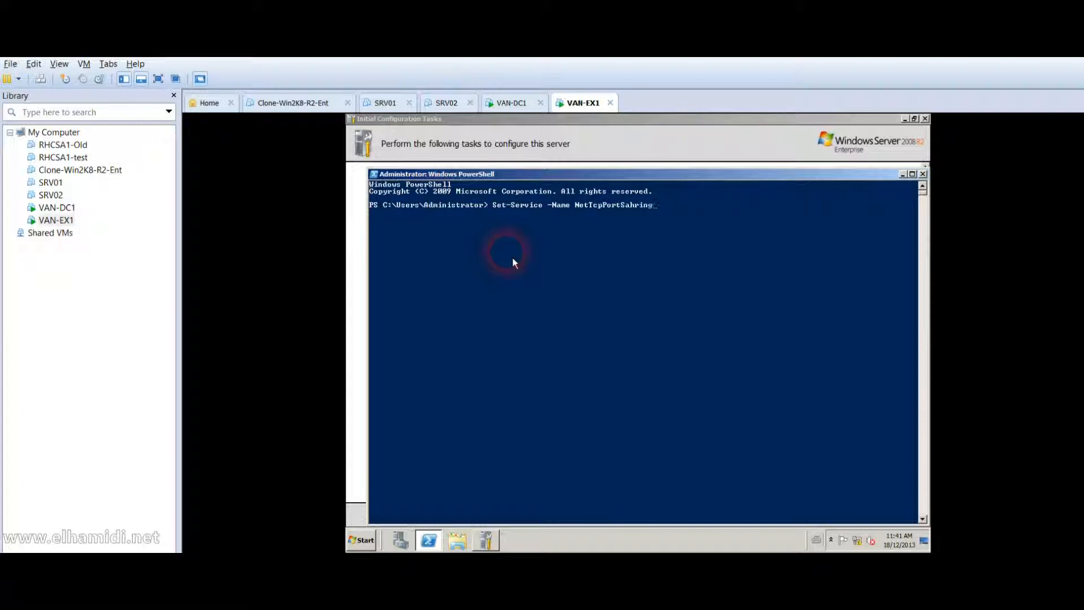
{"action": "type", "text": " S"}
{"action": "key", "text": "BackSpace"}
{"action": "type", "text": "-StartupType Automatic"}
{"action": "key", "text": "Return"}
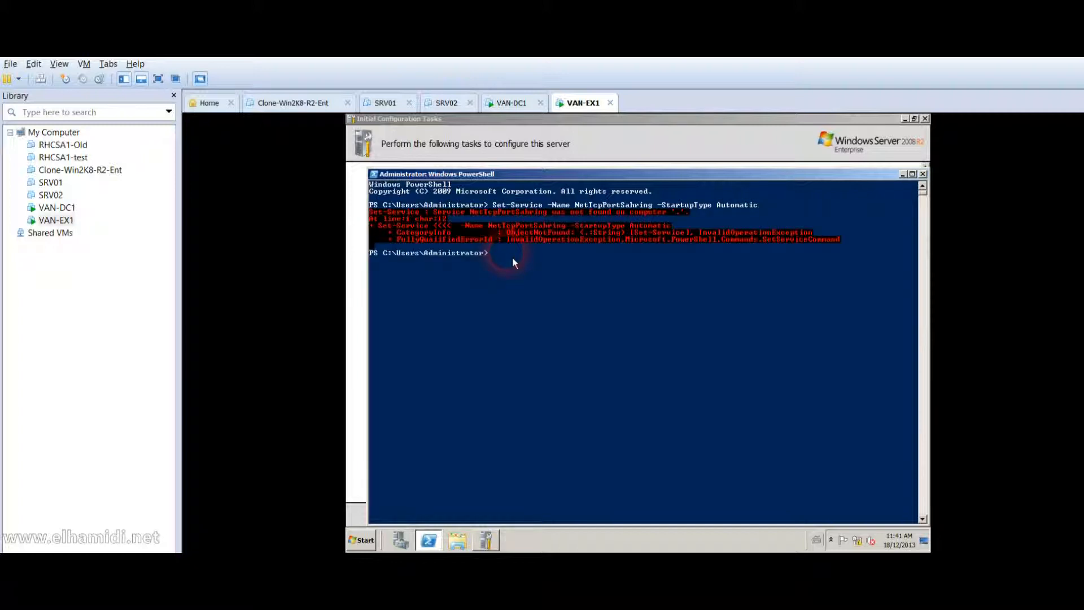
Correct the service name to NetTcpPortSharing, rerun the command, and close PowerShell.
{"action": "key", "text": "Up"}
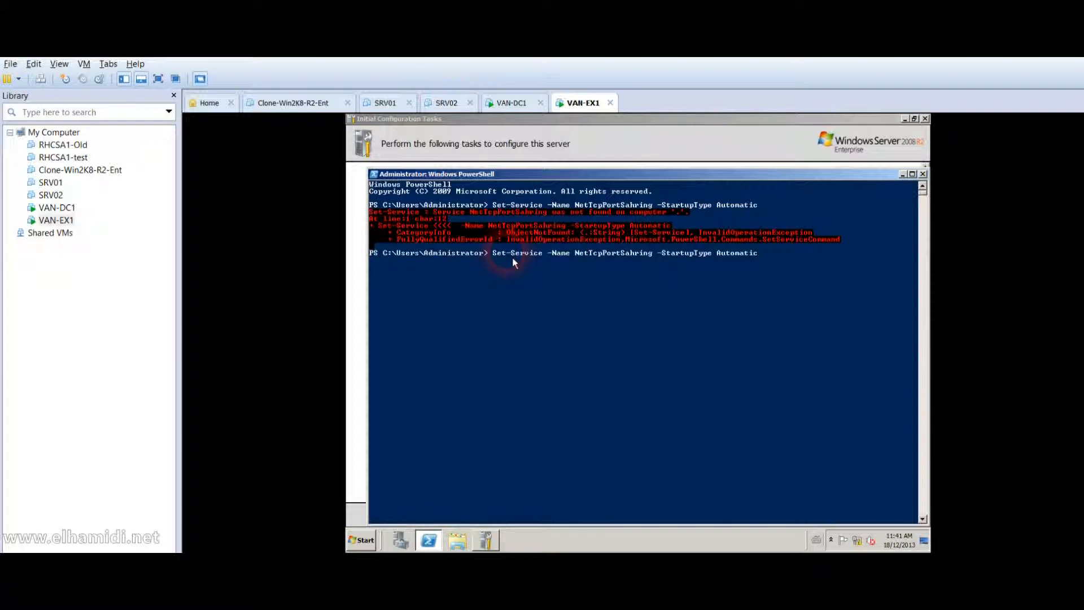
{"action": "key", "text": "Left"}
{"action": "key", "text": "Delete"}
{"action": "type", "text": "a"}
{"action": "key", "text": "Return"}
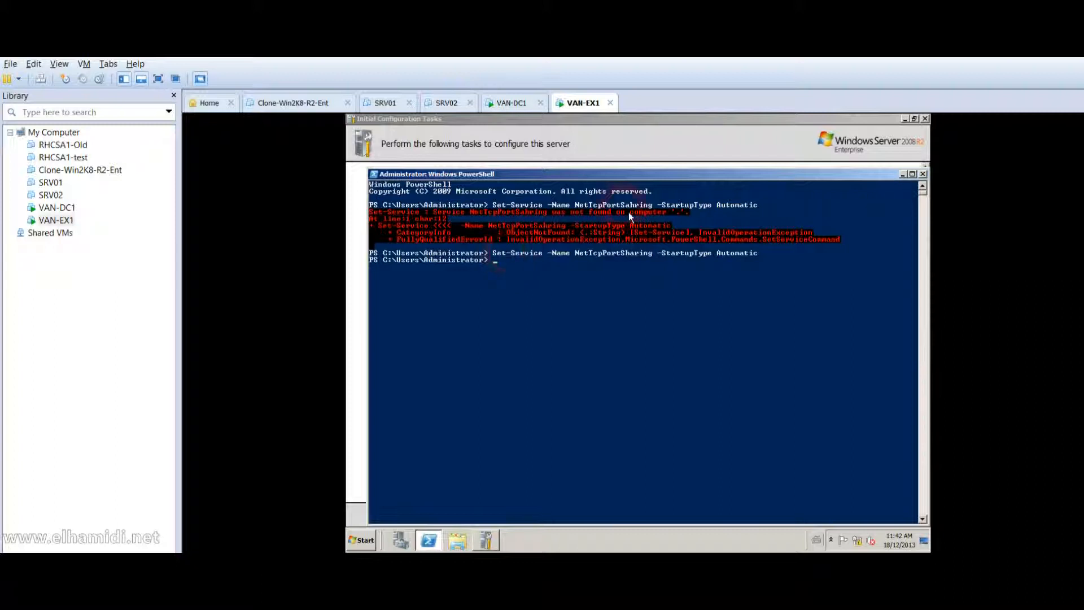
{"action": "left_click", "coordinate": [923, 175]}
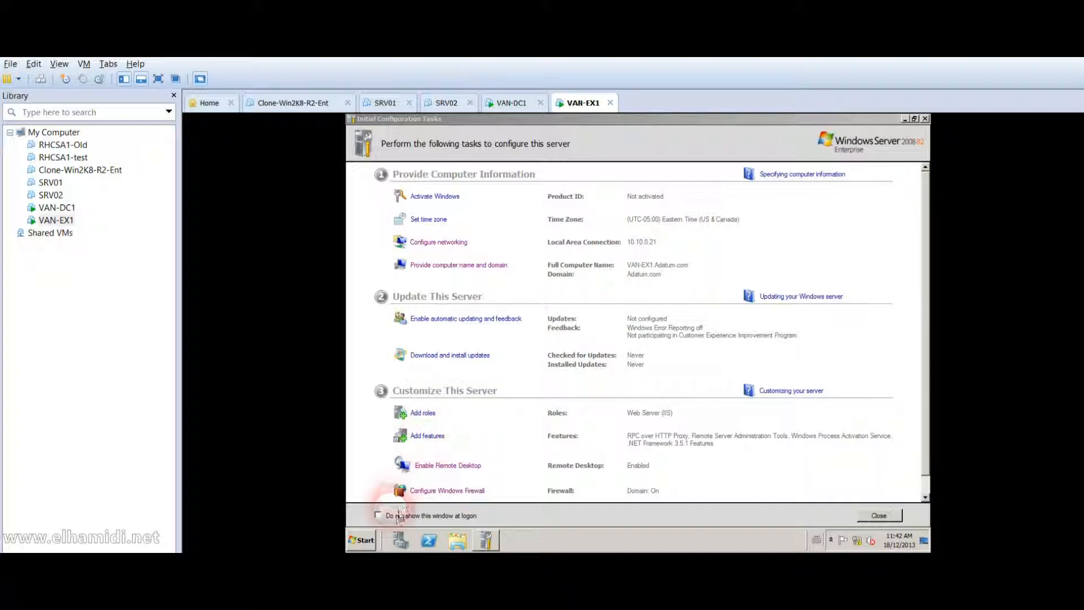
Open the Z:\tempo\exchange folder from the Computer window.
{"action": "left_click", "coordinate": [365, 542]}
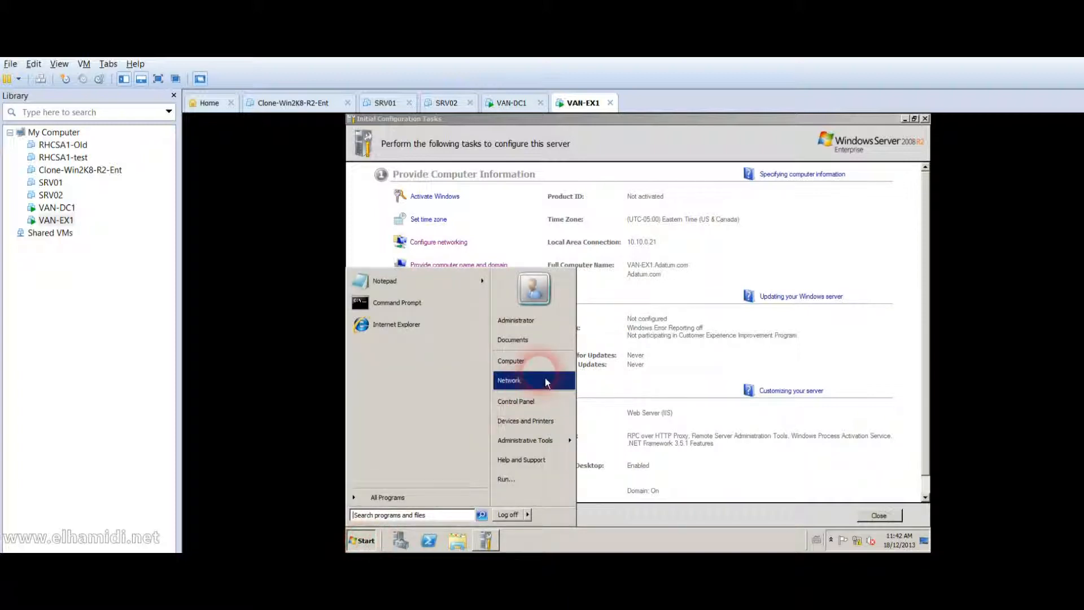
{"action": "left_click", "coordinate": [532, 363]}
{"action": "double_click", "coordinate": [584, 307]}
{"action": "double_click", "coordinate": [551, 244]}
{"action": "double_click", "coordinate": [549, 230]}
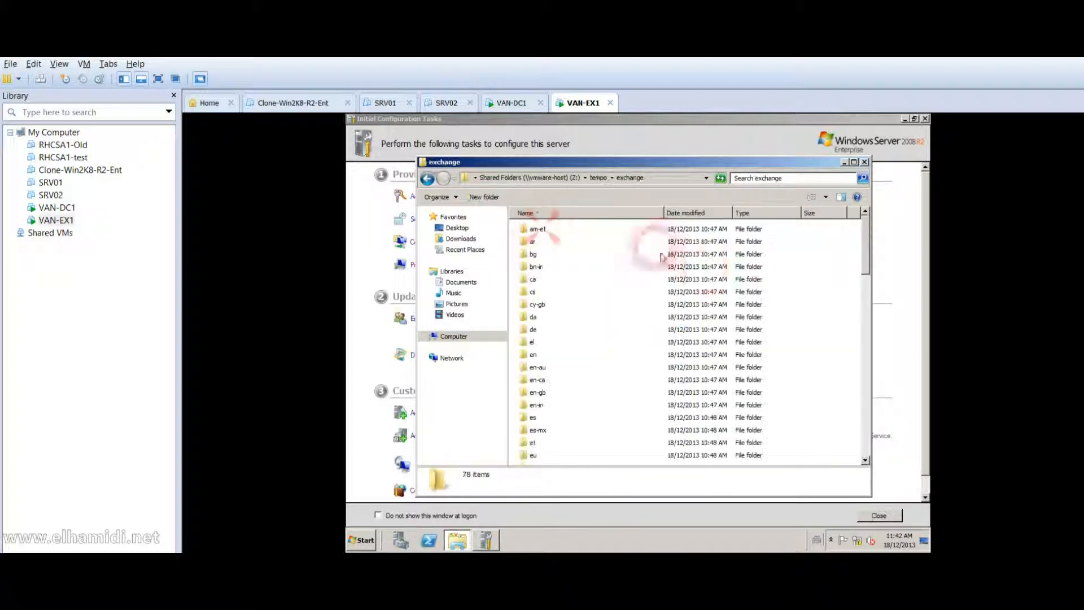
{"action": "left_click_drag", "start_coordinate": [864, 242], "coordinate": [864, 456]}
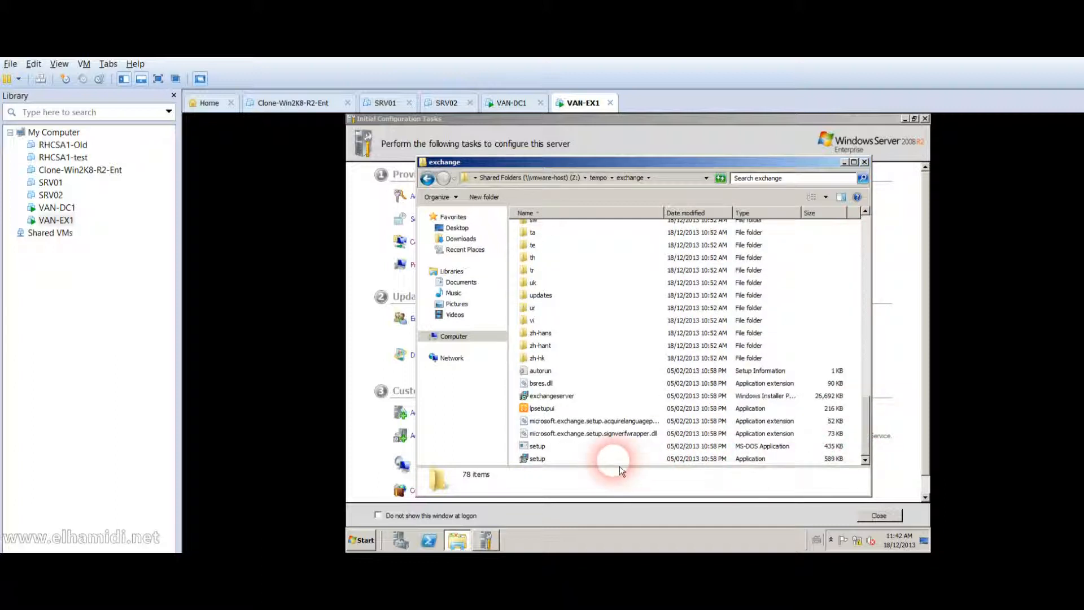
Run Exchange setup past the security warning and choose Install Microsoft Exchange.
{"action": "double_click", "coordinate": [620, 461]}
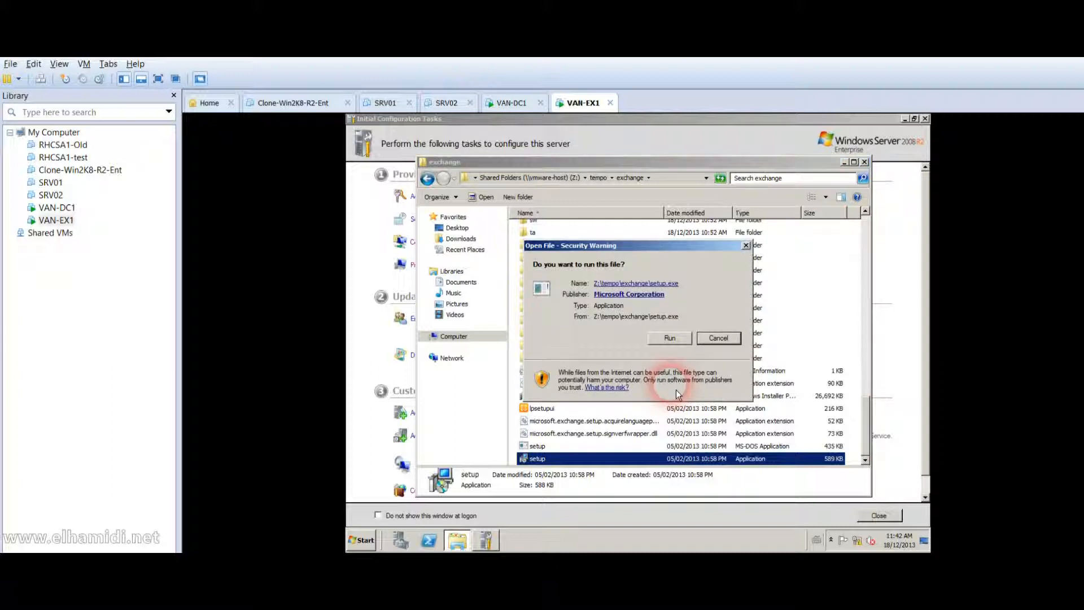
{"action": "left_click", "coordinate": [673, 337]}
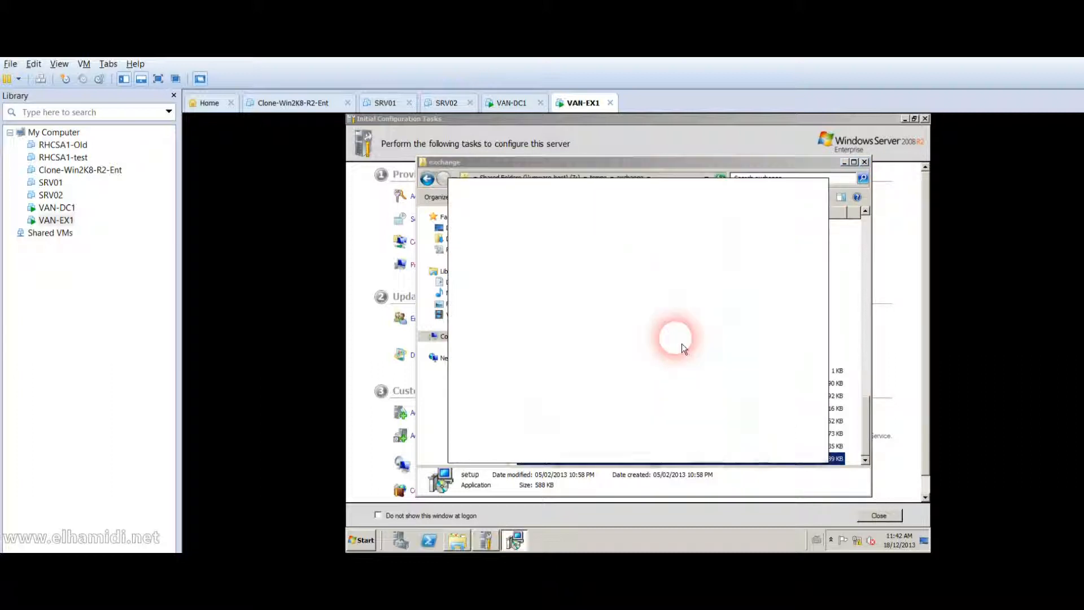
{"action": "left_click", "coordinate": [672, 310]}
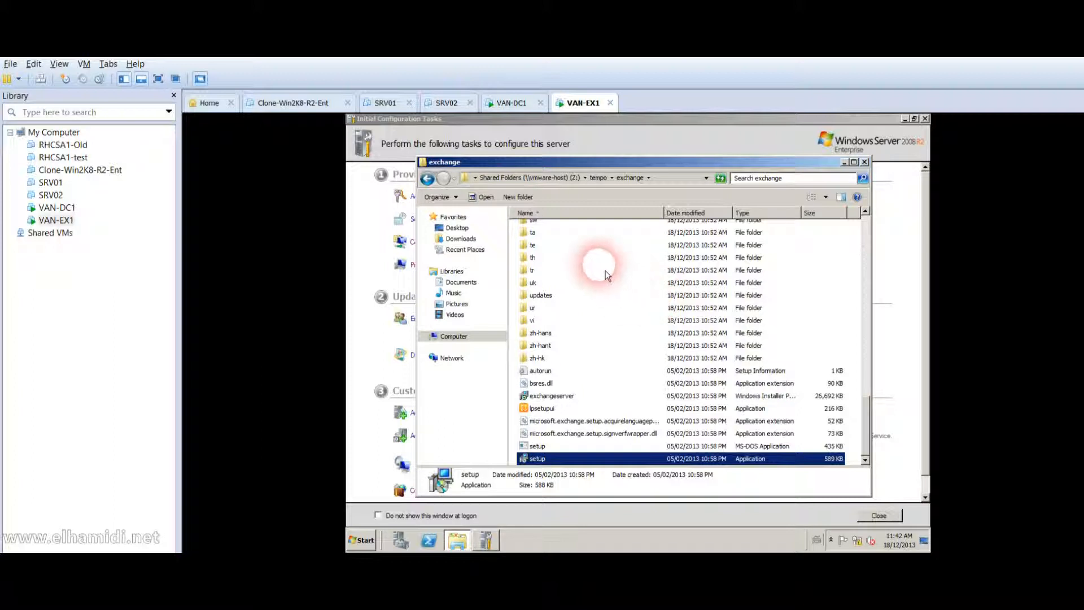
{"action": "left_click", "coordinate": [575, 185]}
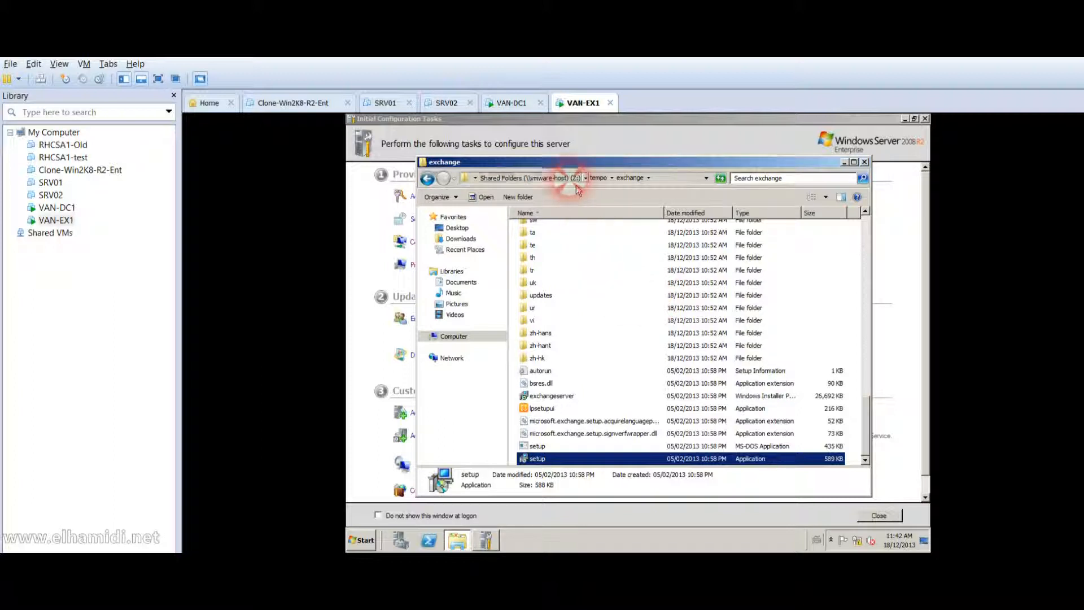
Return to the Z: drive's top level, open Downloads, then close the Explorer window.
{"action": "left_click", "coordinate": [556, 239]}
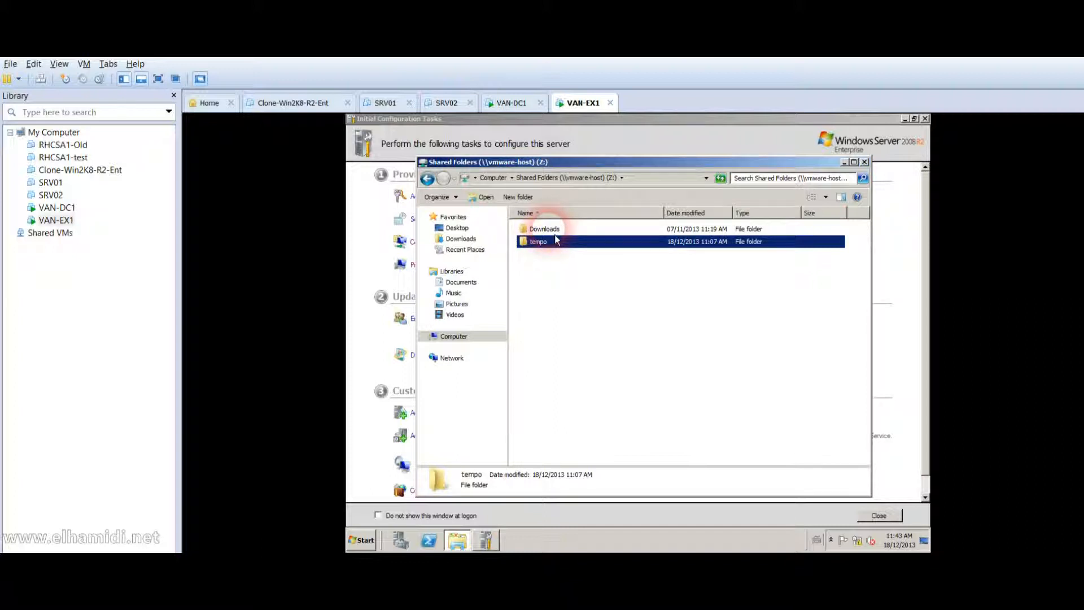
{"action": "double_click", "coordinate": [554, 233]}
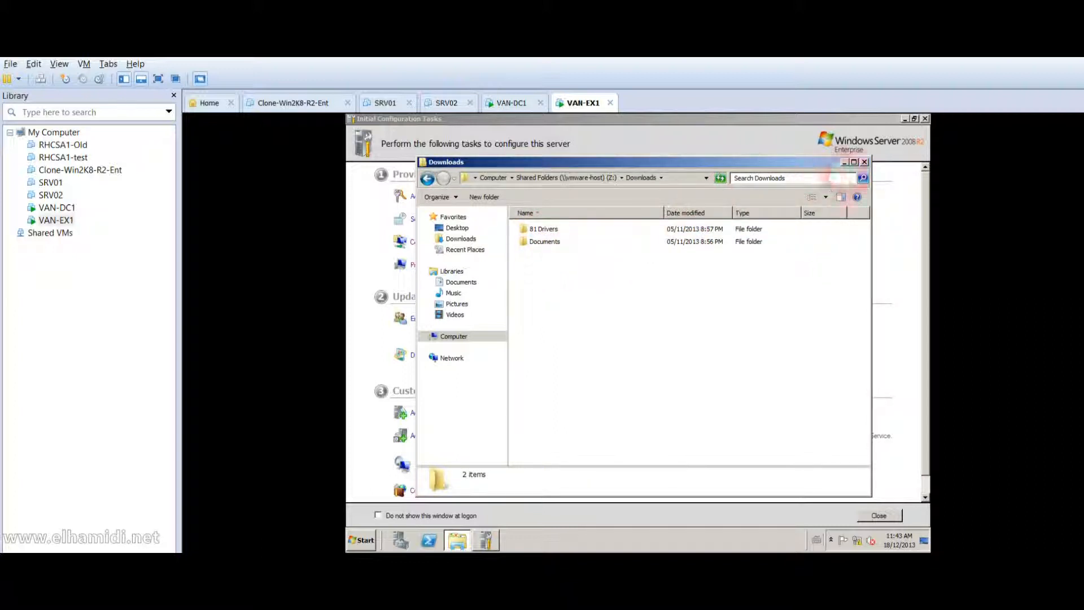
{"action": "left_click", "coordinate": [864, 162]}
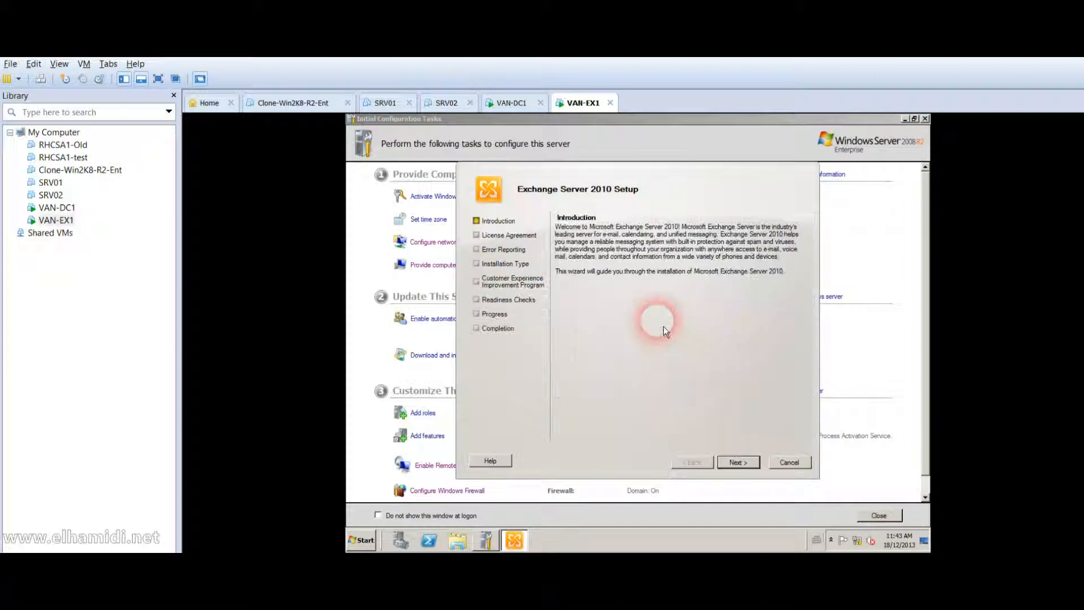
Accept the Exchange license terms, leave error reporting off, and choose Typical Exchange Server Installation.
{"action": "left_click", "coordinate": [744, 463]}
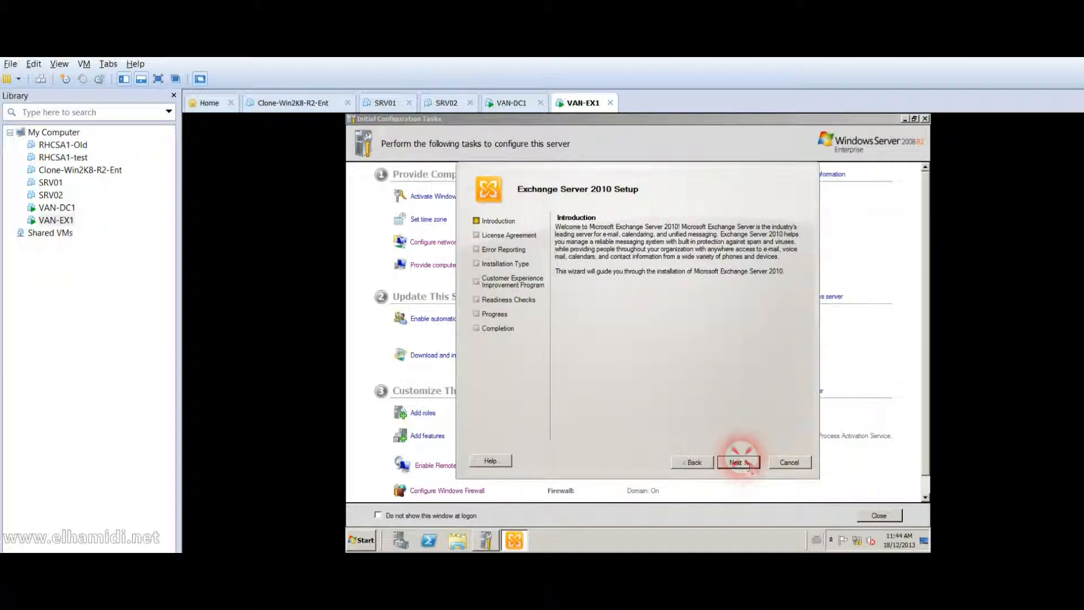
{"action": "left_click", "coordinate": [634, 390]}
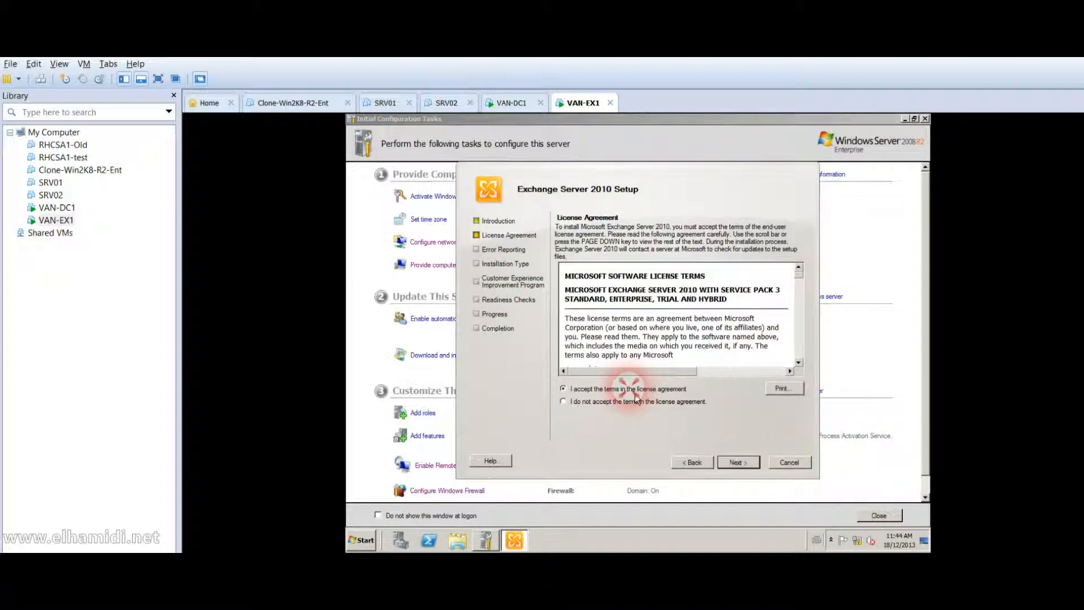
{"action": "left_click", "coordinate": [737, 462]}
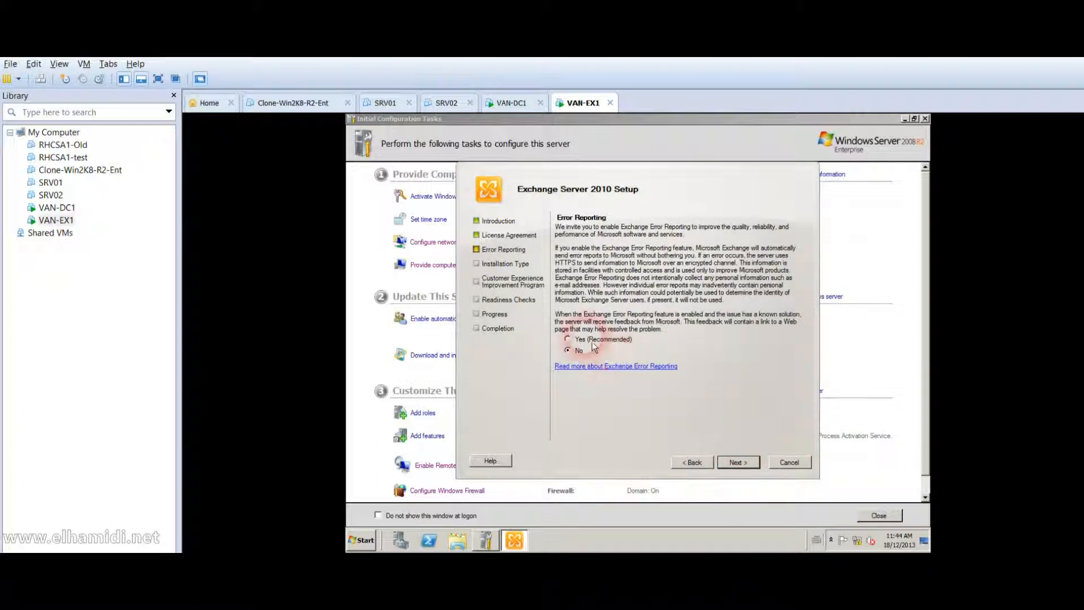
{"action": "left_click", "coordinate": [739, 465]}
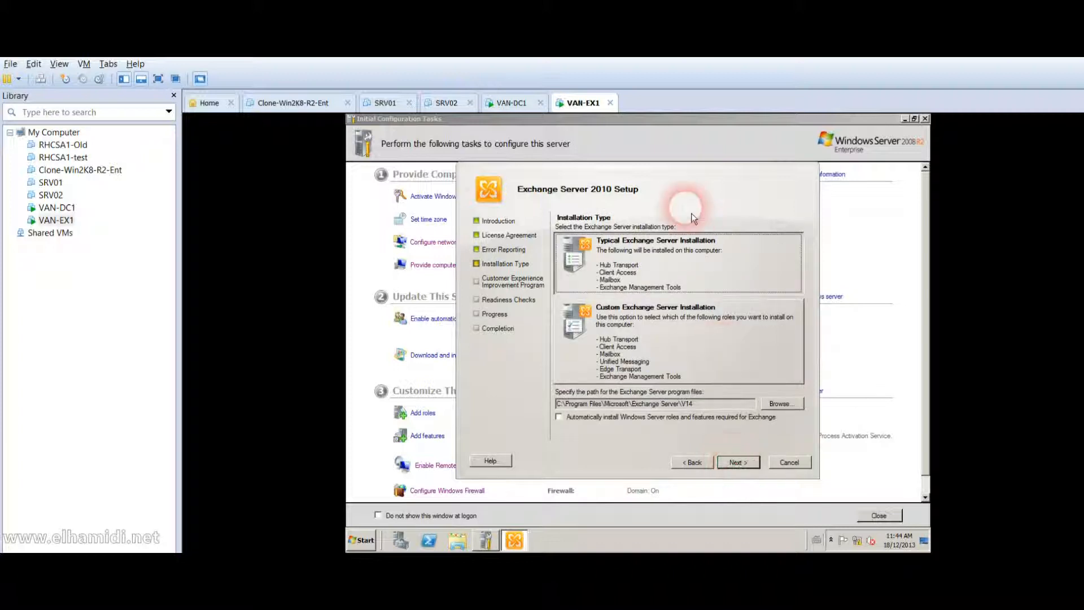
{"action": "left_click", "coordinate": [662, 255]}
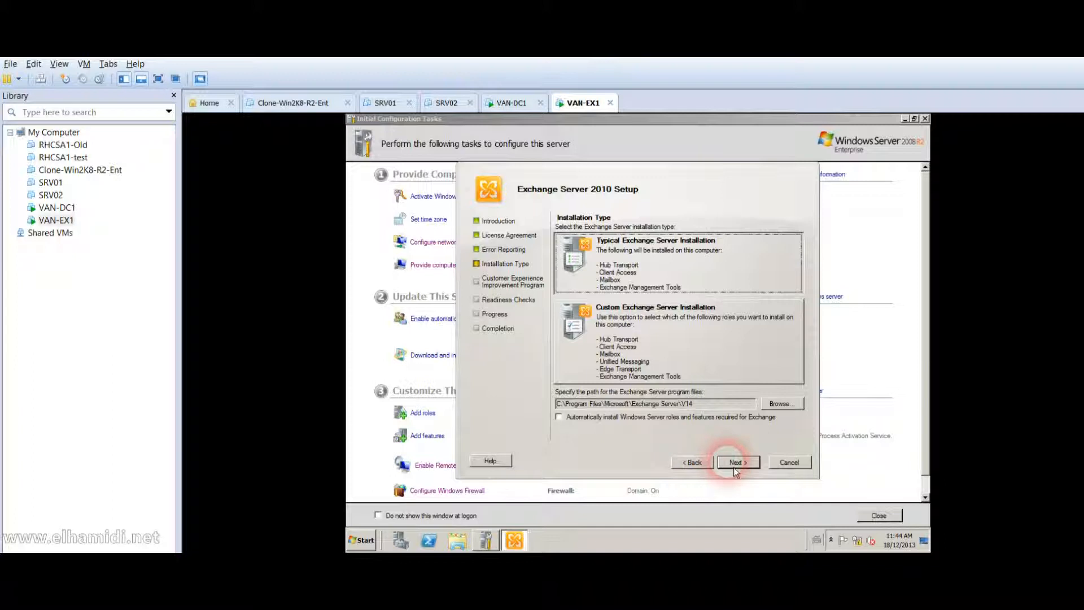
Enable automatic Windows Server role installation, skip client and external-domain settings, and decline the Customer Experience Improvement Program.
{"action": "left_click", "coordinate": [726, 423]}
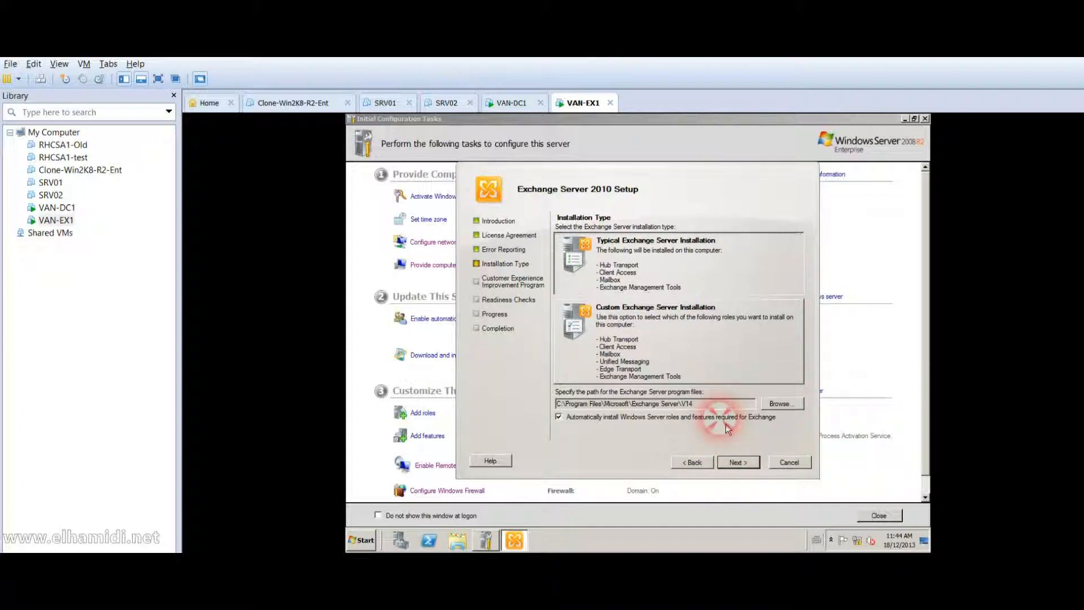
{"action": "left_click", "coordinate": [749, 465]}
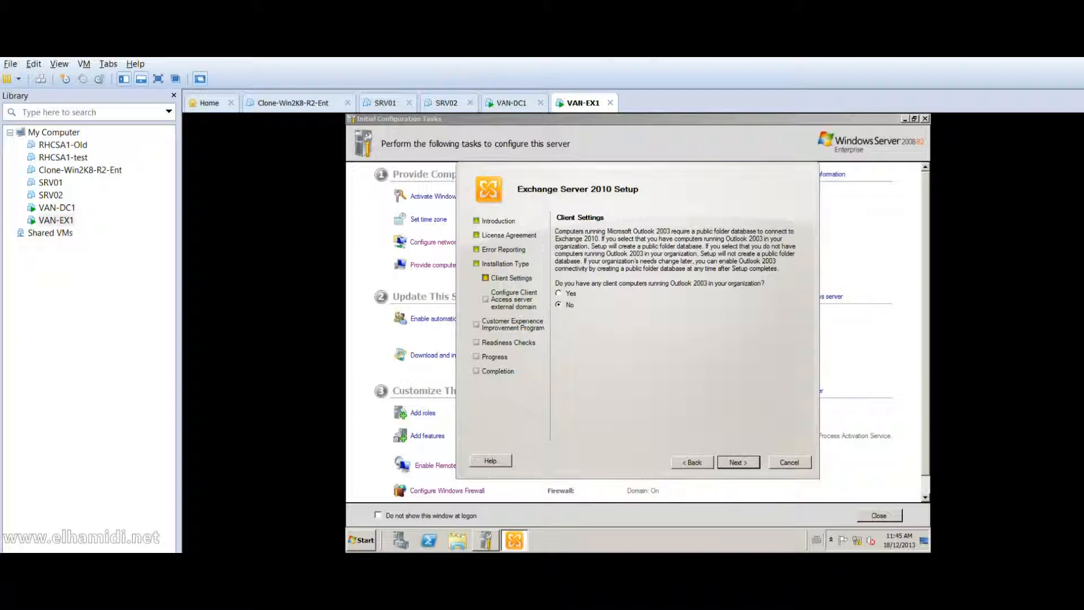
{"action": "left_click", "coordinate": [751, 476]}
{"action": "left_click", "coordinate": [749, 471]}
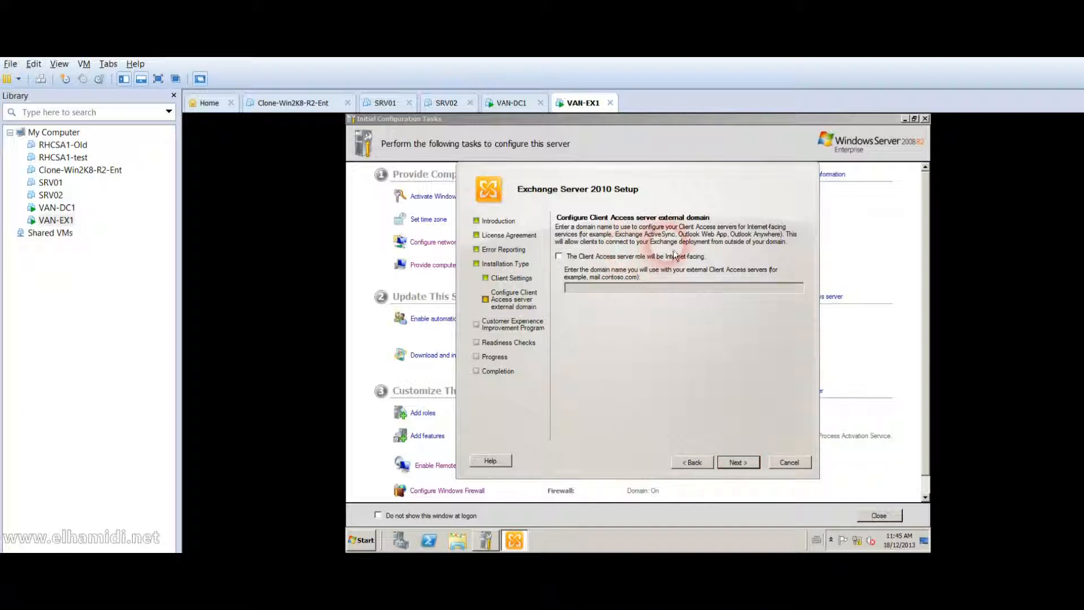
{"action": "left_click", "coordinate": [736, 462]}
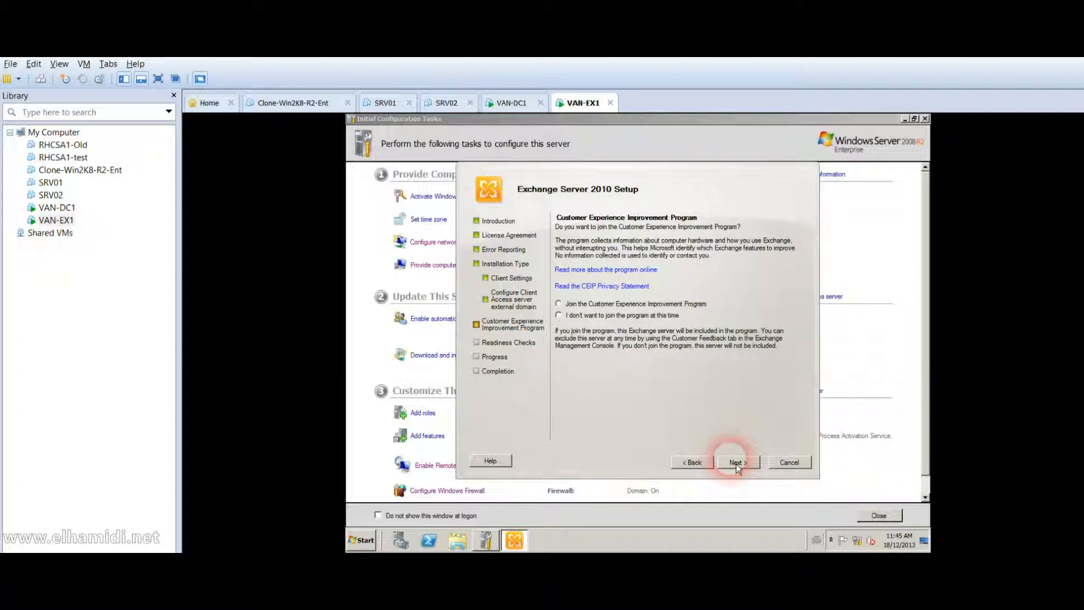
{"action": "left_click", "coordinate": [654, 325]}
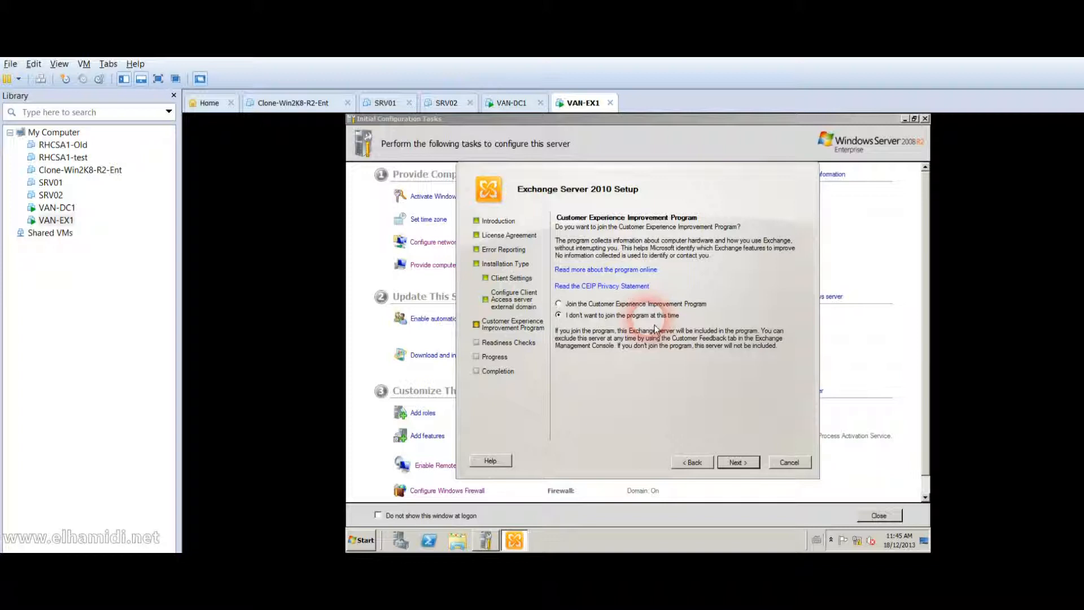
{"action": "left_click", "coordinate": [743, 469]}
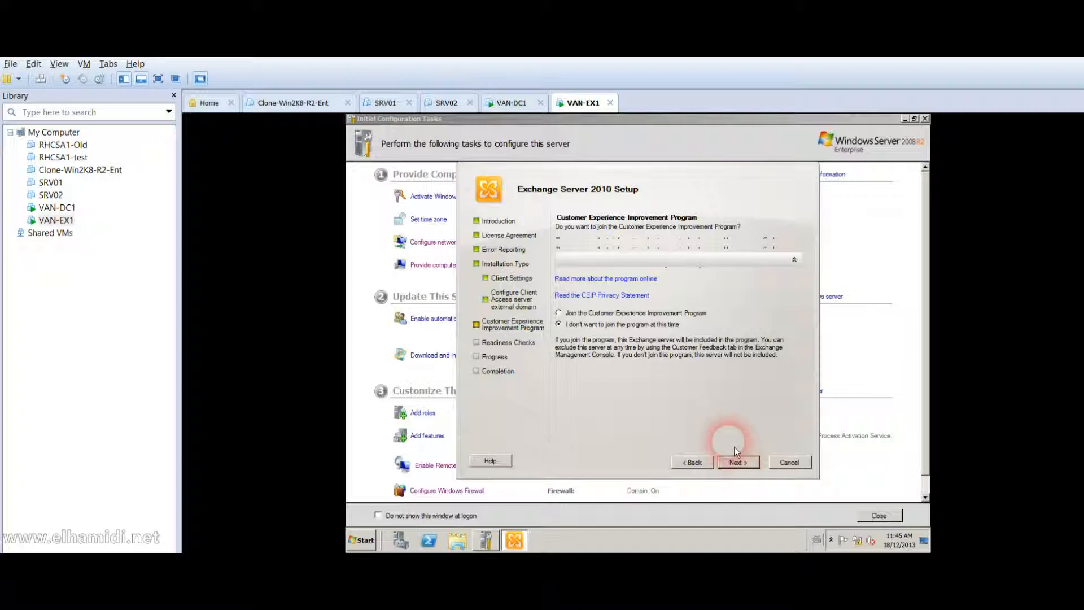
Run the readiness checks and scroll through the failed Hub Transport, Client Access and Mailbox results.
{"action": "left_click", "coordinate": [732, 463]}
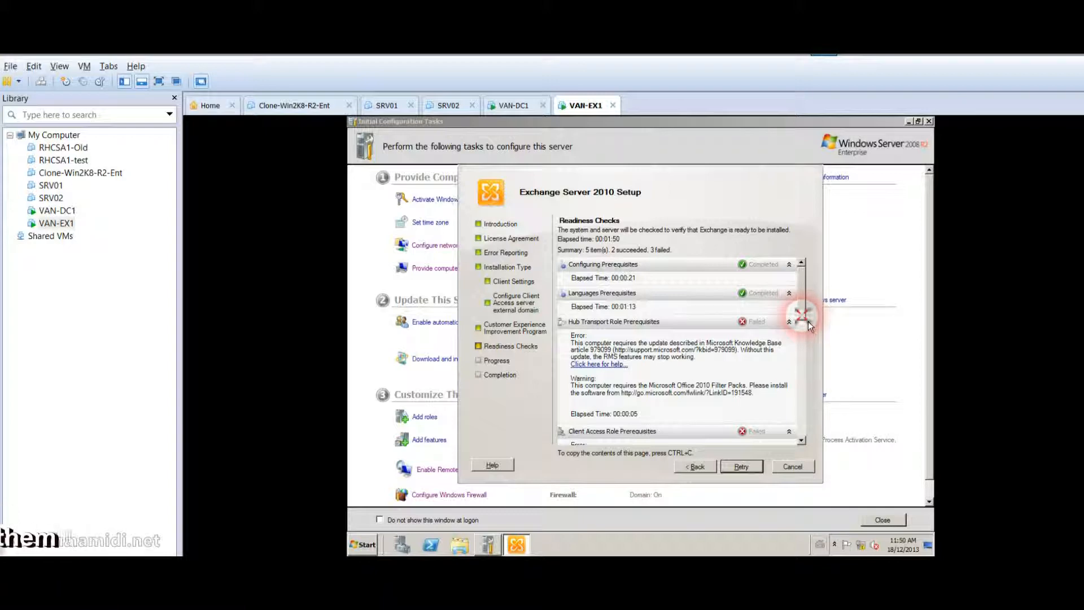
{"action": "left_click_drag", "start_coordinate": [808, 326], "coordinate": [799, 387]}
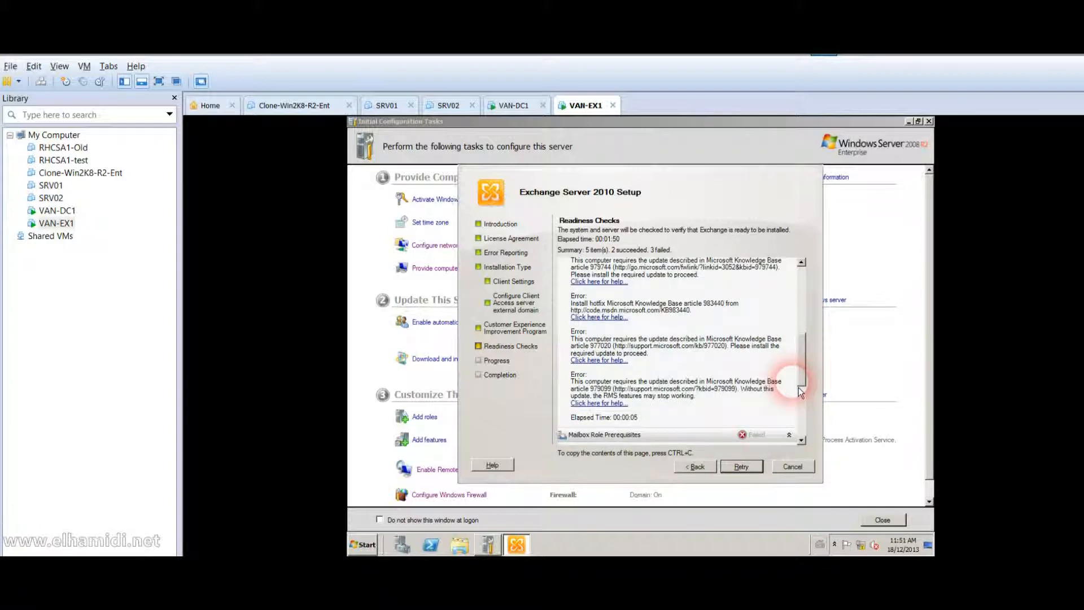
{"action": "left_click_drag", "start_coordinate": [799, 393], "coordinate": [801, 399]}
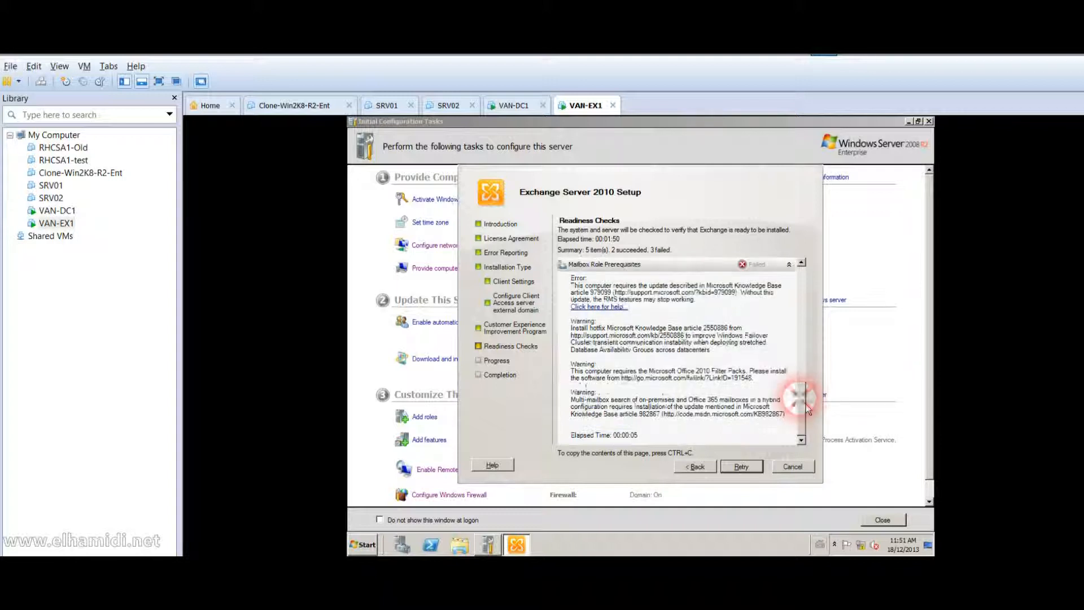